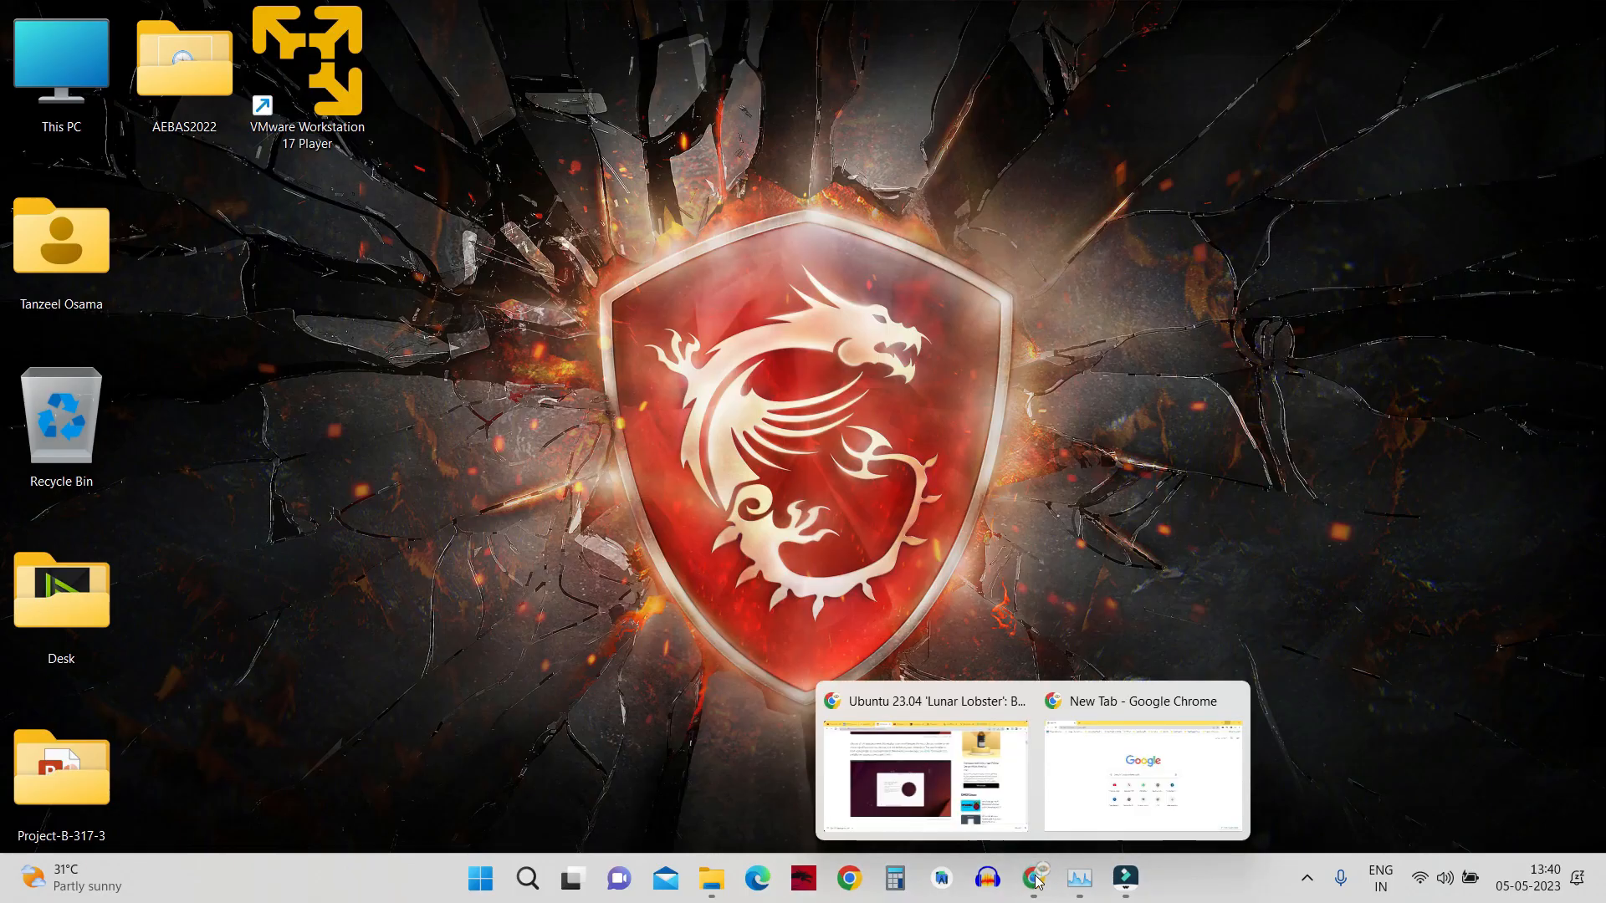
Switch to the new-tab Chrome window, search Google for "oracle virtualbox" and open the official Oracle VM VirtualBox site.
click(1123, 767)
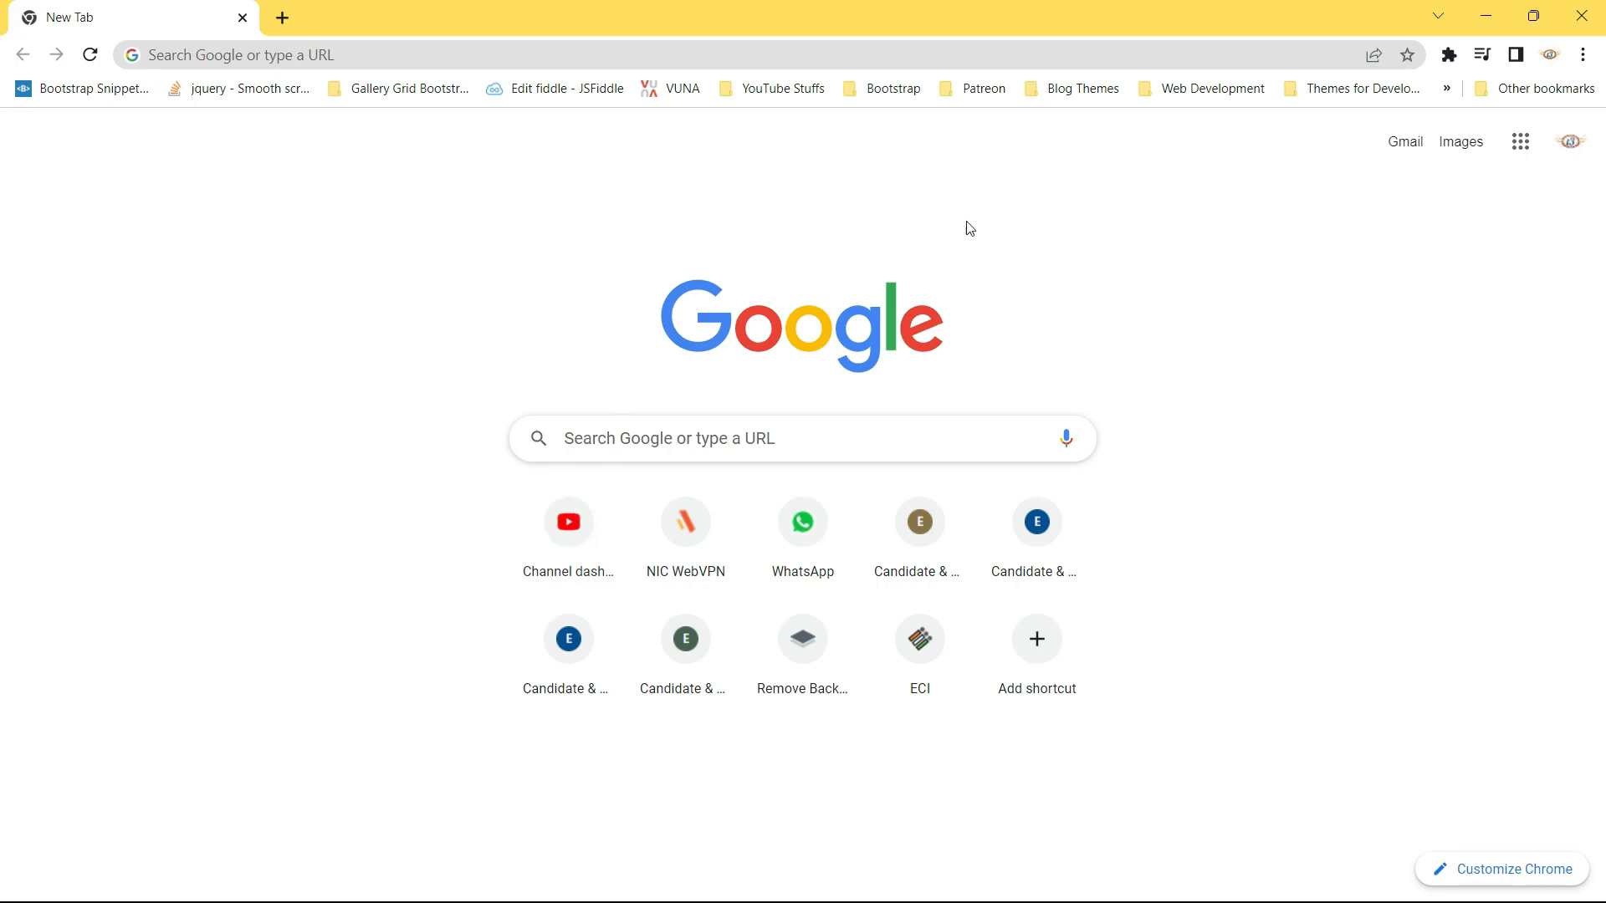
click(949, 53)
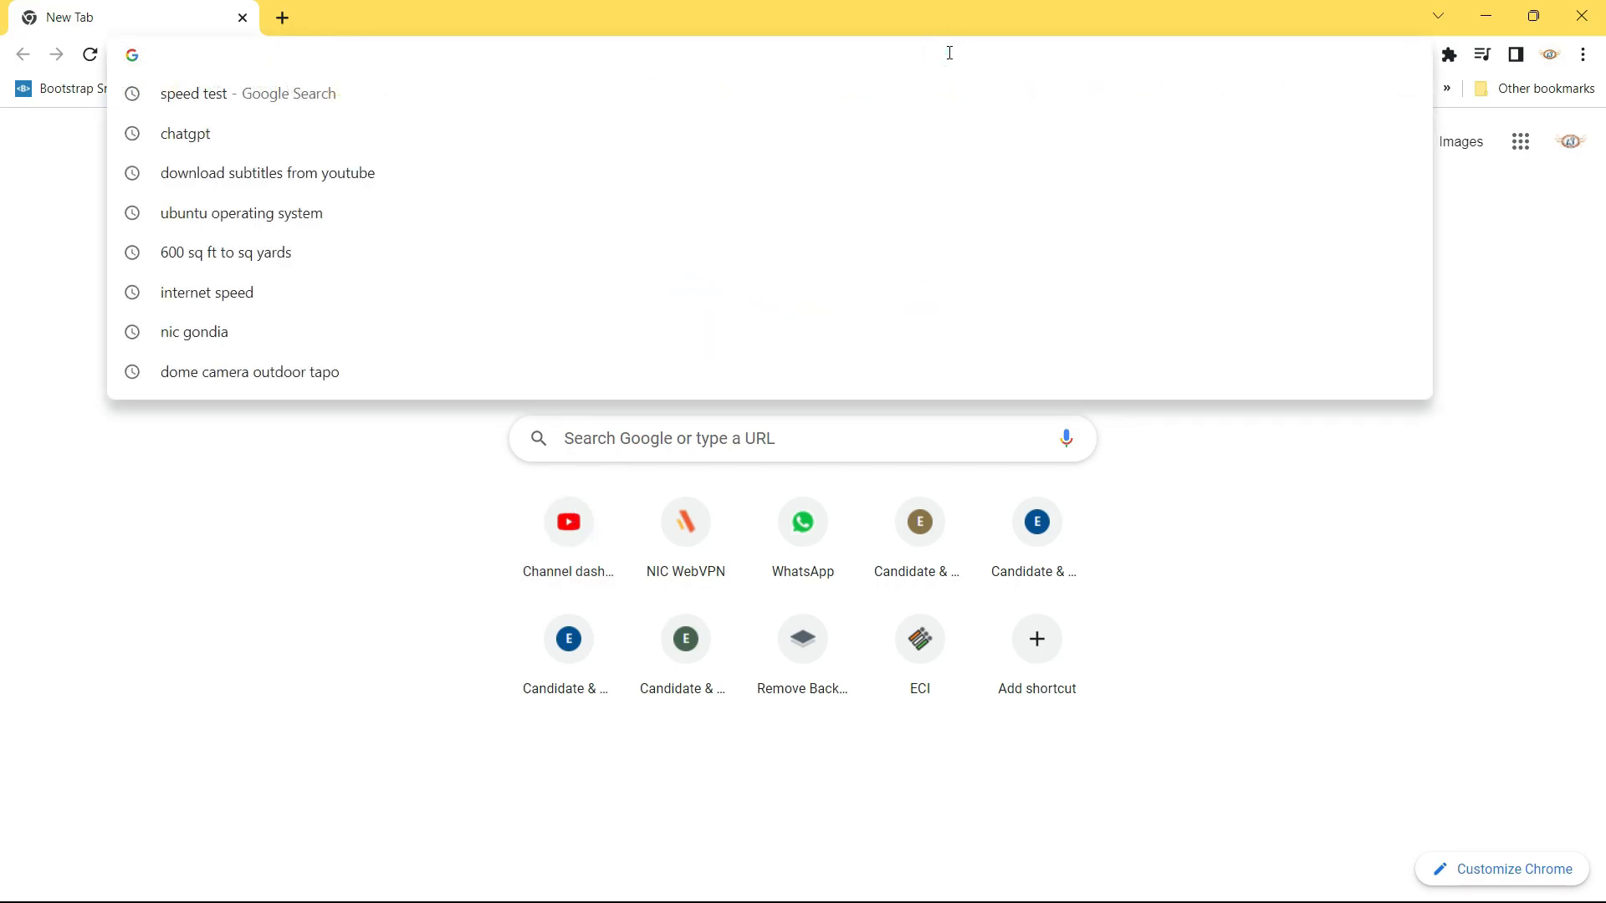
text(ora)
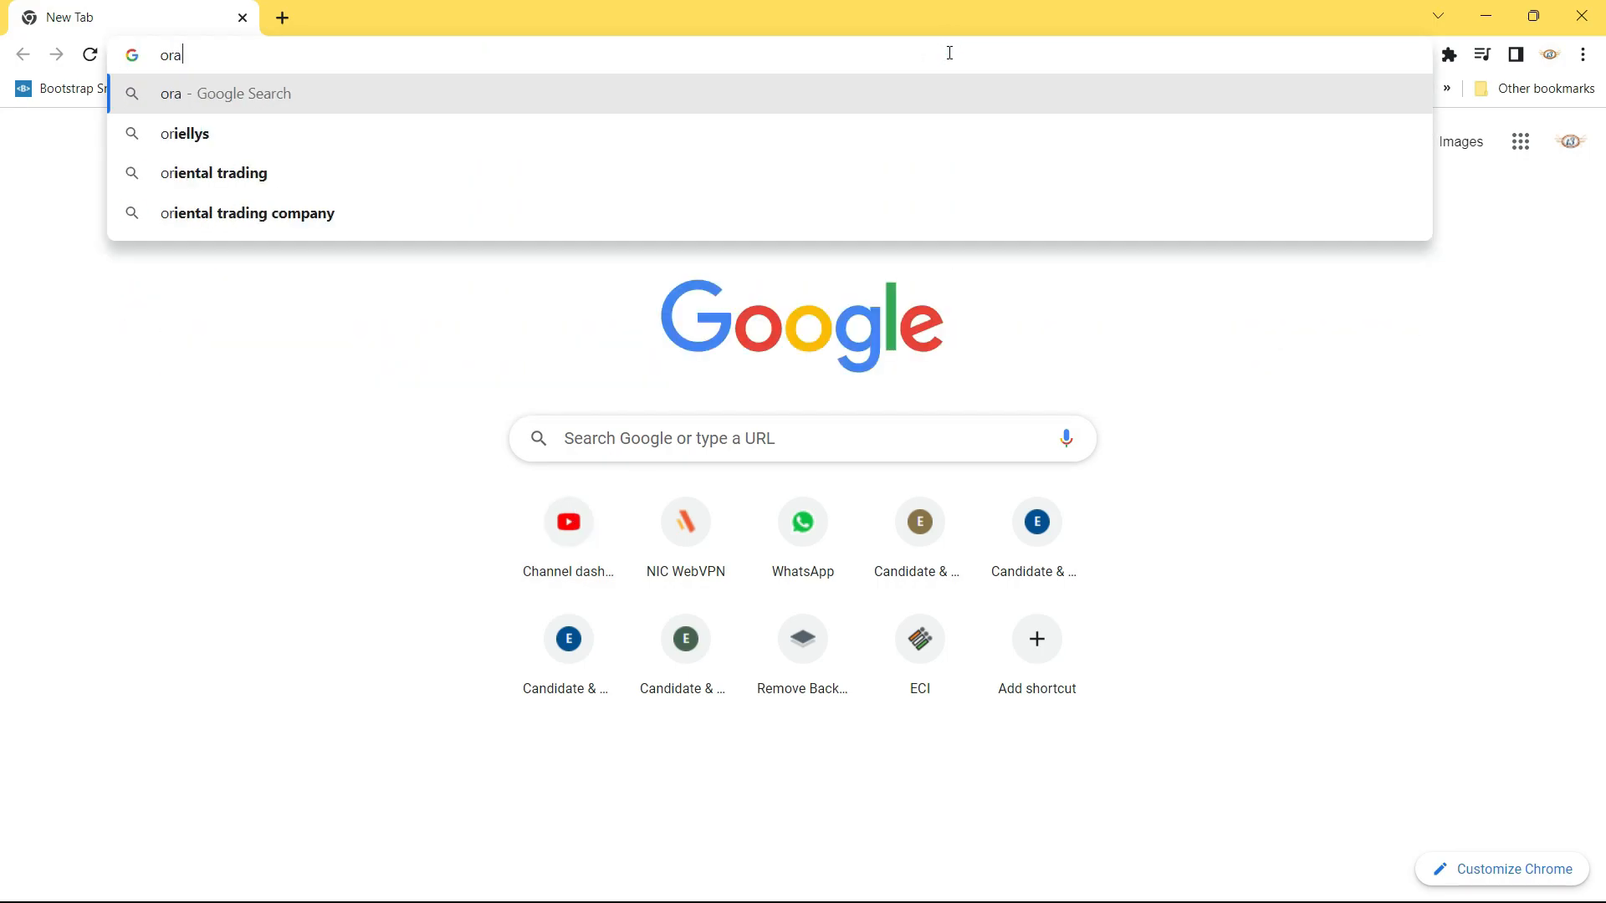
text(cle )
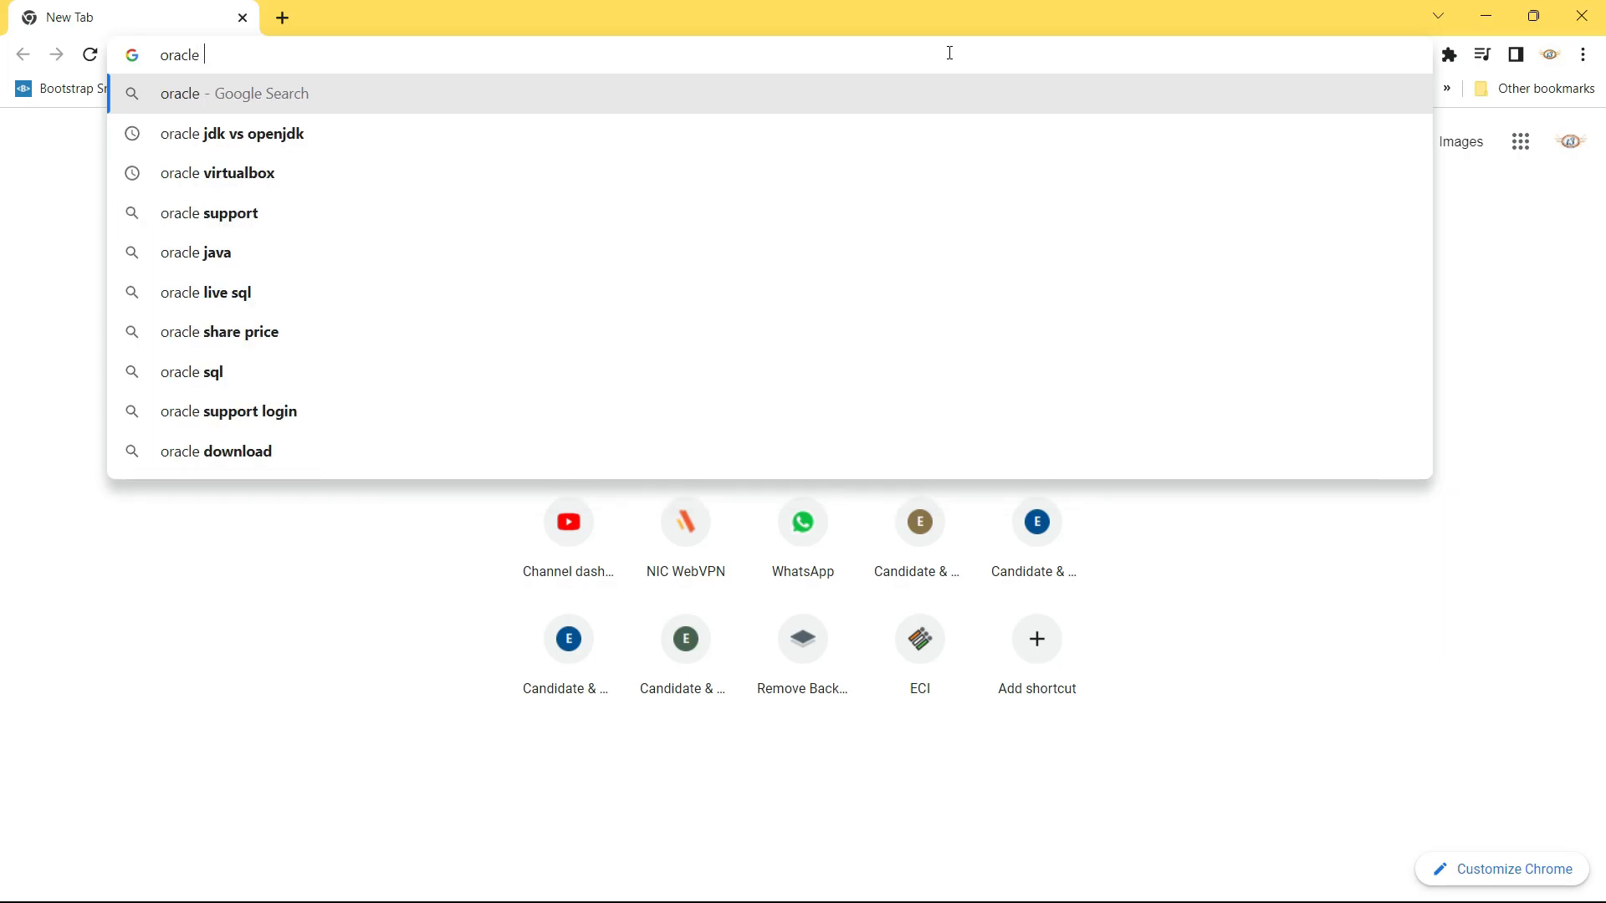
text(virtual)
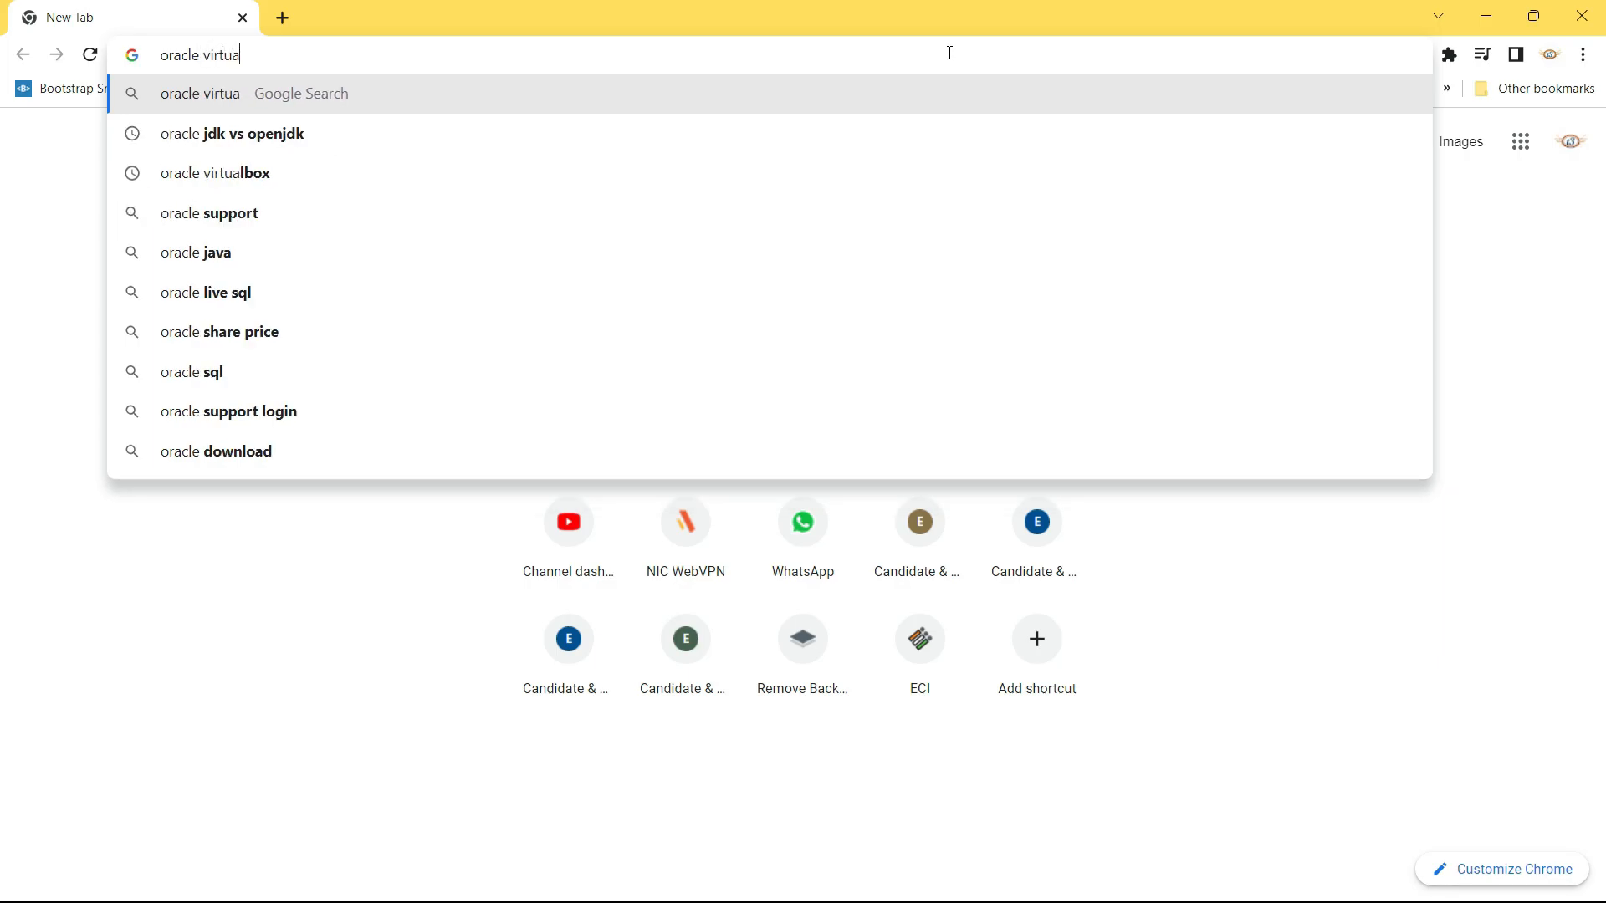
text(box)
key(Return)
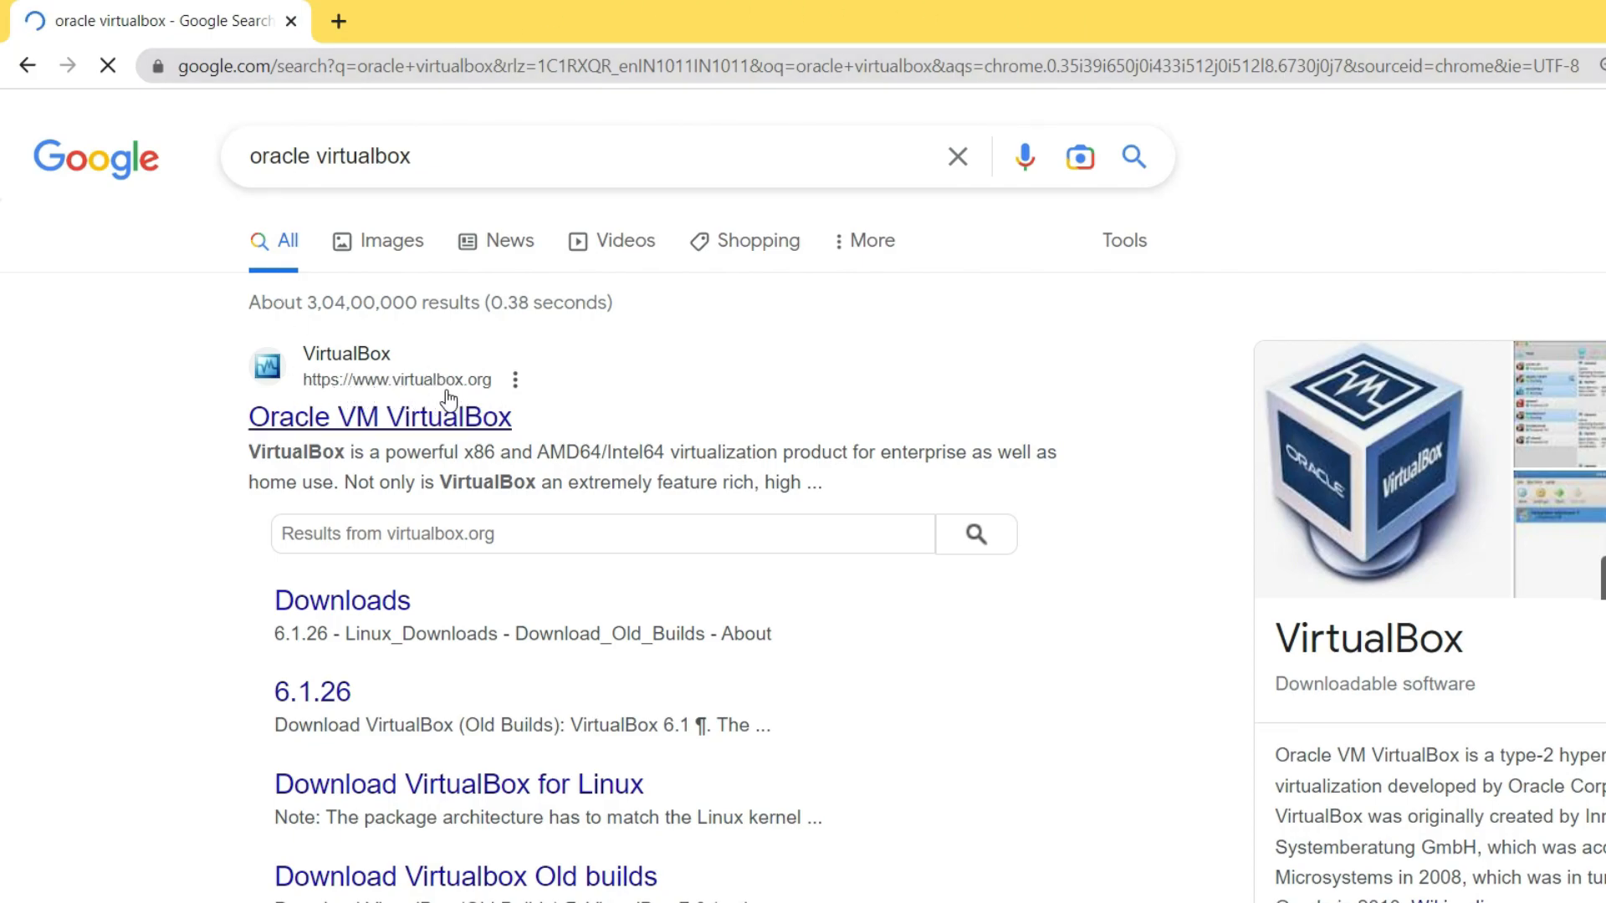
click(364, 422)
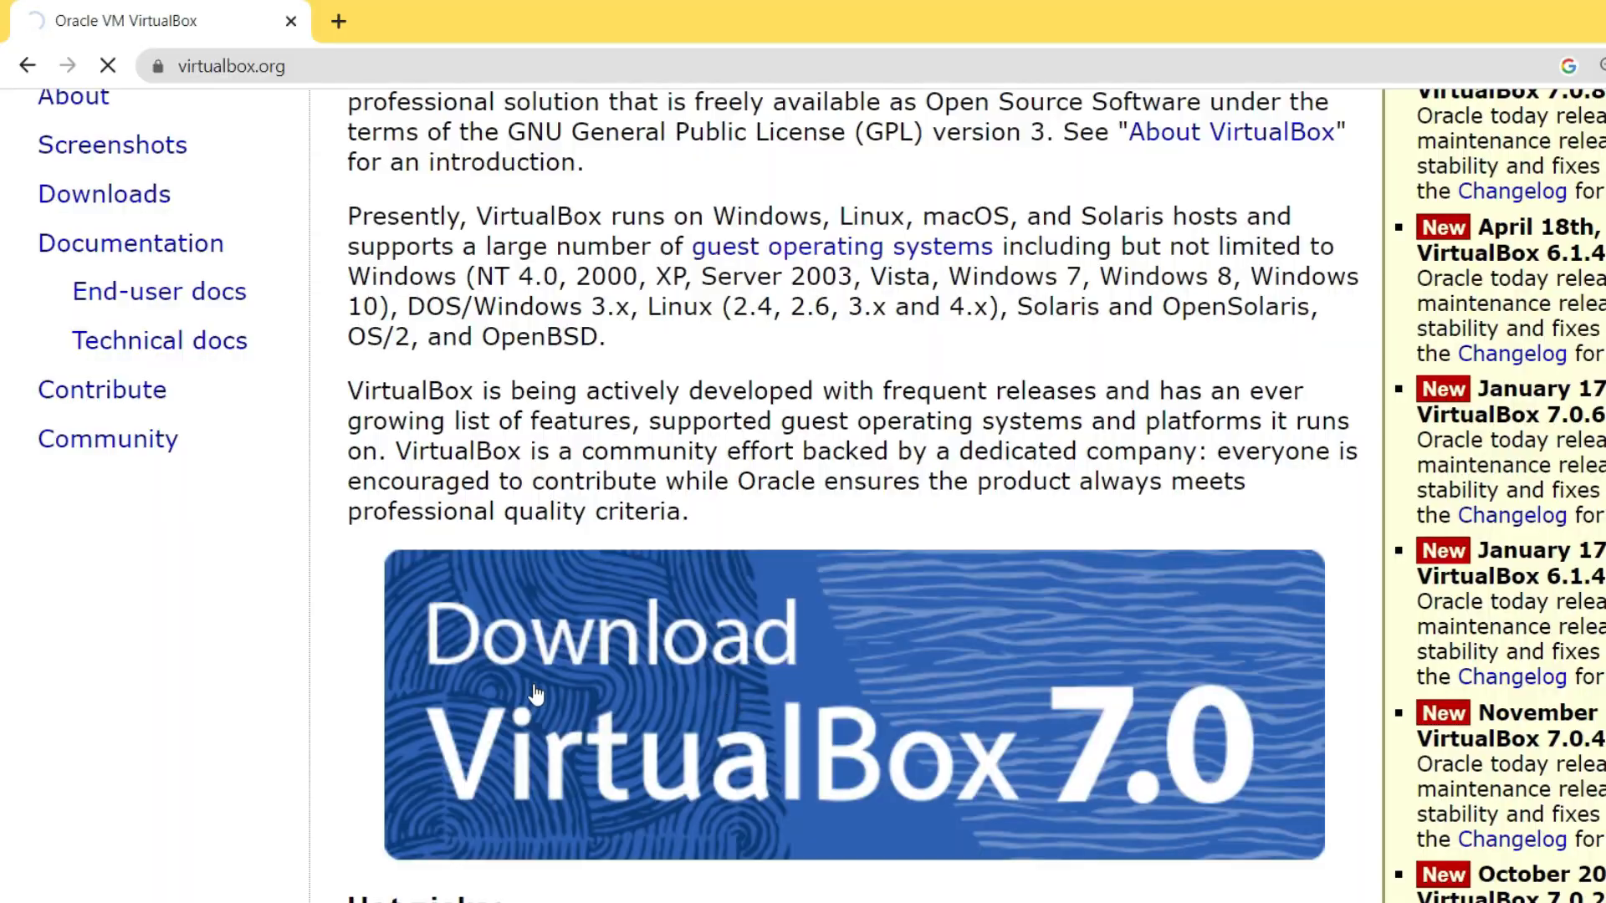
Download the VirtualBox 7.0.8 platform package for Windows hosts and dismiss the download bar.
click(534, 694)
scroll(533, 694, down, 4)
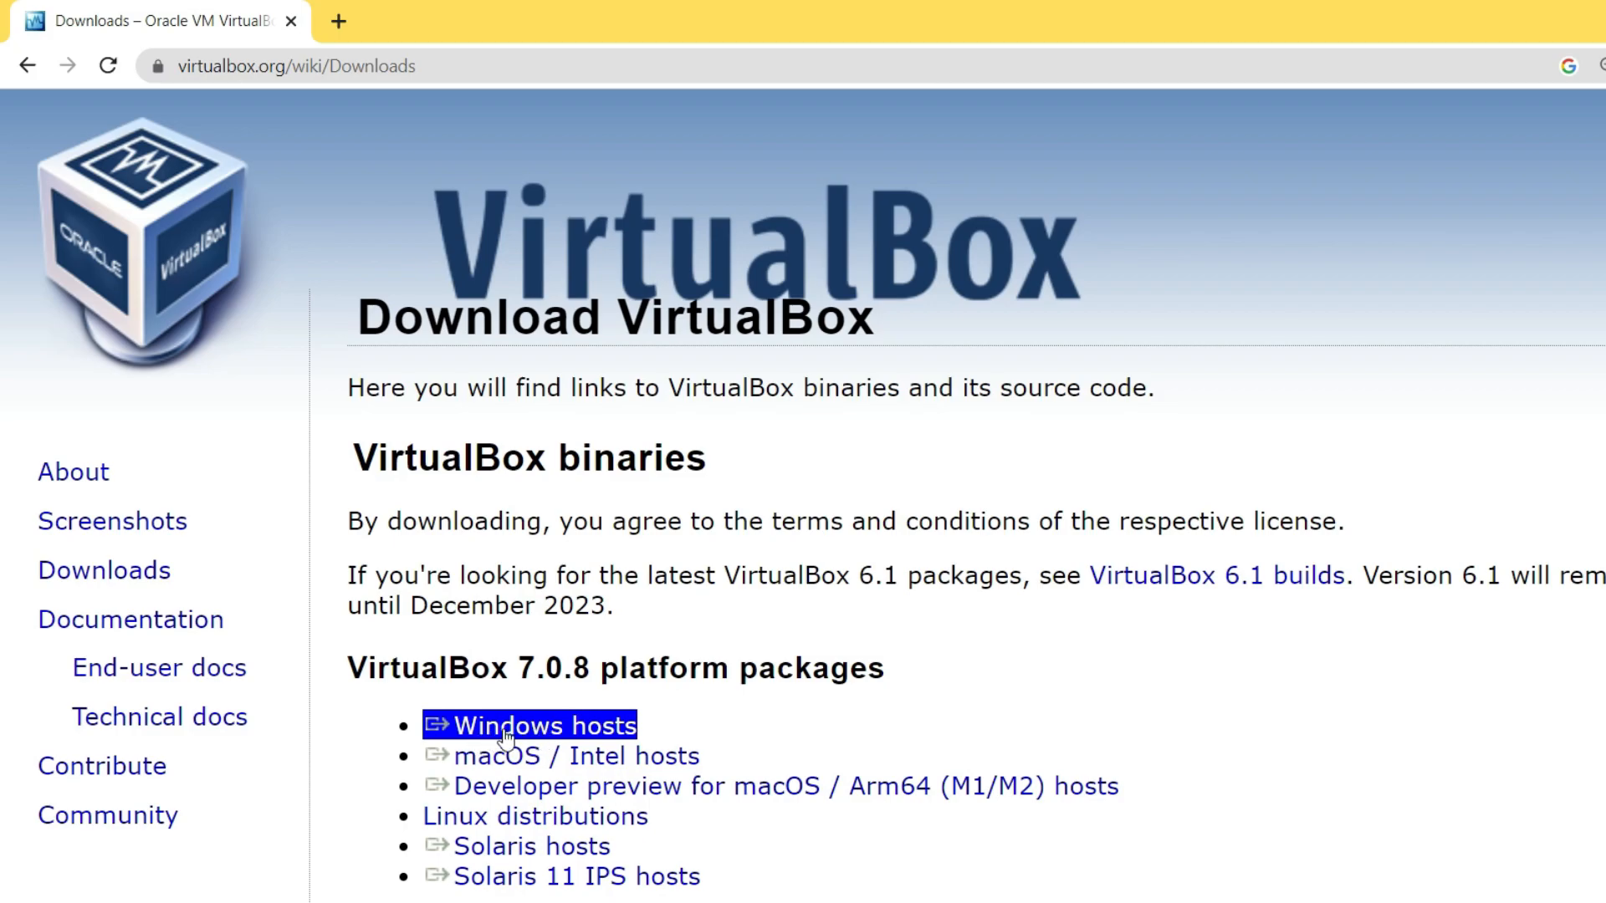
click(583, 732)
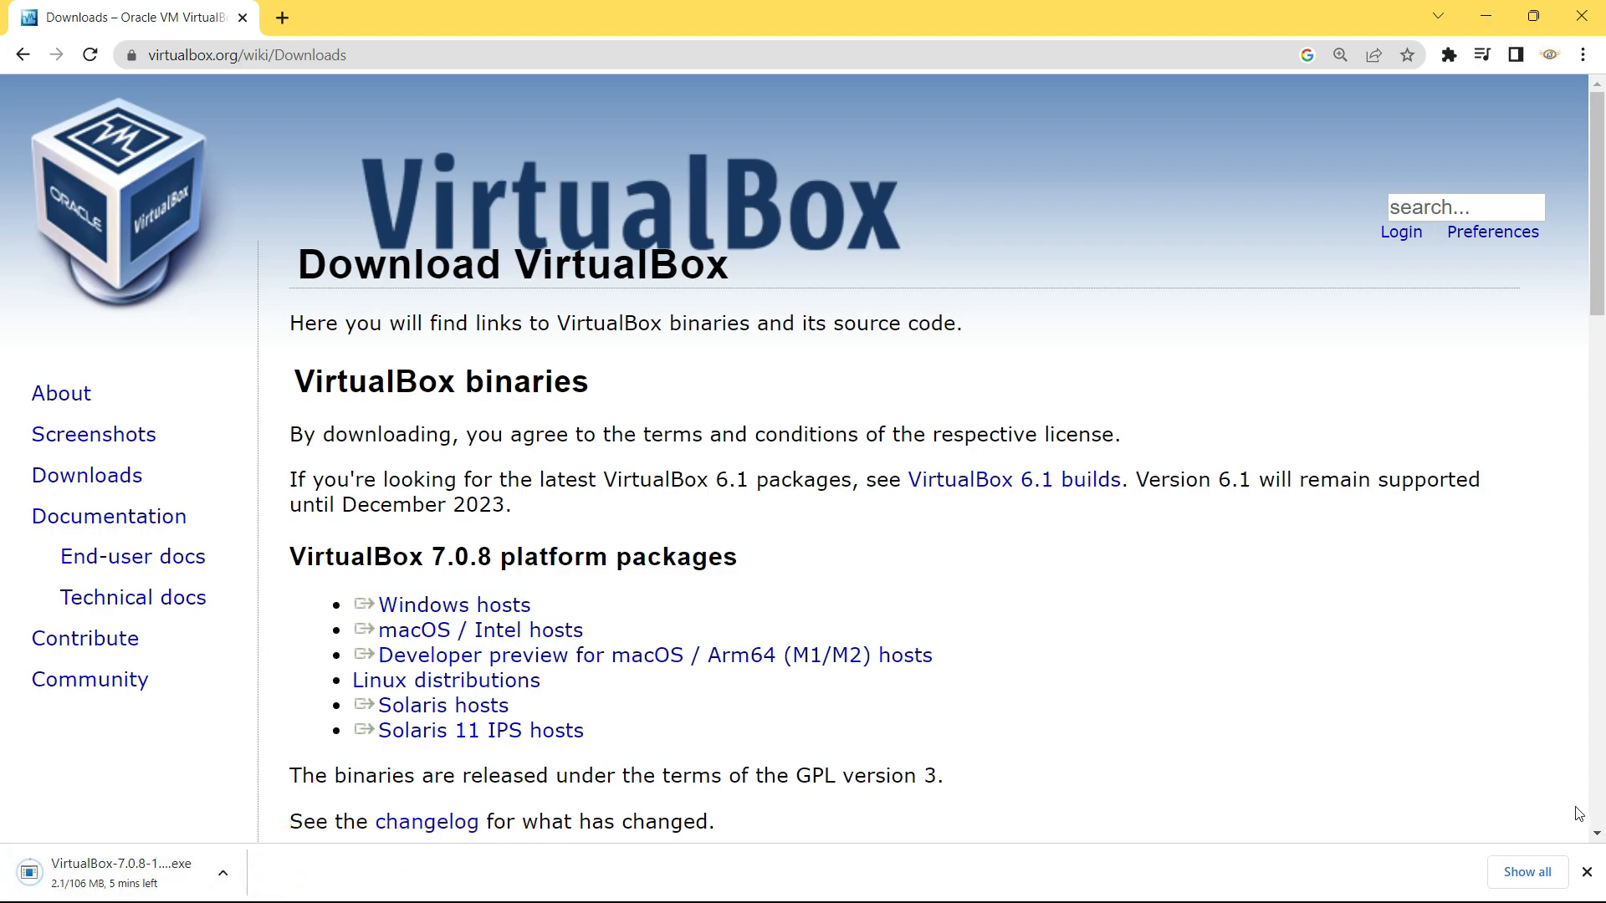
click(1586, 873)
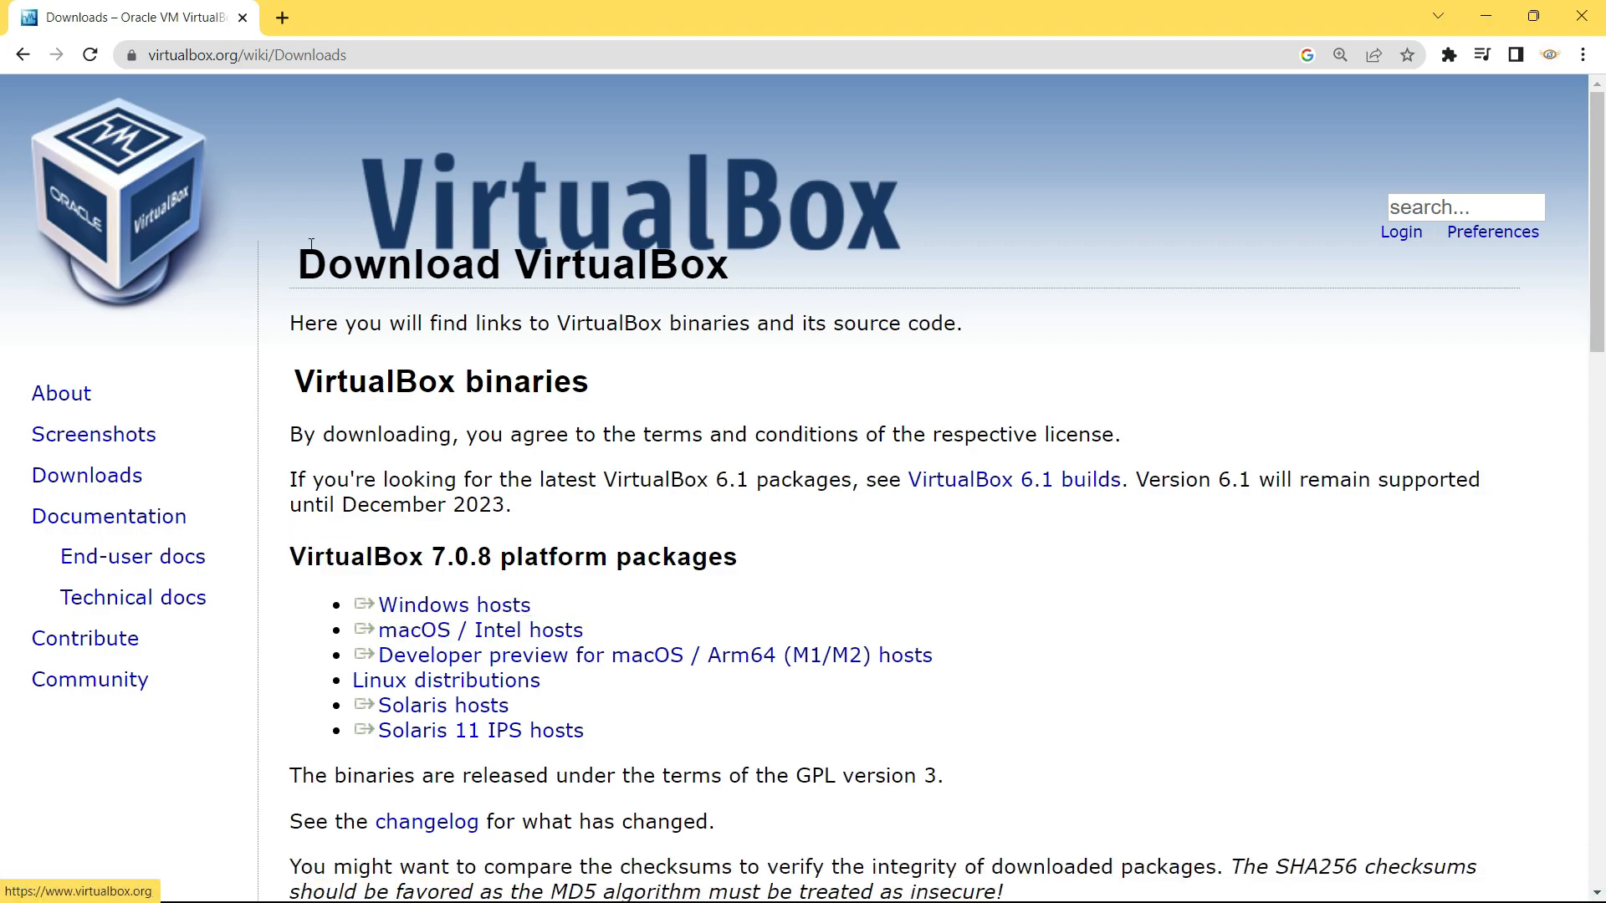
Search for "ubuntu operating system" in a new tab and open the Ubuntu PC operating system result.
click(280, 28)
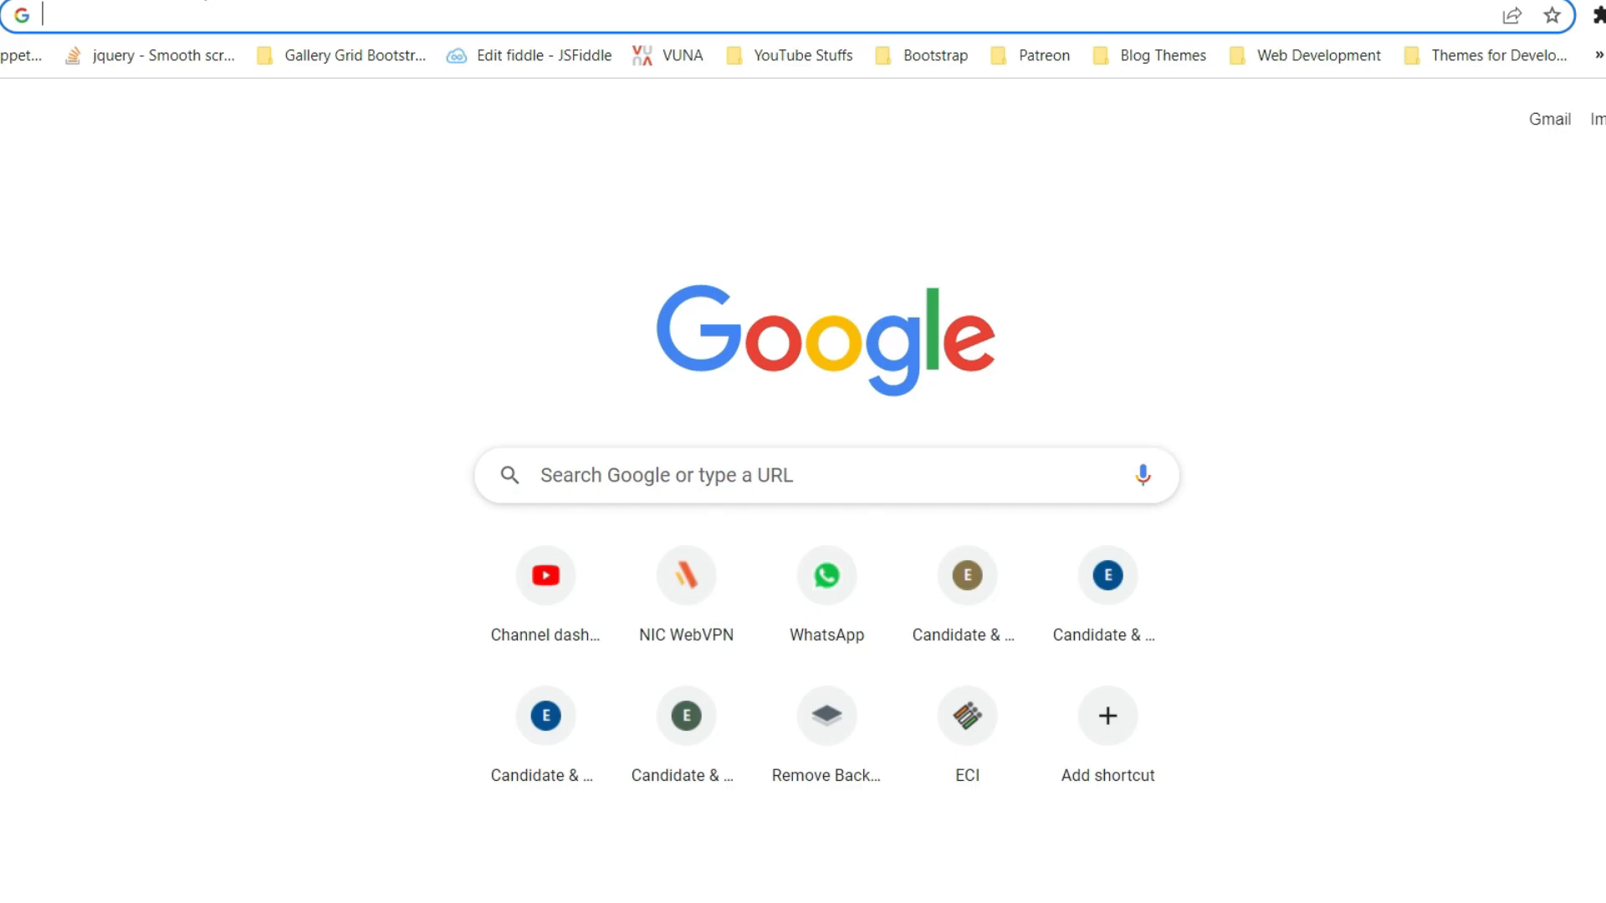
text(ubuntu)
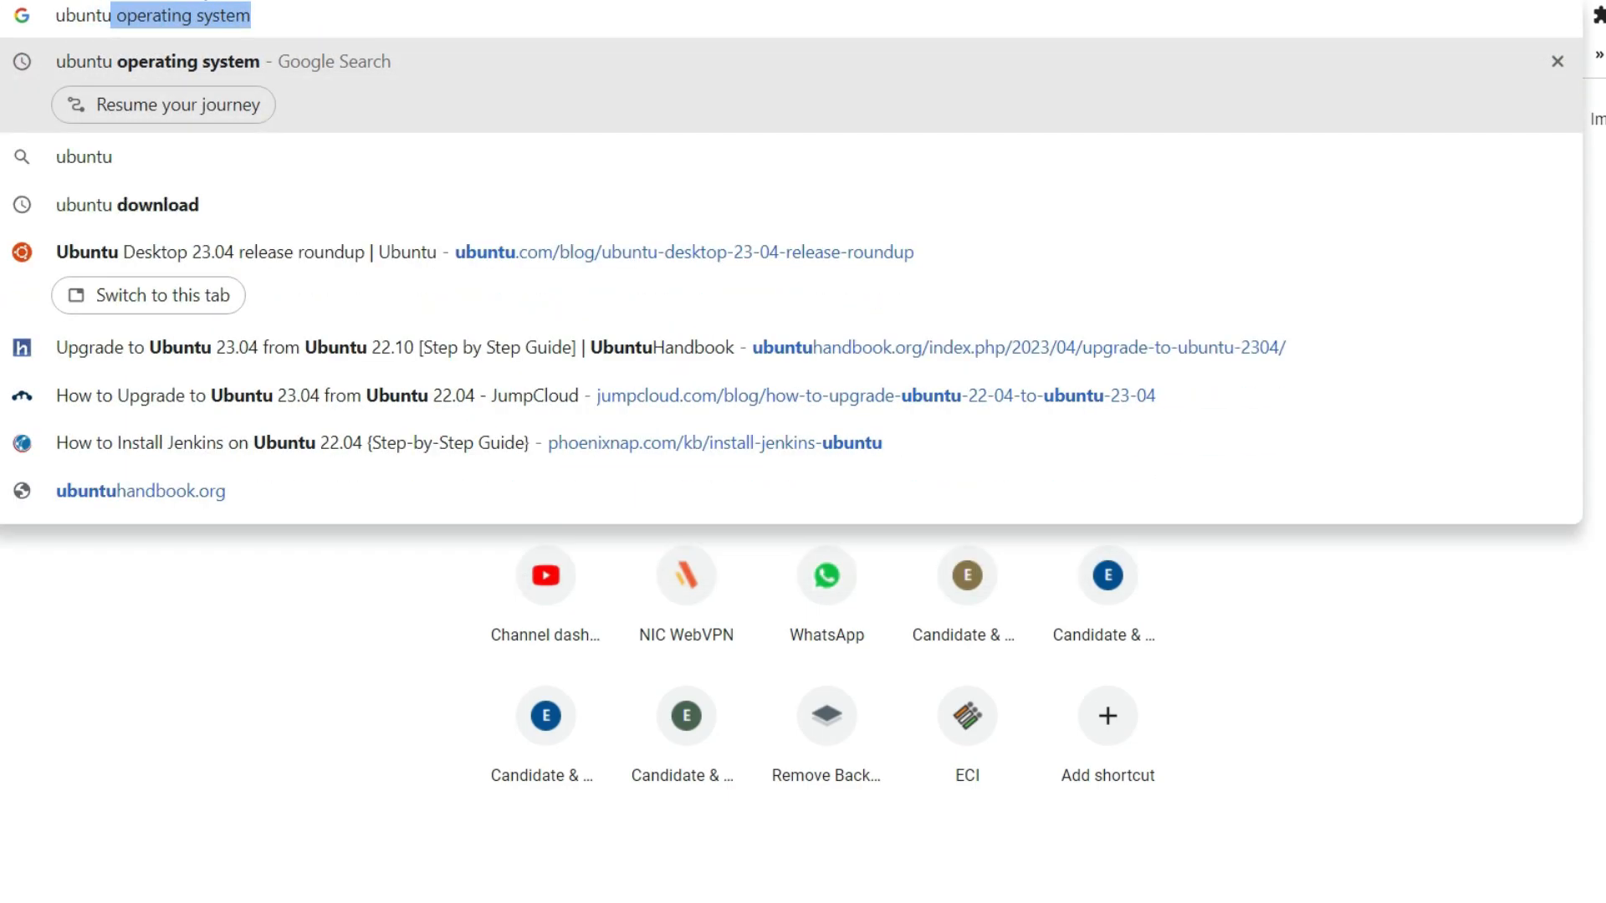
key(Right)
key(Return)
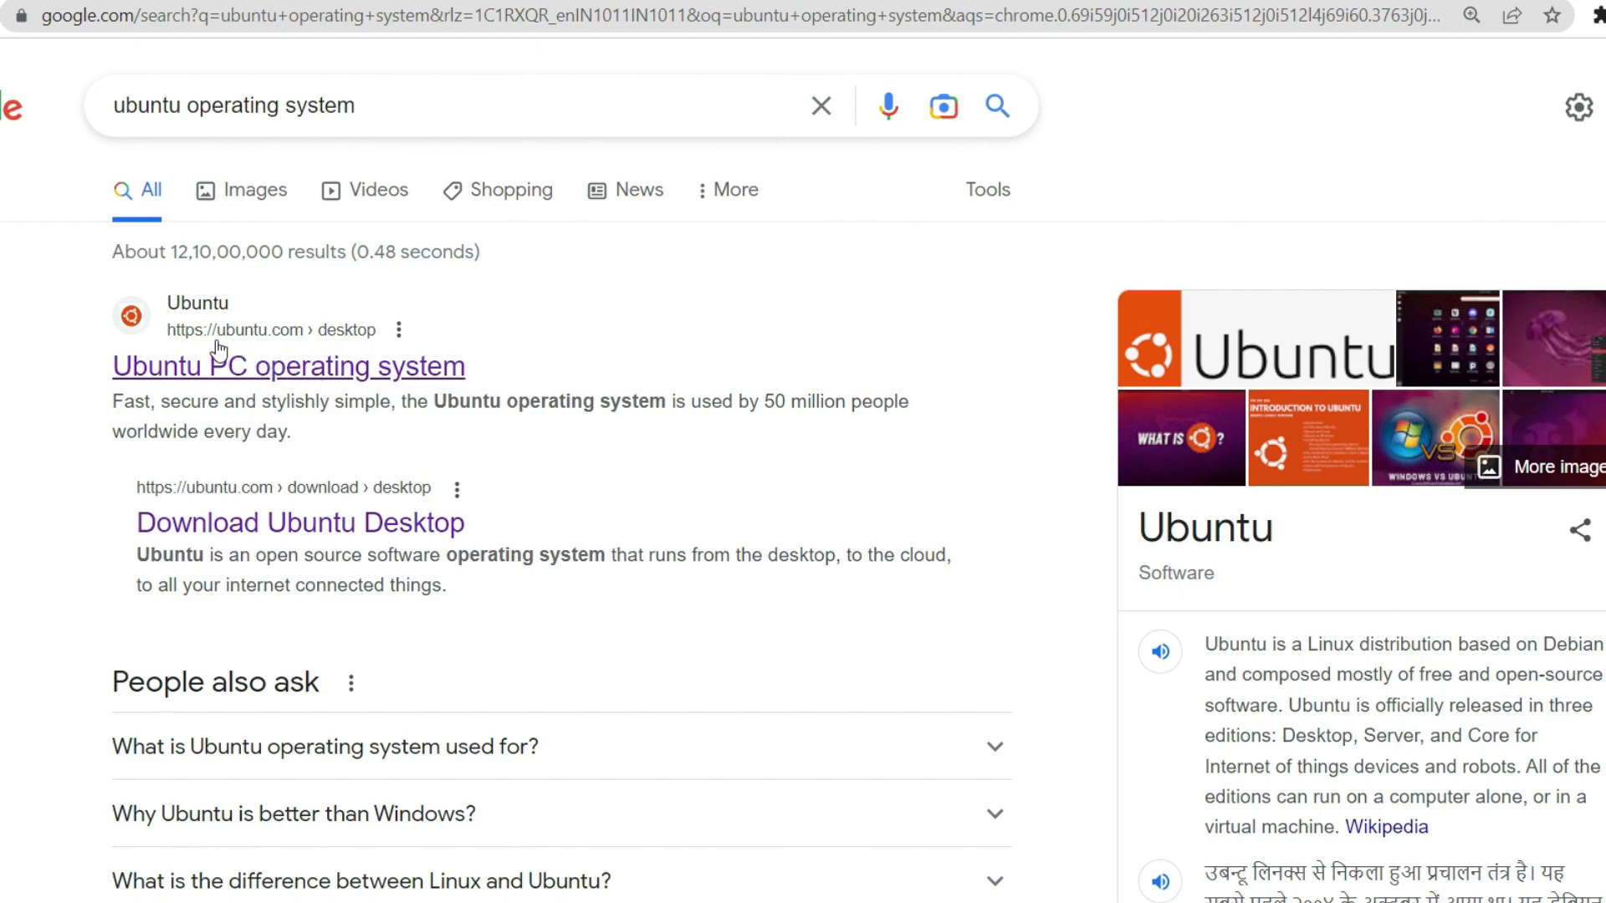
click(301, 368)
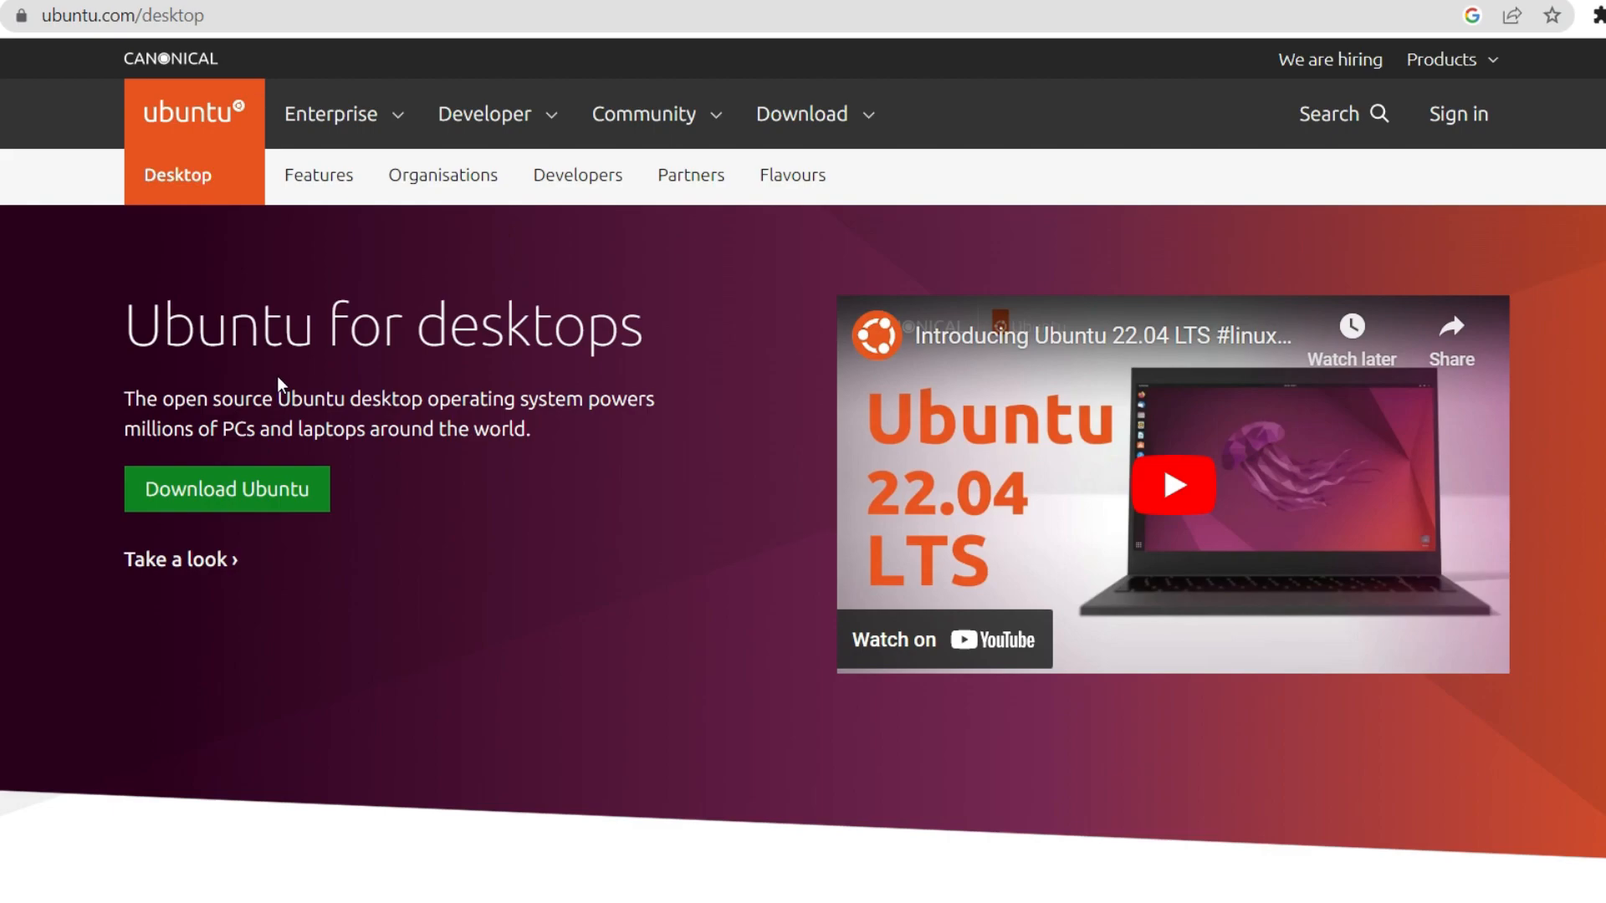
Review the Ubuntu desktop page's sections on bundled applications, open source, security, accessibility, hardware support and enterprise use.
scroll(278, 376, down, 10)
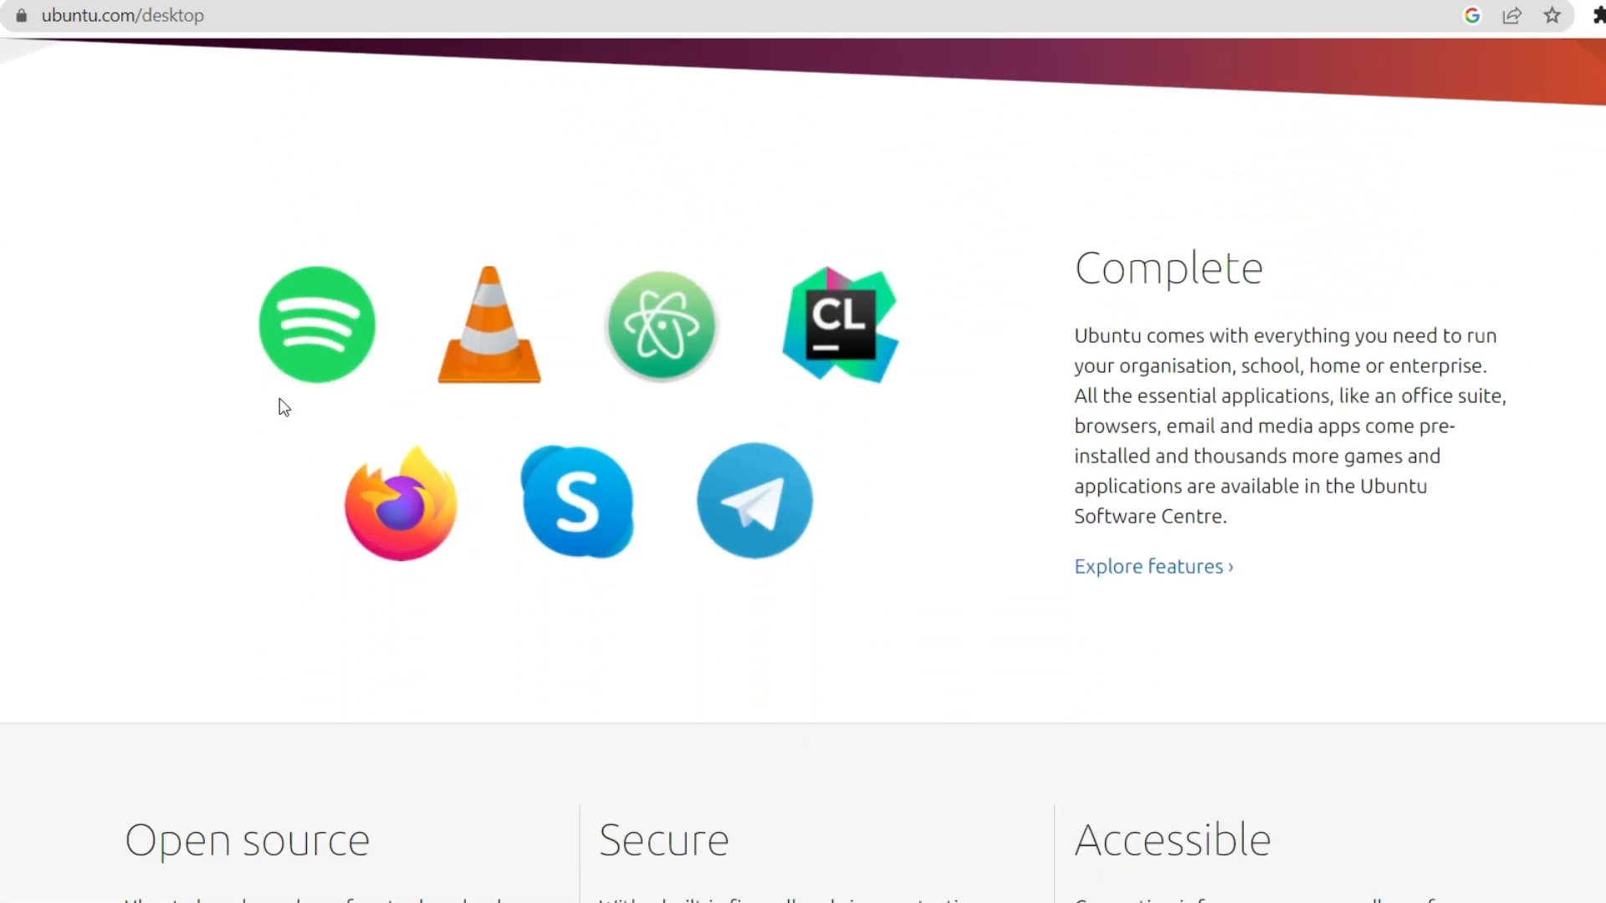
scroll(280, 398, down, 1)
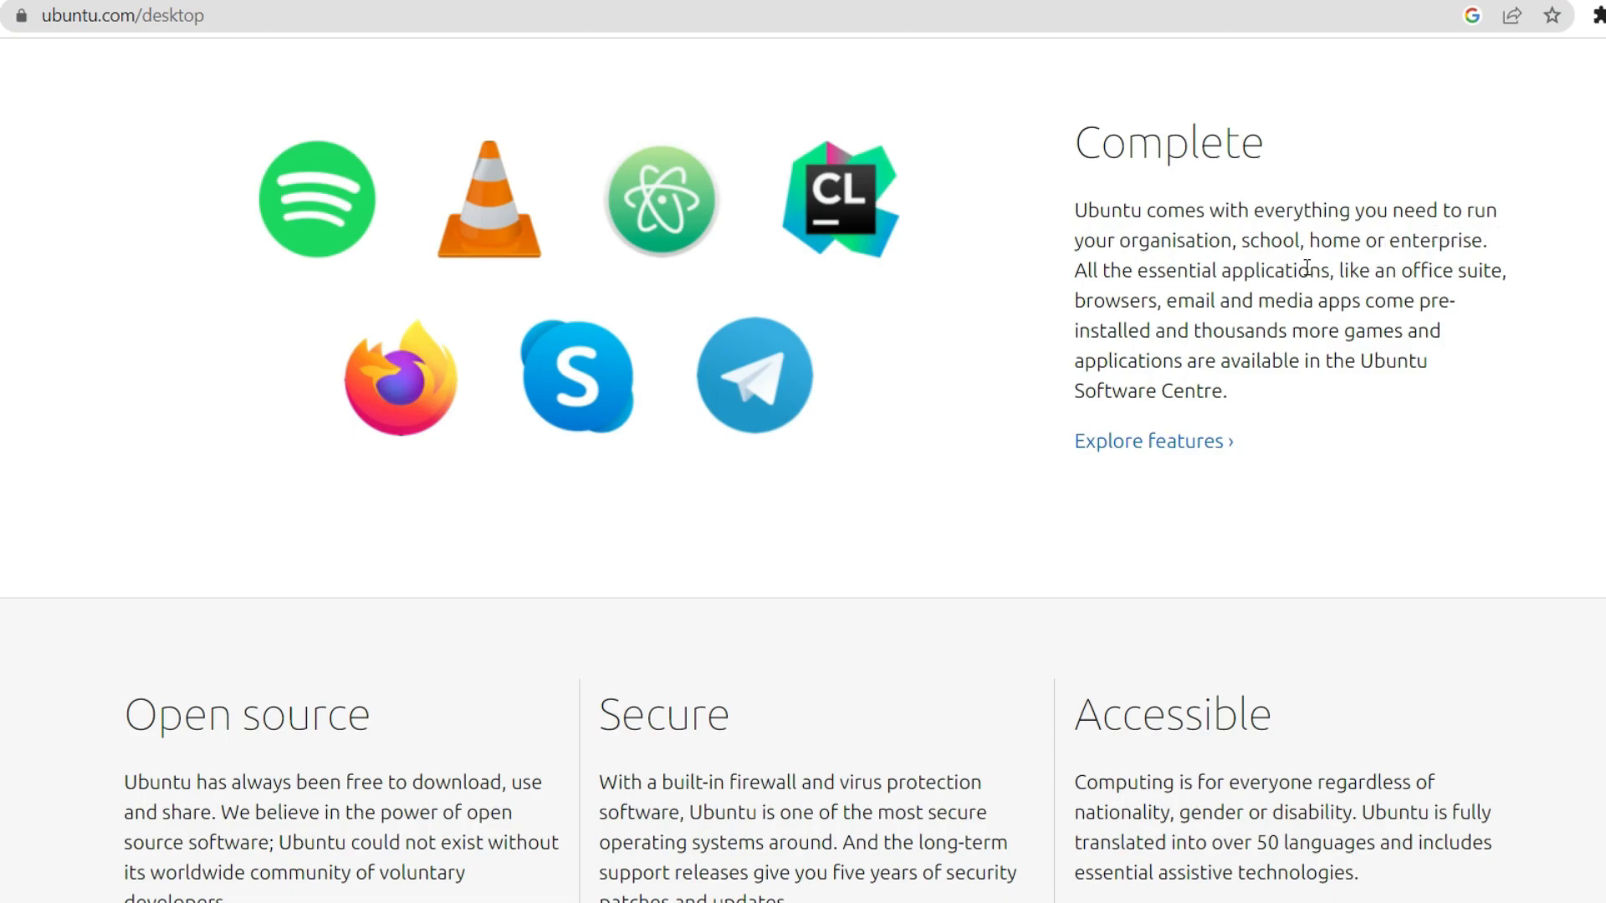
scroll(1279, 272, down, 5)
drag(142, 349, 321, 352)
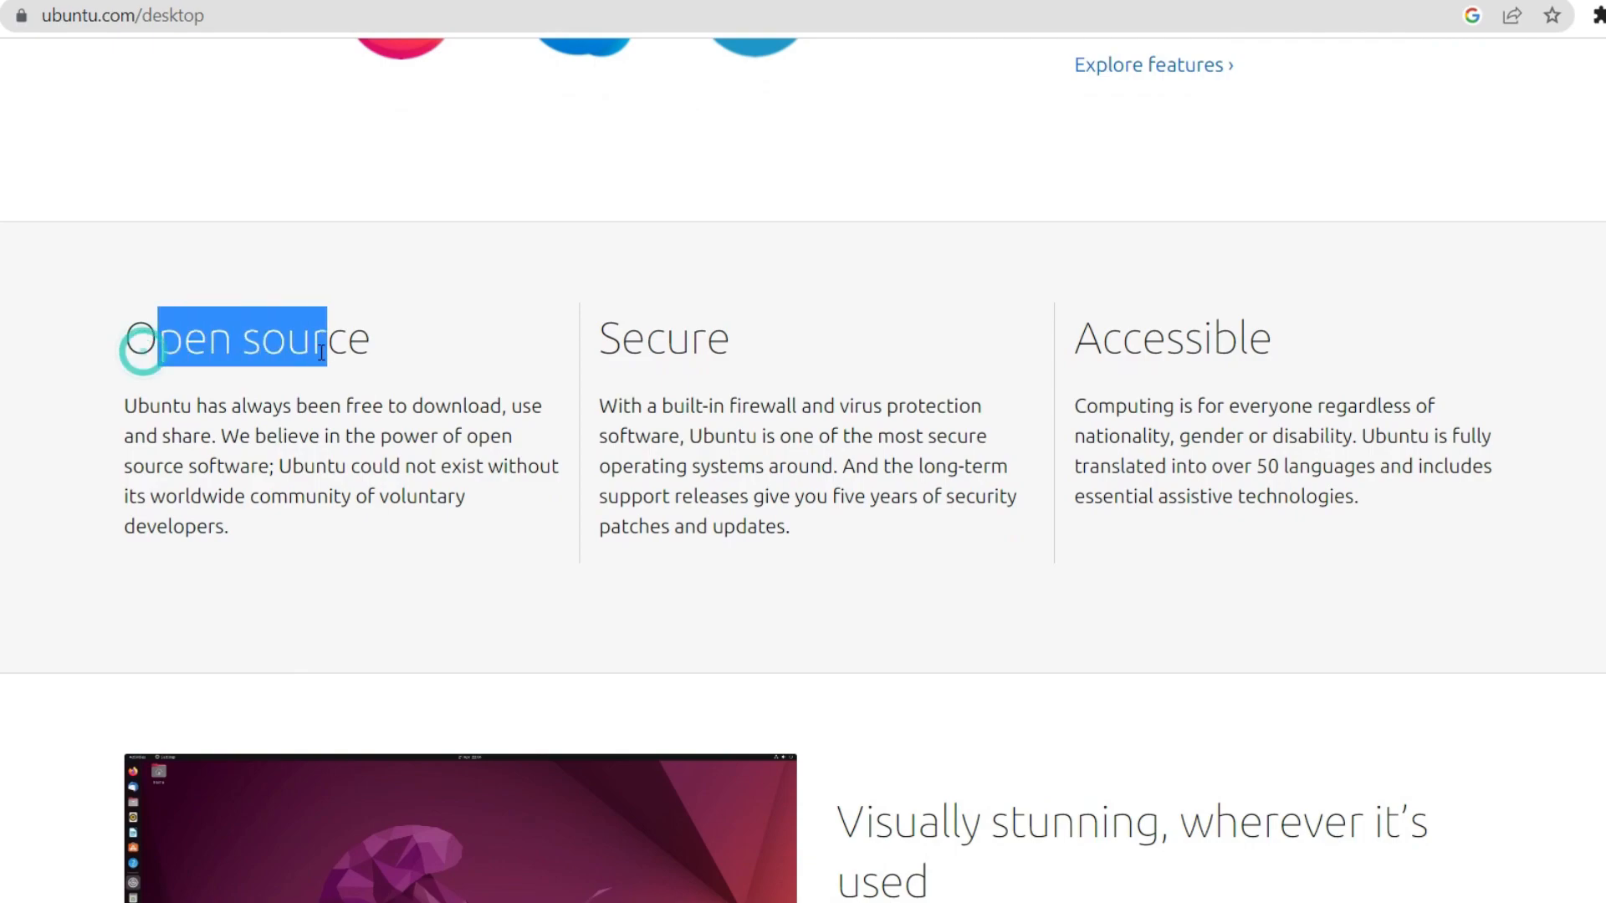
drag(599, 352, 729, 352)
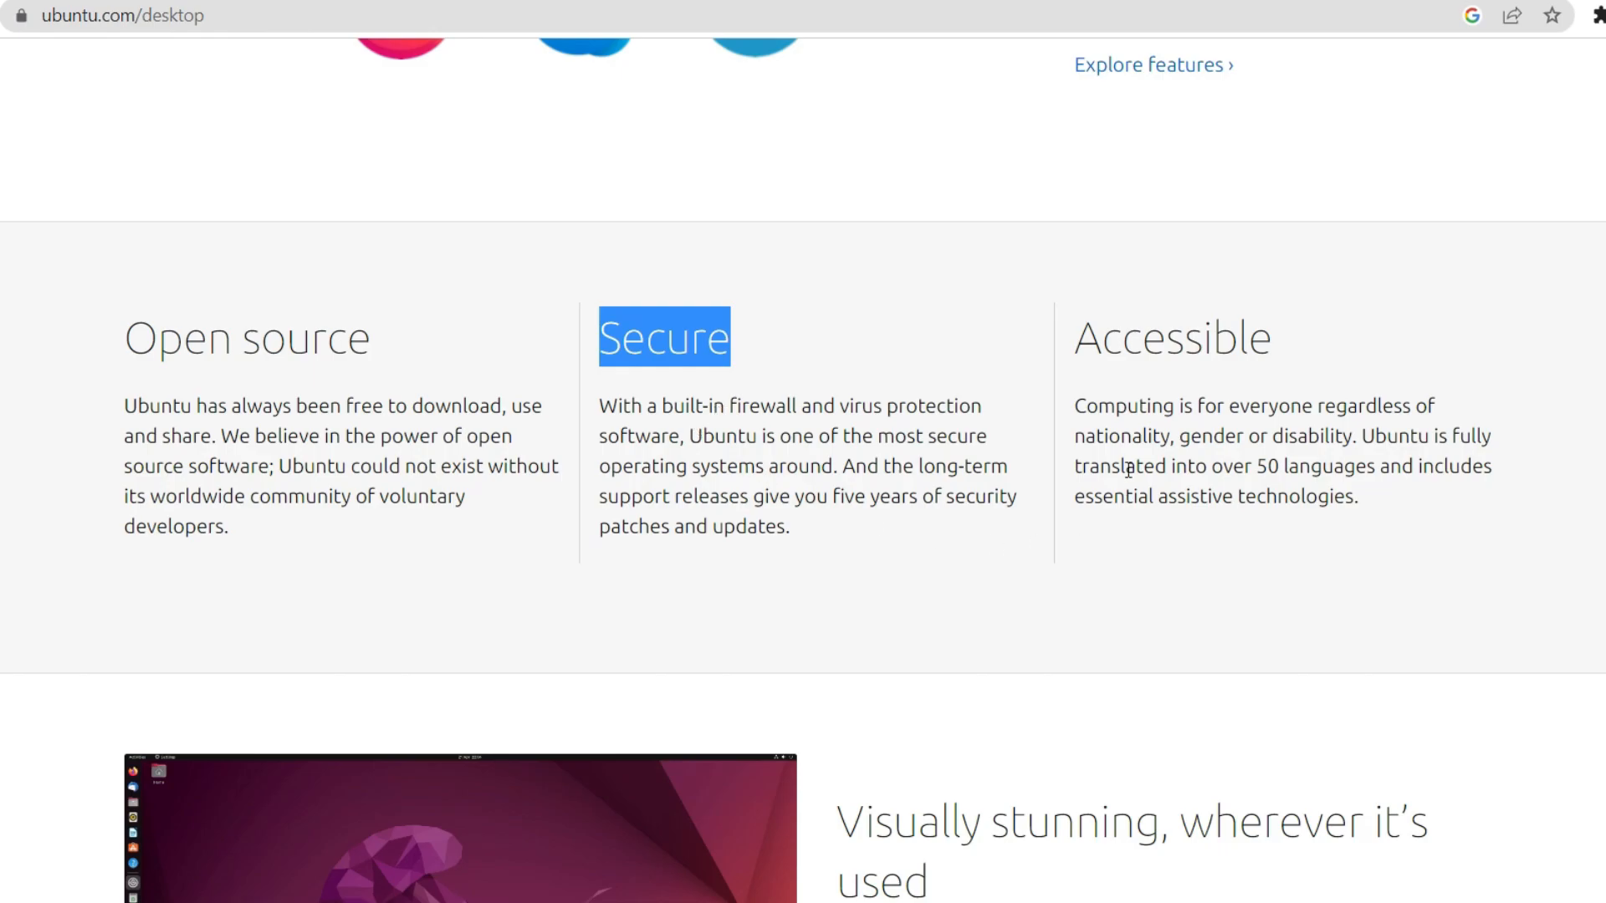
scroll(1128, 470, down, 7)
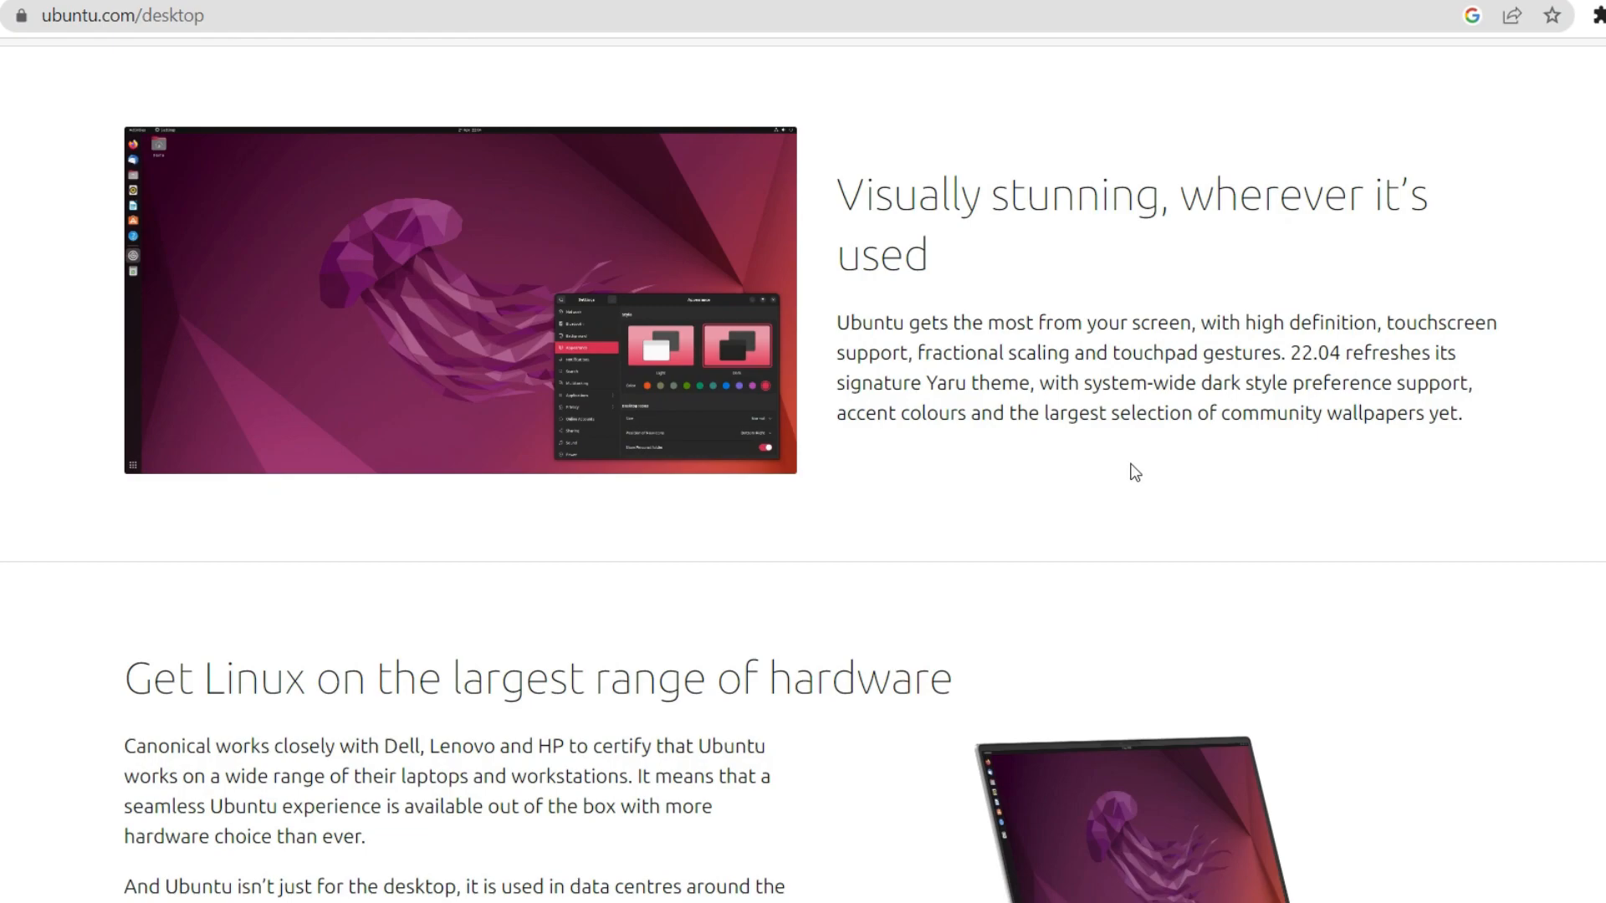
scroll(1134, 472, down, 3)
scroll(1134, 472, down, 3)
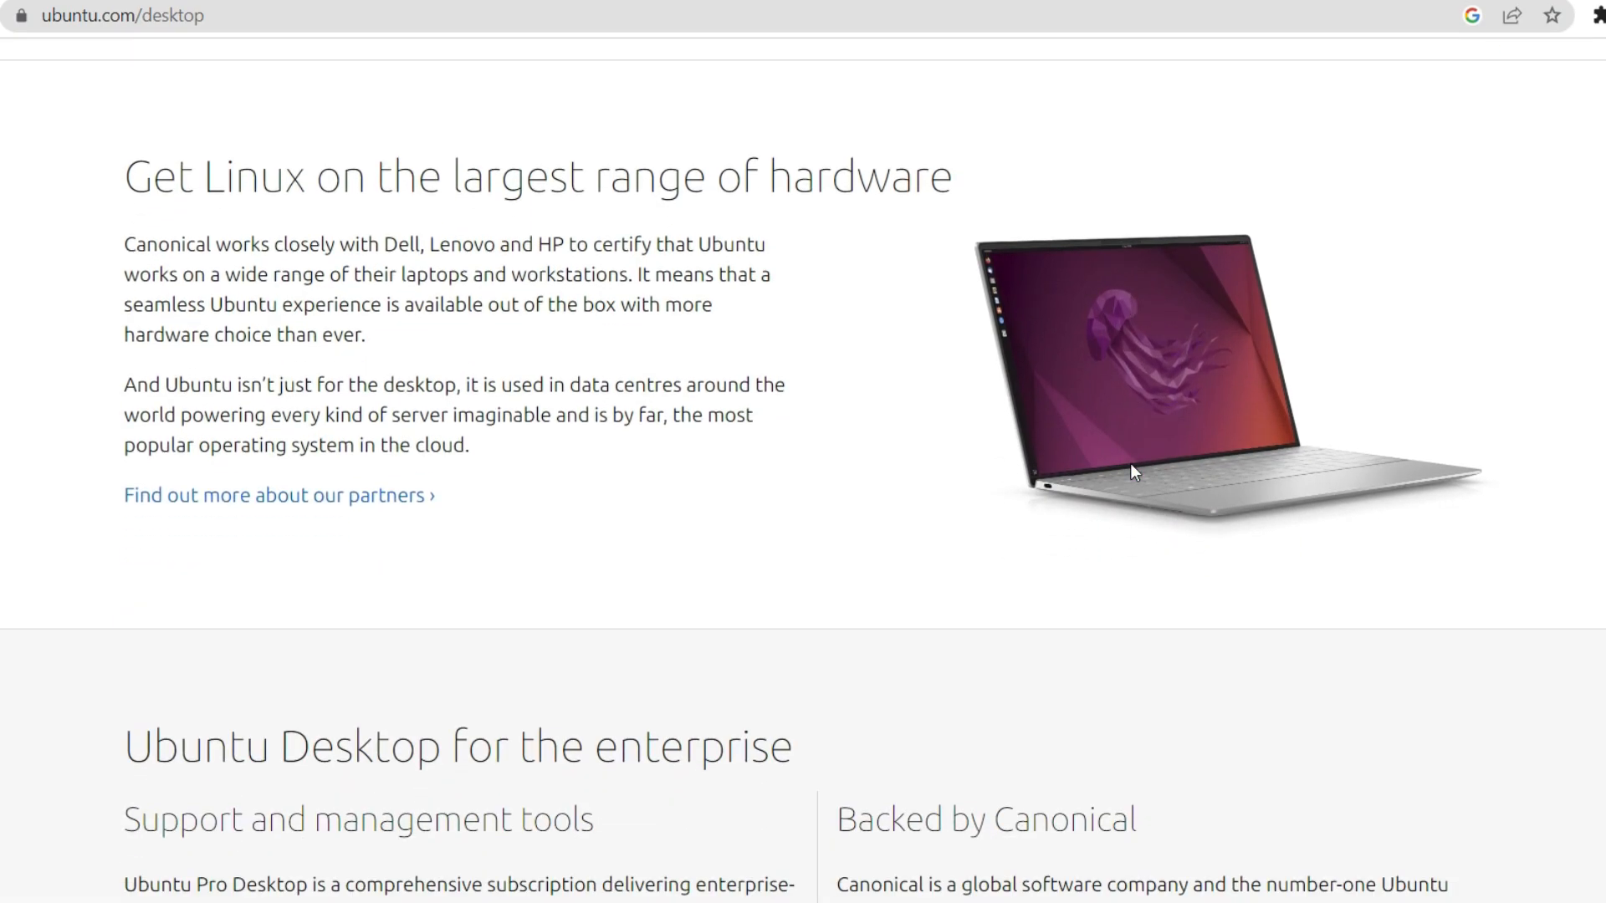
scroll(1131, 466, down, 7)
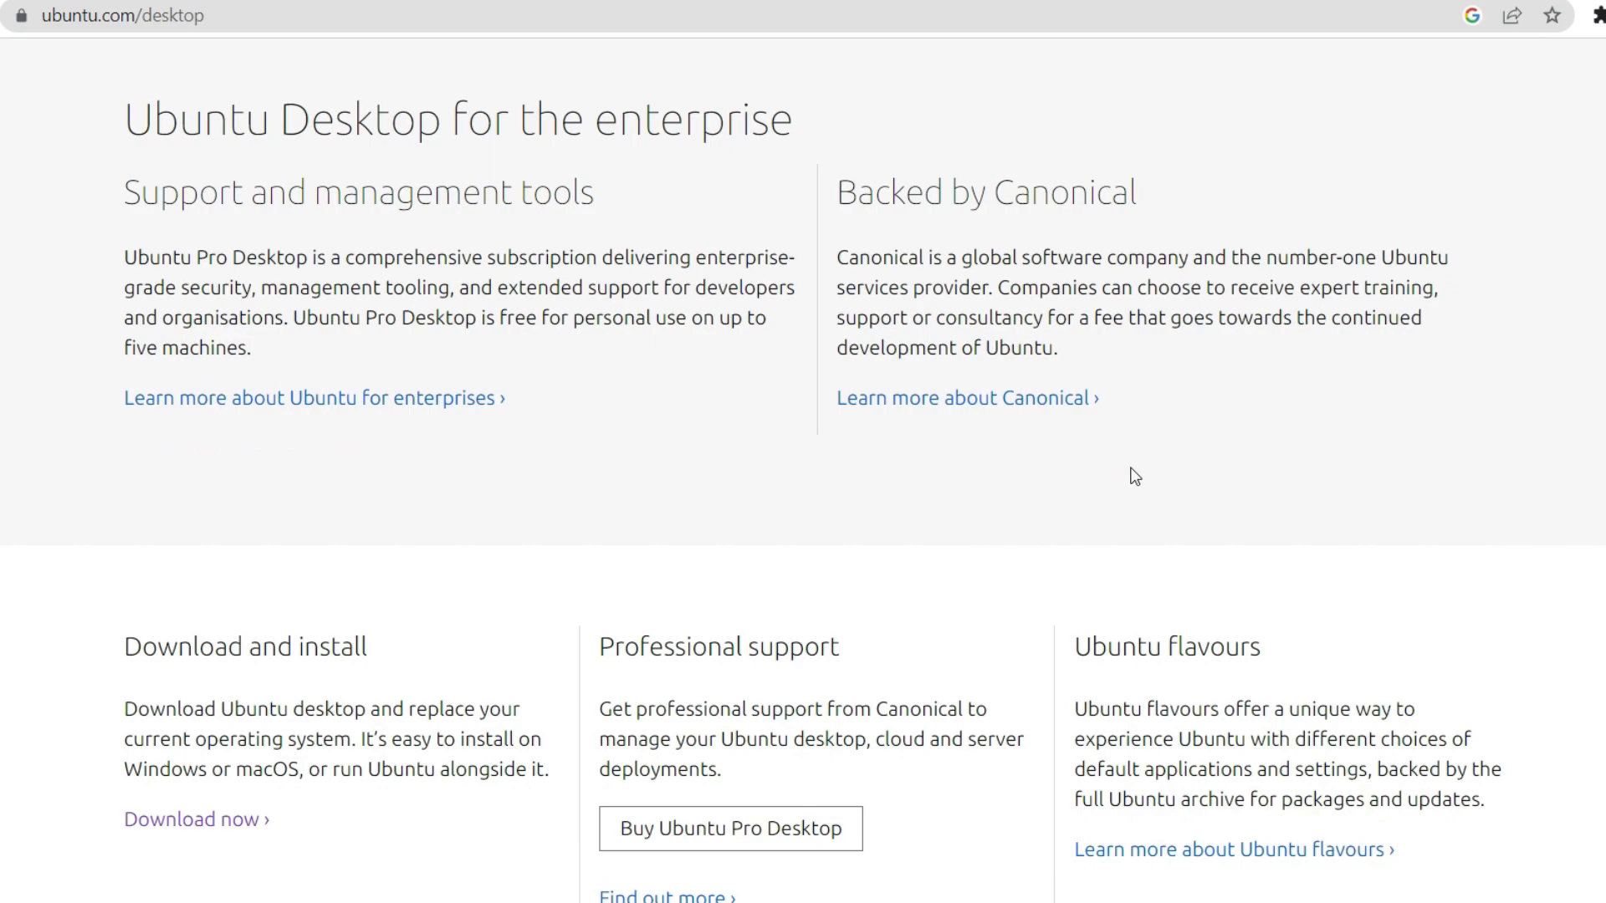
scroll(1135, 476, up, 20)
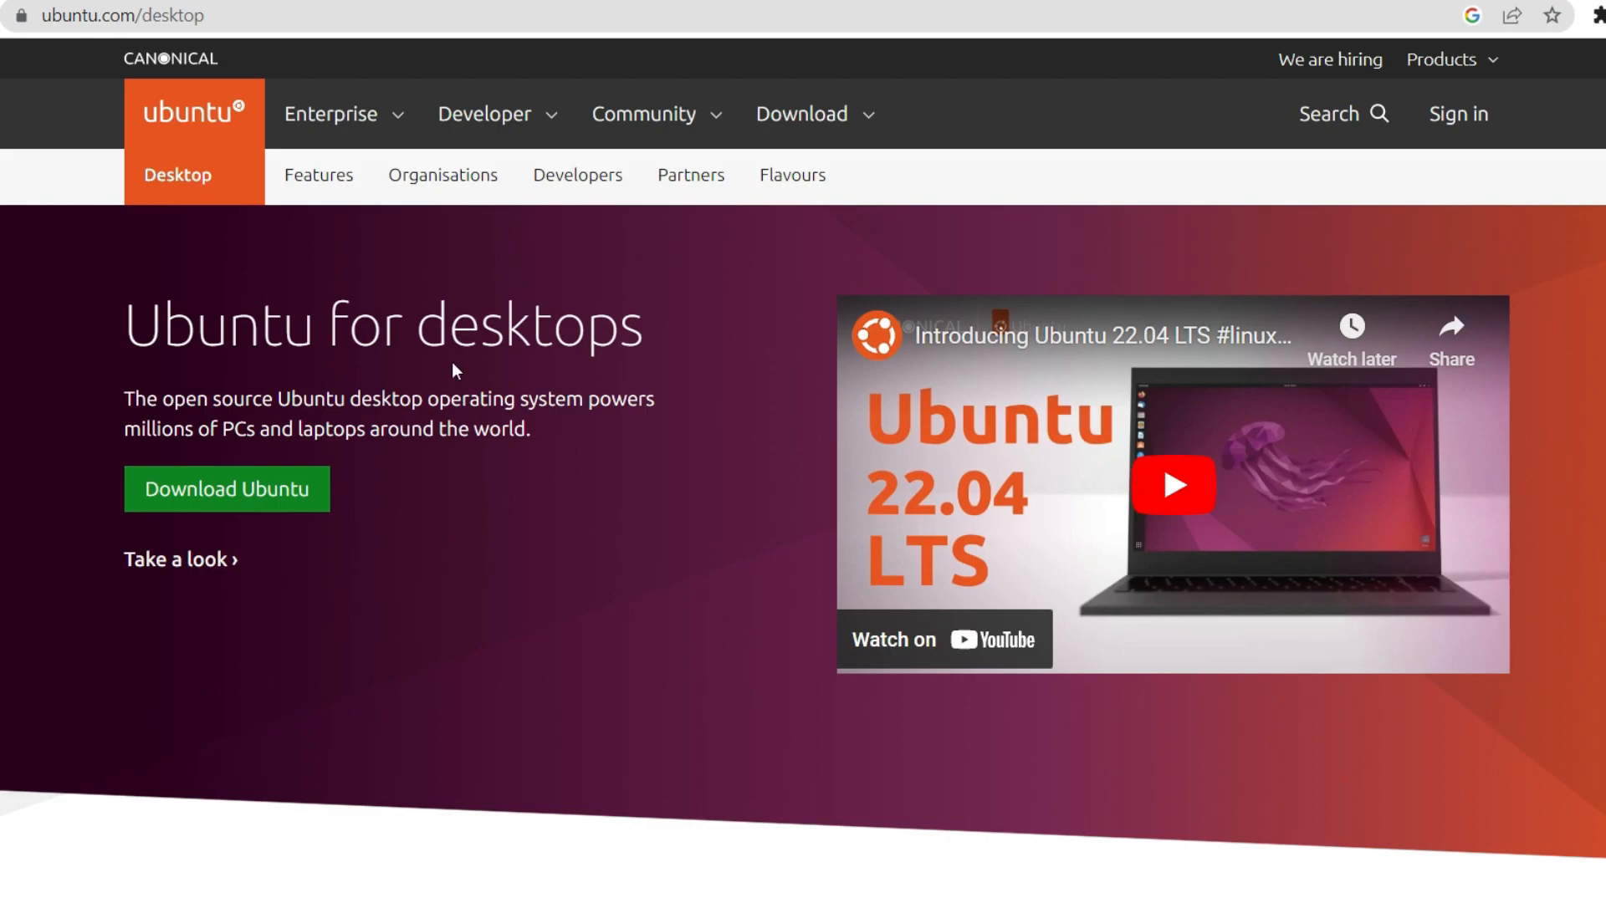
Open the Ubuntu Desktop download page at the Ubuntu 22.04.2 LTS section.
click(246, 505)
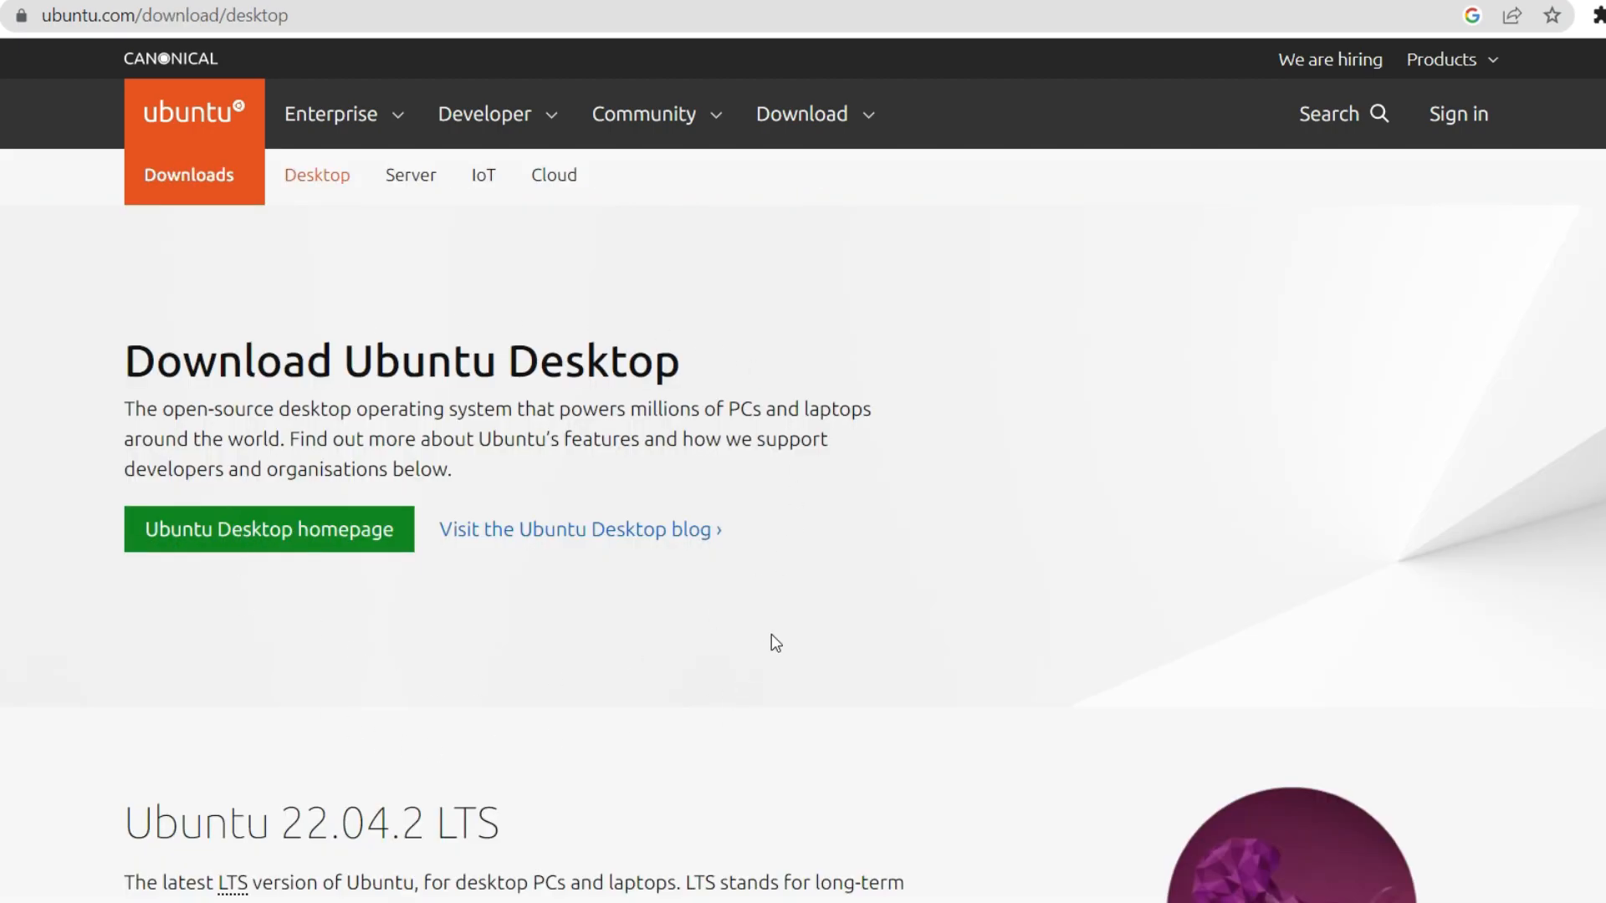
scroll(771, 635, down, 3)
scroll(771, 634, down, 2)
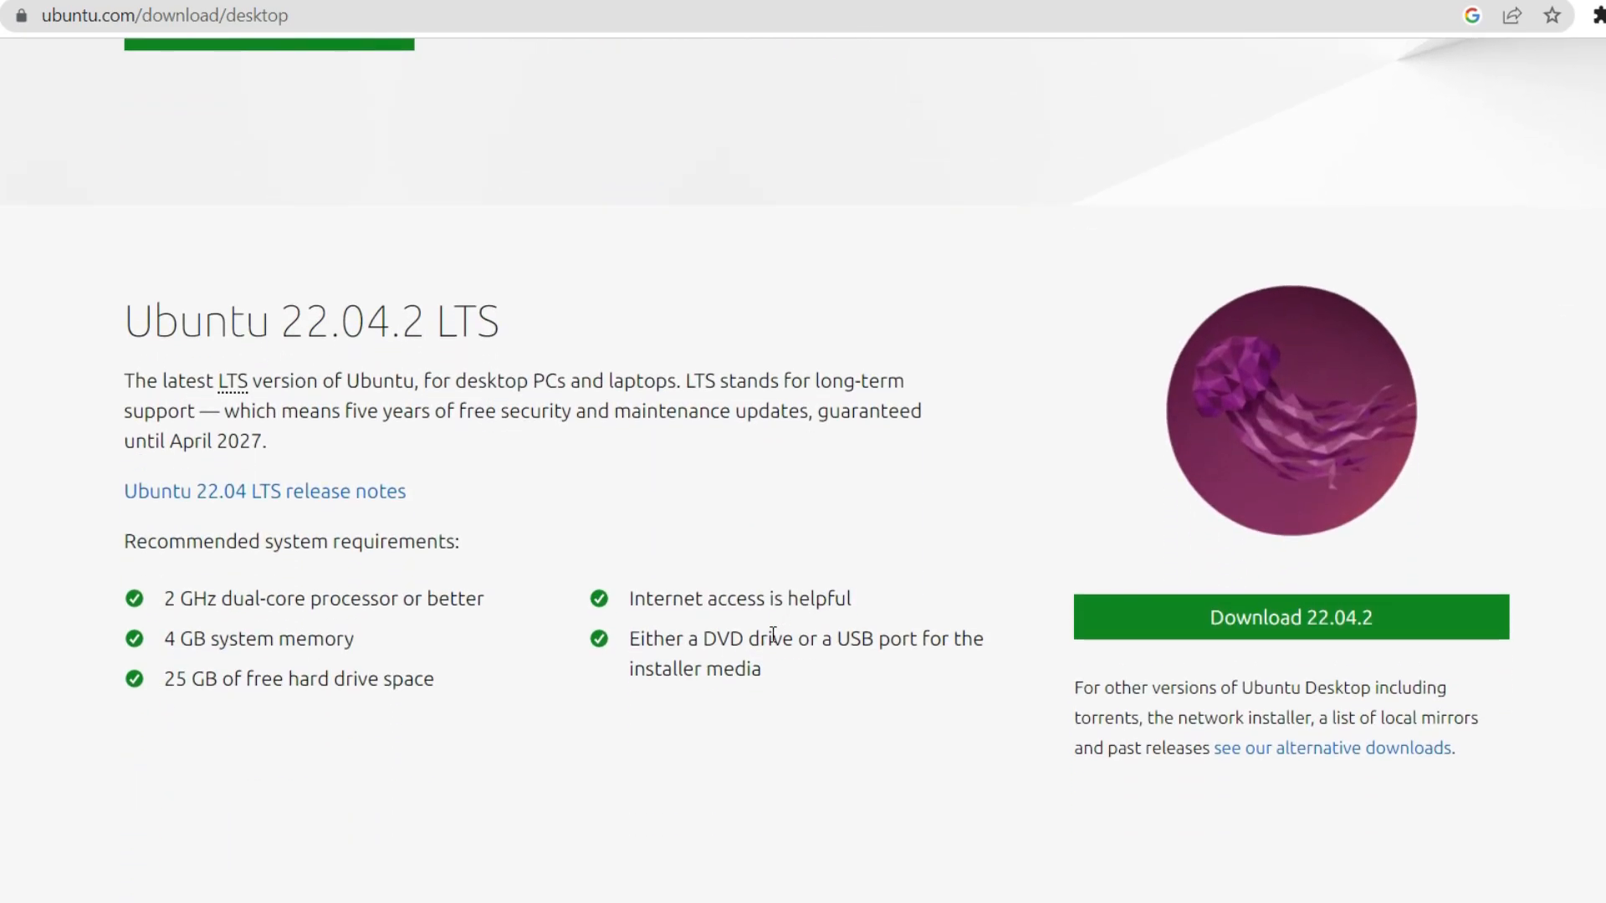
scroll(771, 634, down, 1)
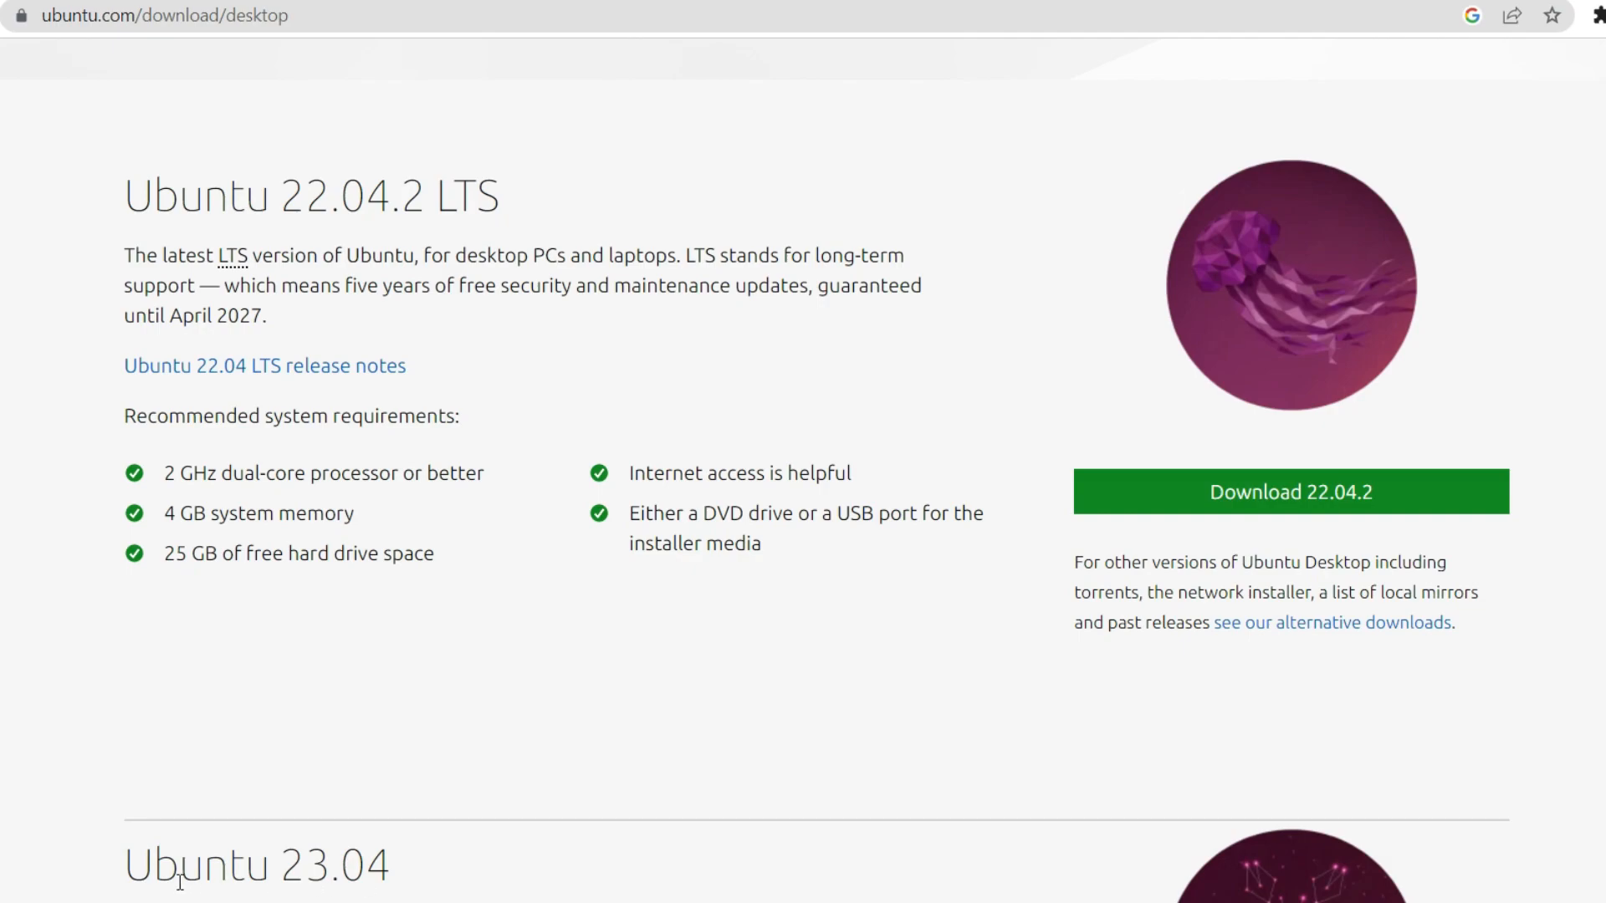
Compare the security and maintenance update periods of Ubuntu 22.04.2 LTS and Ubuntu 23.04.
click(127, 203)
drag(127, 203, 501, 207)
click(513, 206)
drag(281, 200, 422, 207)
drag(341, 286, 795, 294)
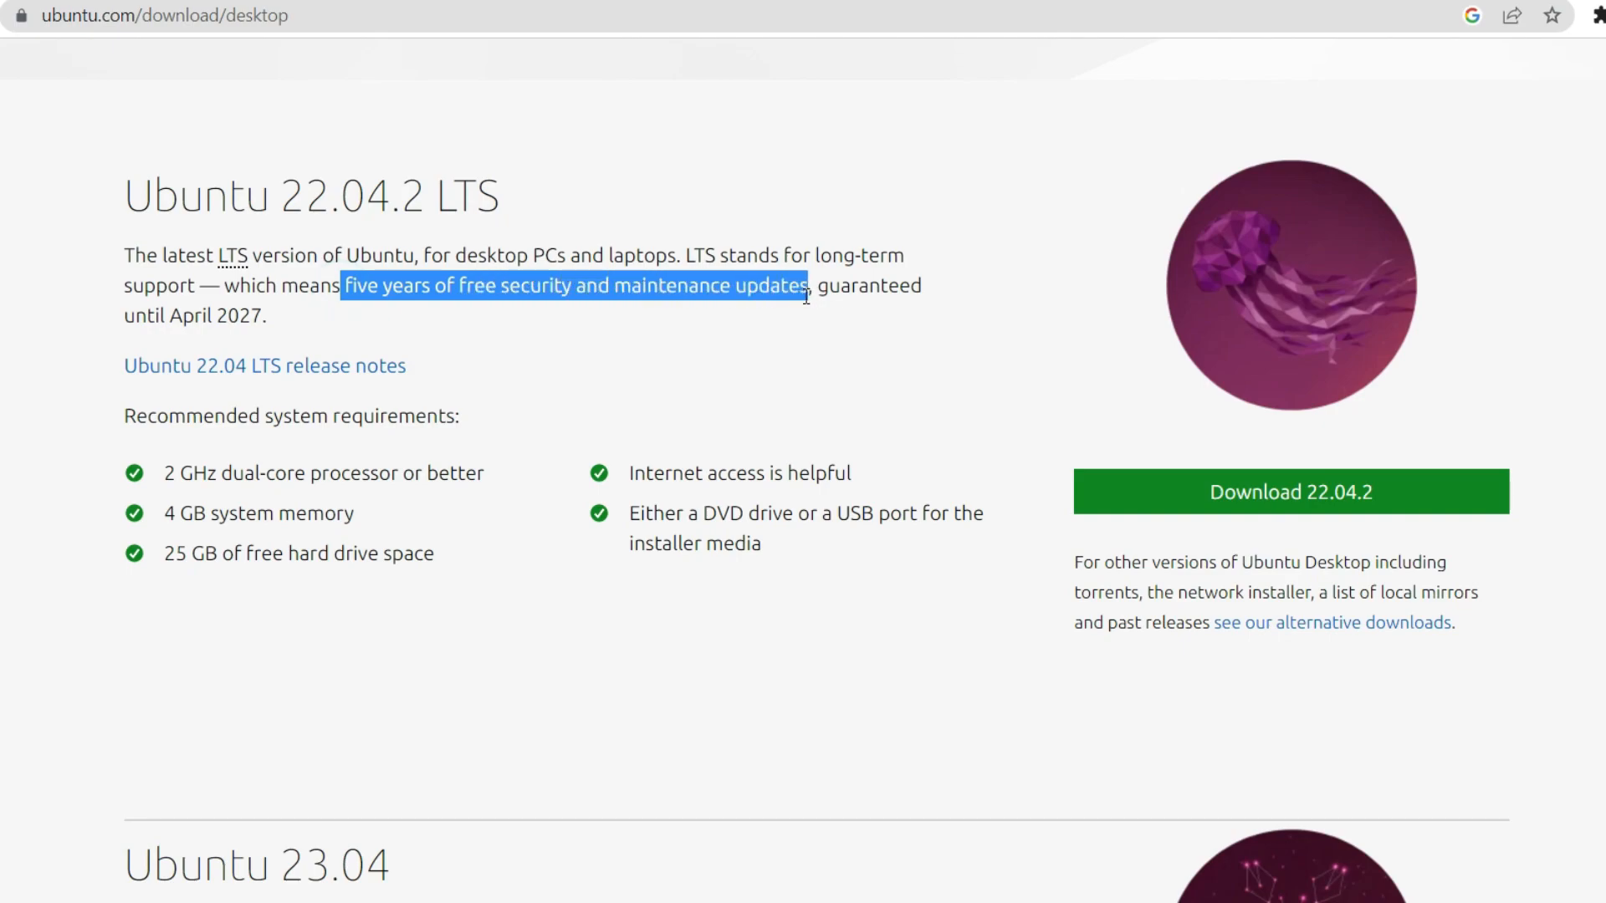
drag(170, 316, 262, 317)
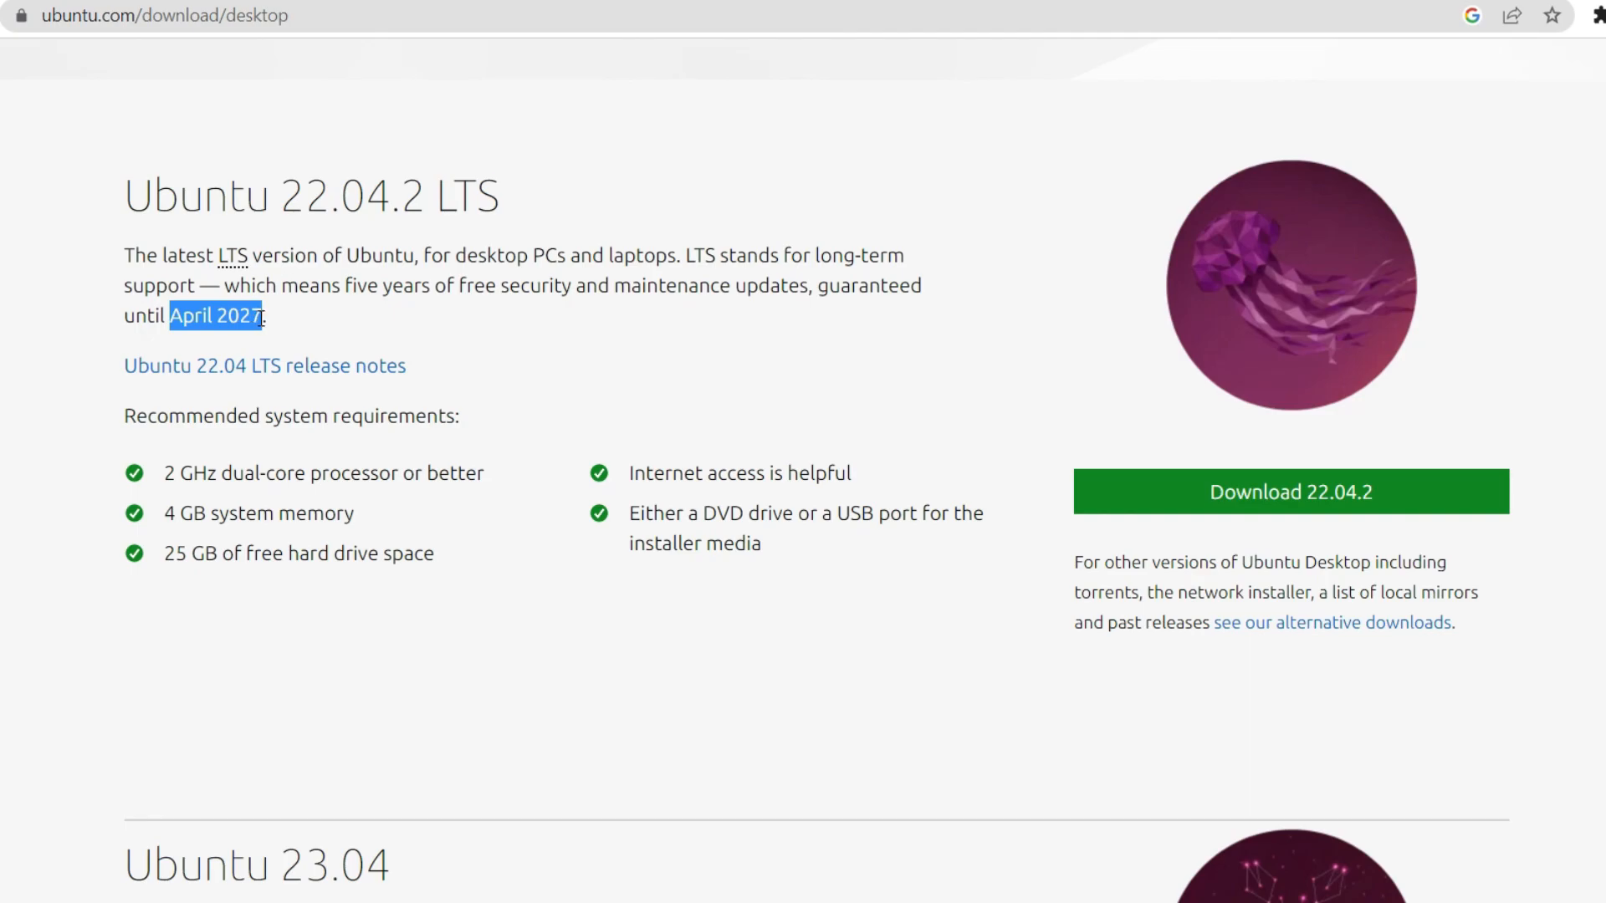
scroll(261, 317, down, 6)
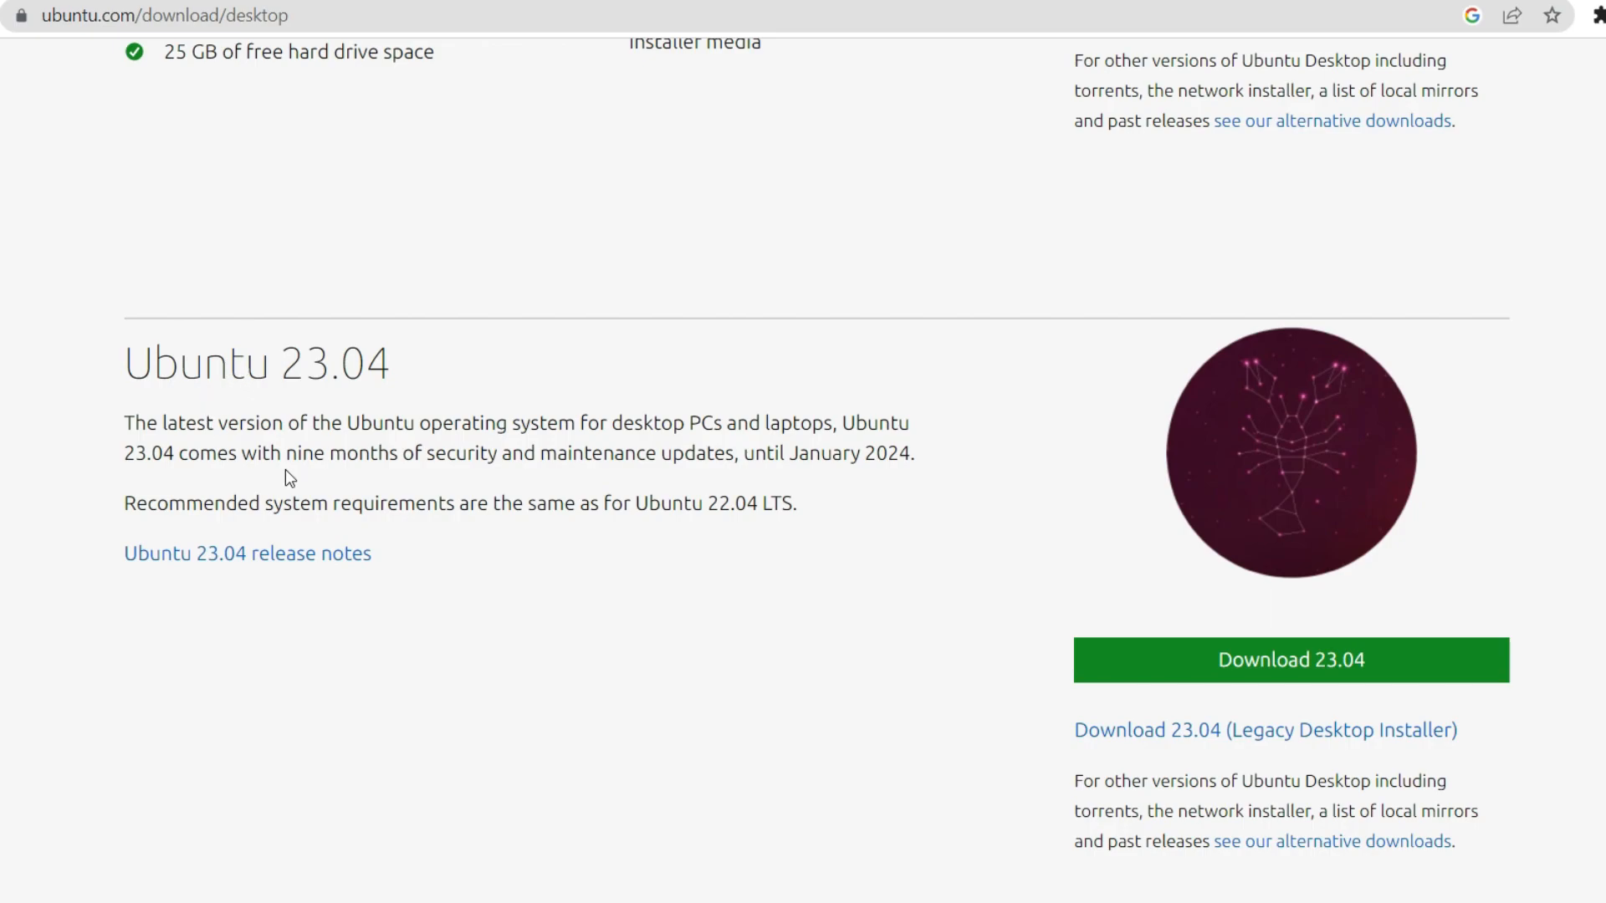
drag(287, 453, 909, 458)
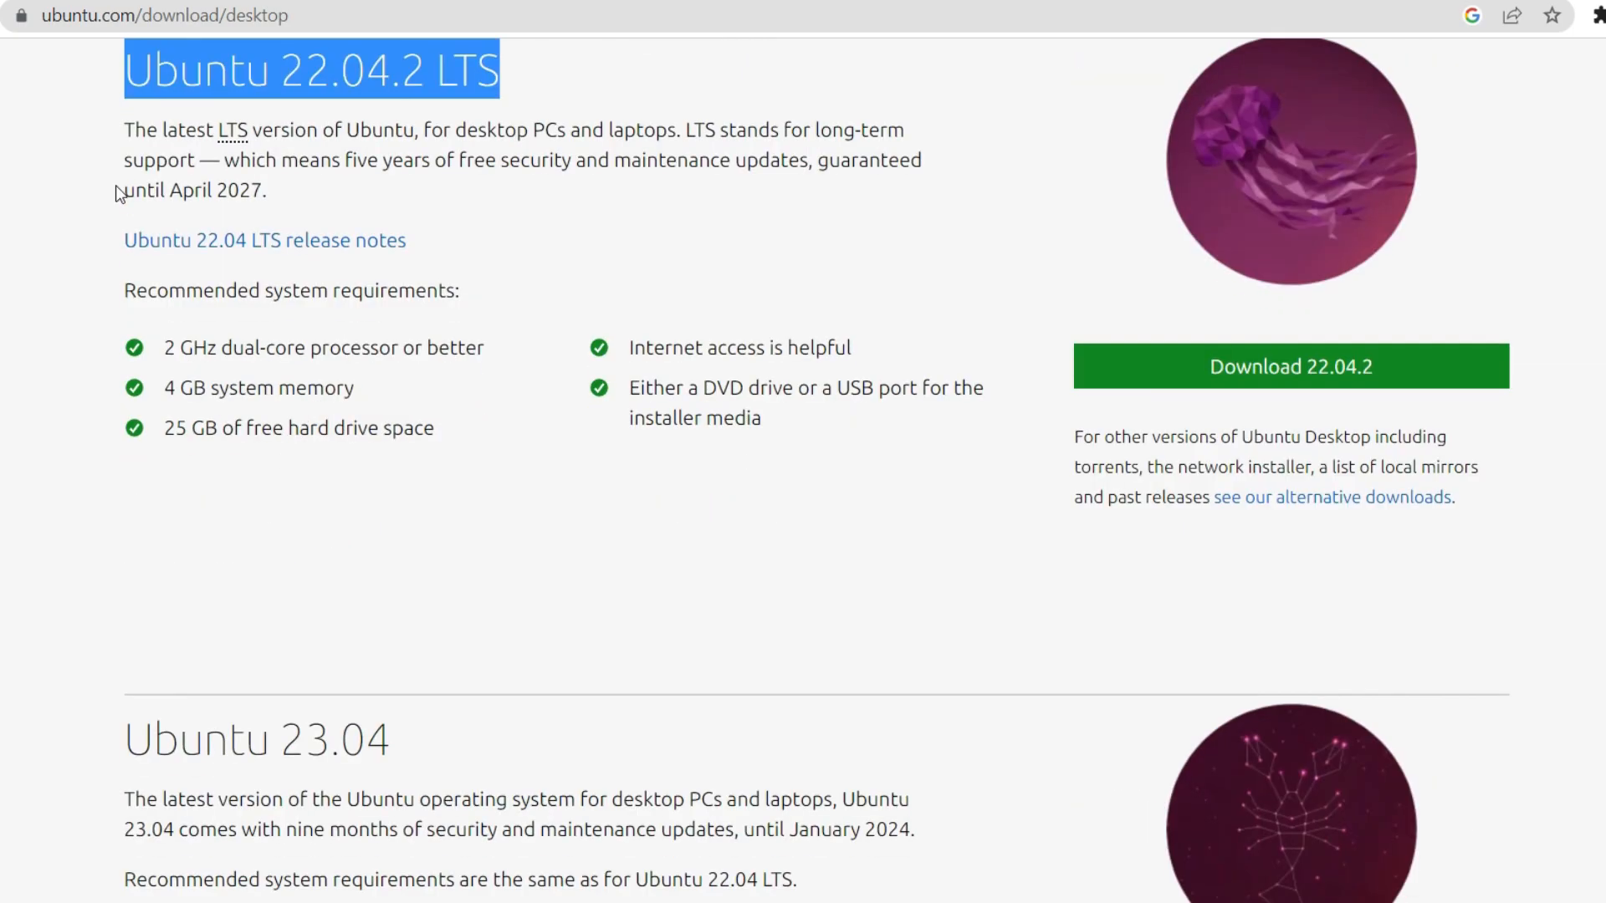
drag(117, 747, 390, 745)
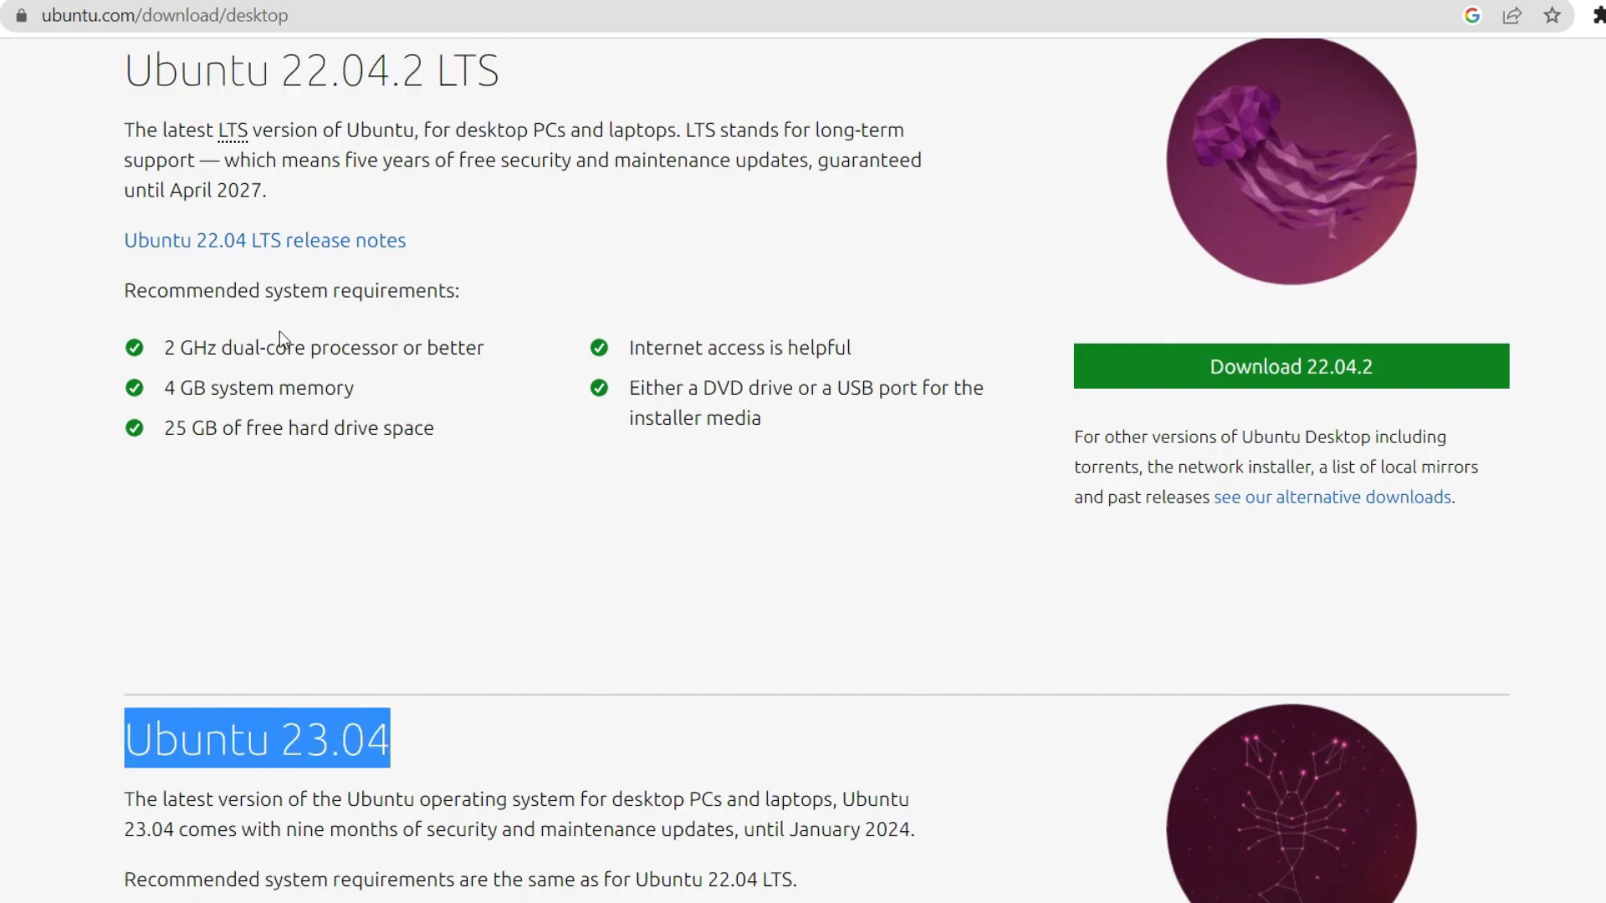
drag(157, 73, 452, 72)
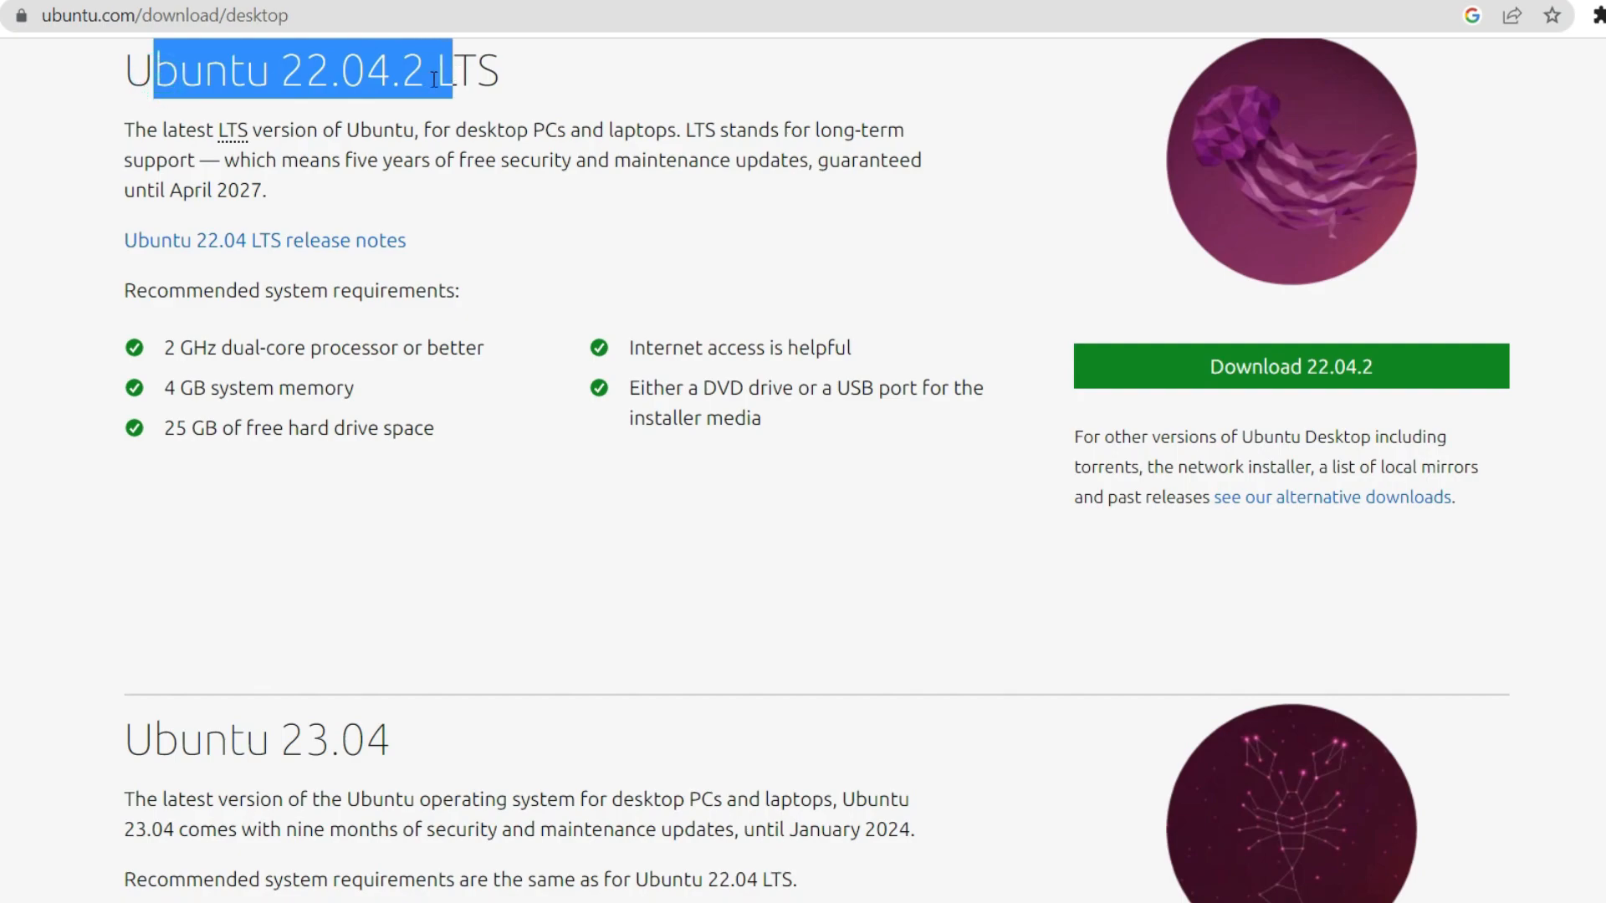
Examine the recommended system requirements for Ubuntu 22.04.2 LTS, covering processor, disk space, internet access and installer media.
click(169, 354)
drag(168, 352, 302, 354)
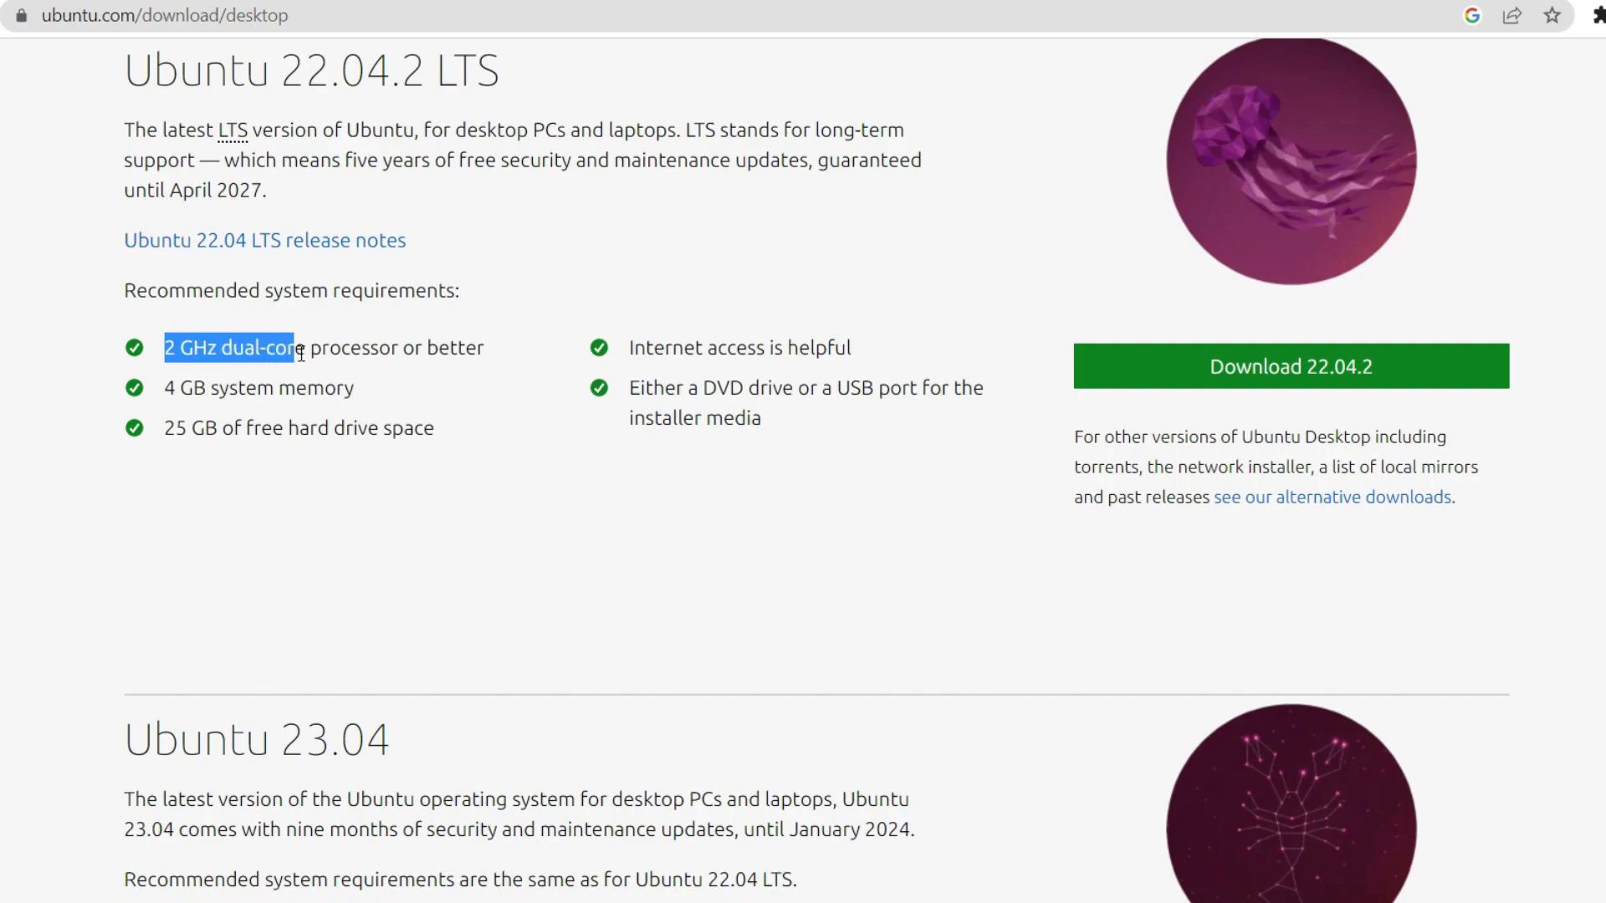
drag(207, 390, 383, 432)
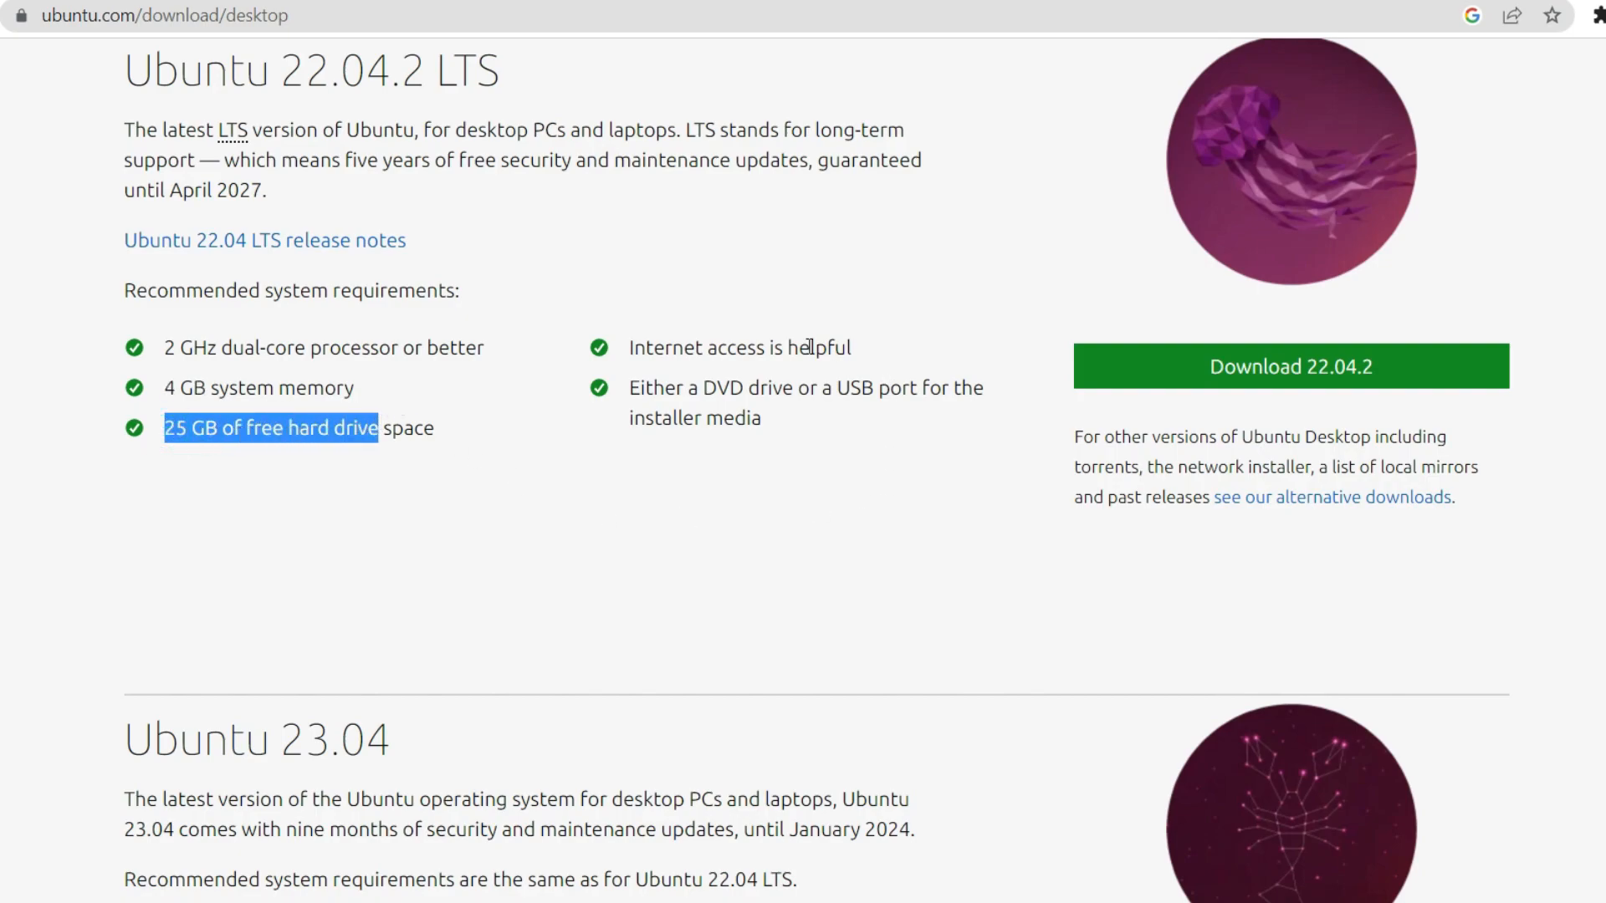
drag(654, 349, 799, 348)
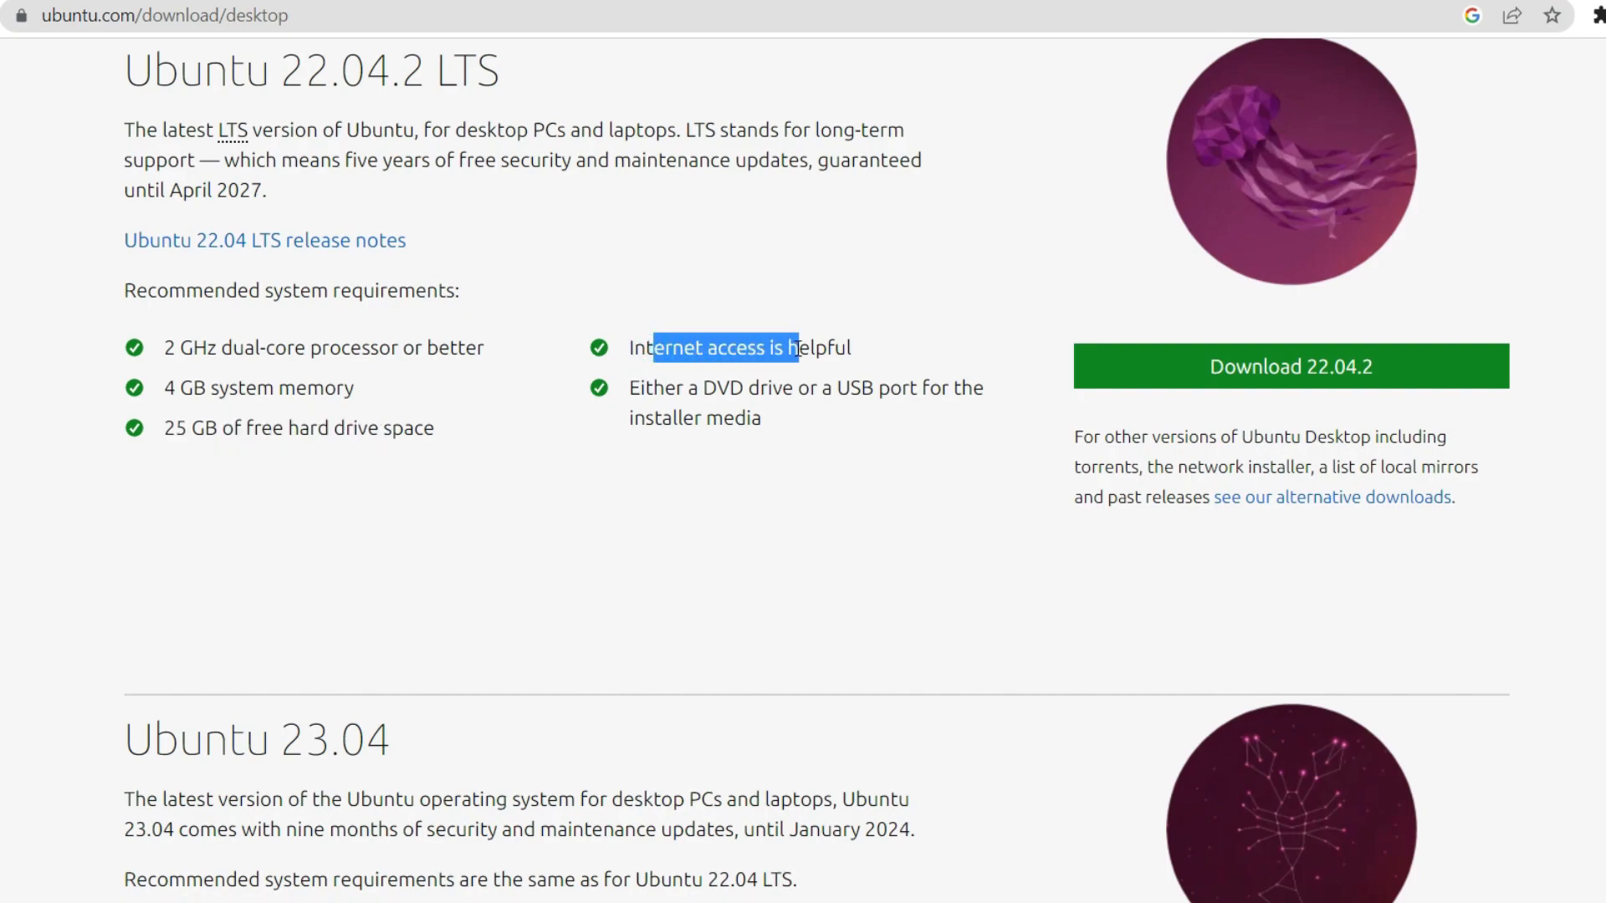
drag(646, 388, 723, 416)
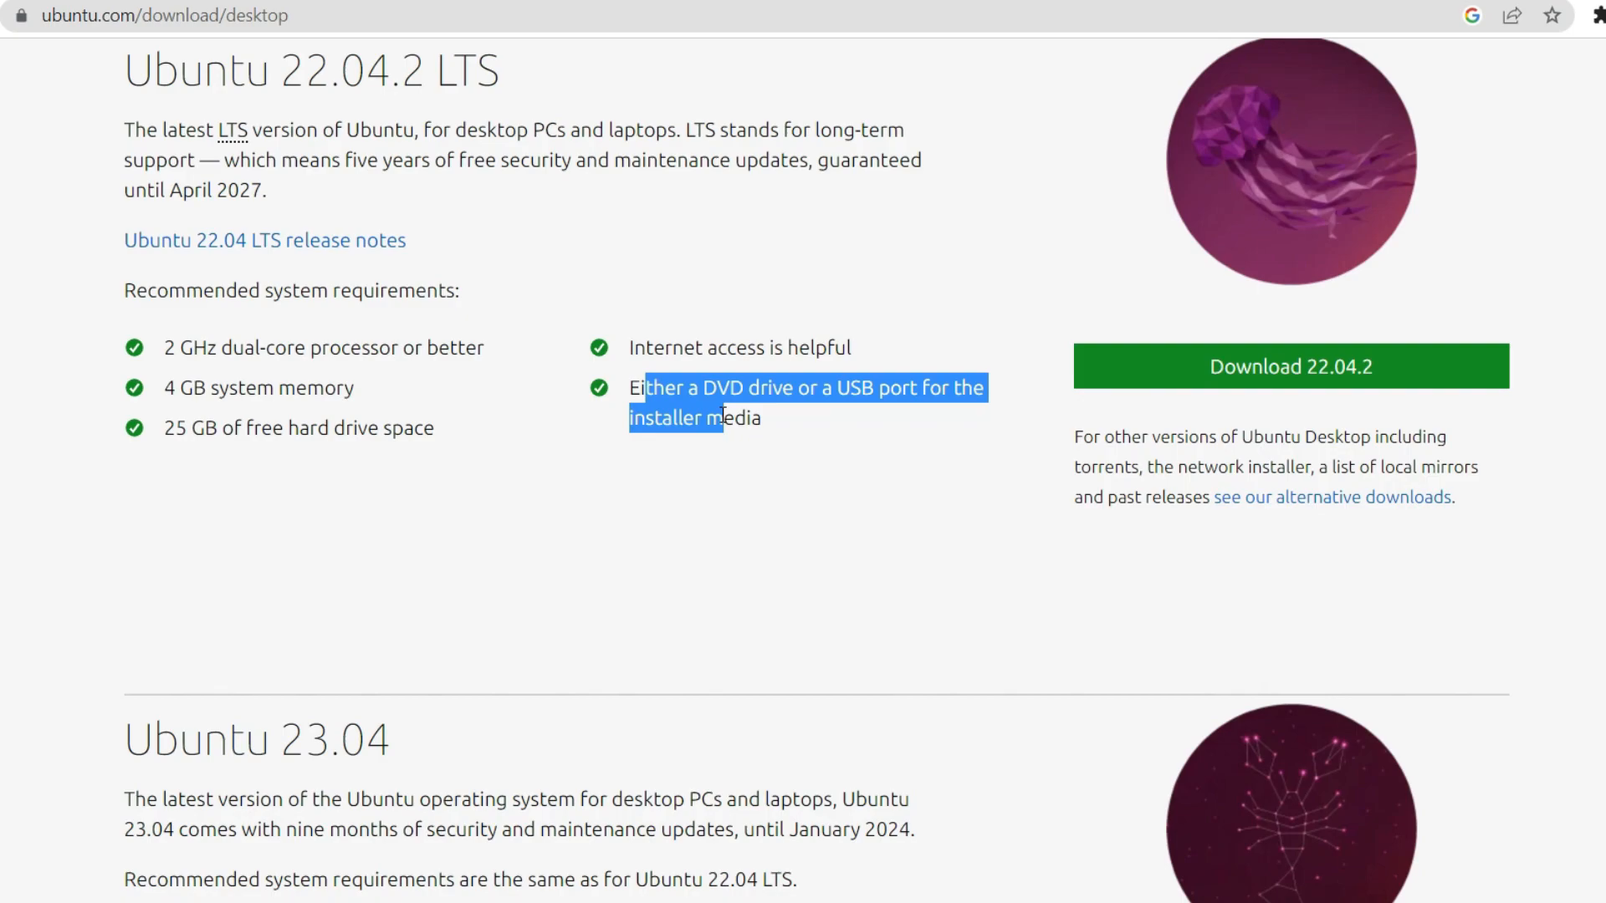
Download the Ubuntu 23.04 desktop image with the standard installer and dismiss the browser's download bar.
scroll(723, 415, down, 5)
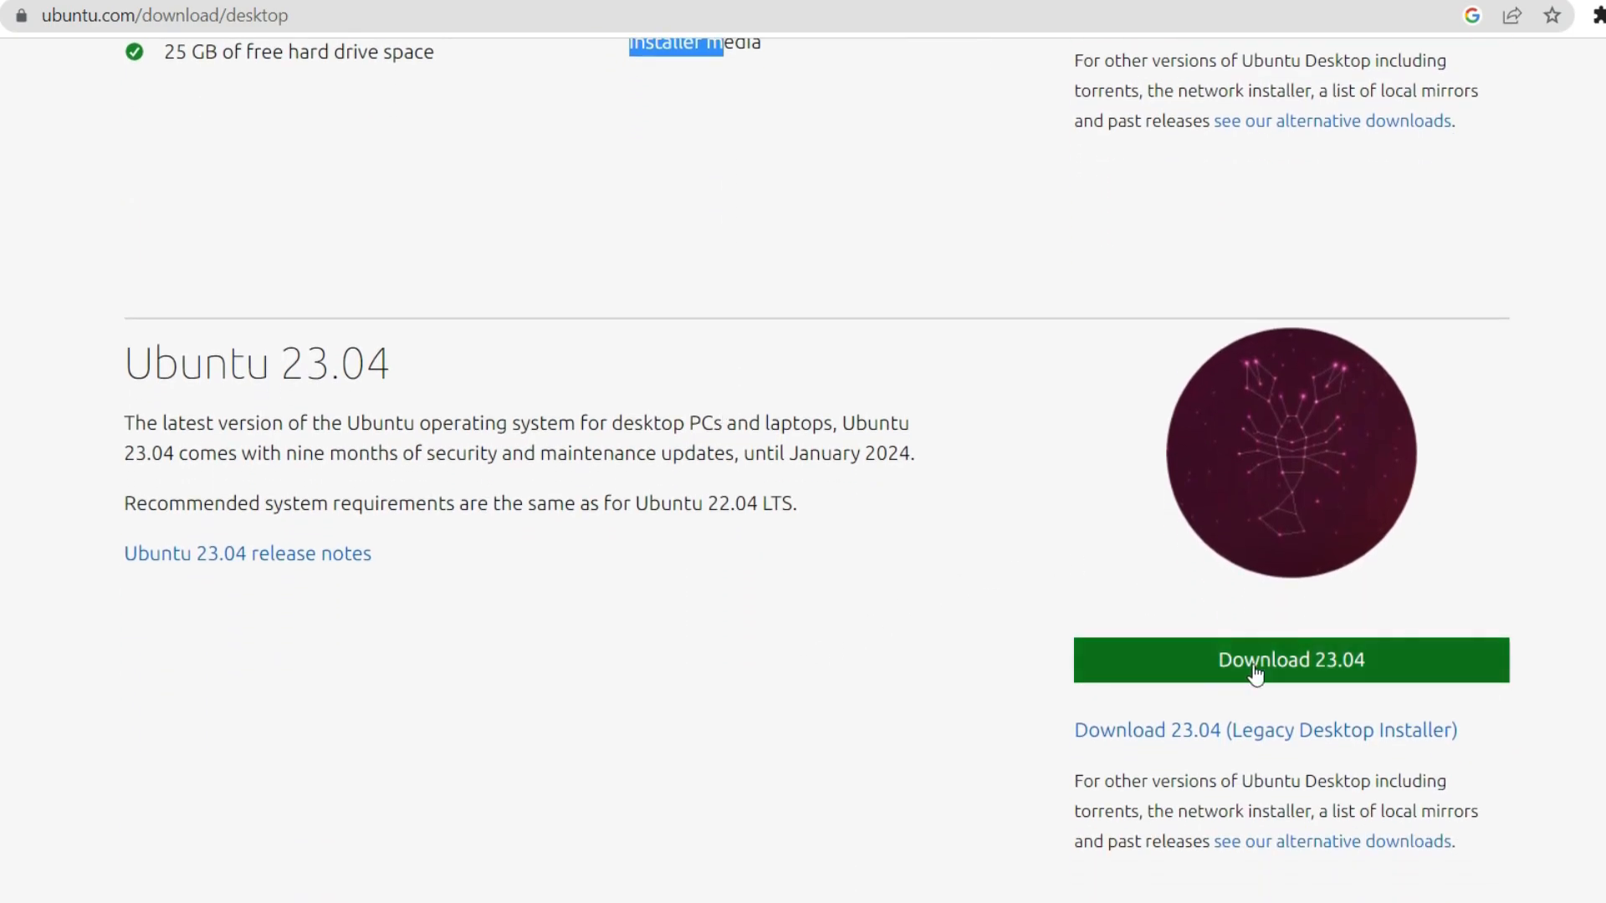
click(1300, 681)
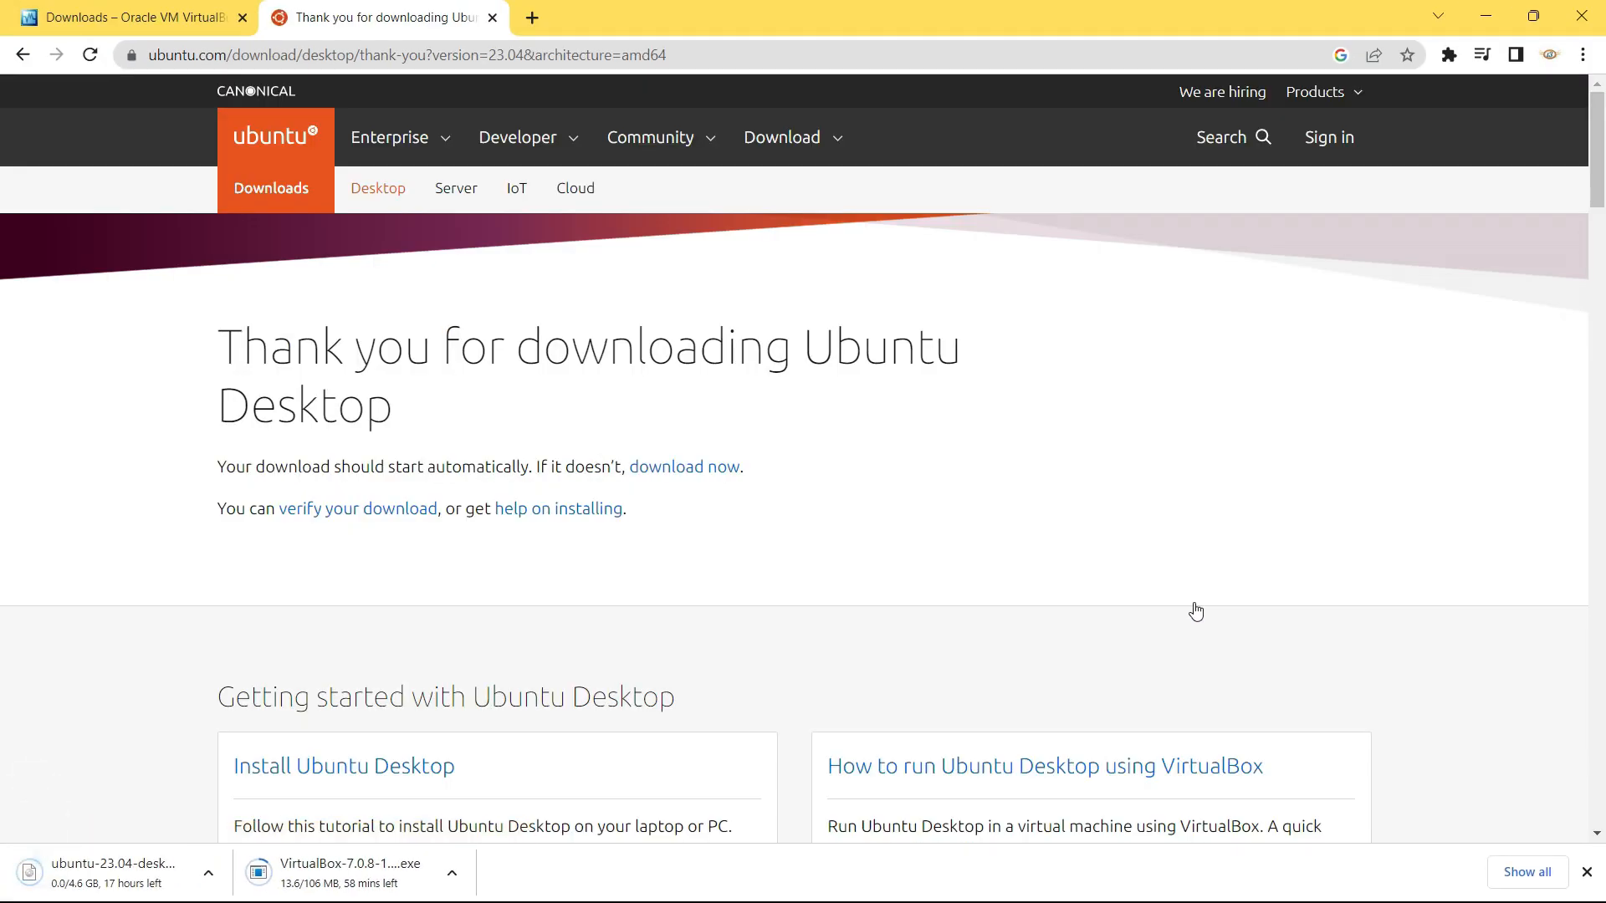
click(1586, 873)
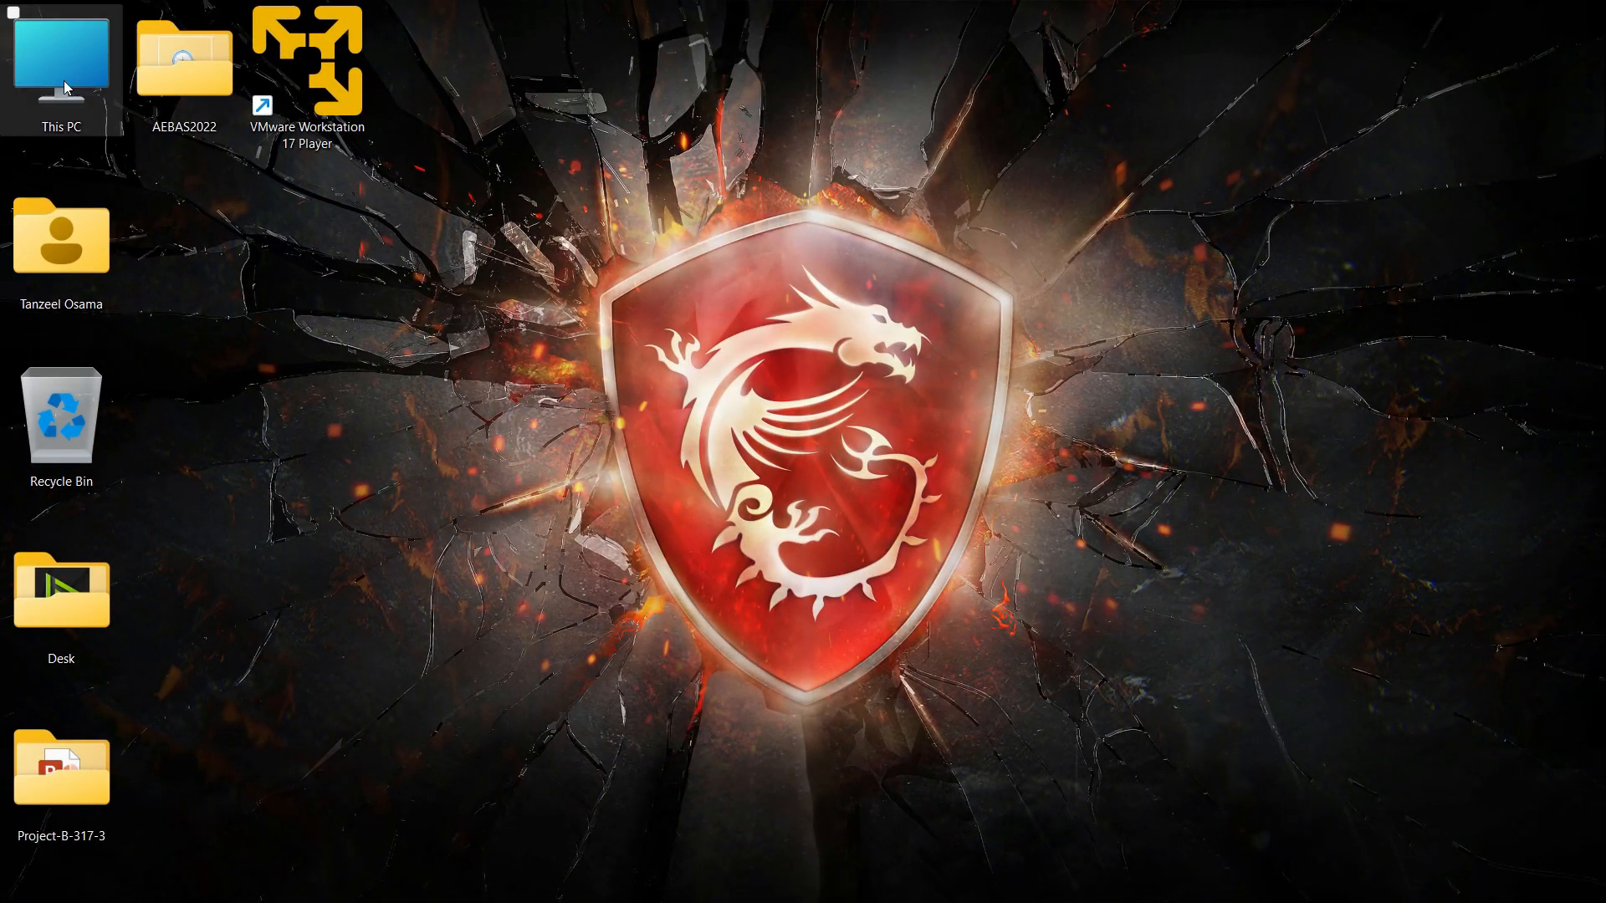
Run the VirtualBox-7.0.8-156879-Win installer from the Downloads folder in File Explorer and proceed to the custom setup page.
double_click(65, 87)
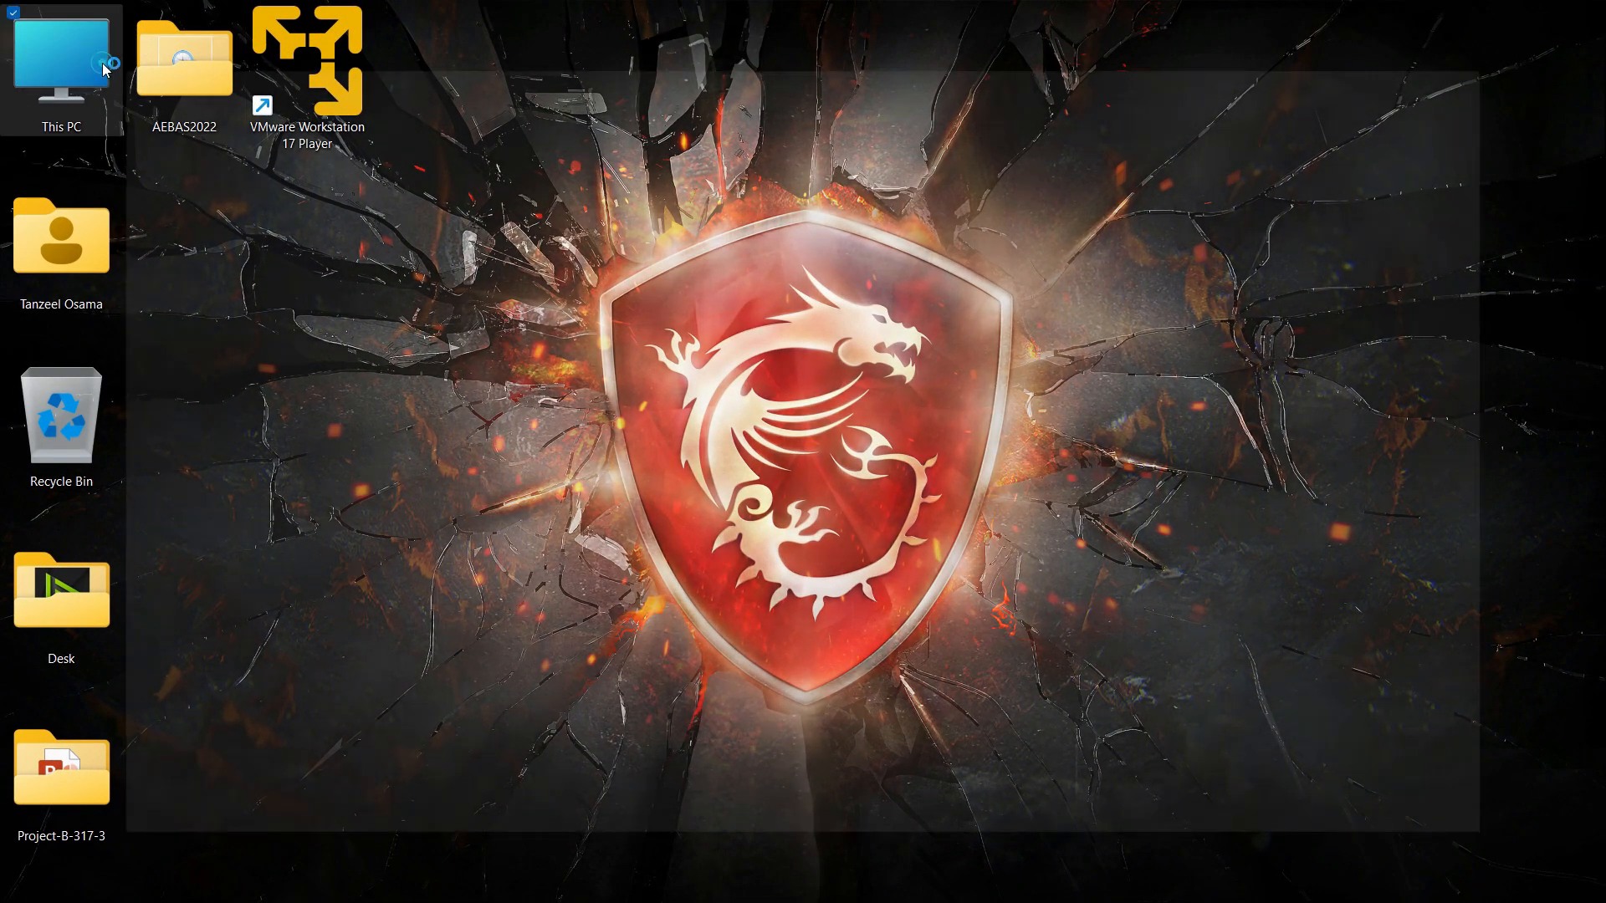
scroll(122, 430, up, 3)
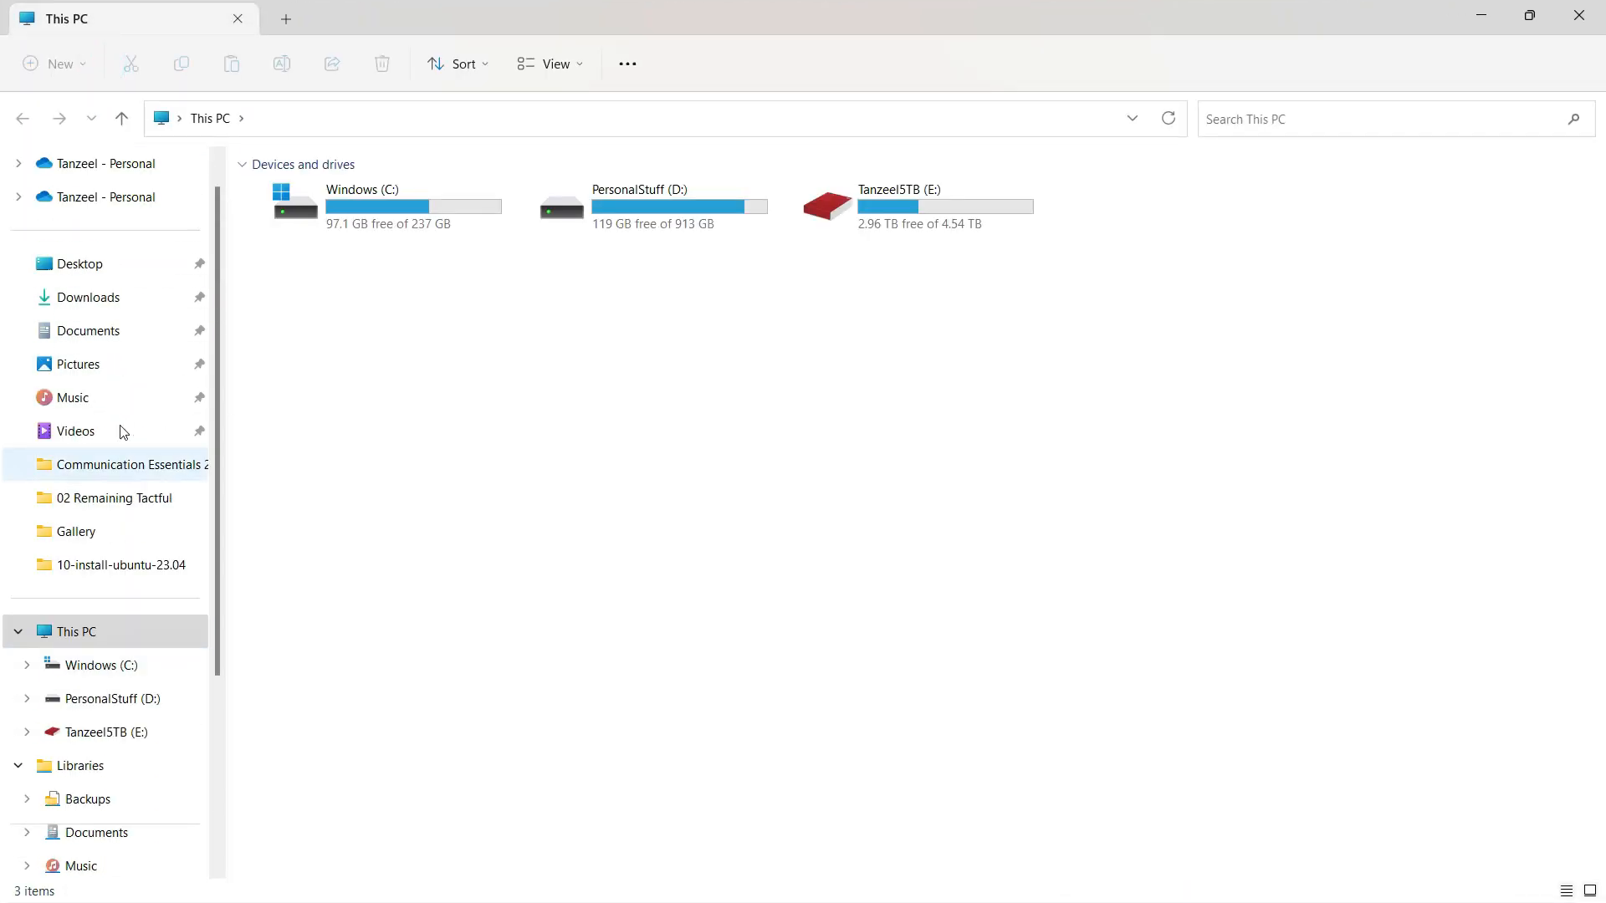
click(134, 307)
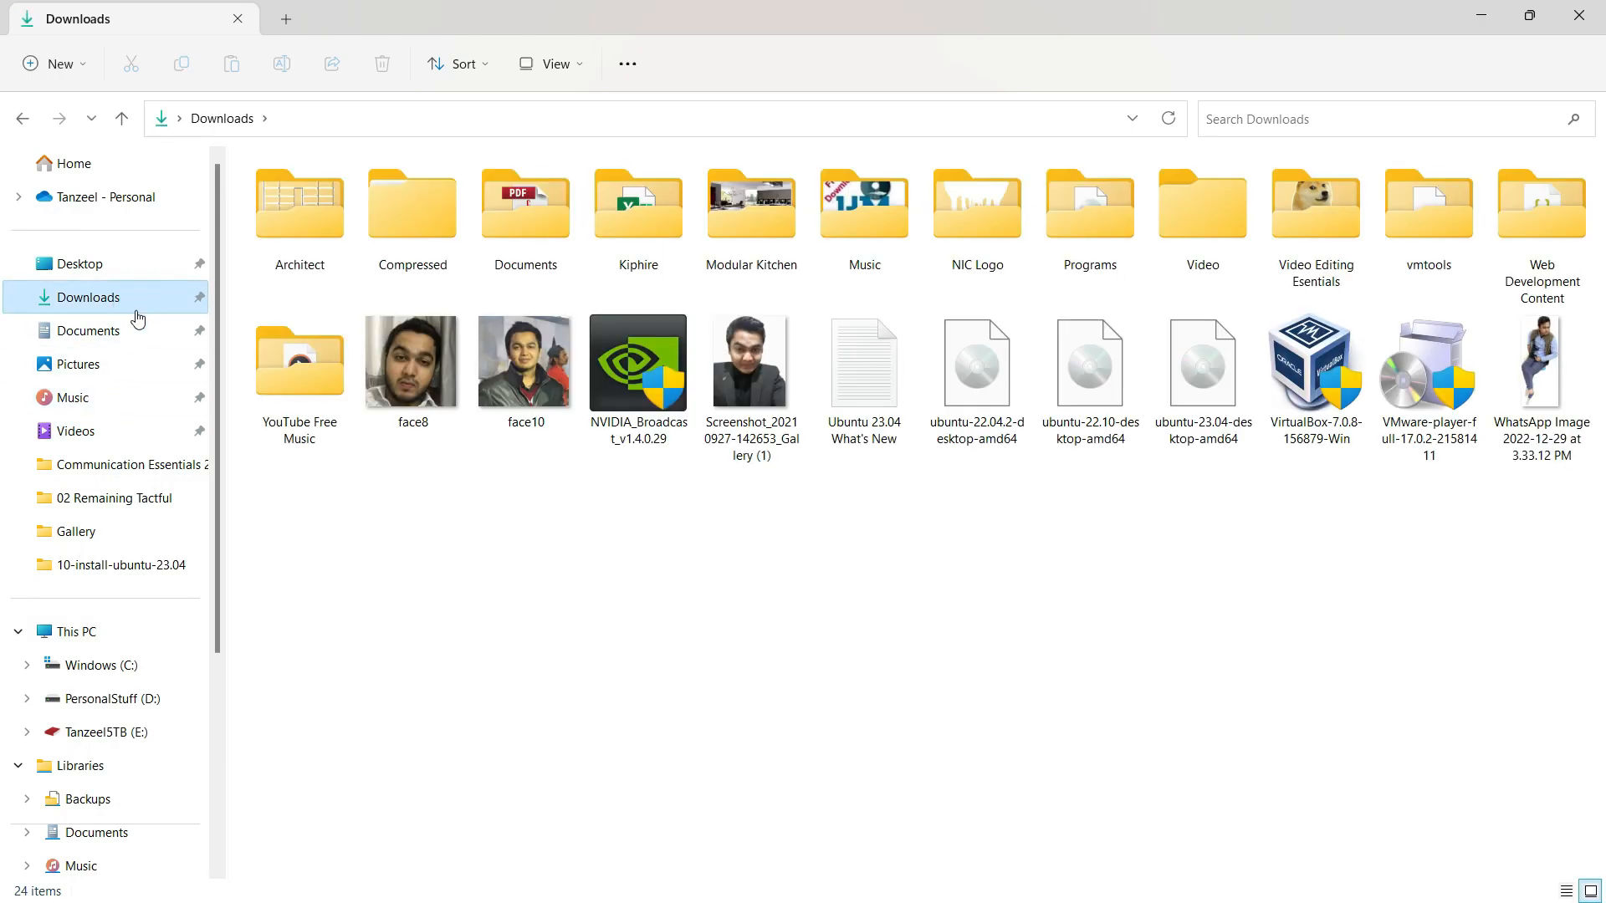
click(1342, 590)
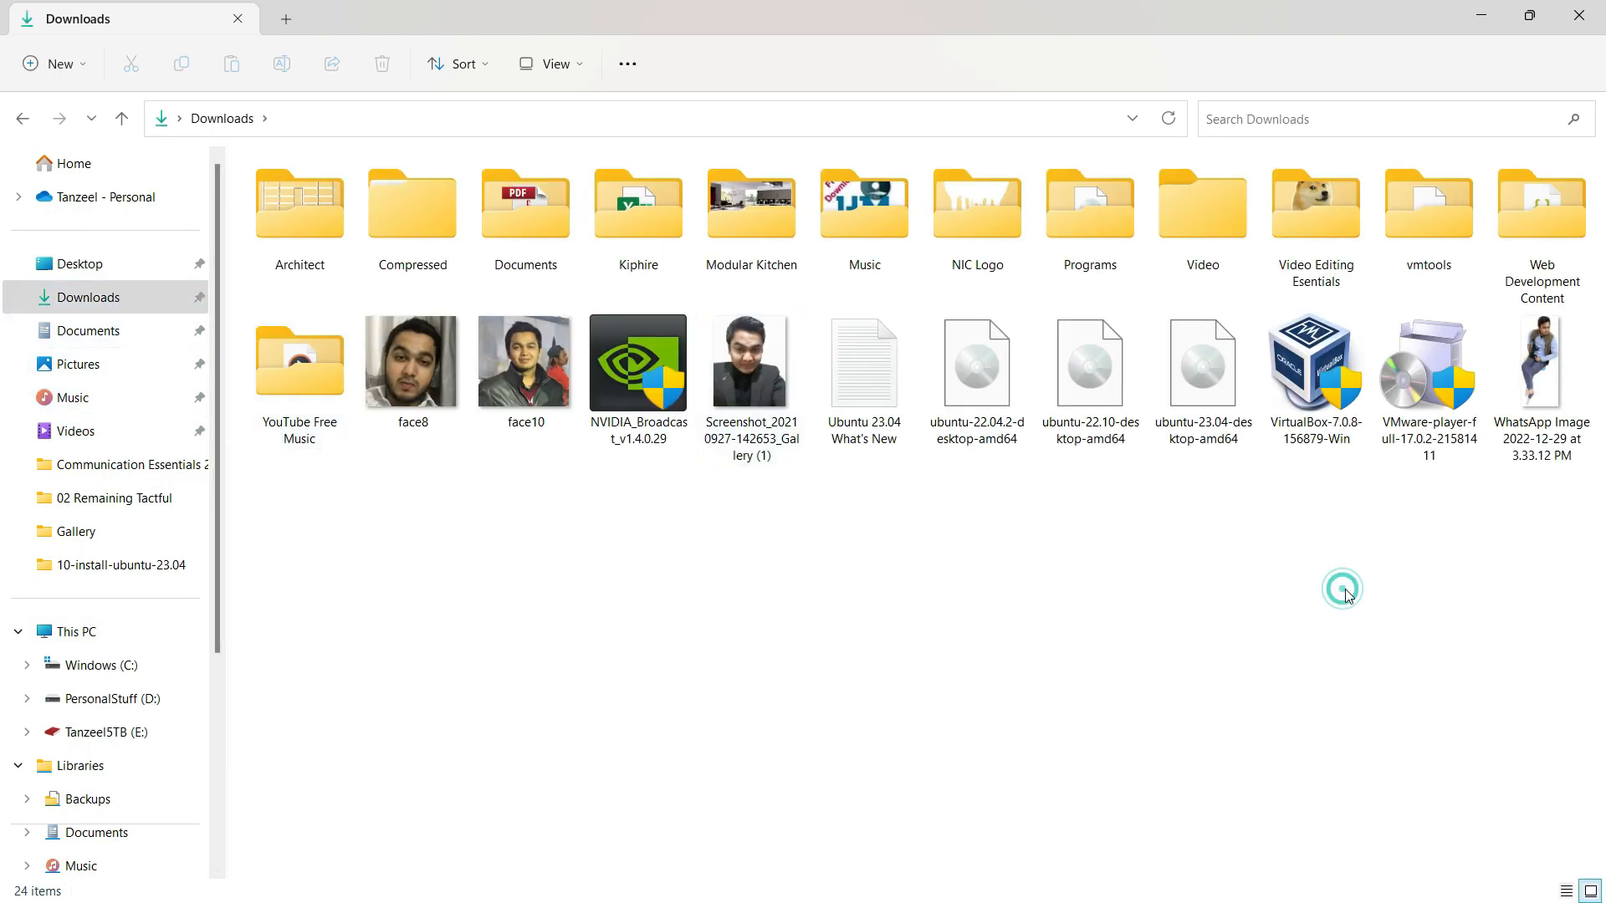
double_click(1318, 422)
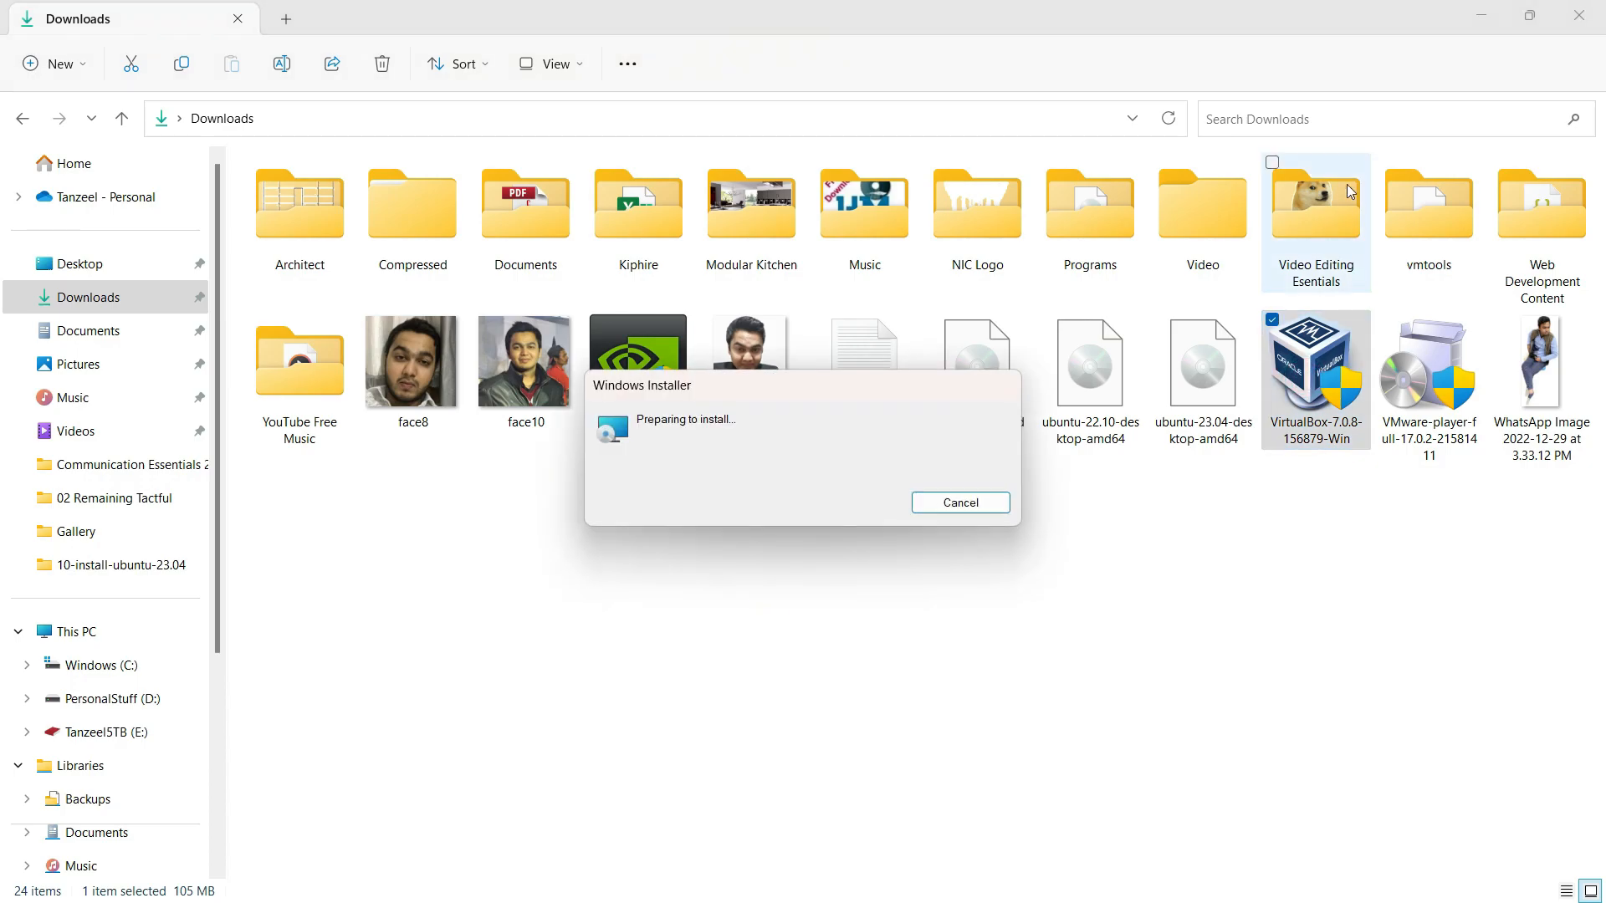
click(1481, 15)
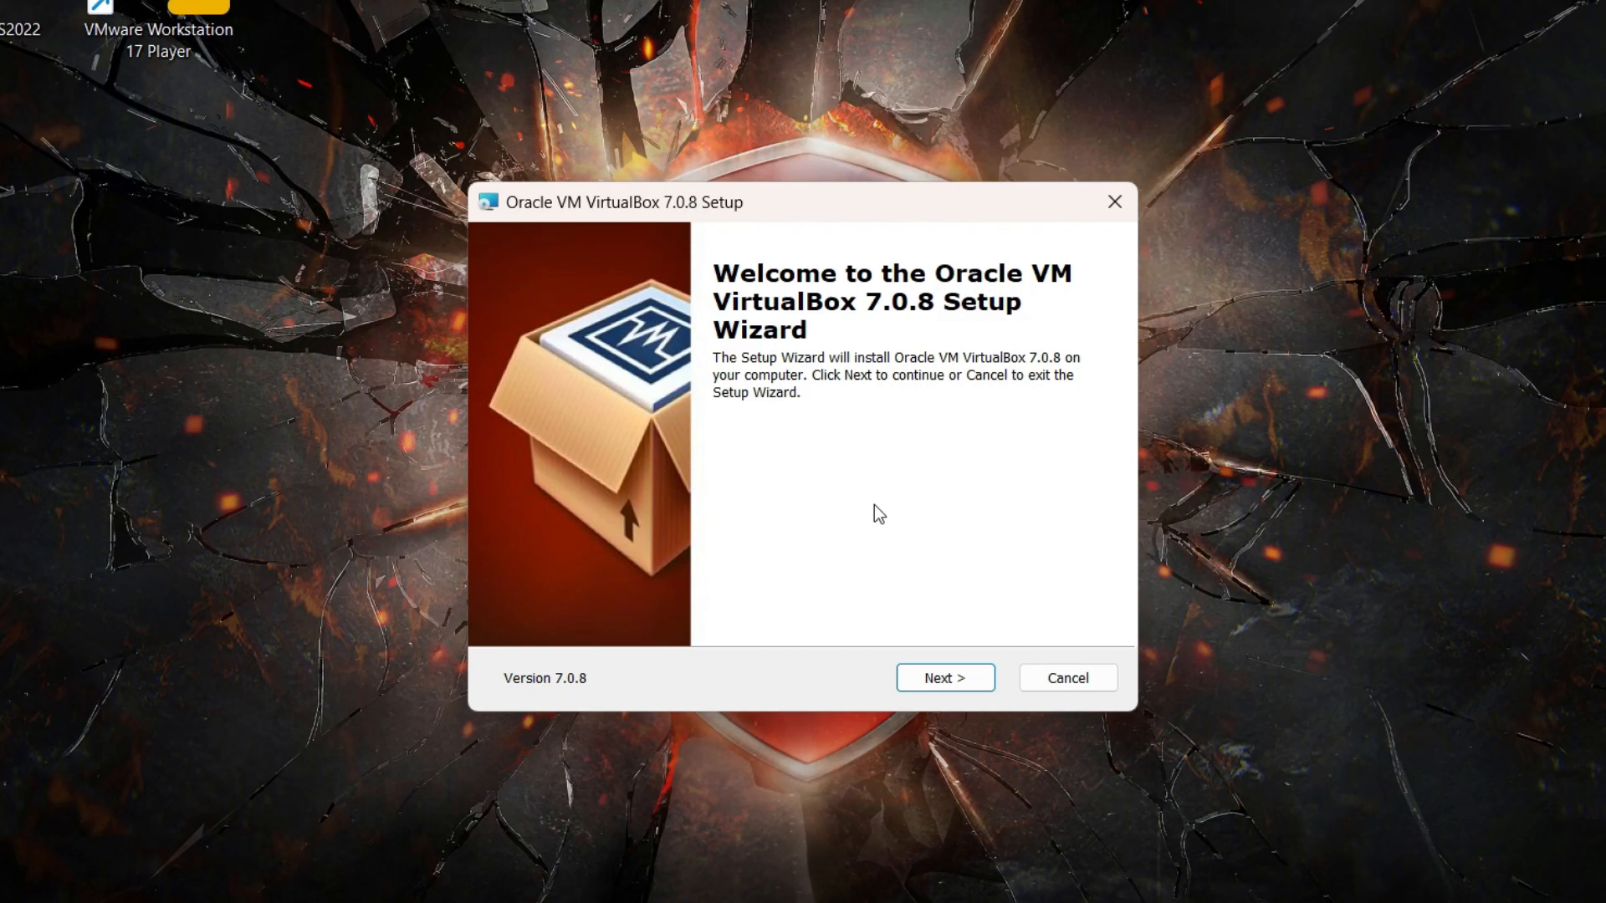
click(983, 678)
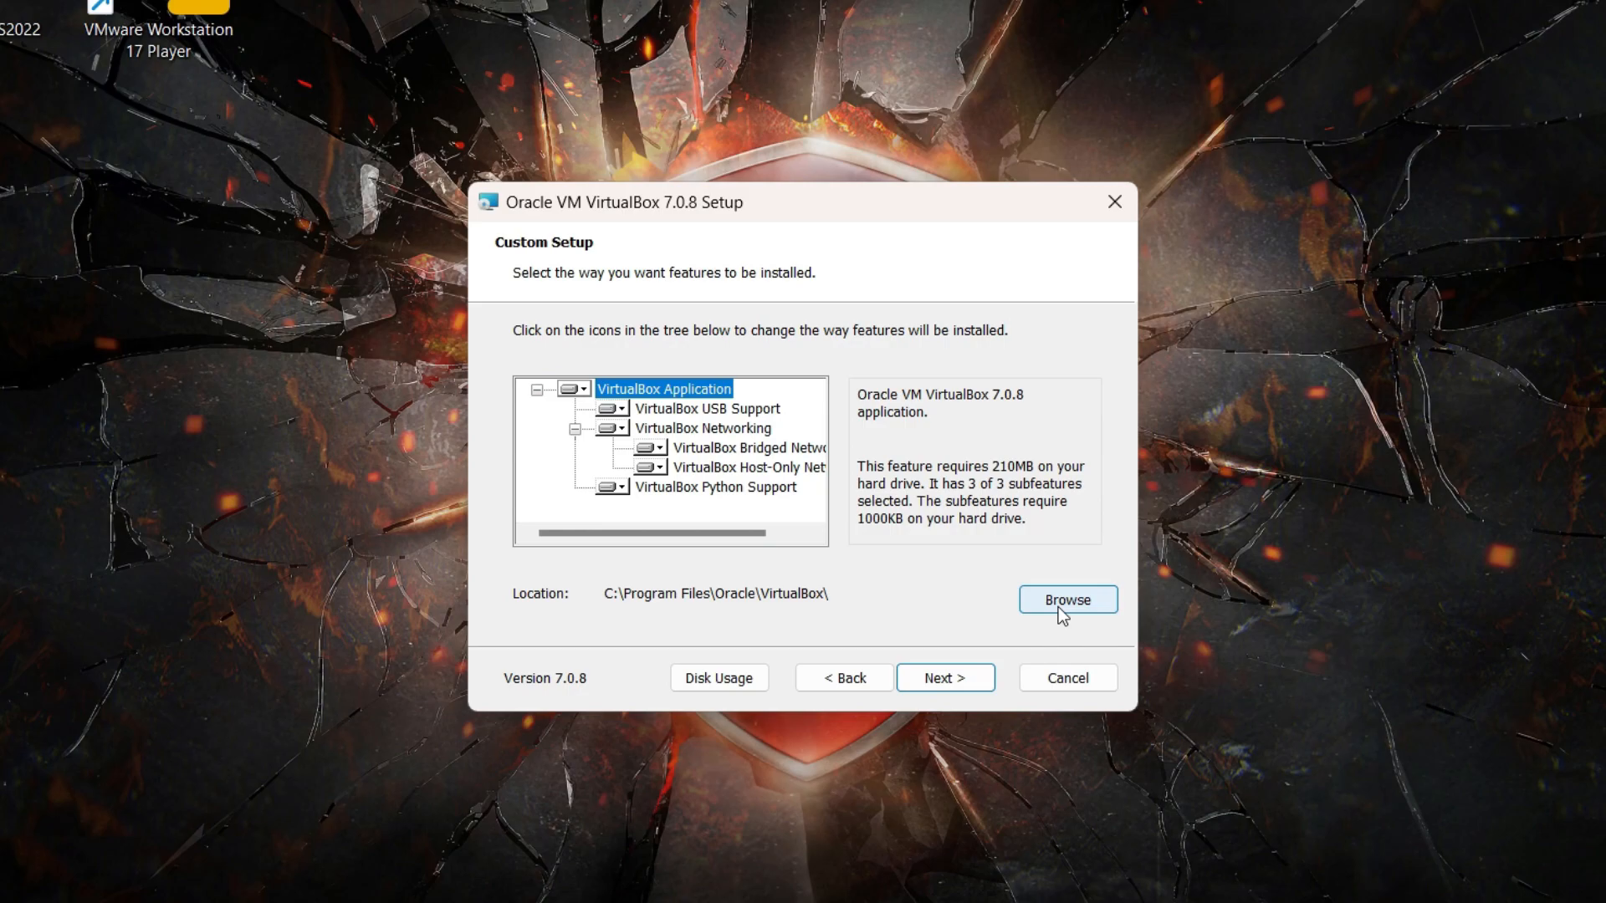
Check the disk space required on each volume for the selected VirtualBox features and return to the custom setup.
click(718, 679)
click(724, 688)
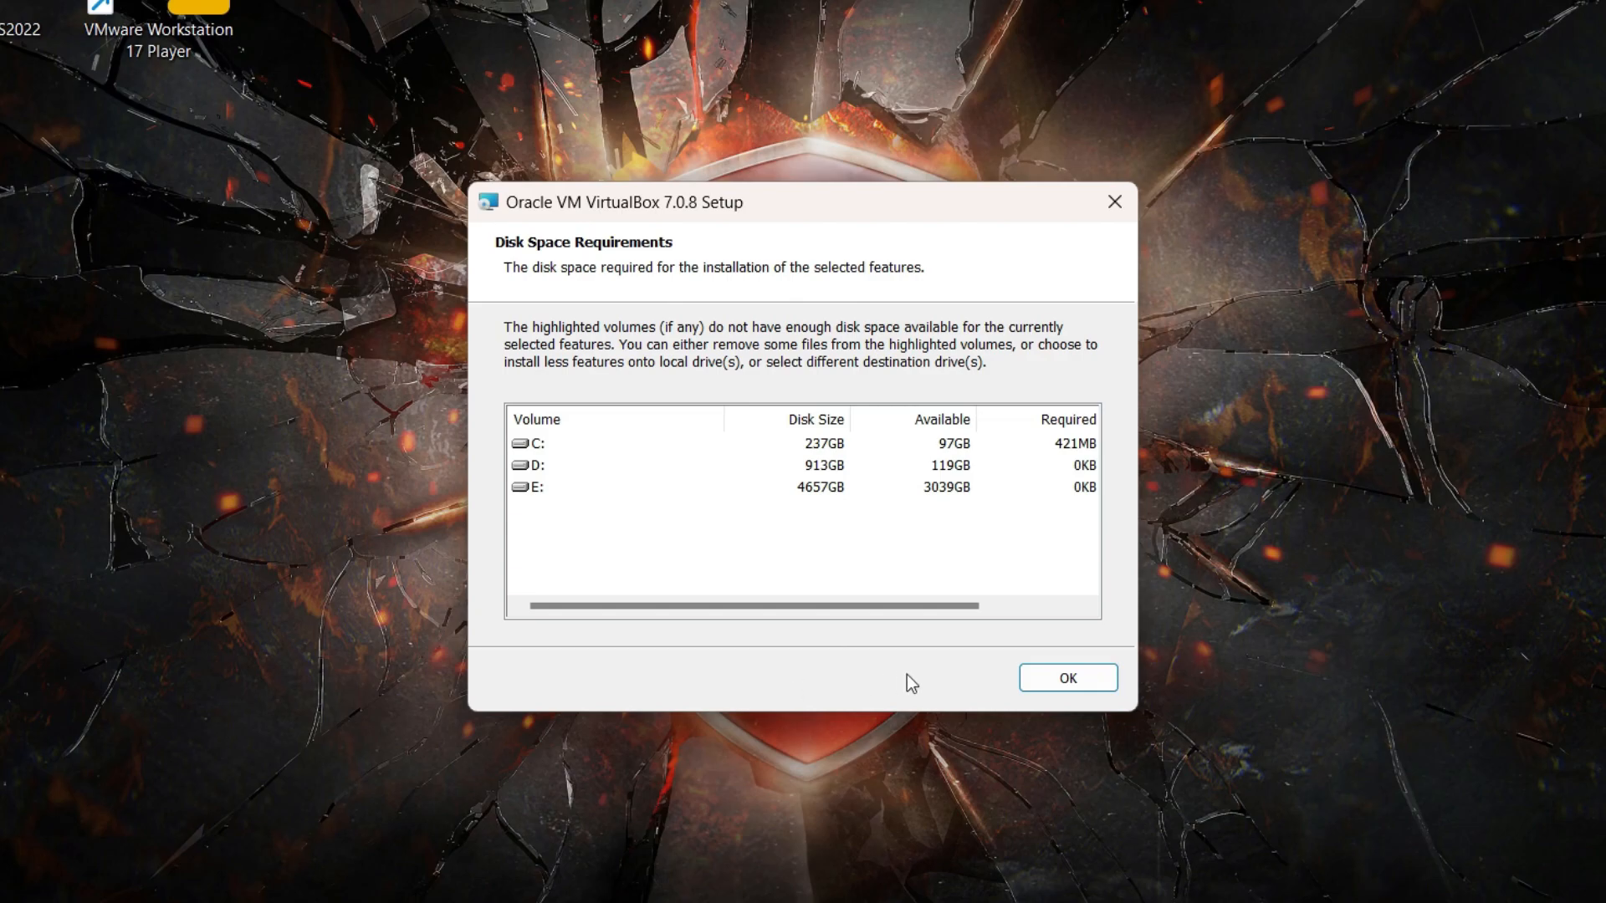
click(1059, 676)
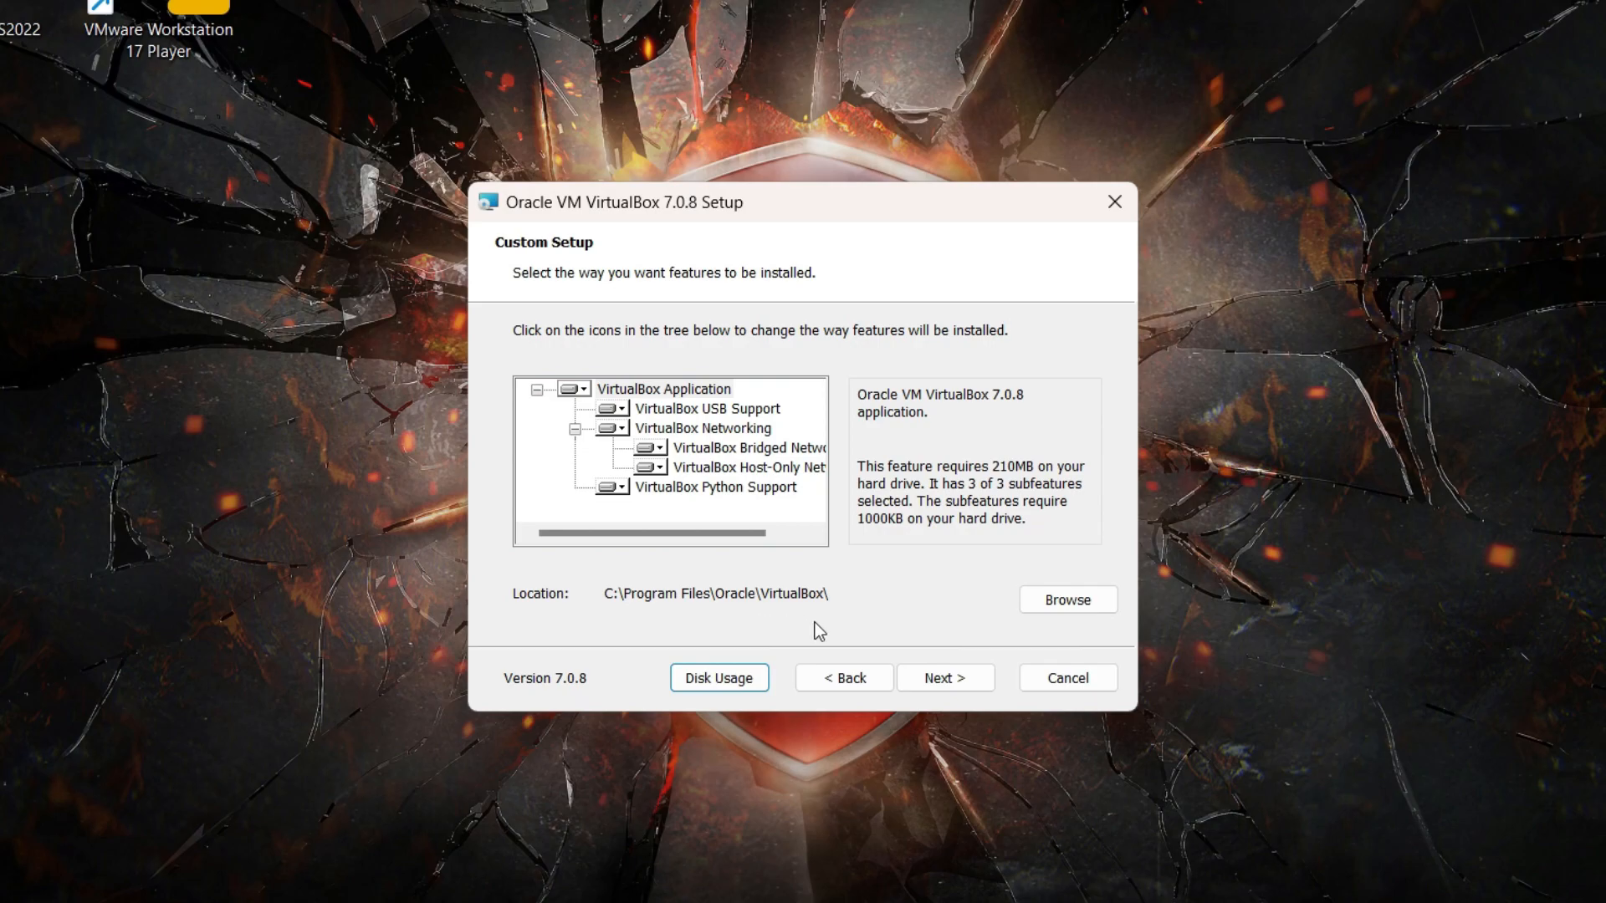
Install VirtualBox 7.0.8 with the default features and location, accepting the network and Python dependency notices, and launch it on finishing.
click(960, 686)
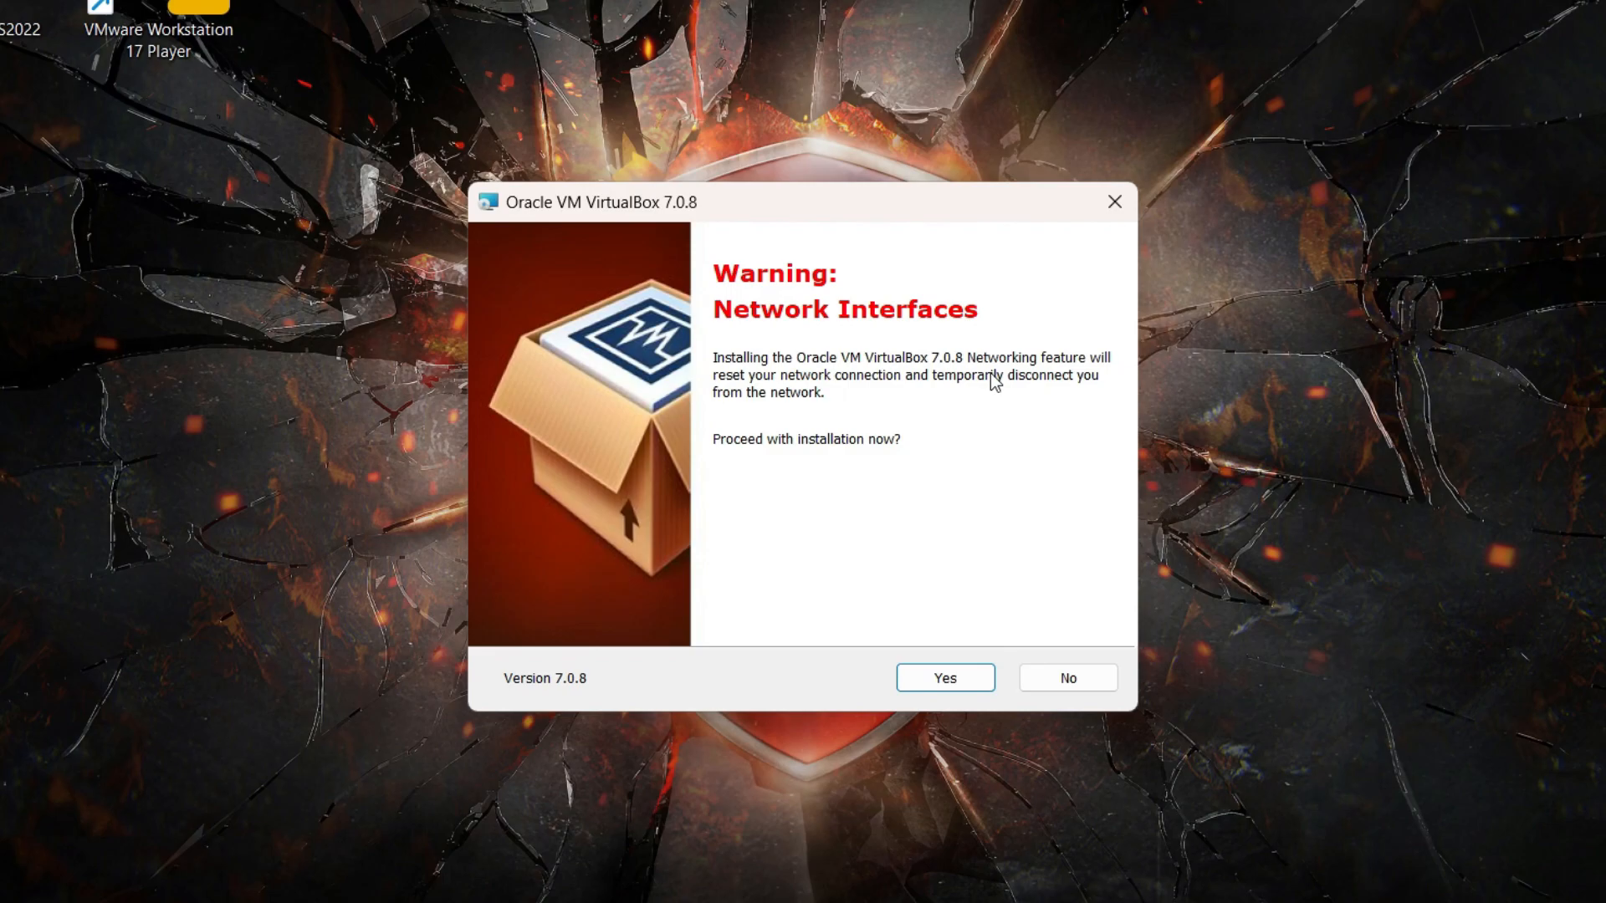
click(945, 678)
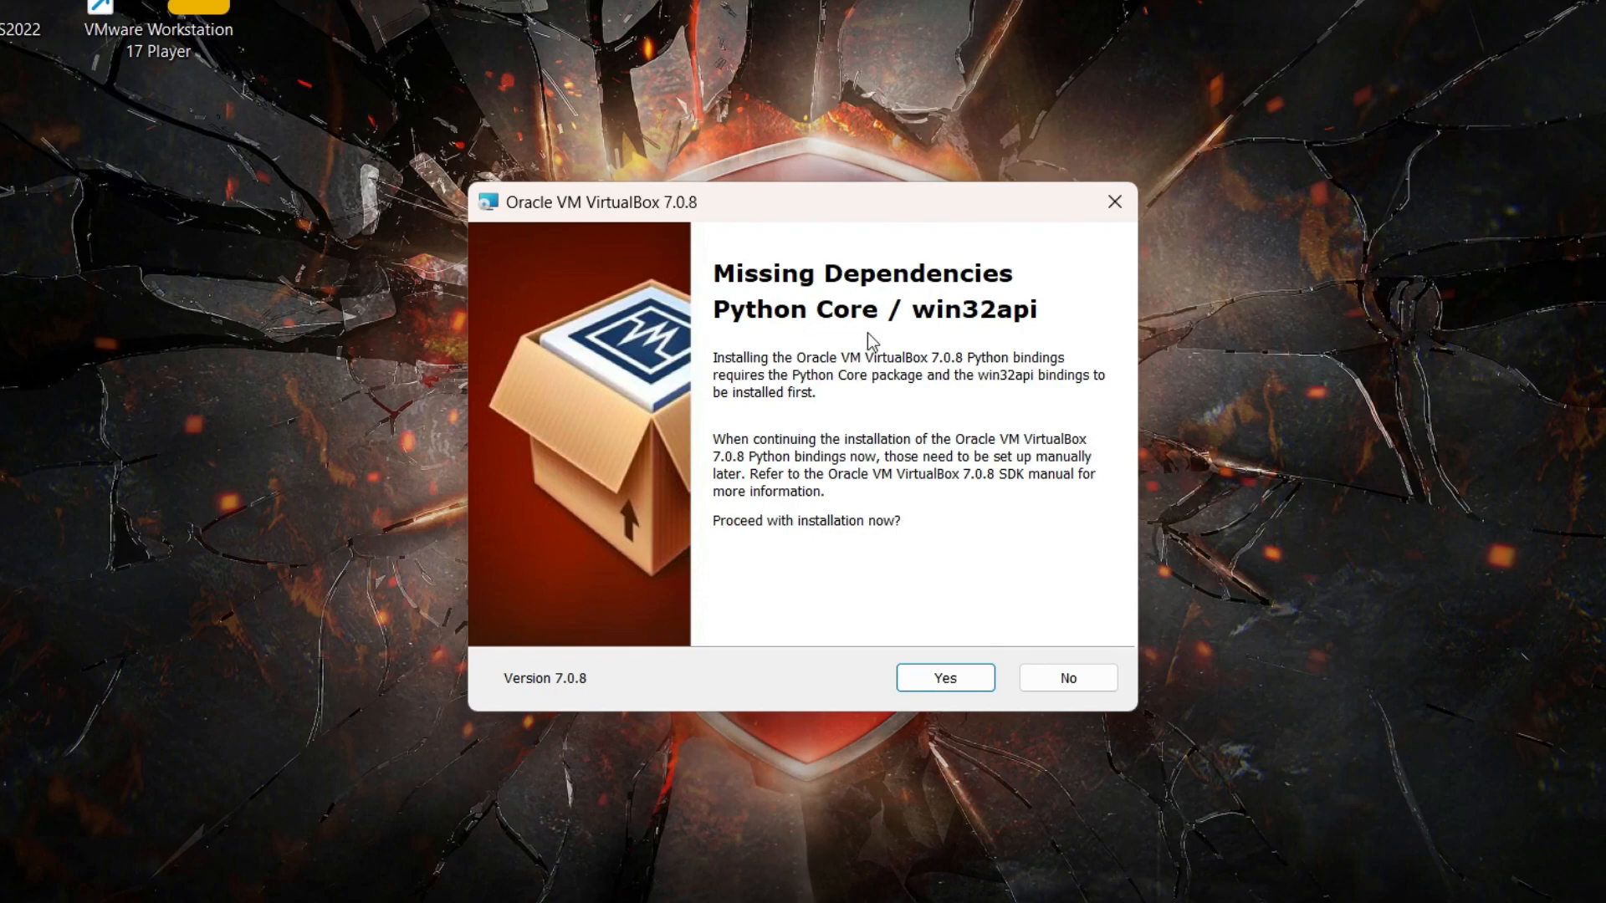
click(953, 689)
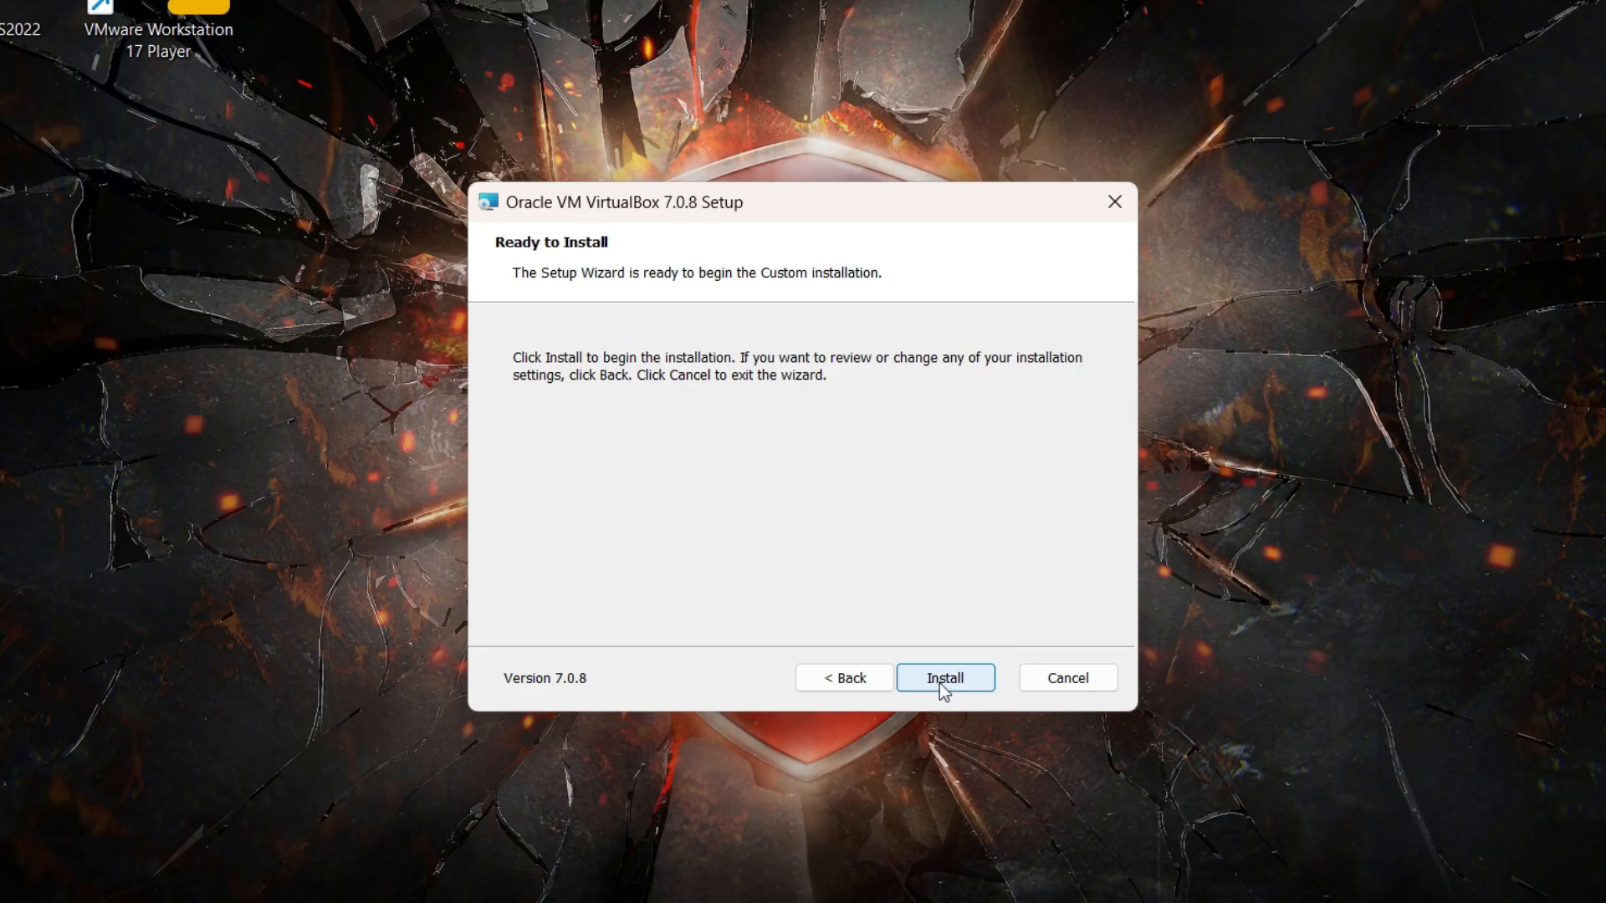
click(939, 684)
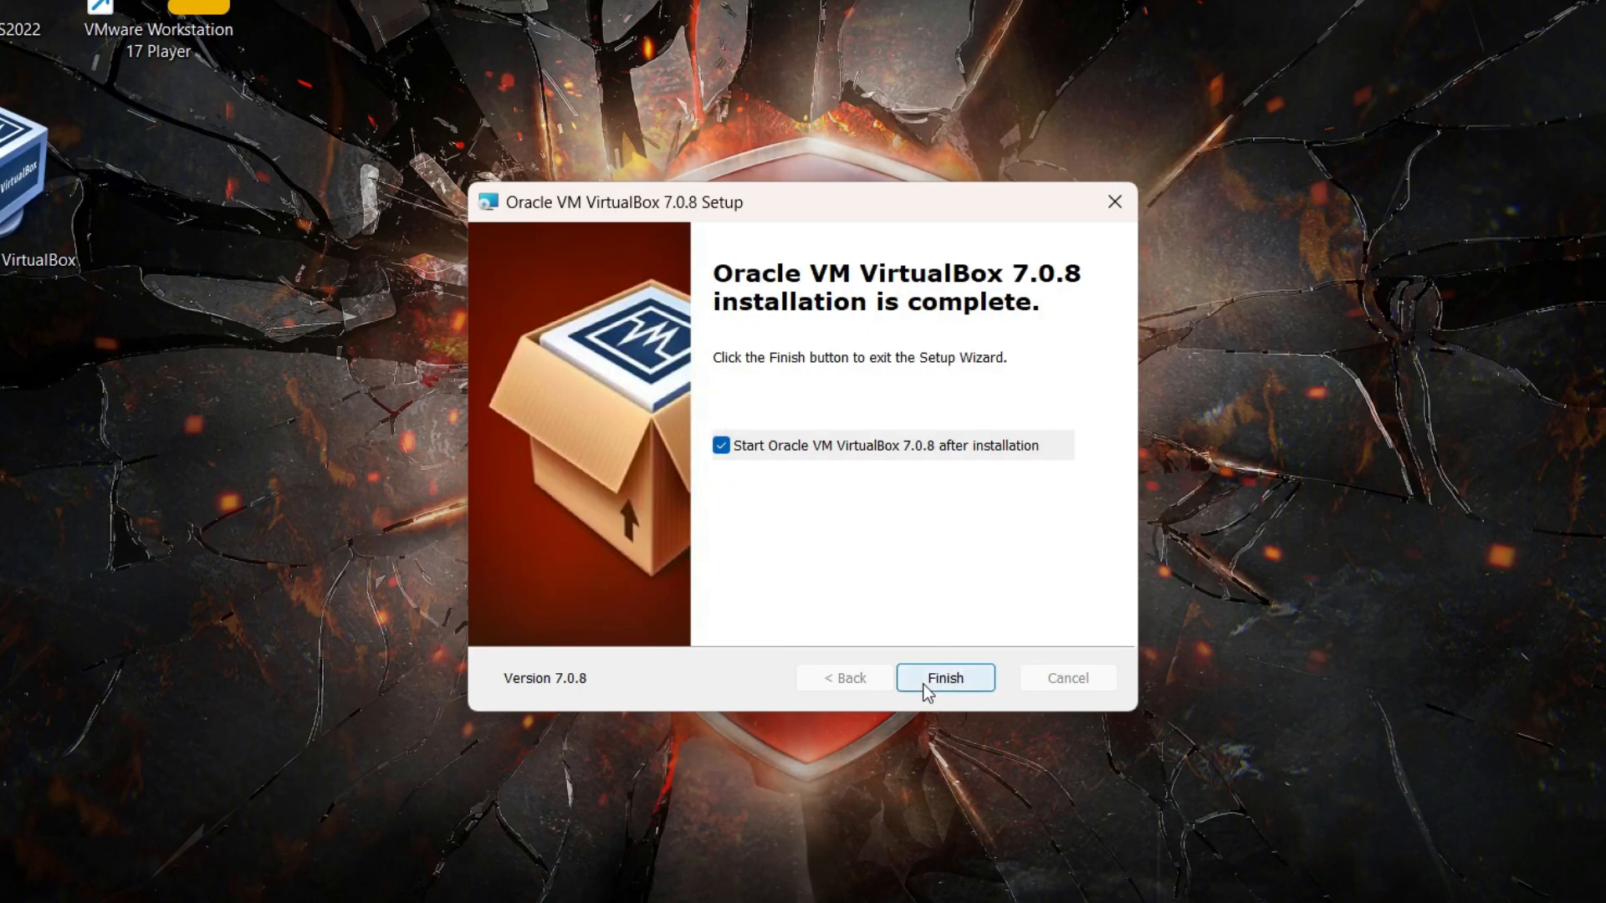
click(940, 678)
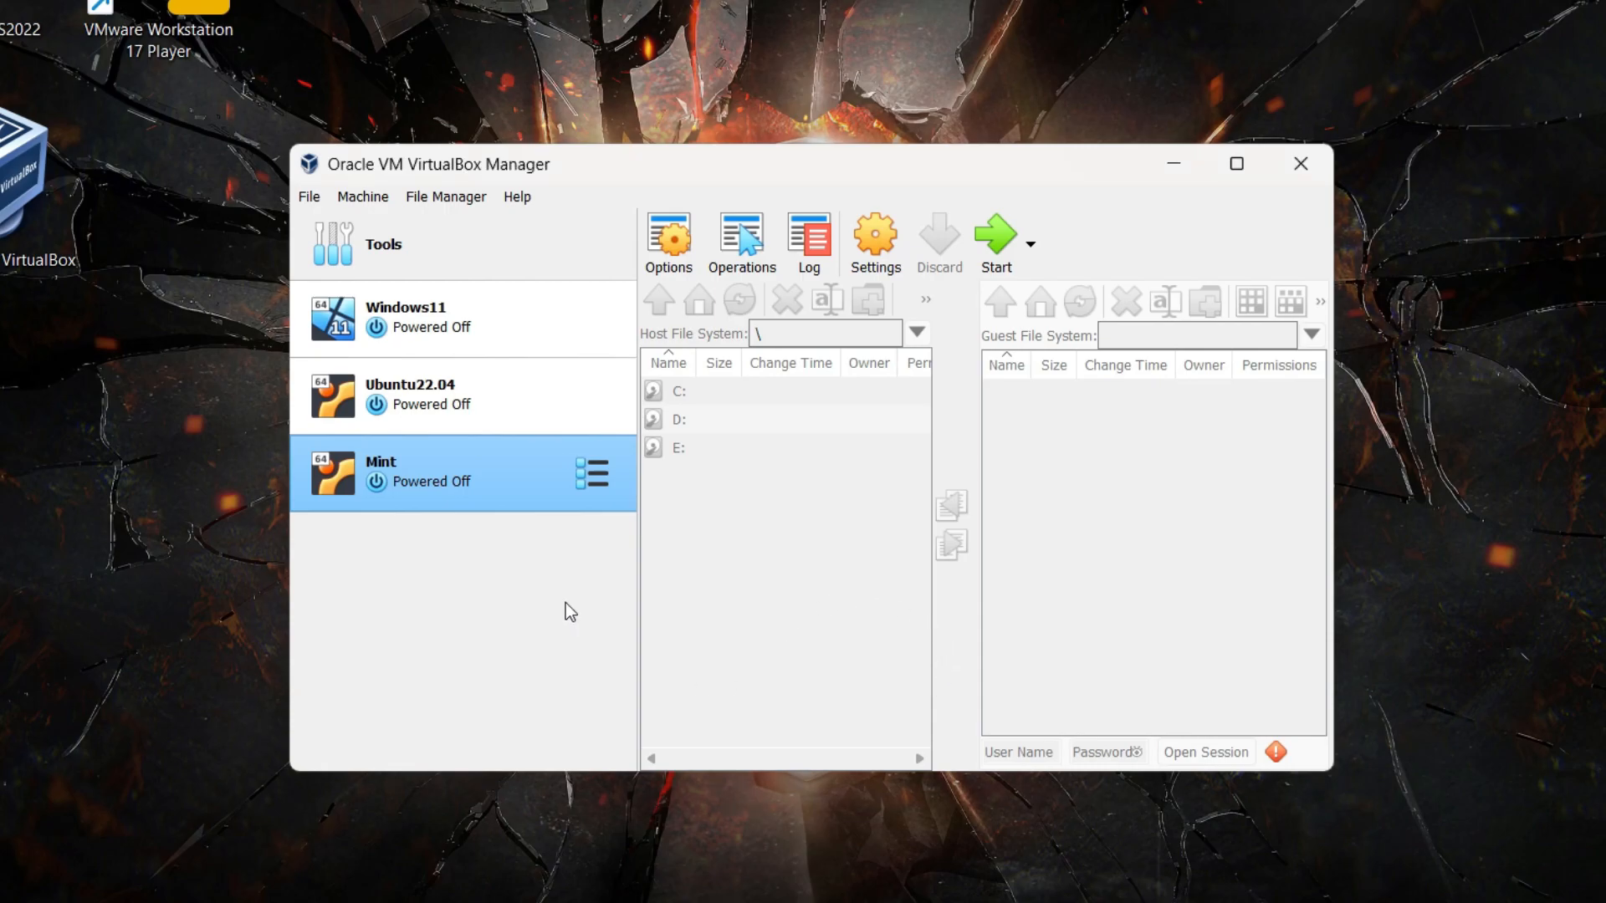
Start creating a new virtual machine and name it Ubuntu23.04.
click(483, 418)
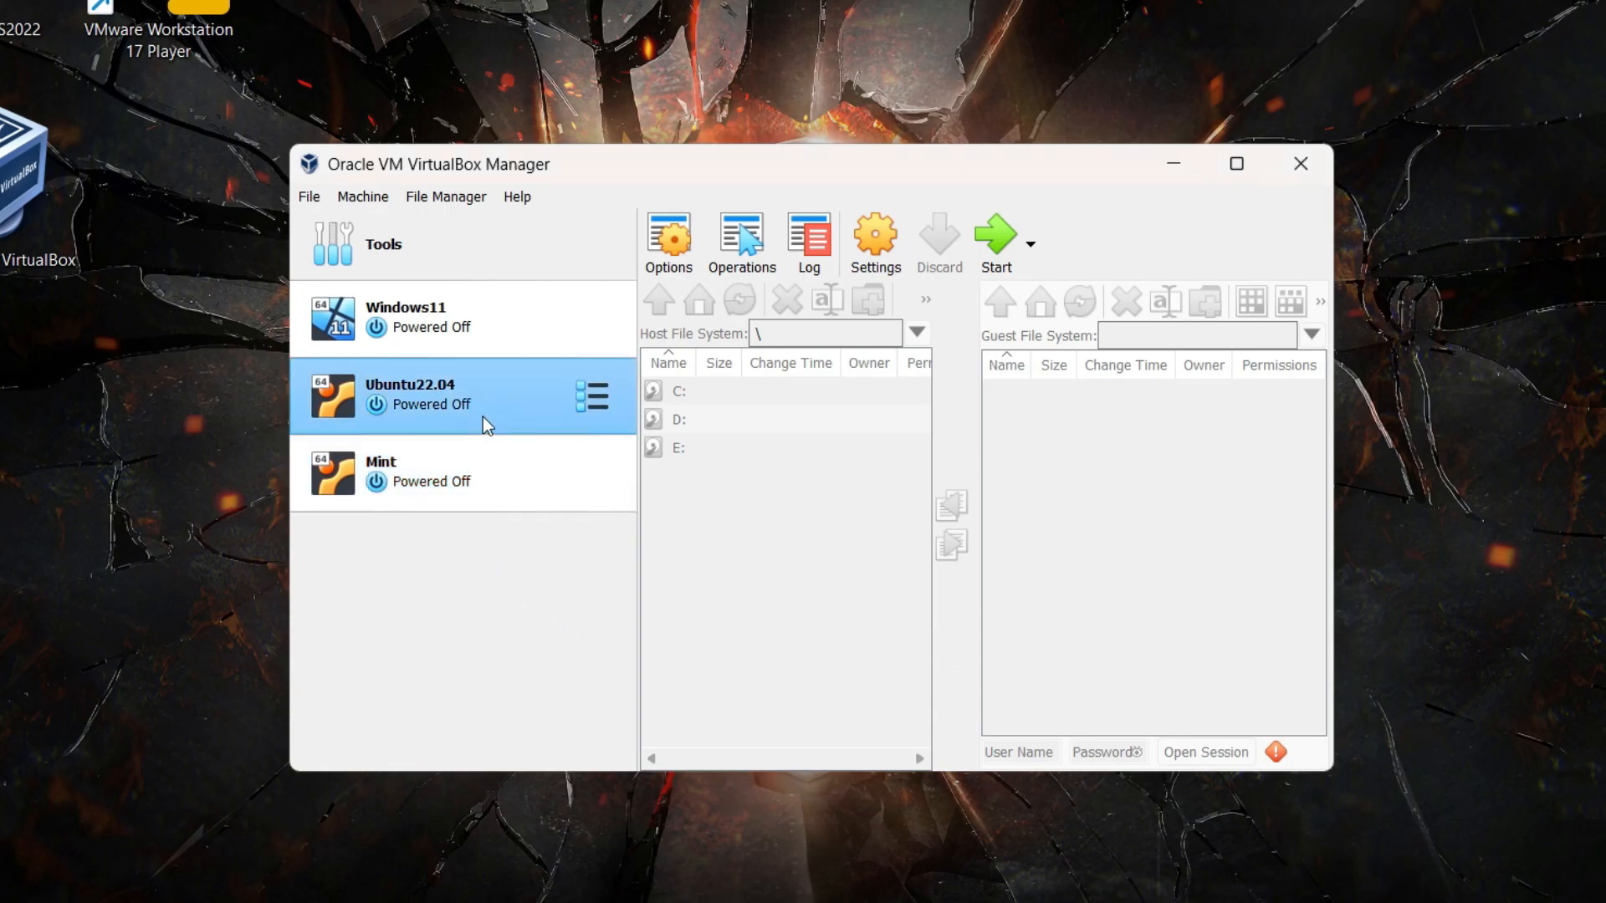
click(489, 329)
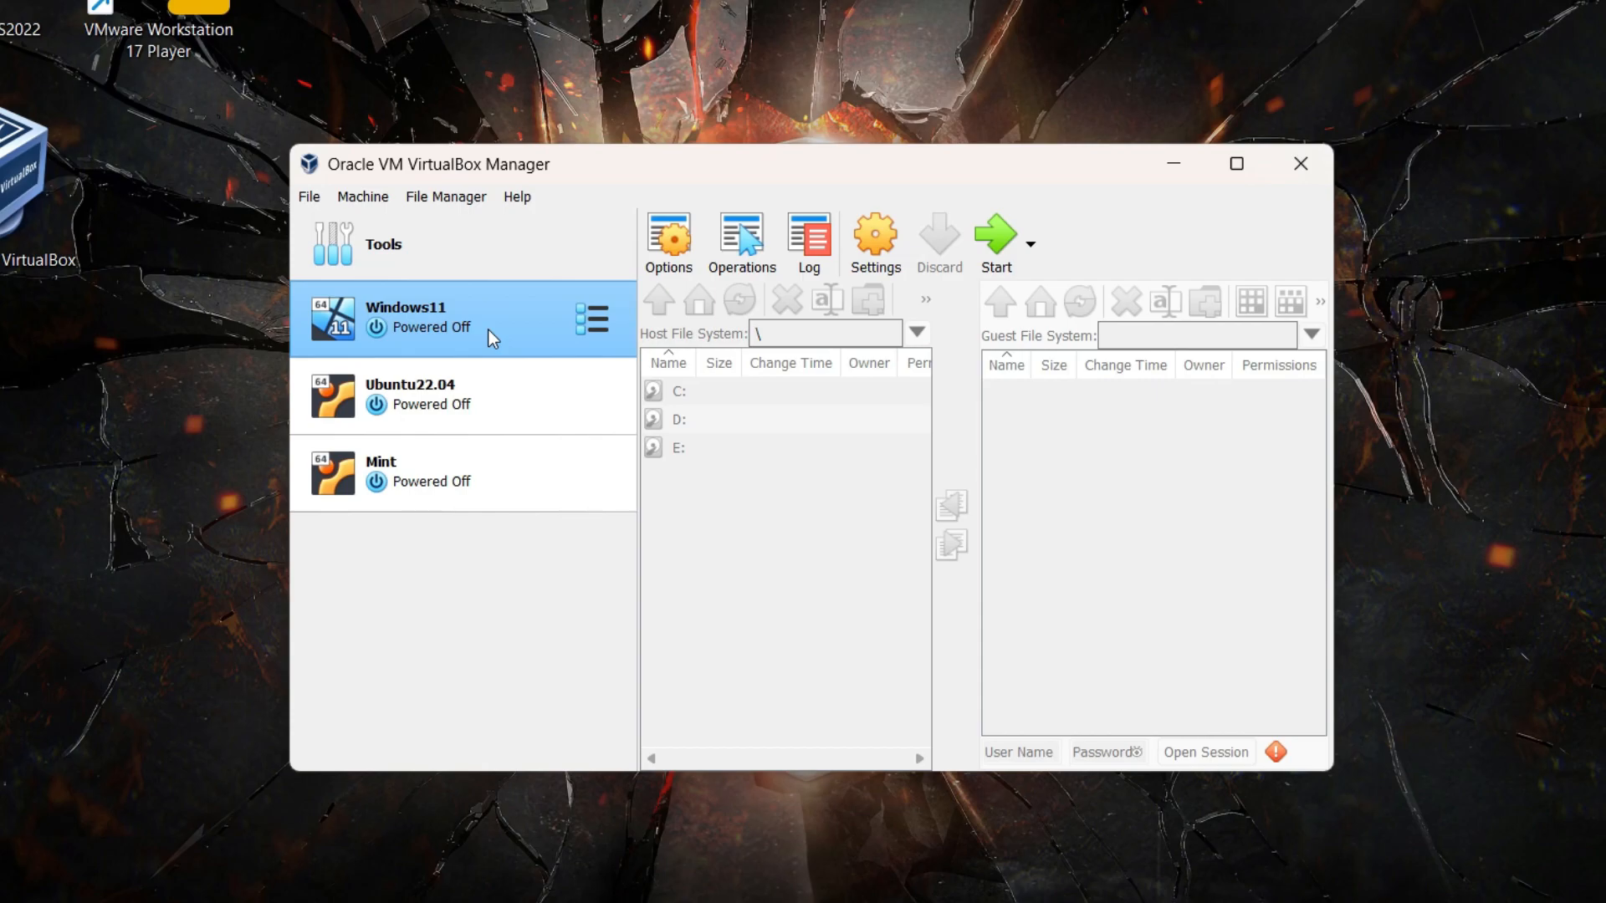
click(469, 259)
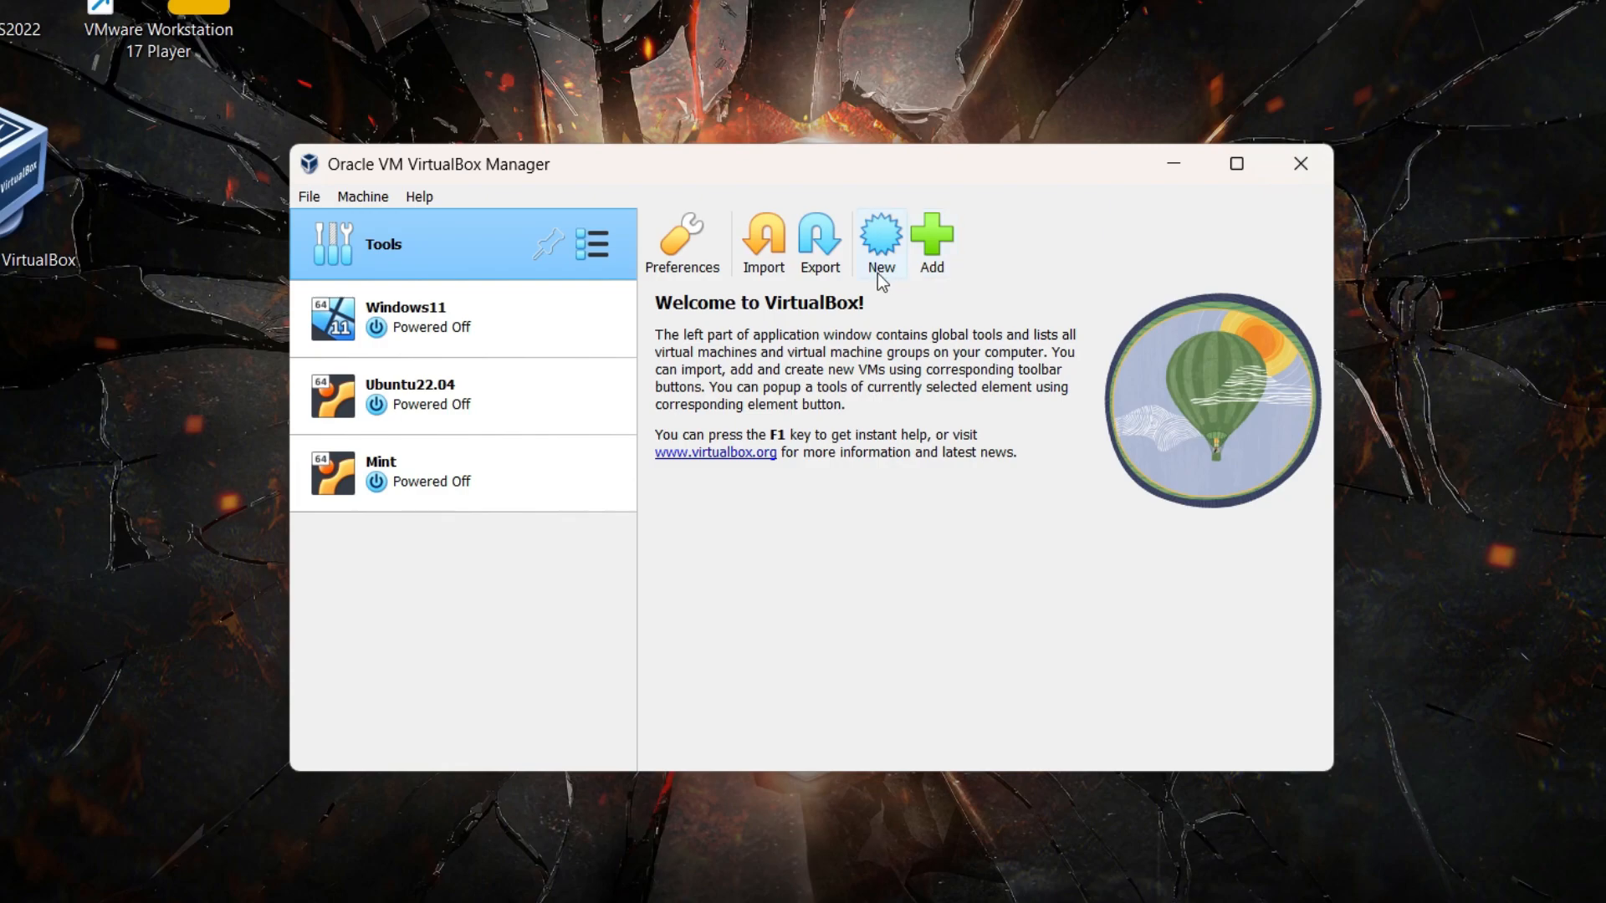
click(881, 242)
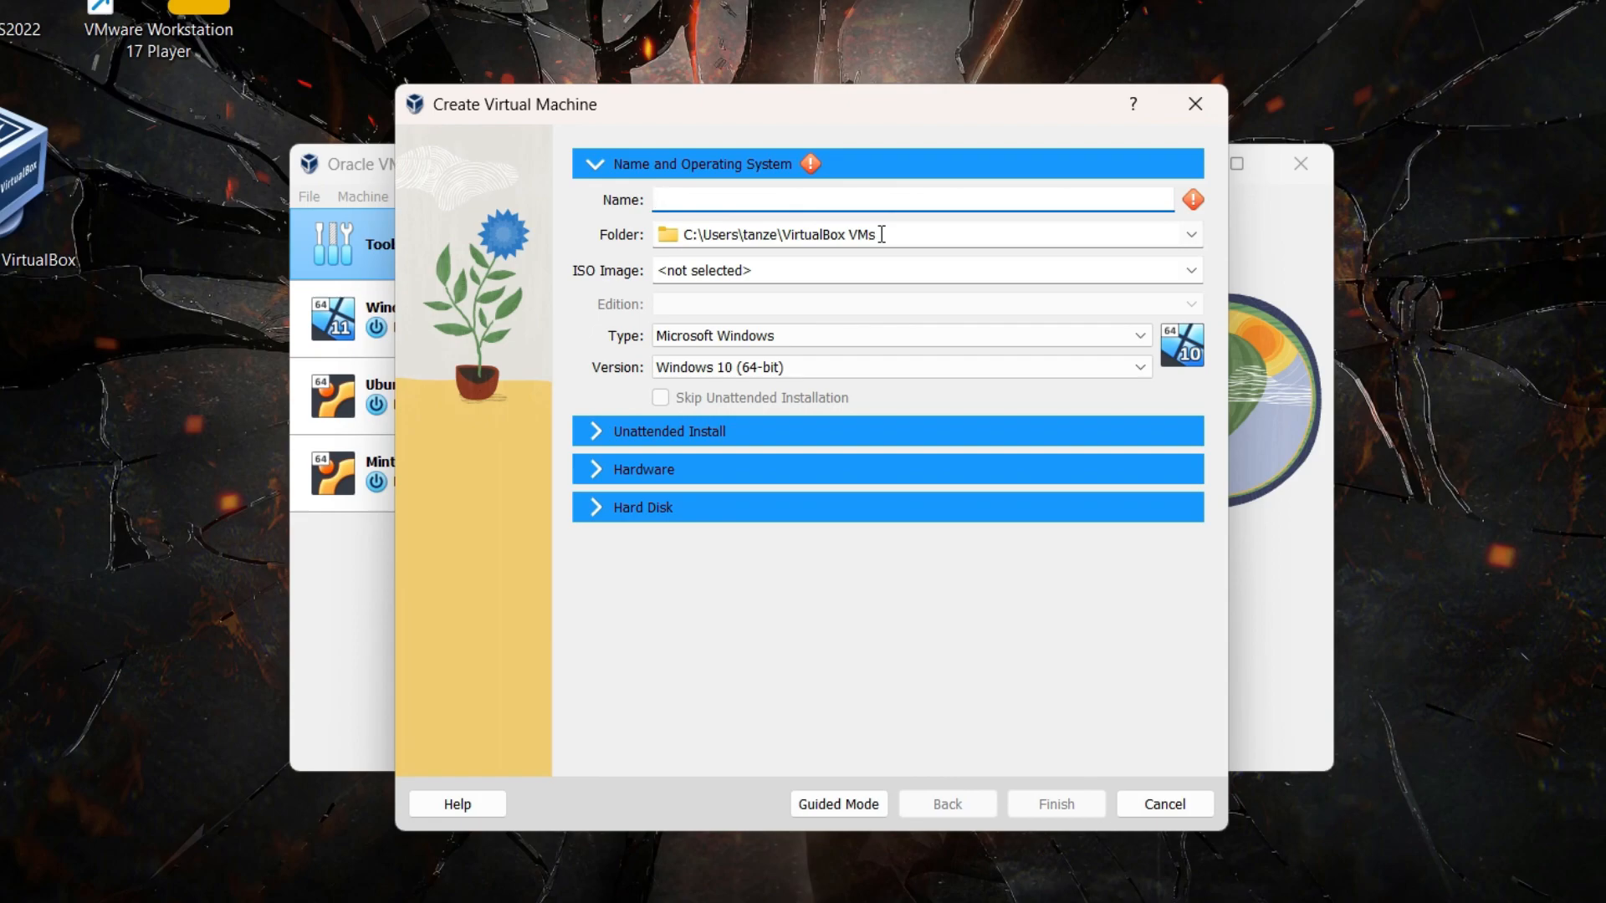
text(Ubu)
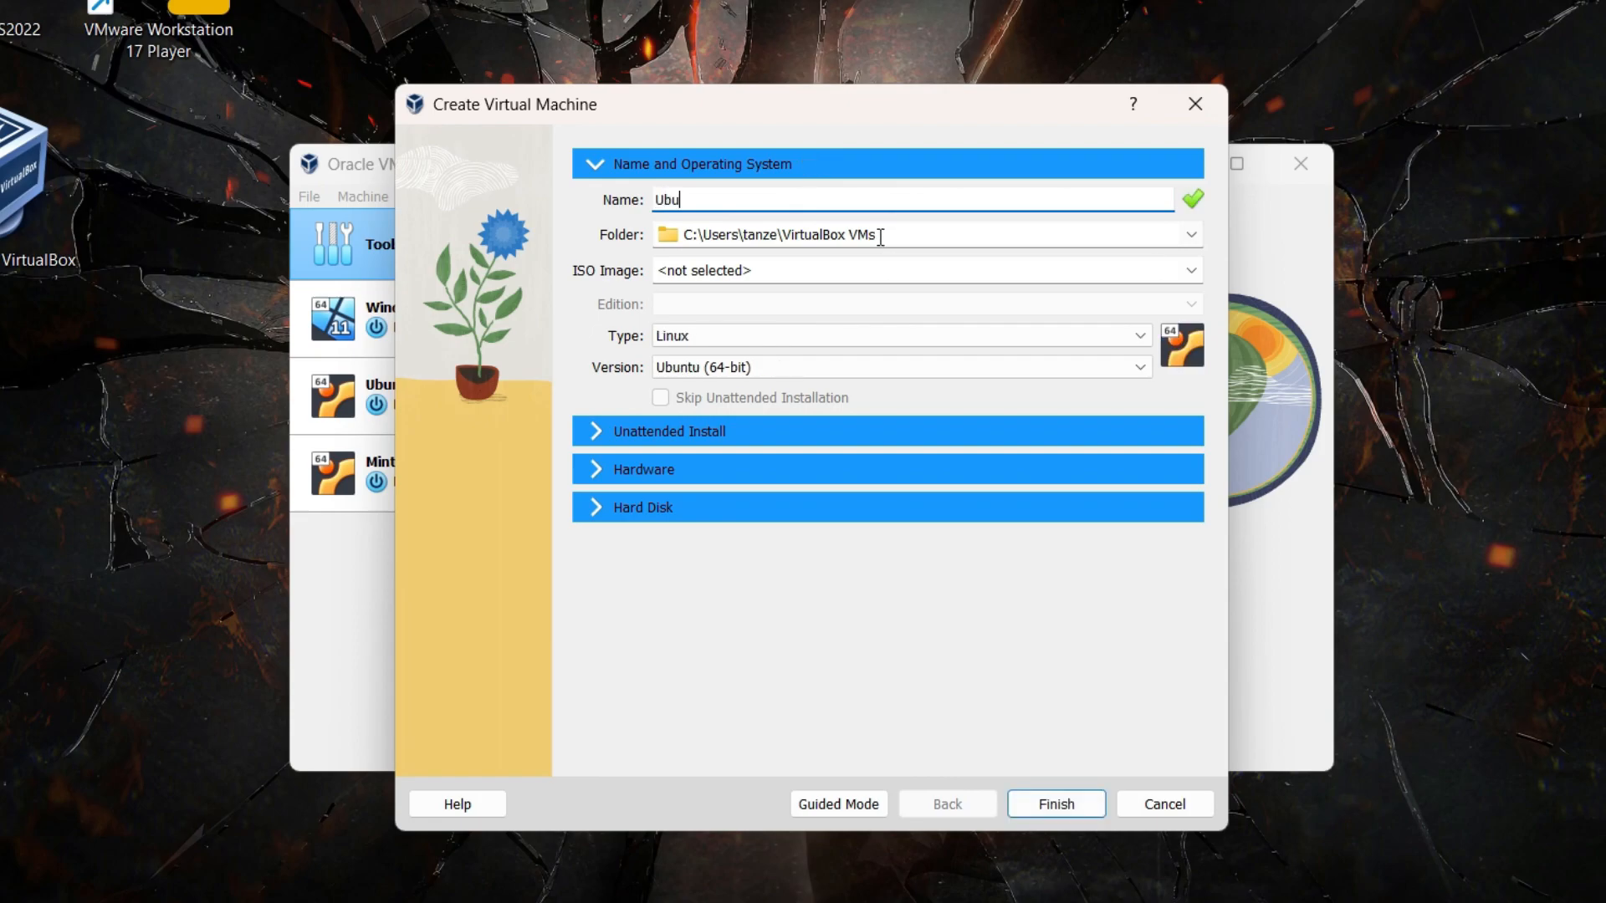
text(ntu23.04)
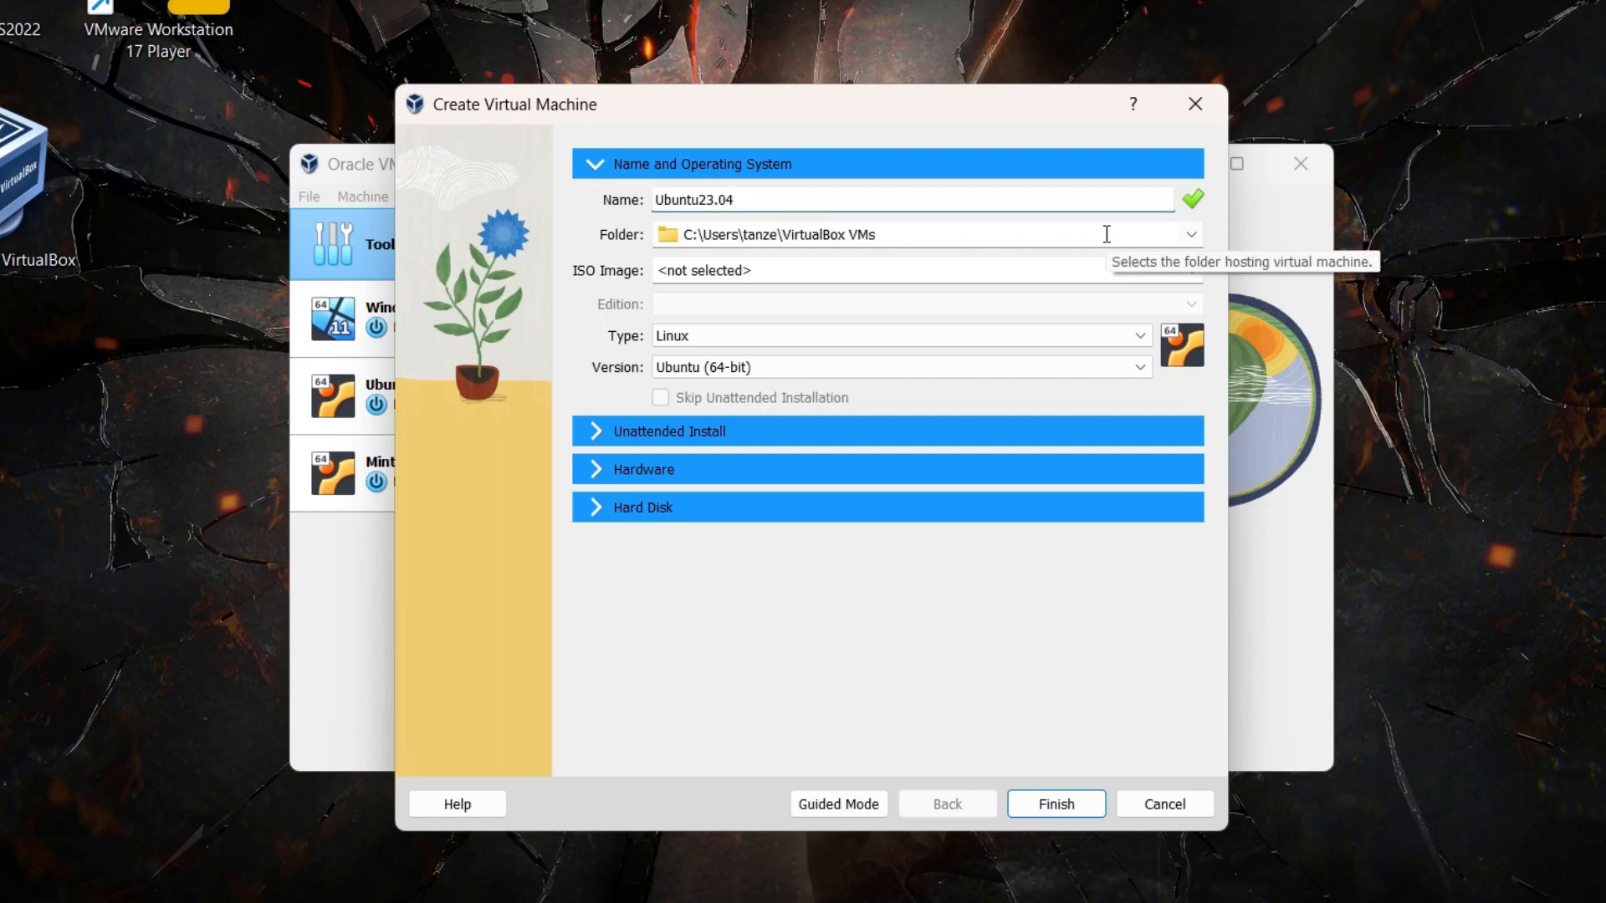
Set the new machine's folder to VirtualMachines on the PersonalStuff (D:) drive.
click(1191, 237)
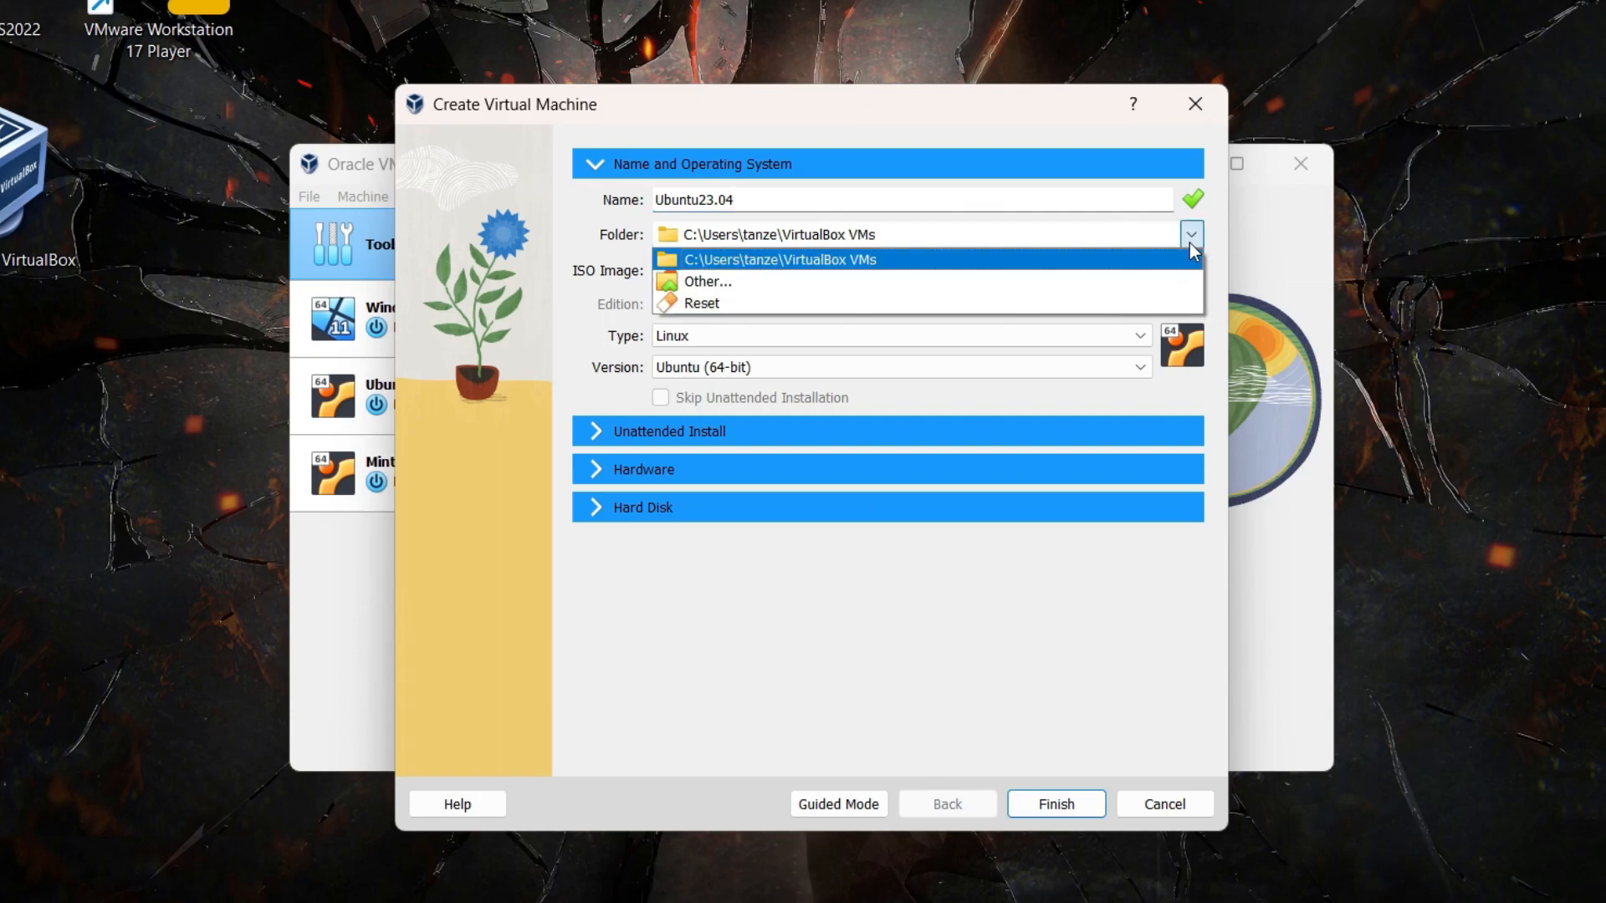
click(701, 287)
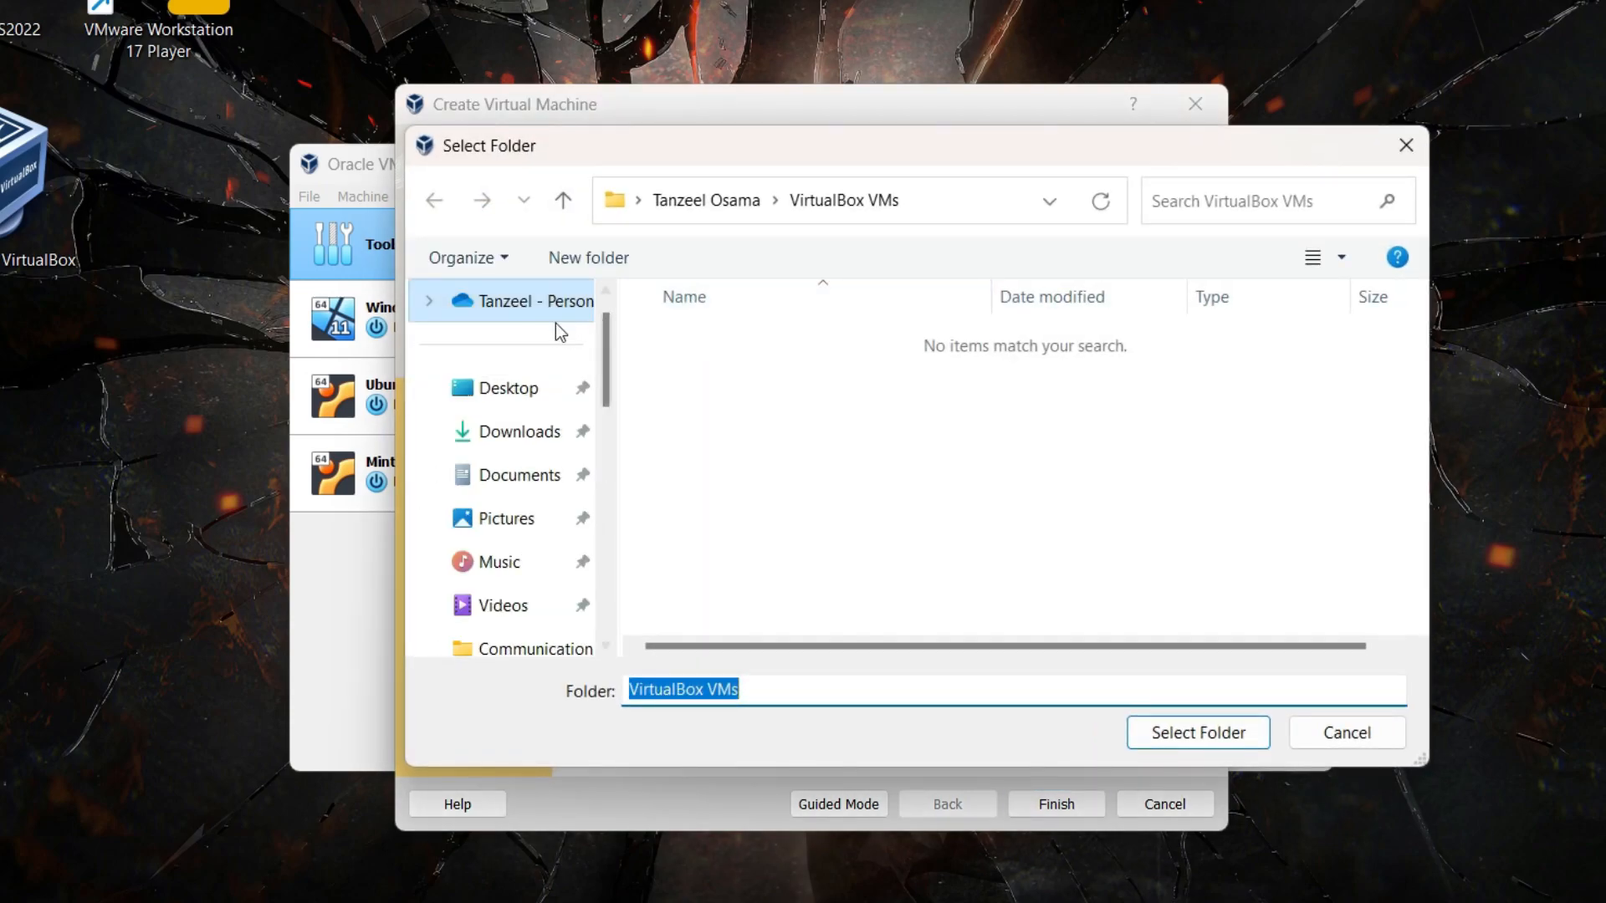
scroll(531, 474, down, 5)
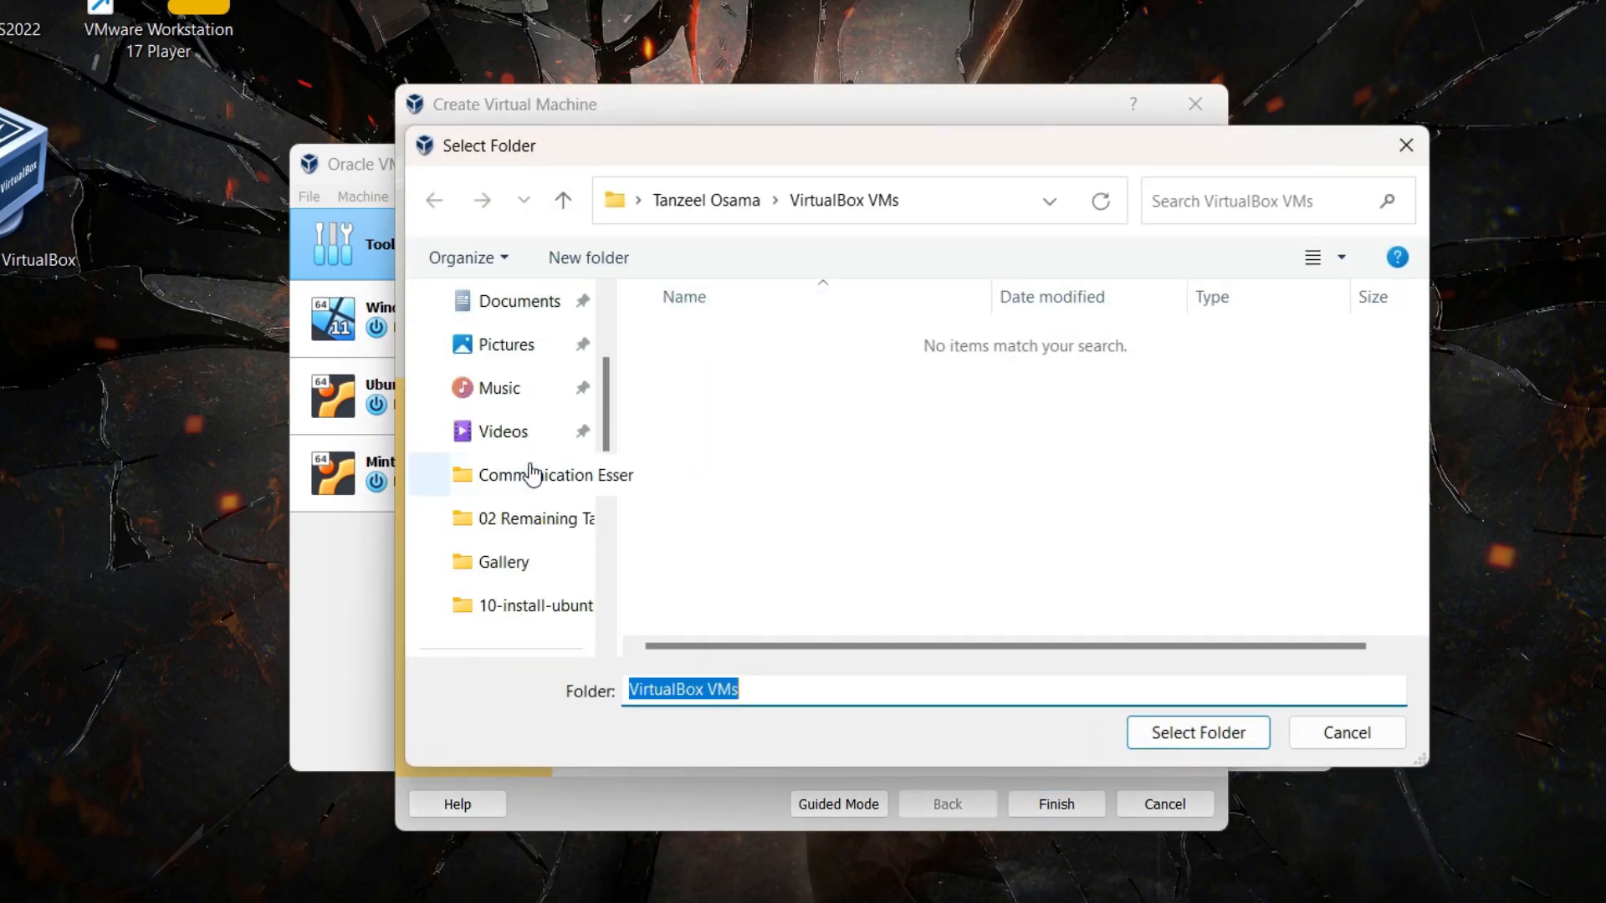
scroll(531, 474, down, 3)
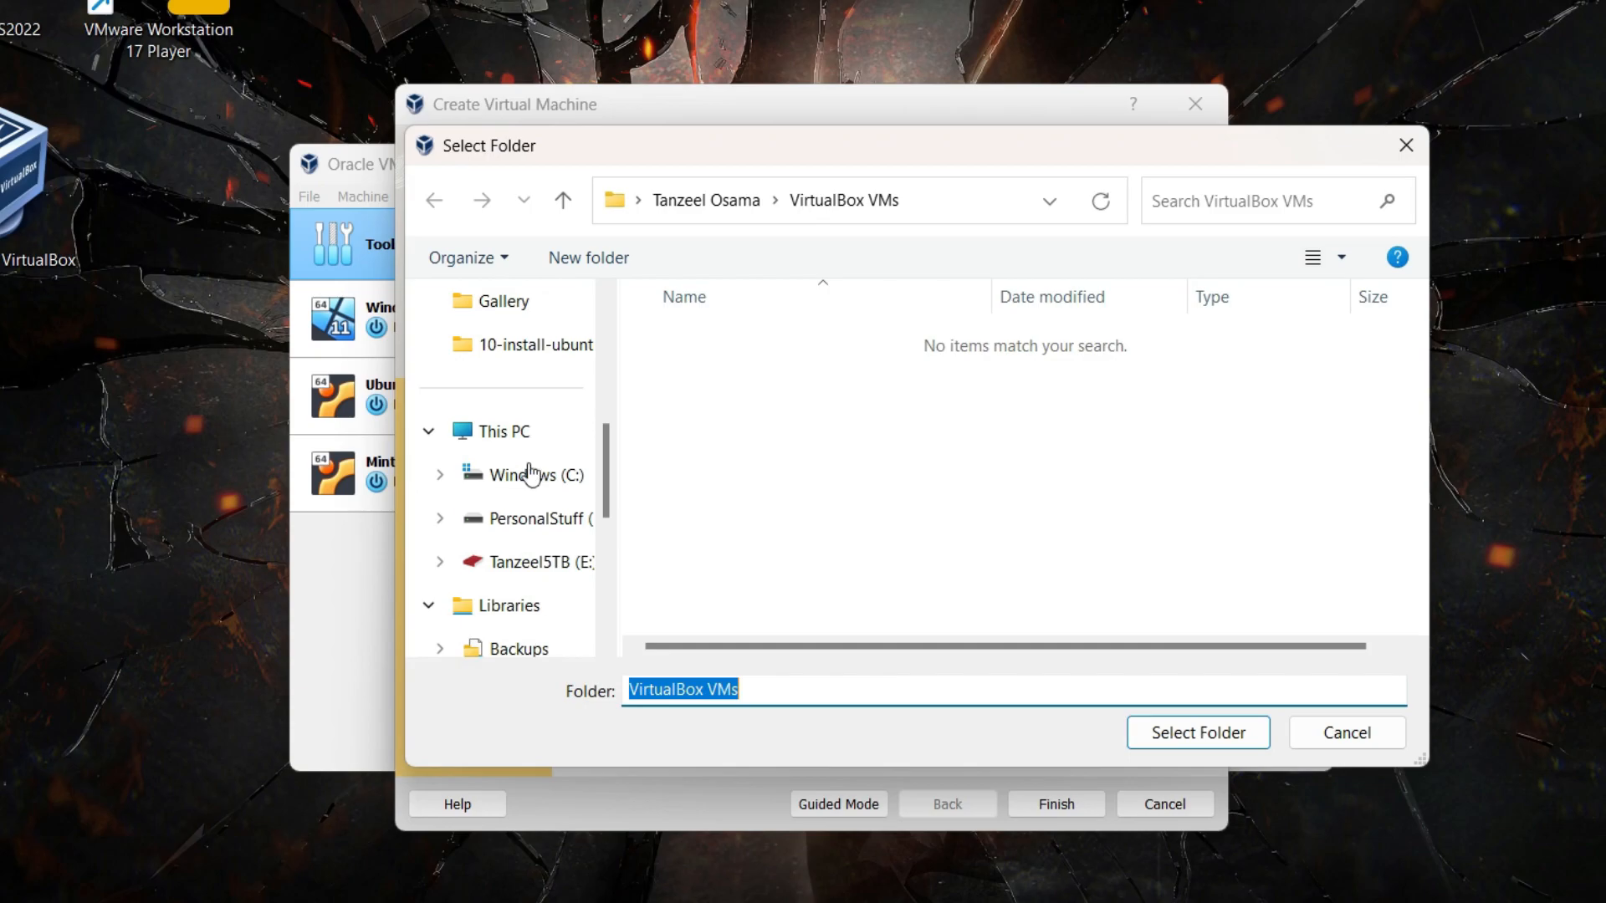
click(532, 518)
scroll(963, 518, down, 3)
click(845, 623)
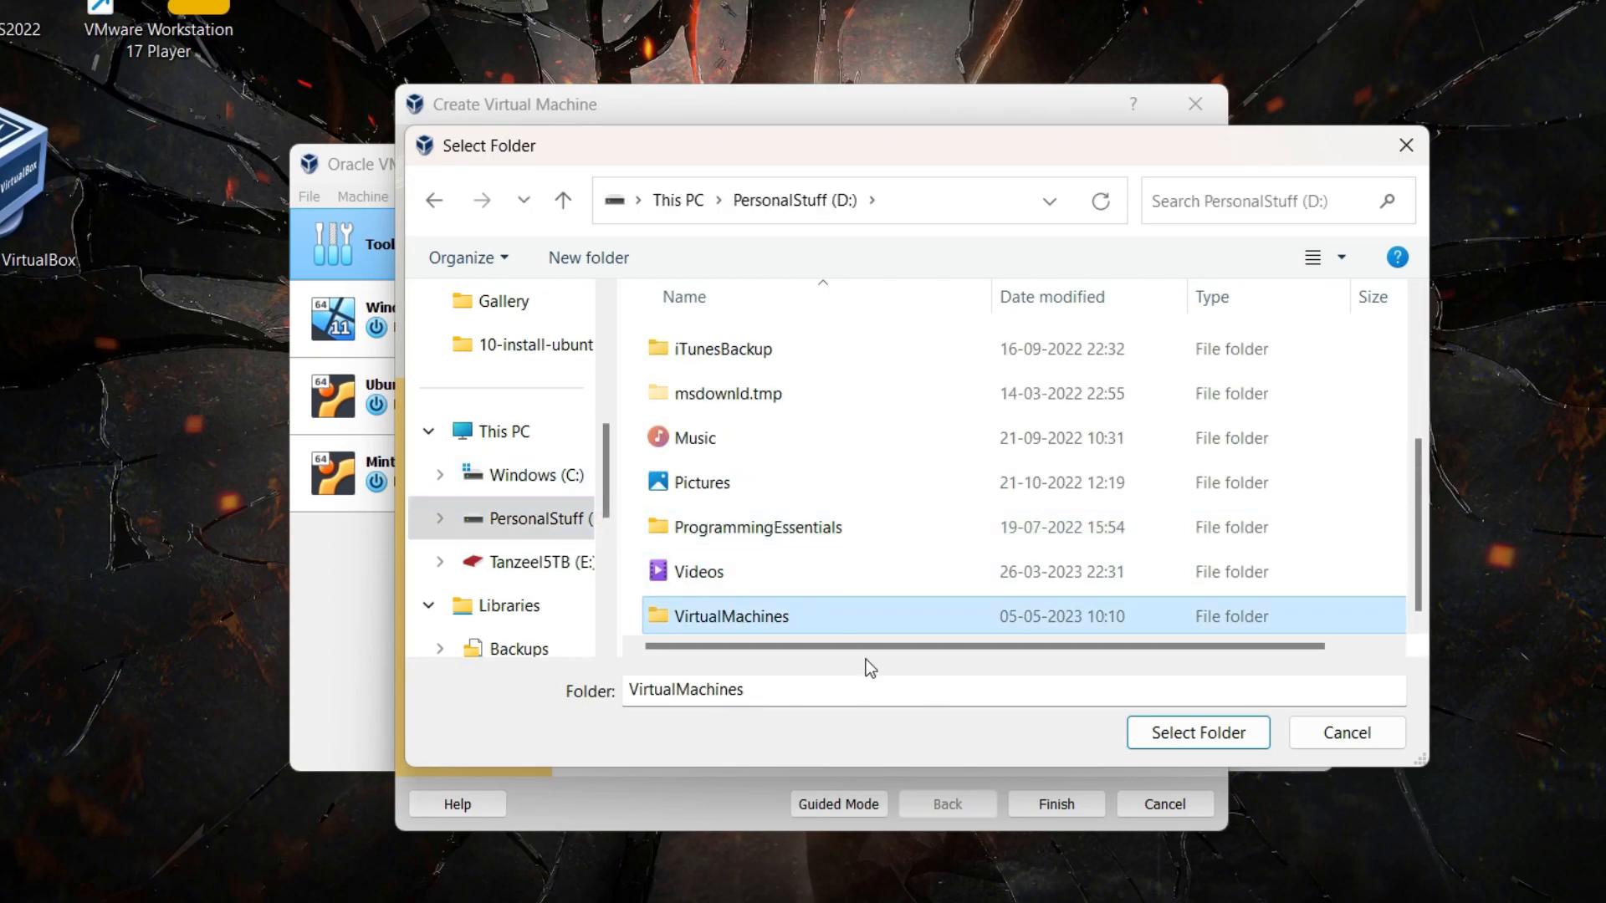
click(1170, 736)
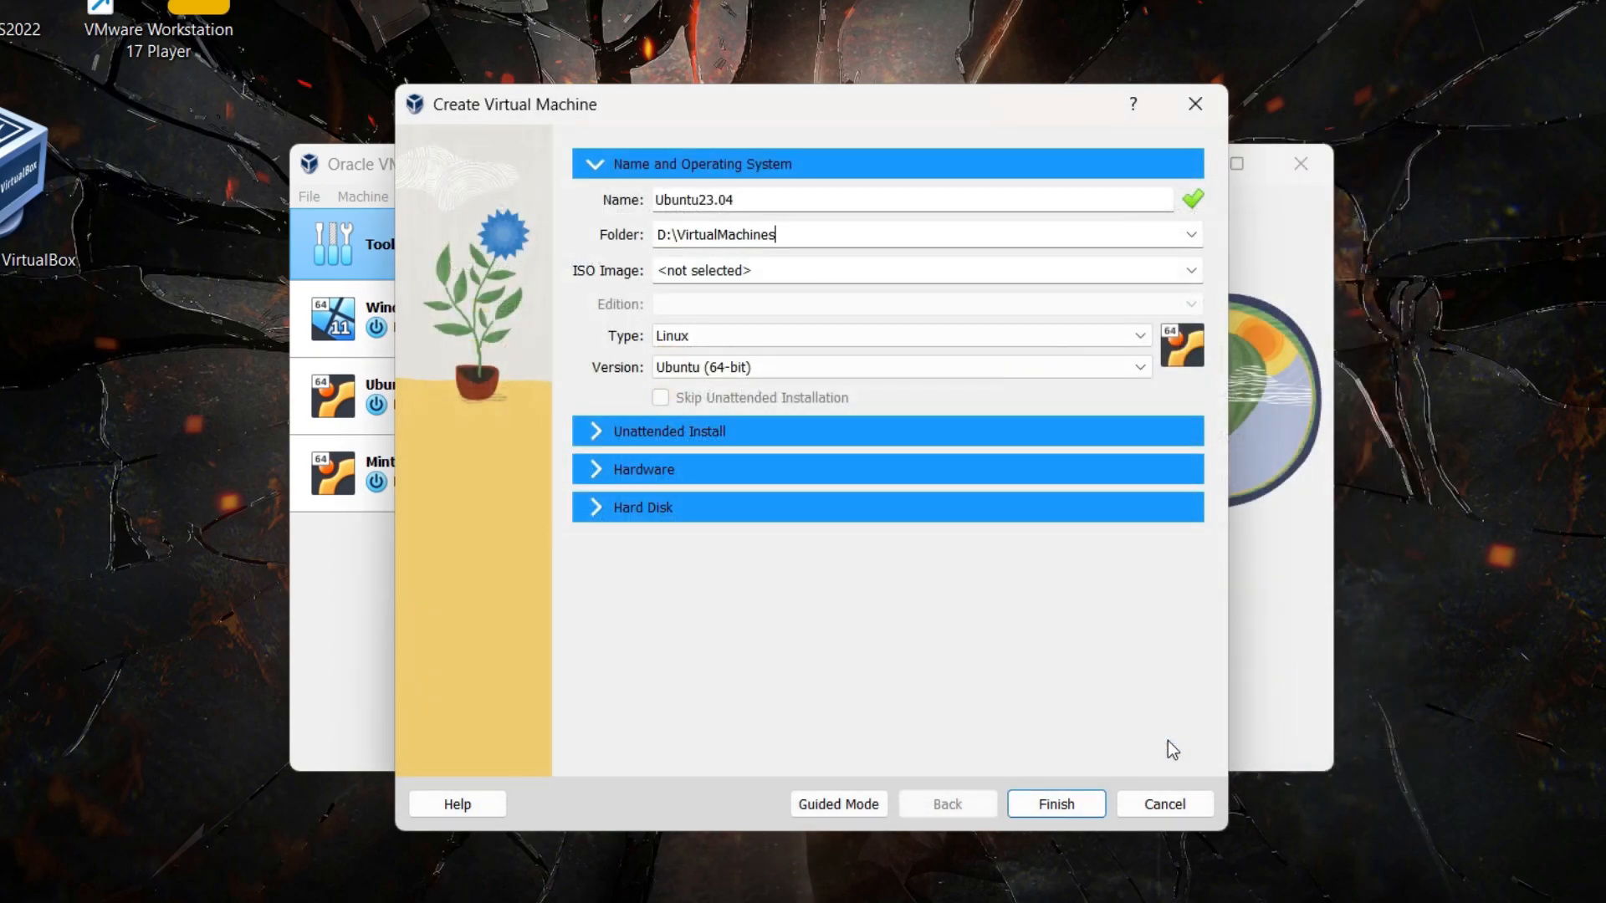
Select ubuntu-23.04-desktop-amd64 from the Downloads folder as the virtual machine's ISO image.
click(1193, 274)
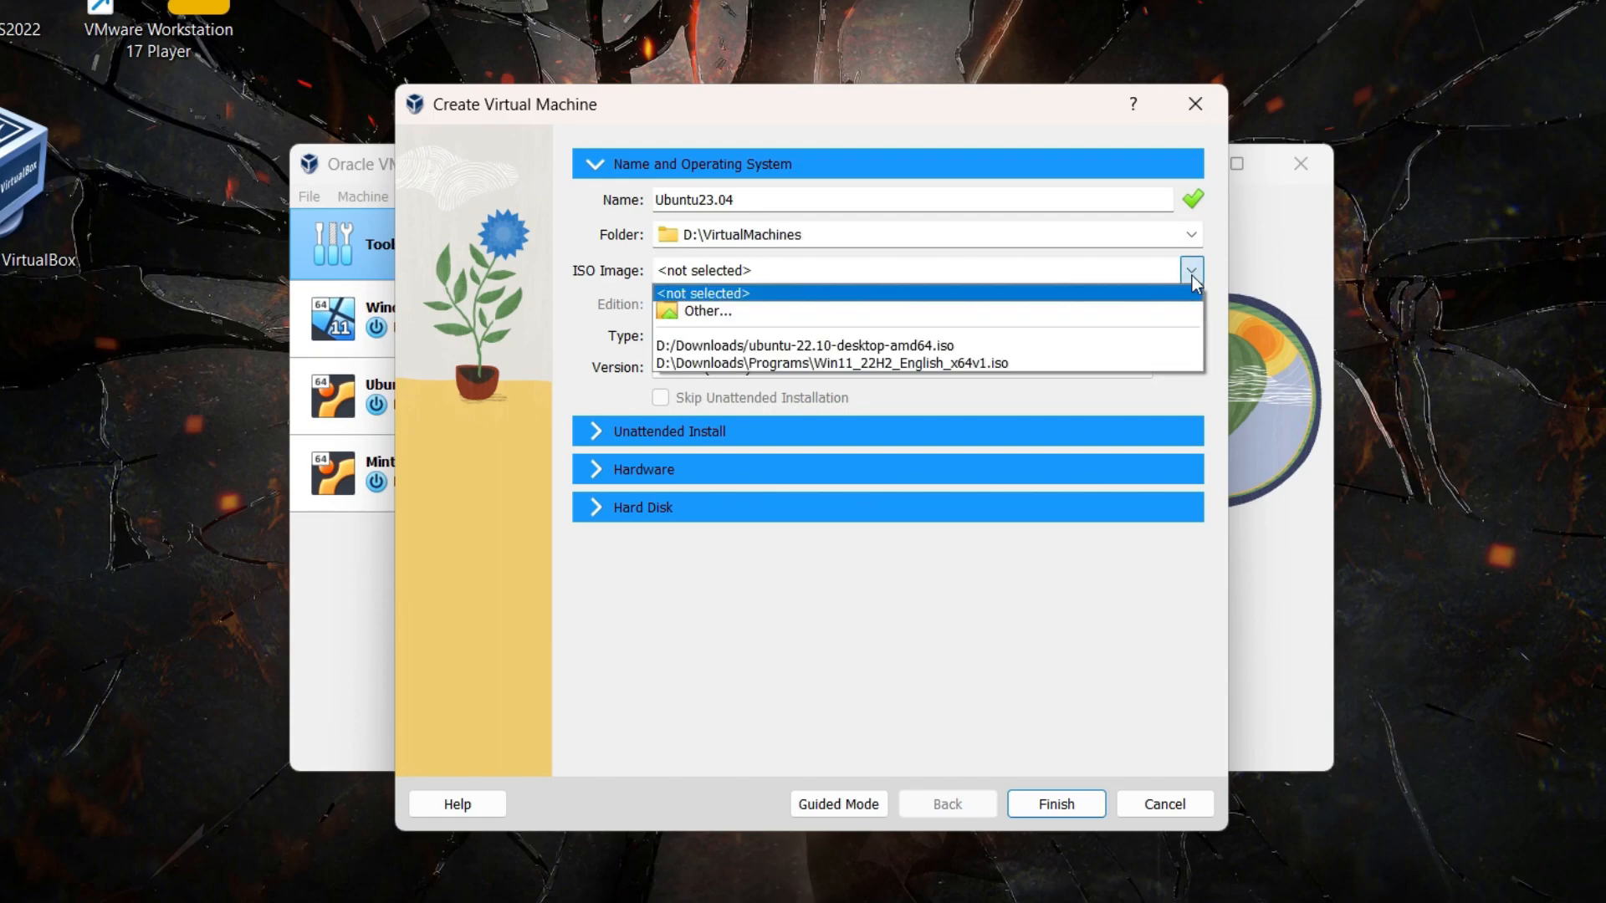
click(695, 312)
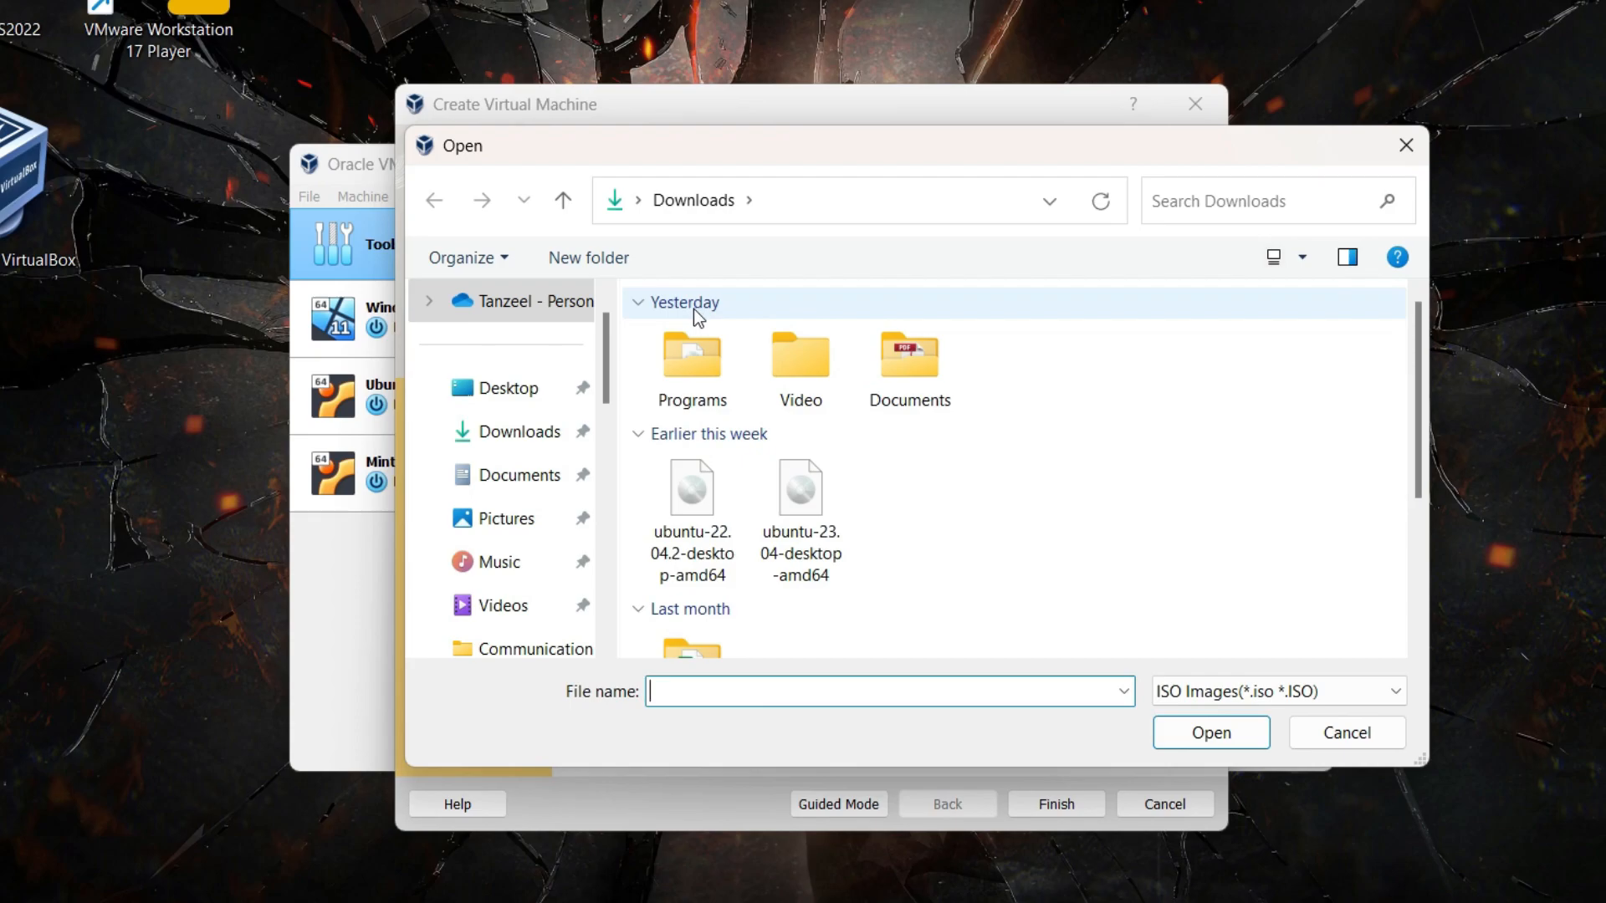
click(796, 522)
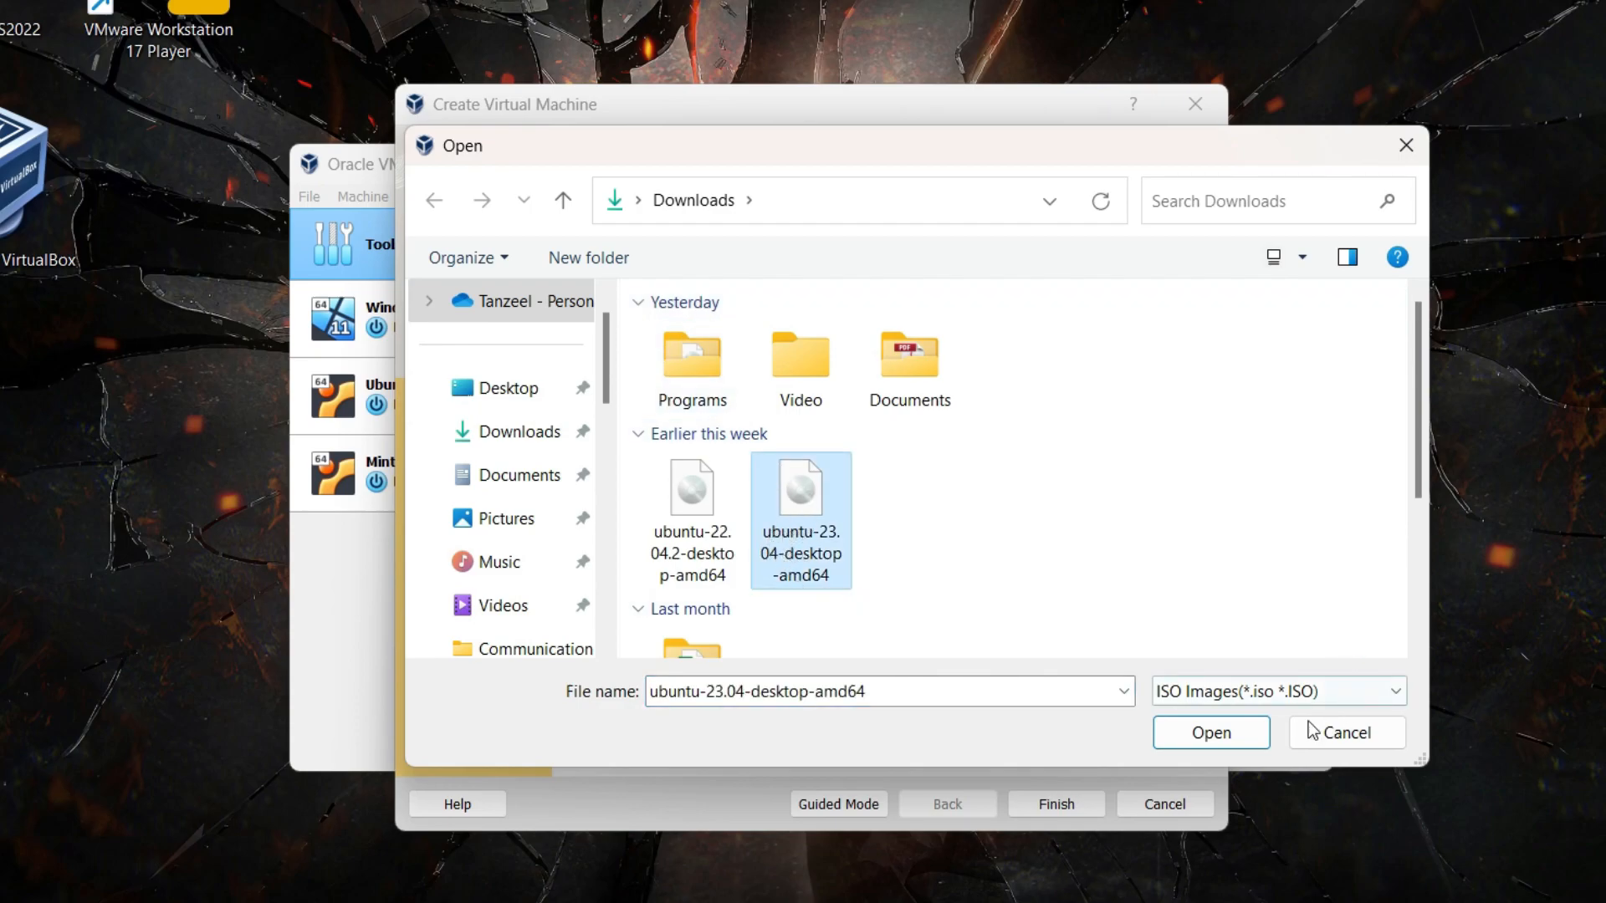
click(1183, 736)
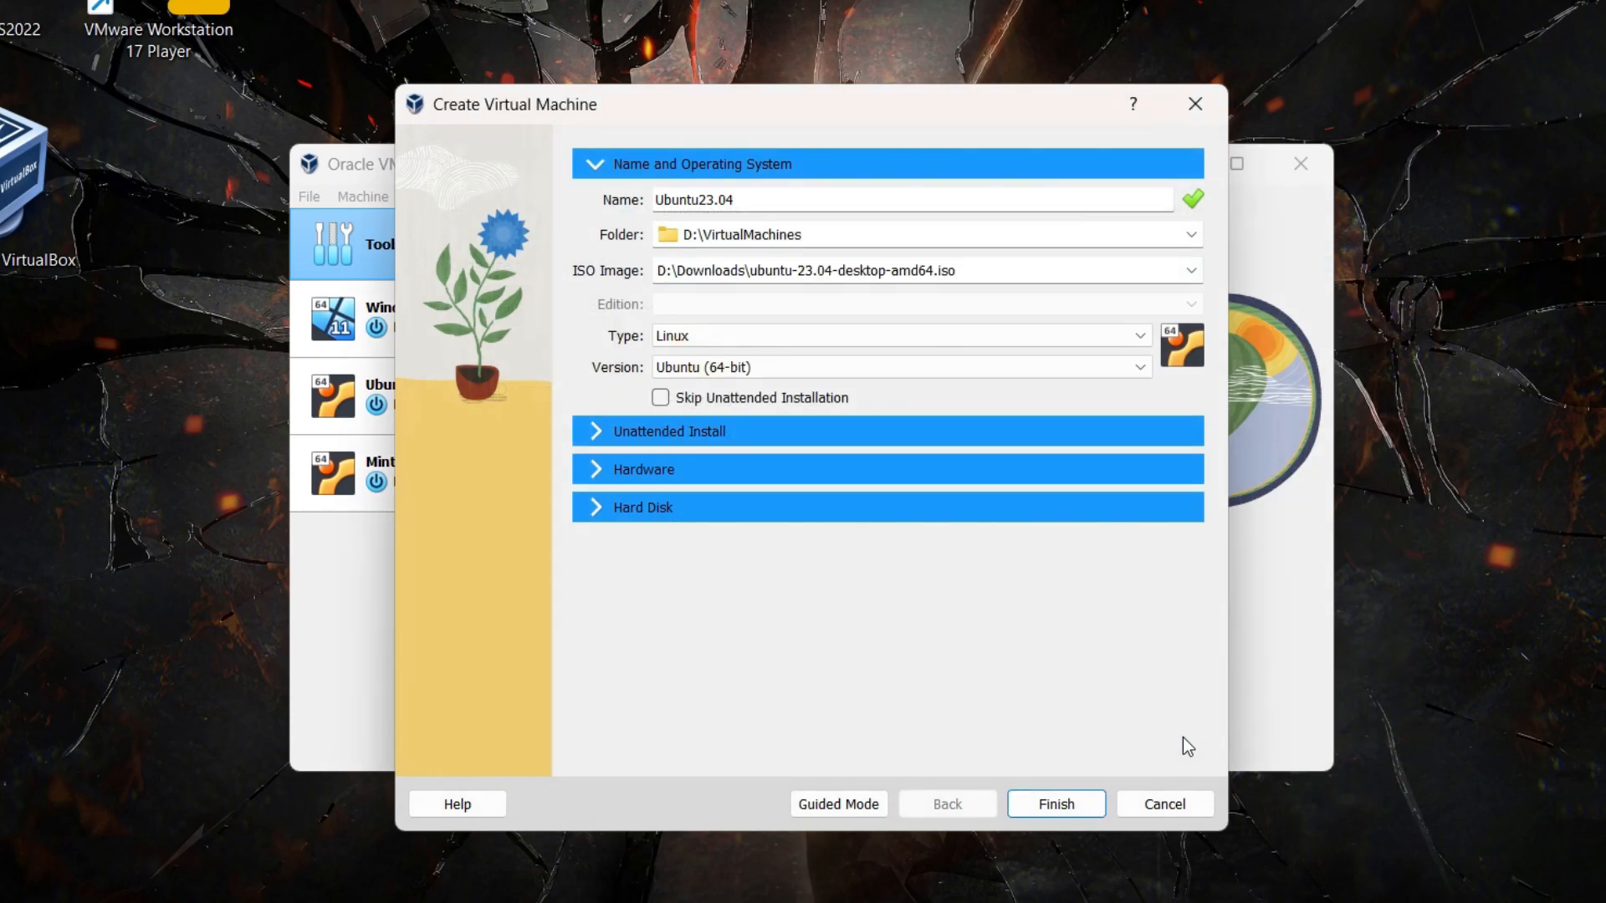
Enable Skip Unattended Installation and expand the Unattended Install settings.
click(661, 399)
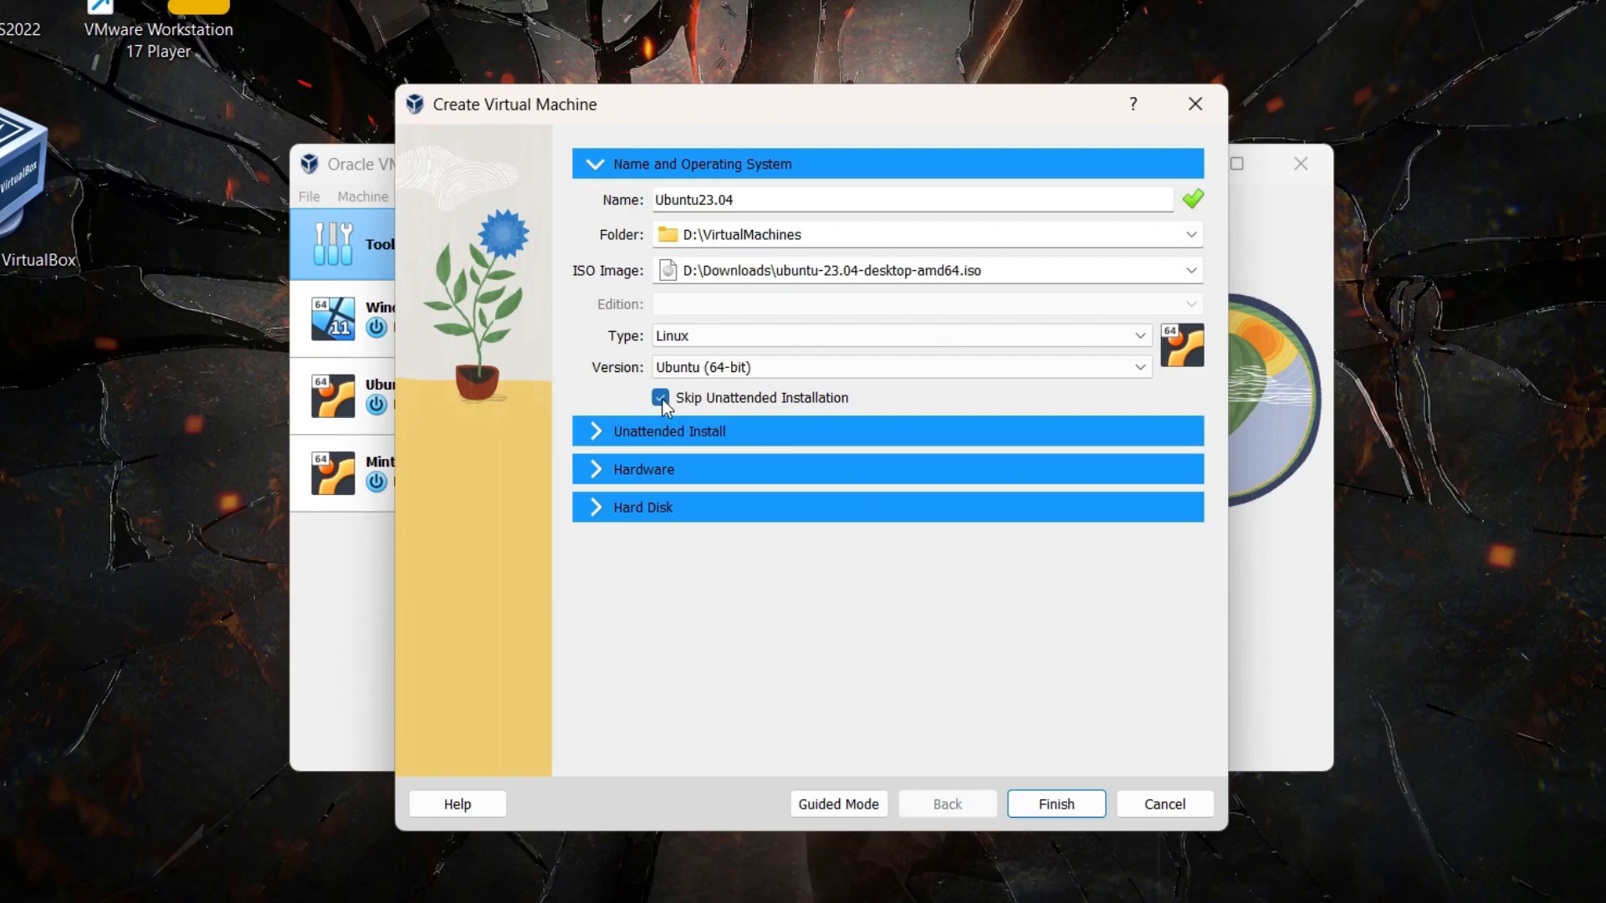
click(596, 432)
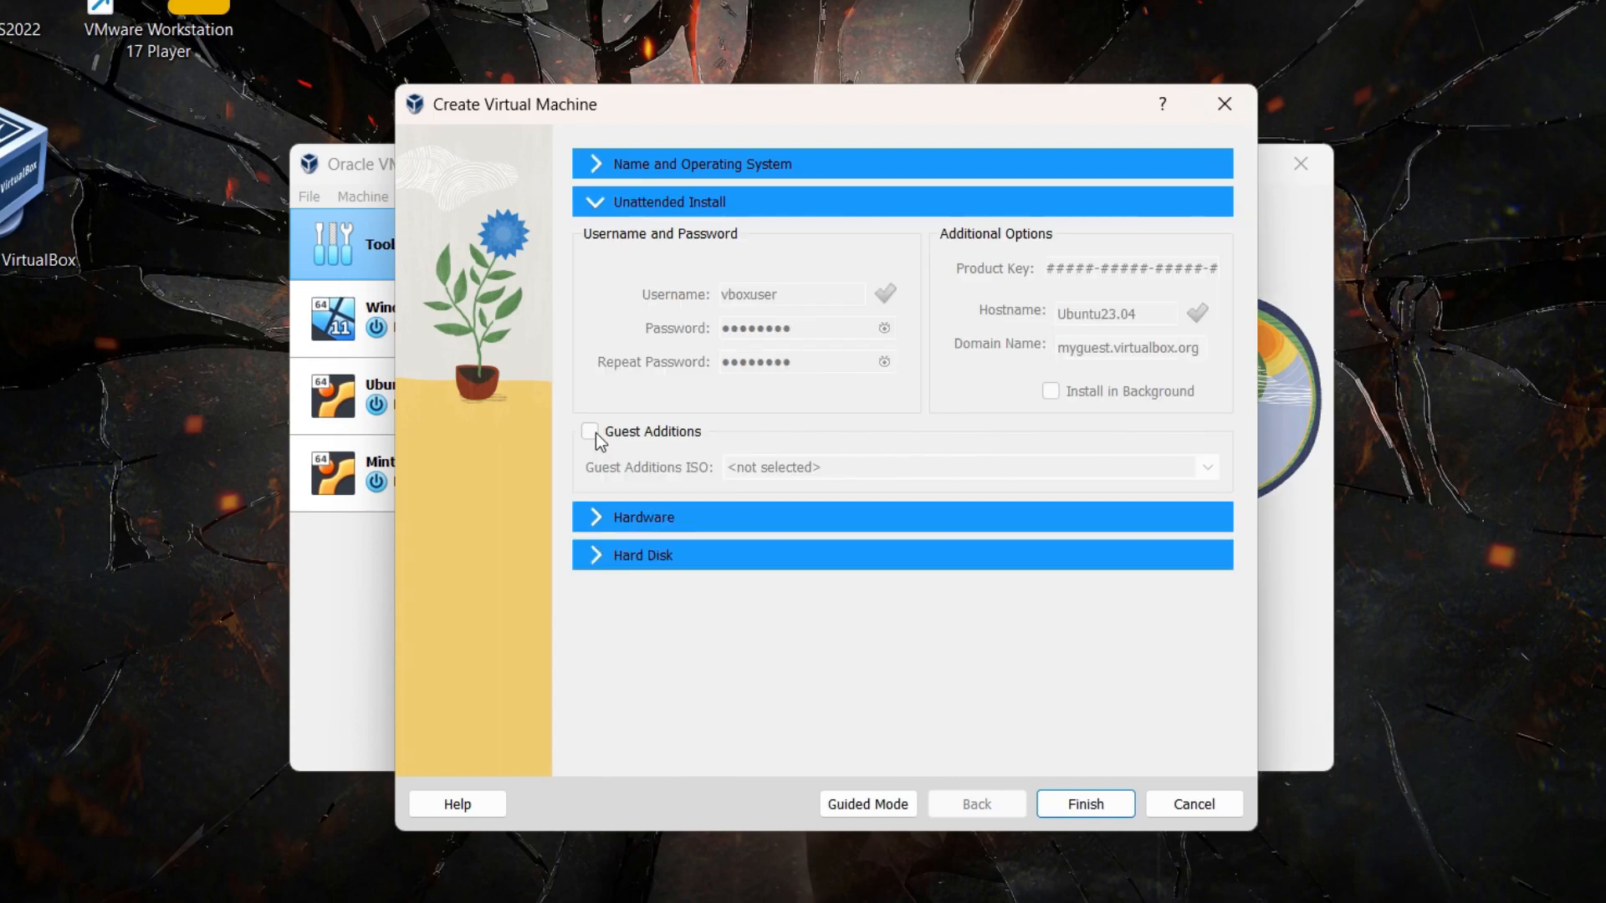
Set the new machine's base memory to 6144 MB and raise its processor count above one CPU.
click(595, 517)
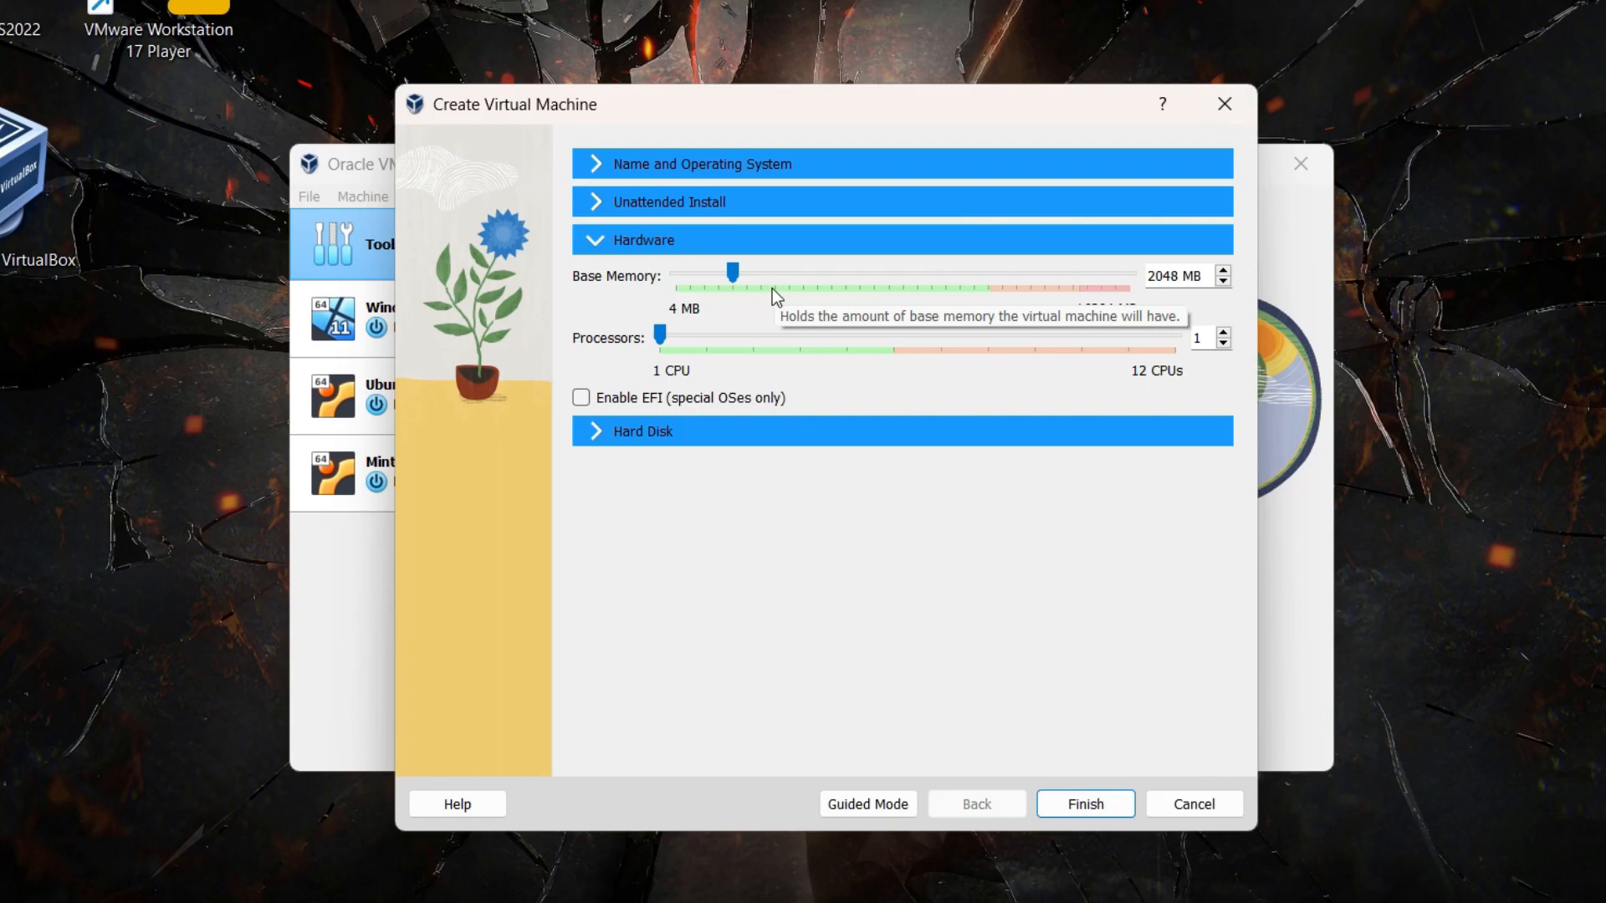
scroll(771, 289, up, 9)
scroll(771, 288, up, 3)
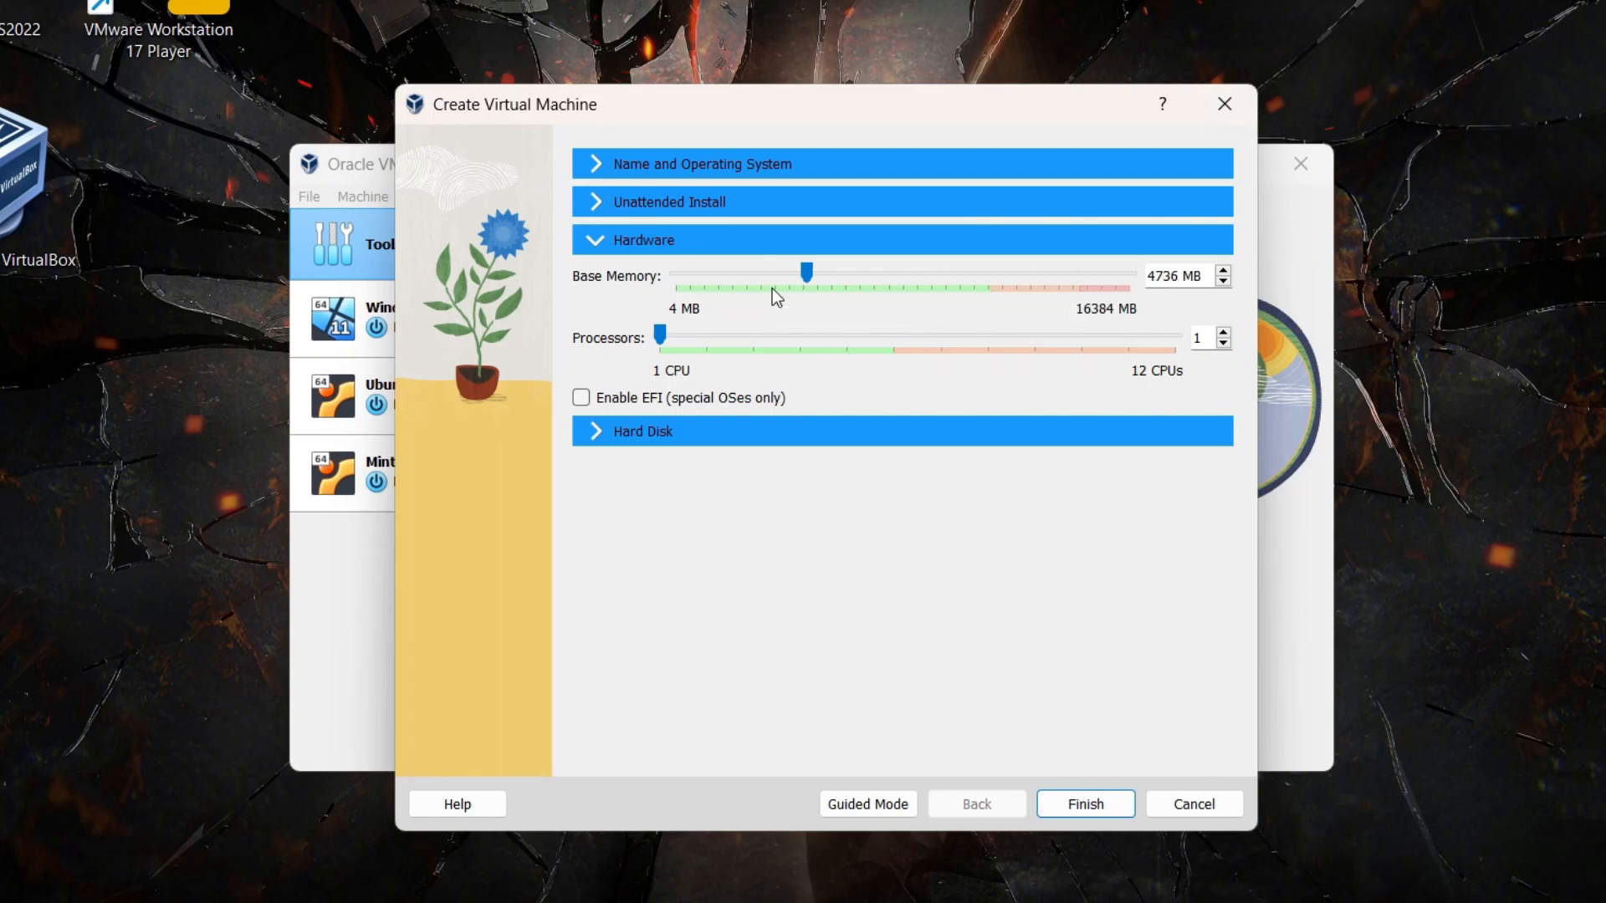
scroll(771, 289, up, 5)
drag(1183, 276, 1085, 275)
text(6144)
click(795, 345)
click(789, 348)
click(792, 351)
Set the virtual hard disk size to 50 GB and finish creating the virtual machine.
click(600, 437)
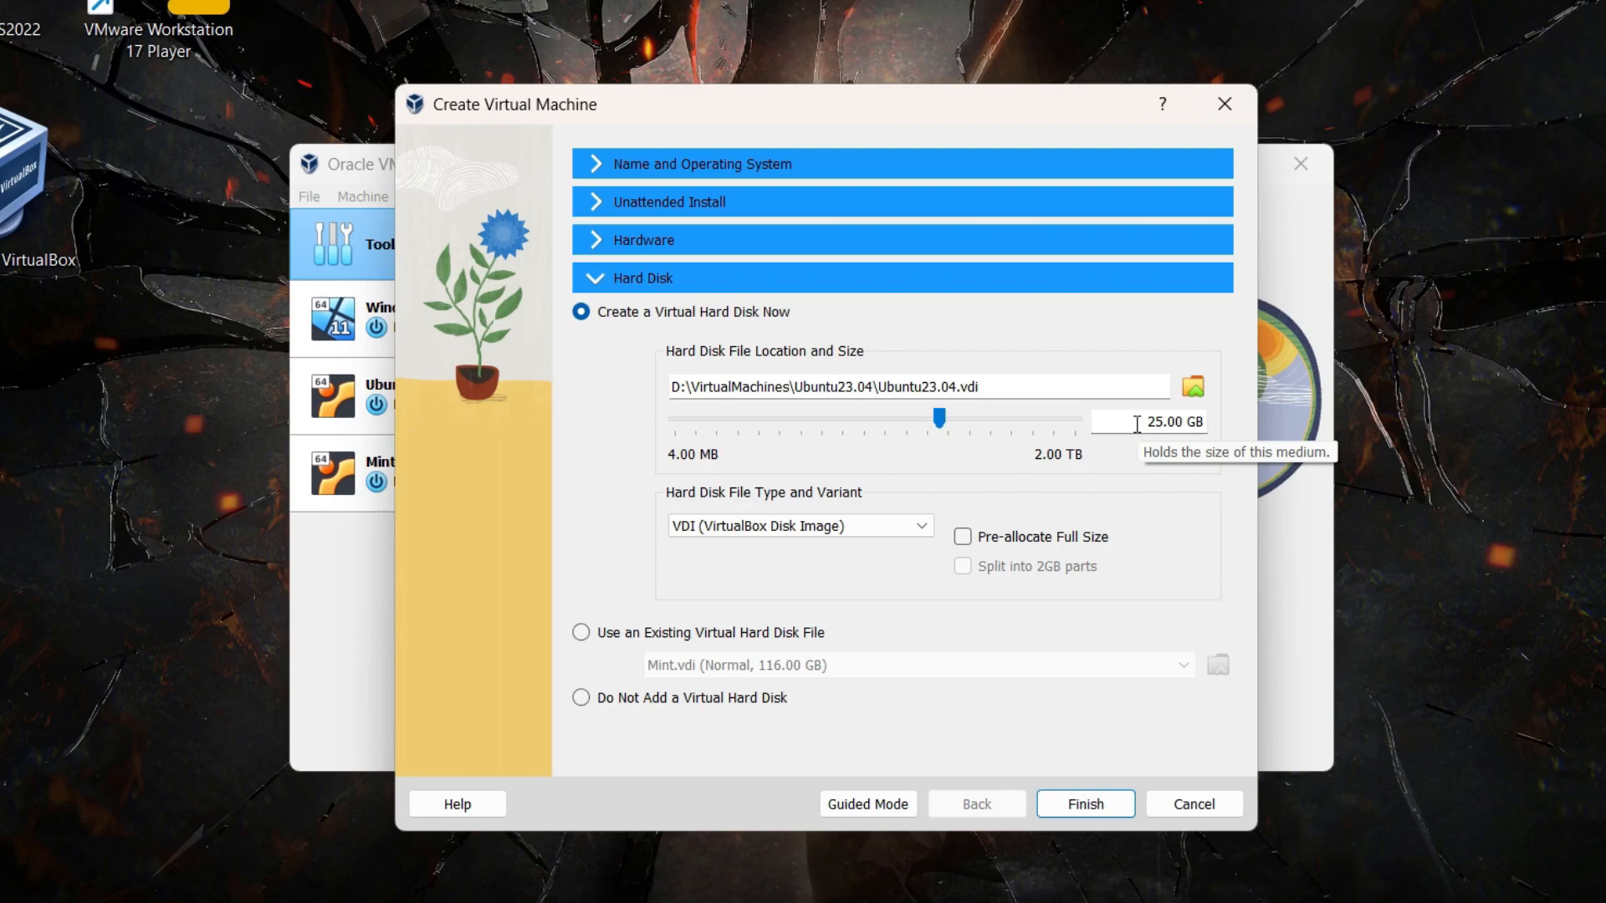
drag(1140, 422, 1158, 428)
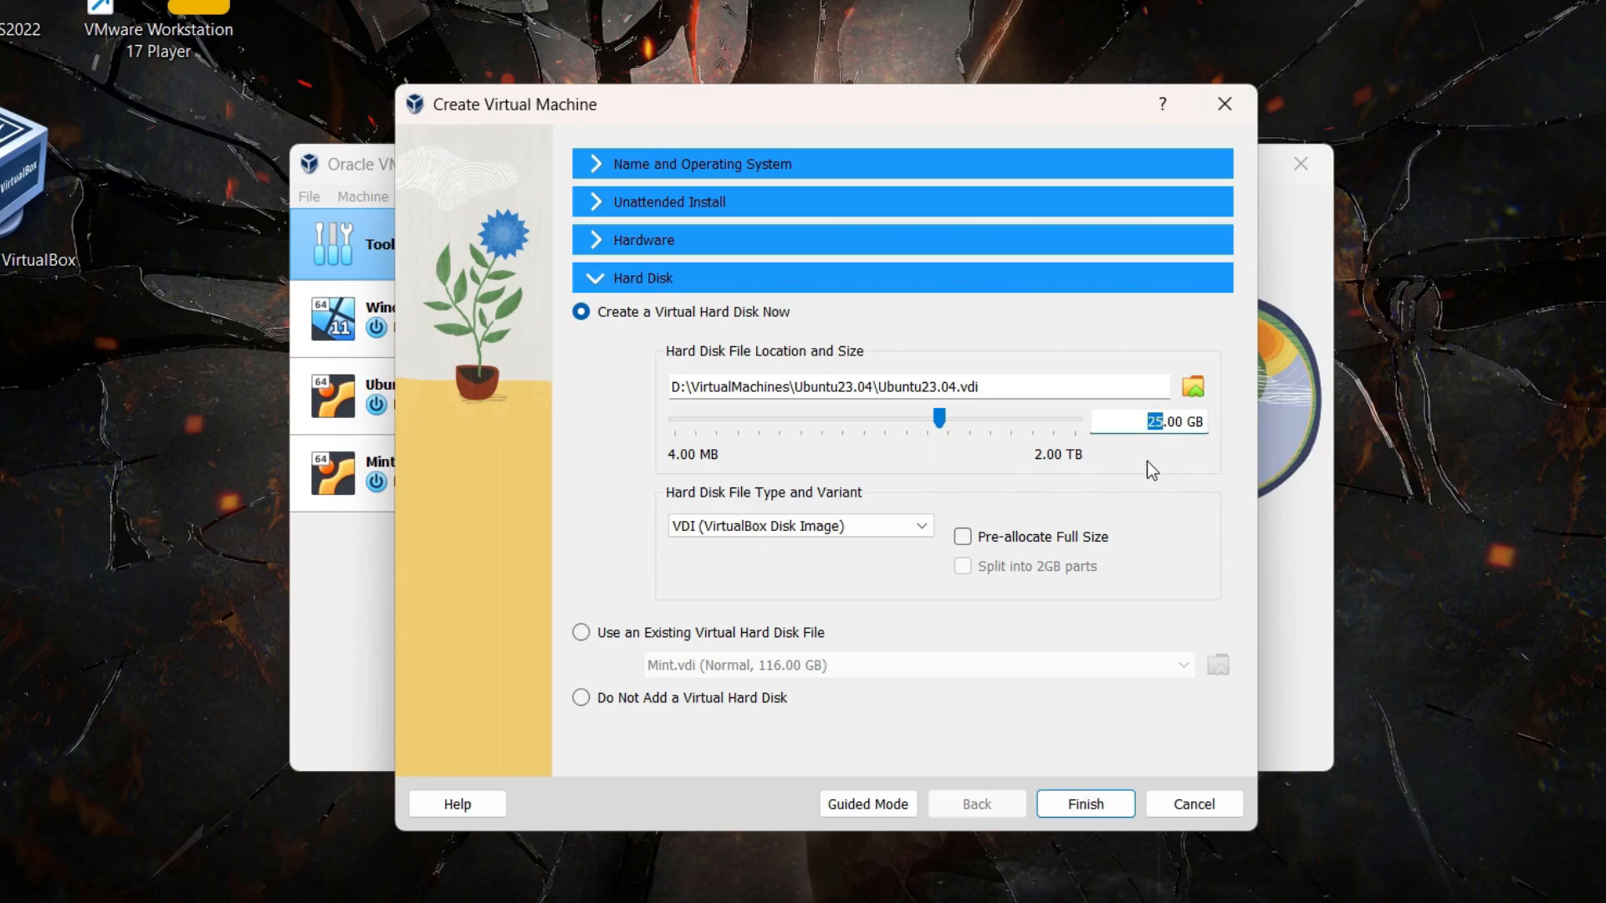
text(50)
click(1080, 809)
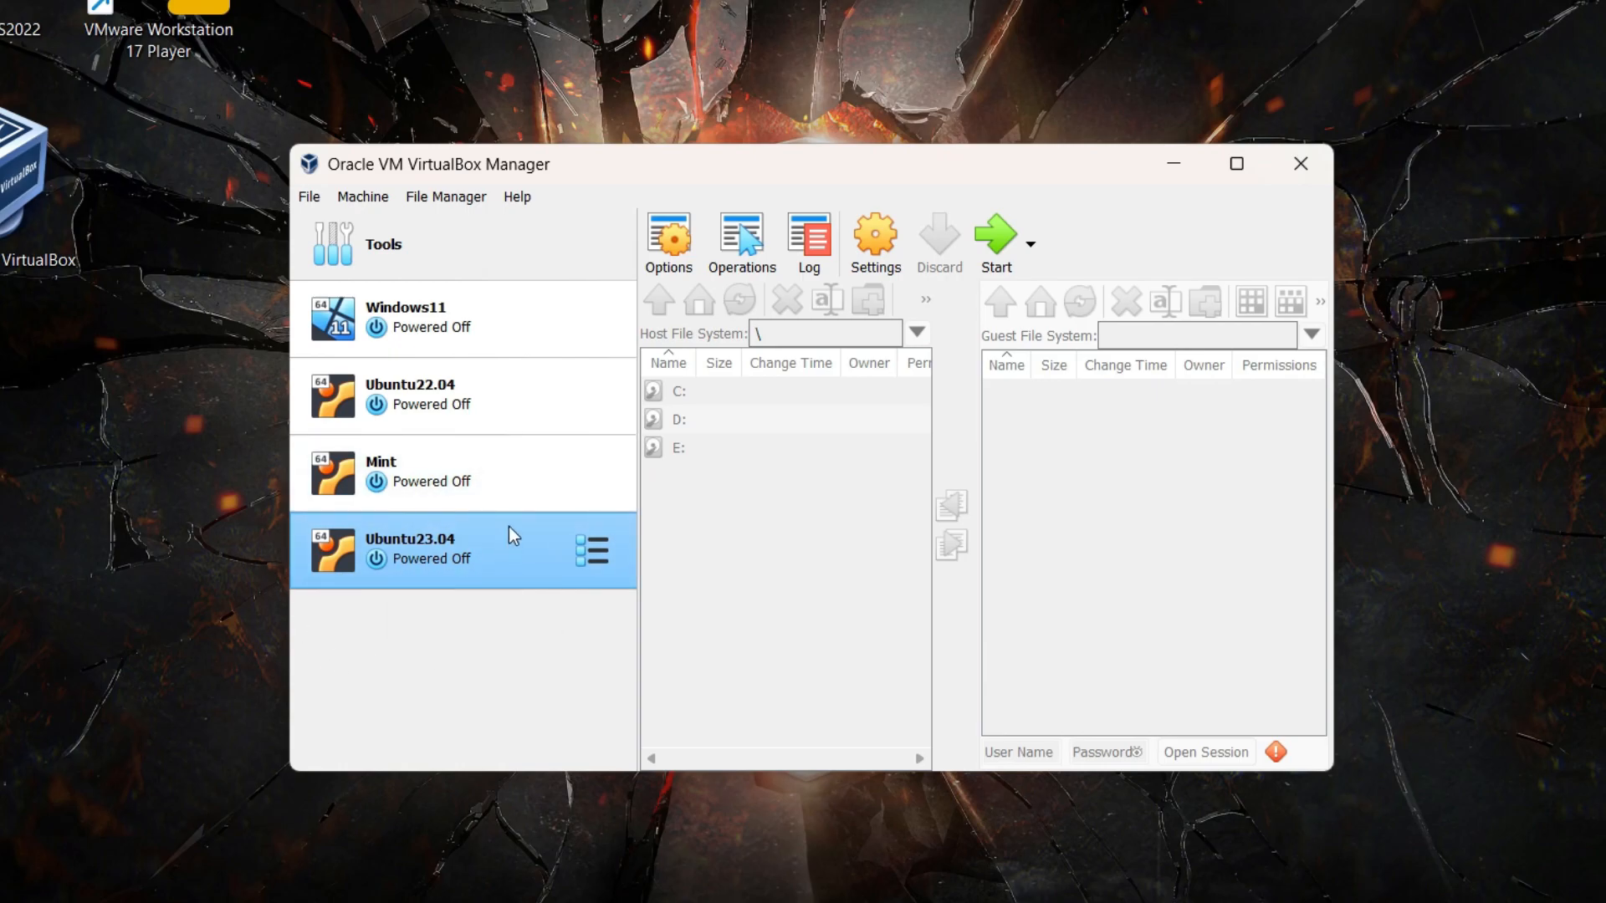
Start the Ubuntu23.04 virtual machine and boot the Try or Install Ubuntu entry in a maximized window.
click(1002, 266)
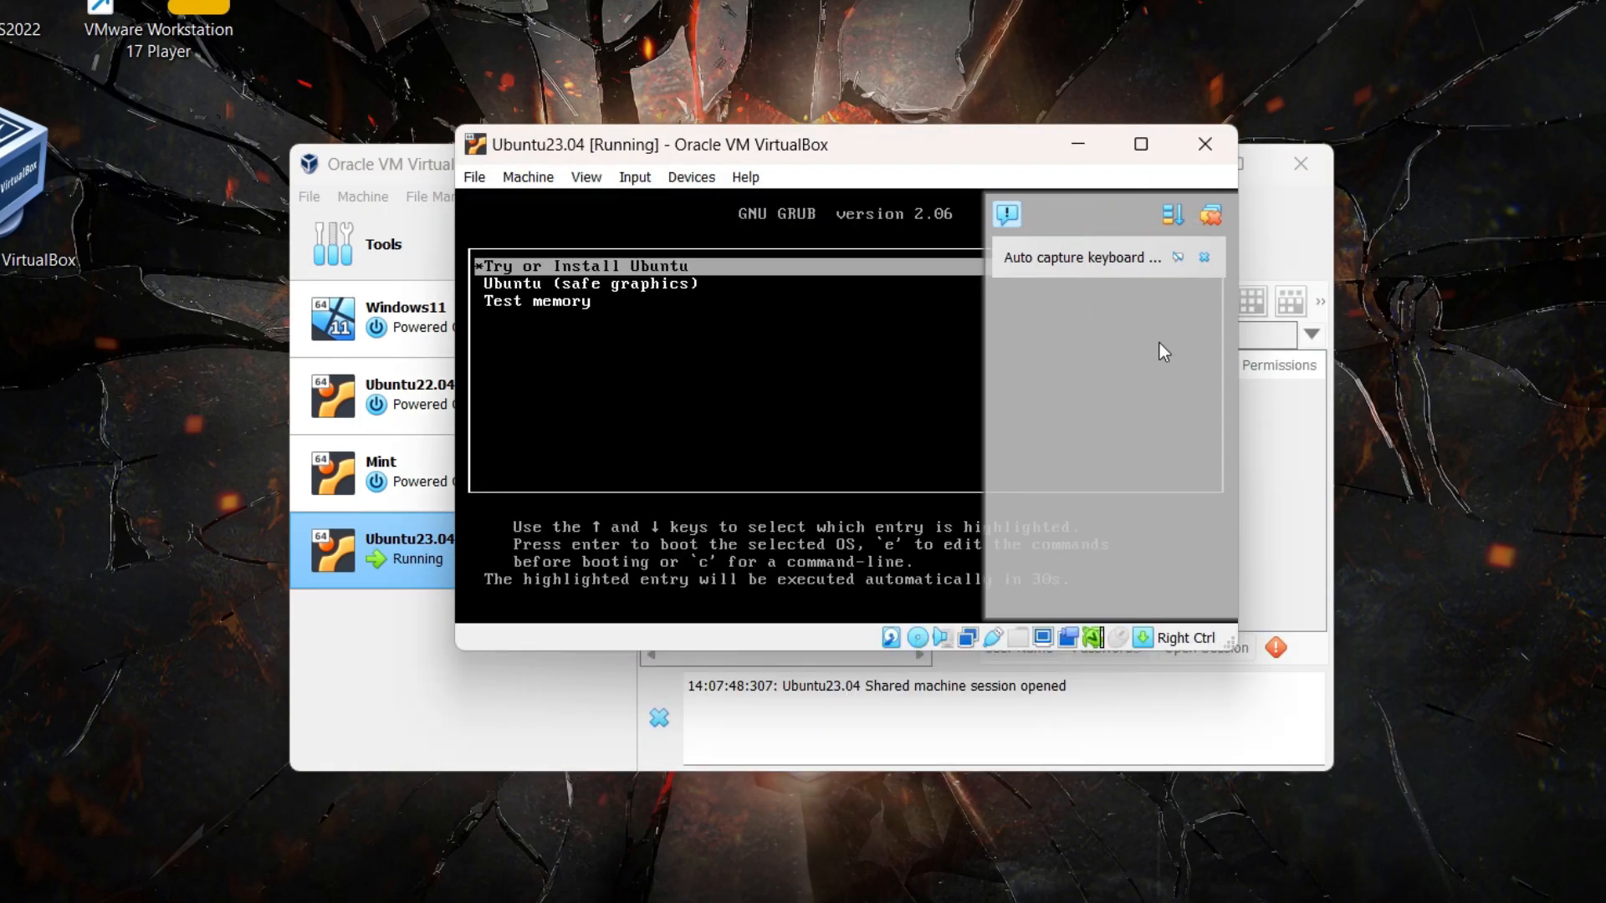
click(1209, 219)
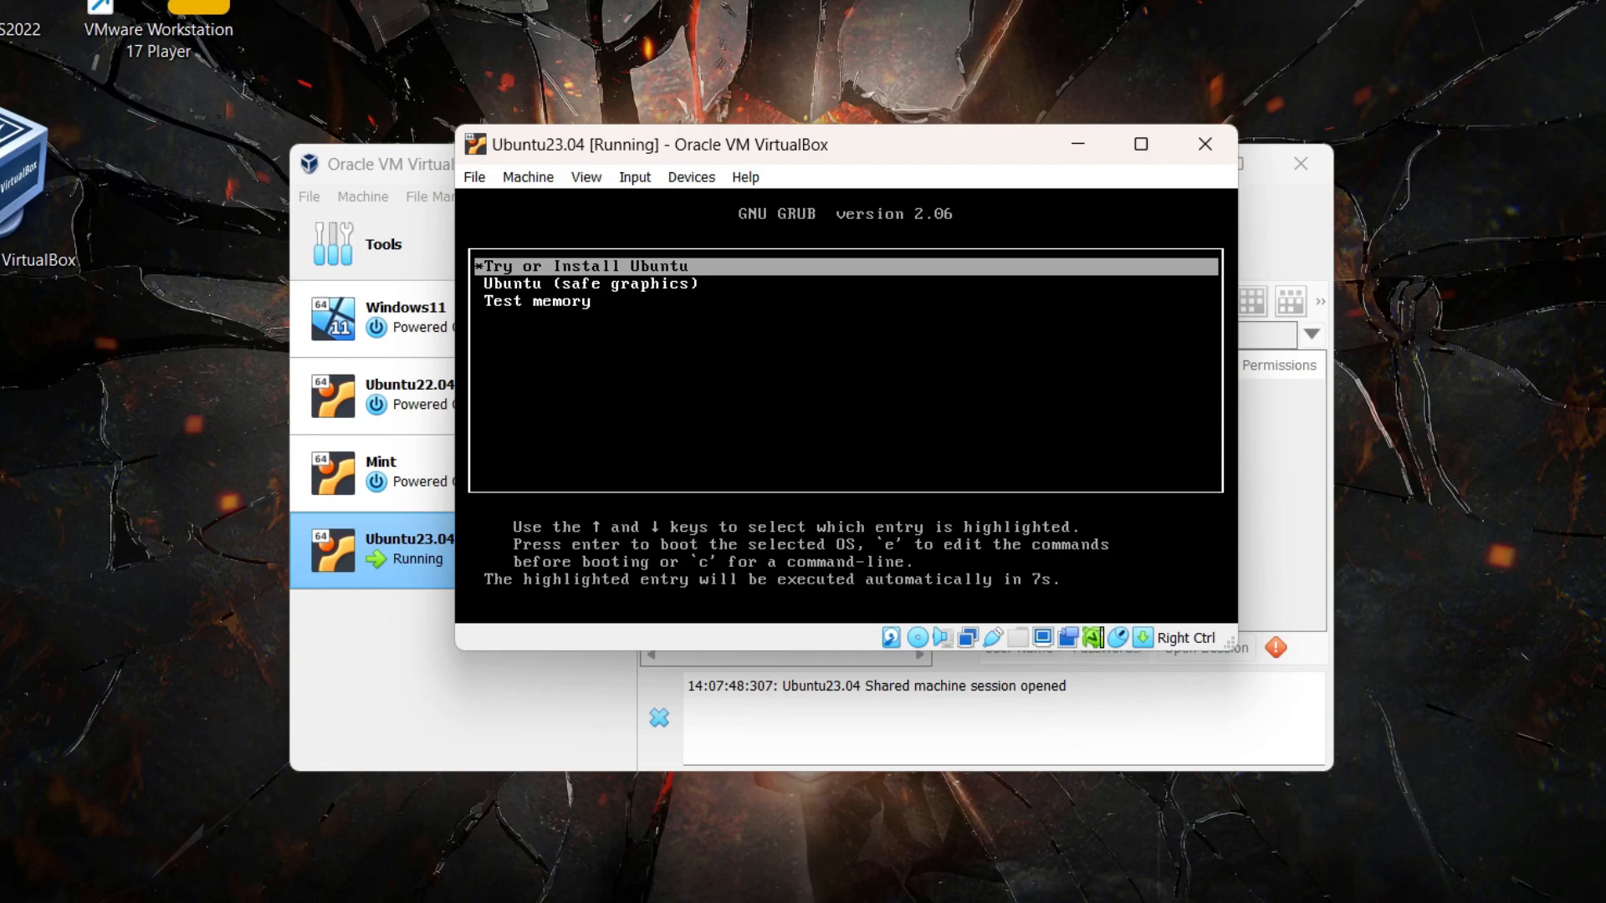
key(Down)
key(Down)
key(Up)
key(Up)
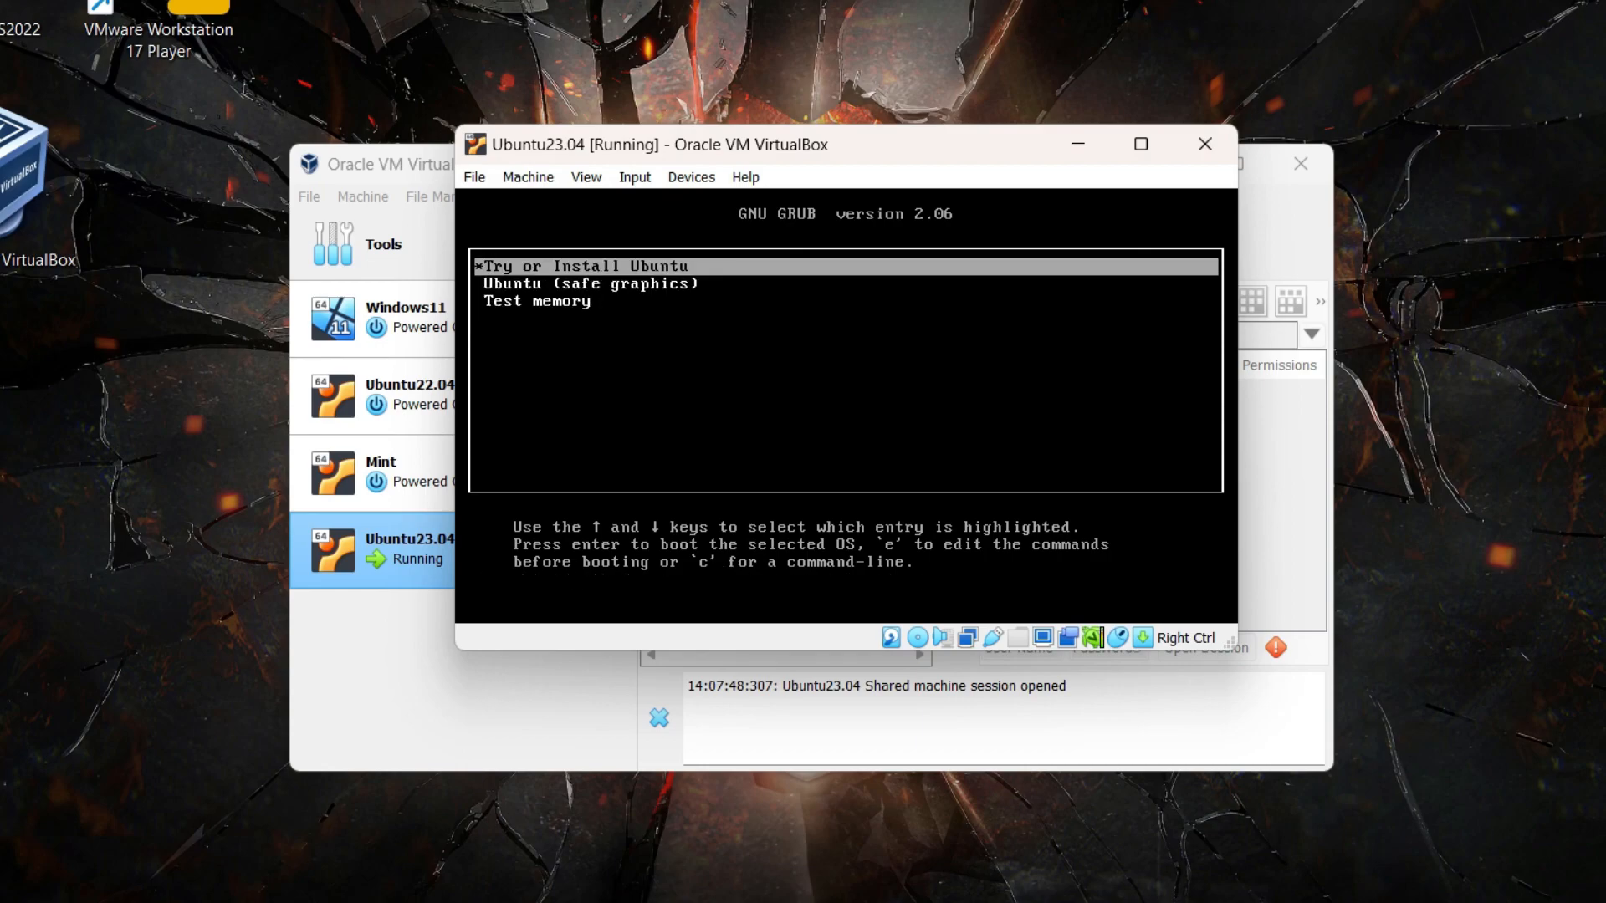
key(Return)
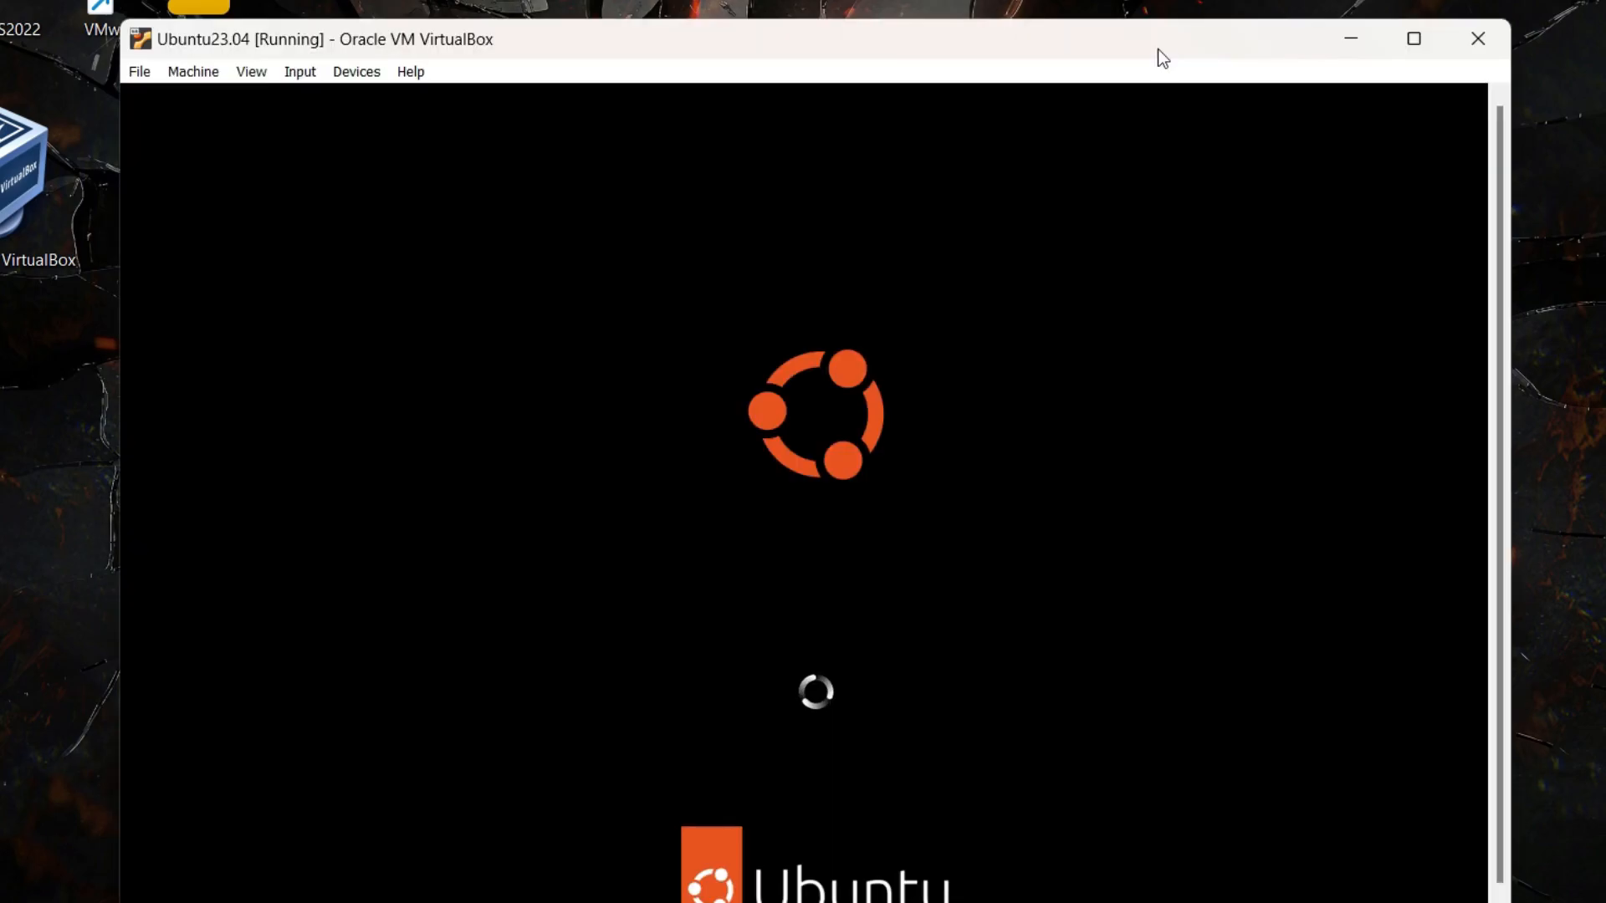
click(1406, 37)
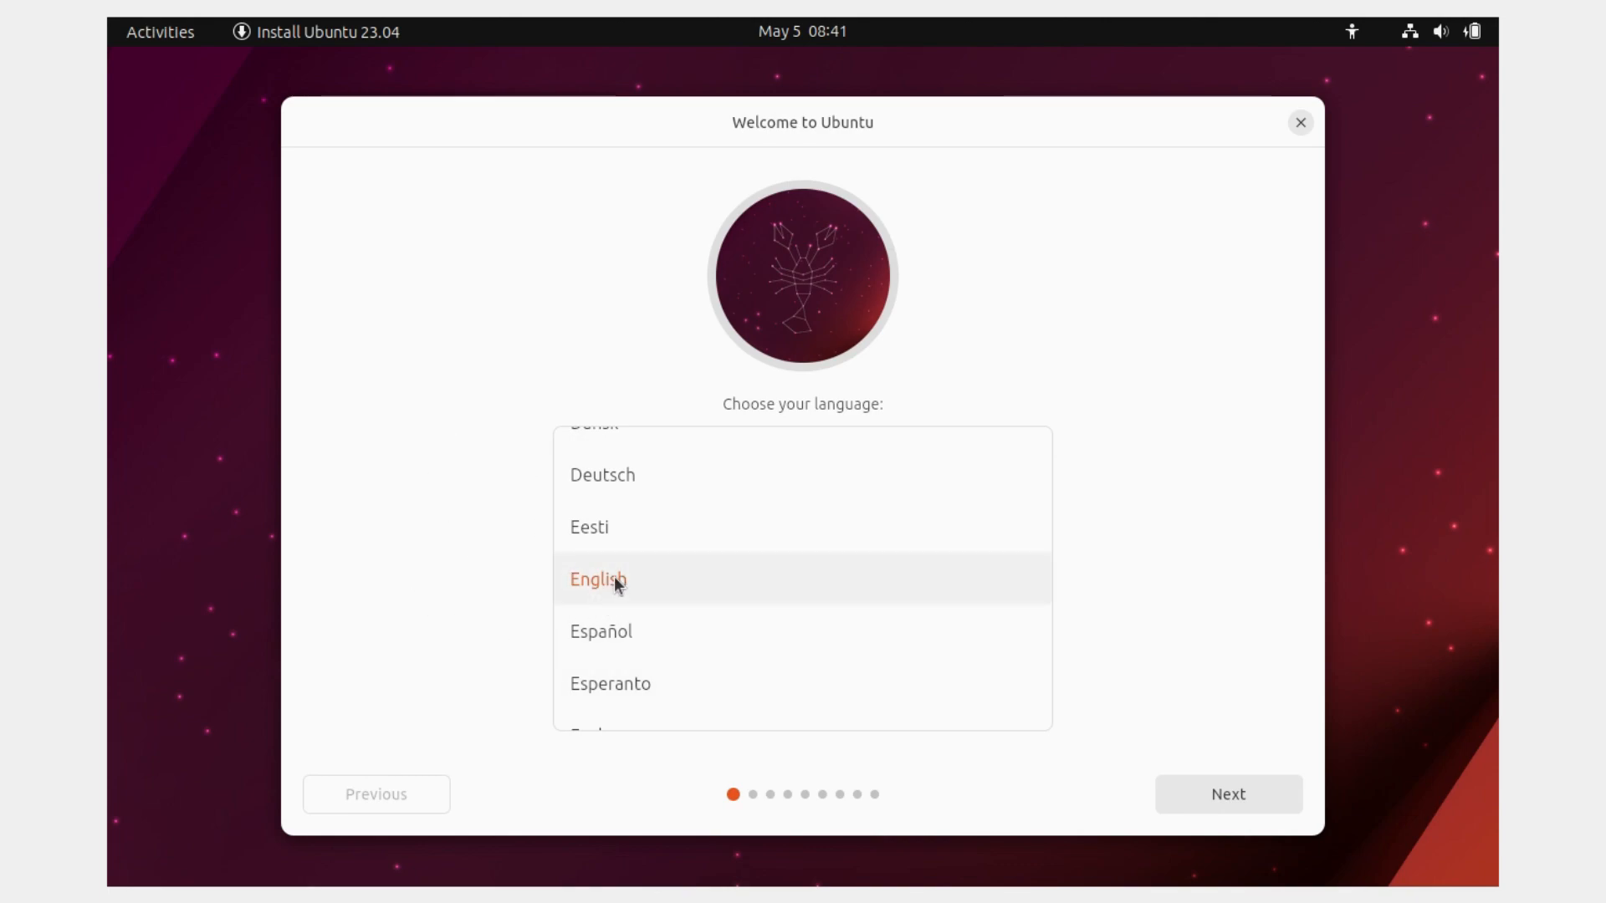
Accept English as the installer language and choose to install Ubuntu rather than try it.
click(1221, 797)
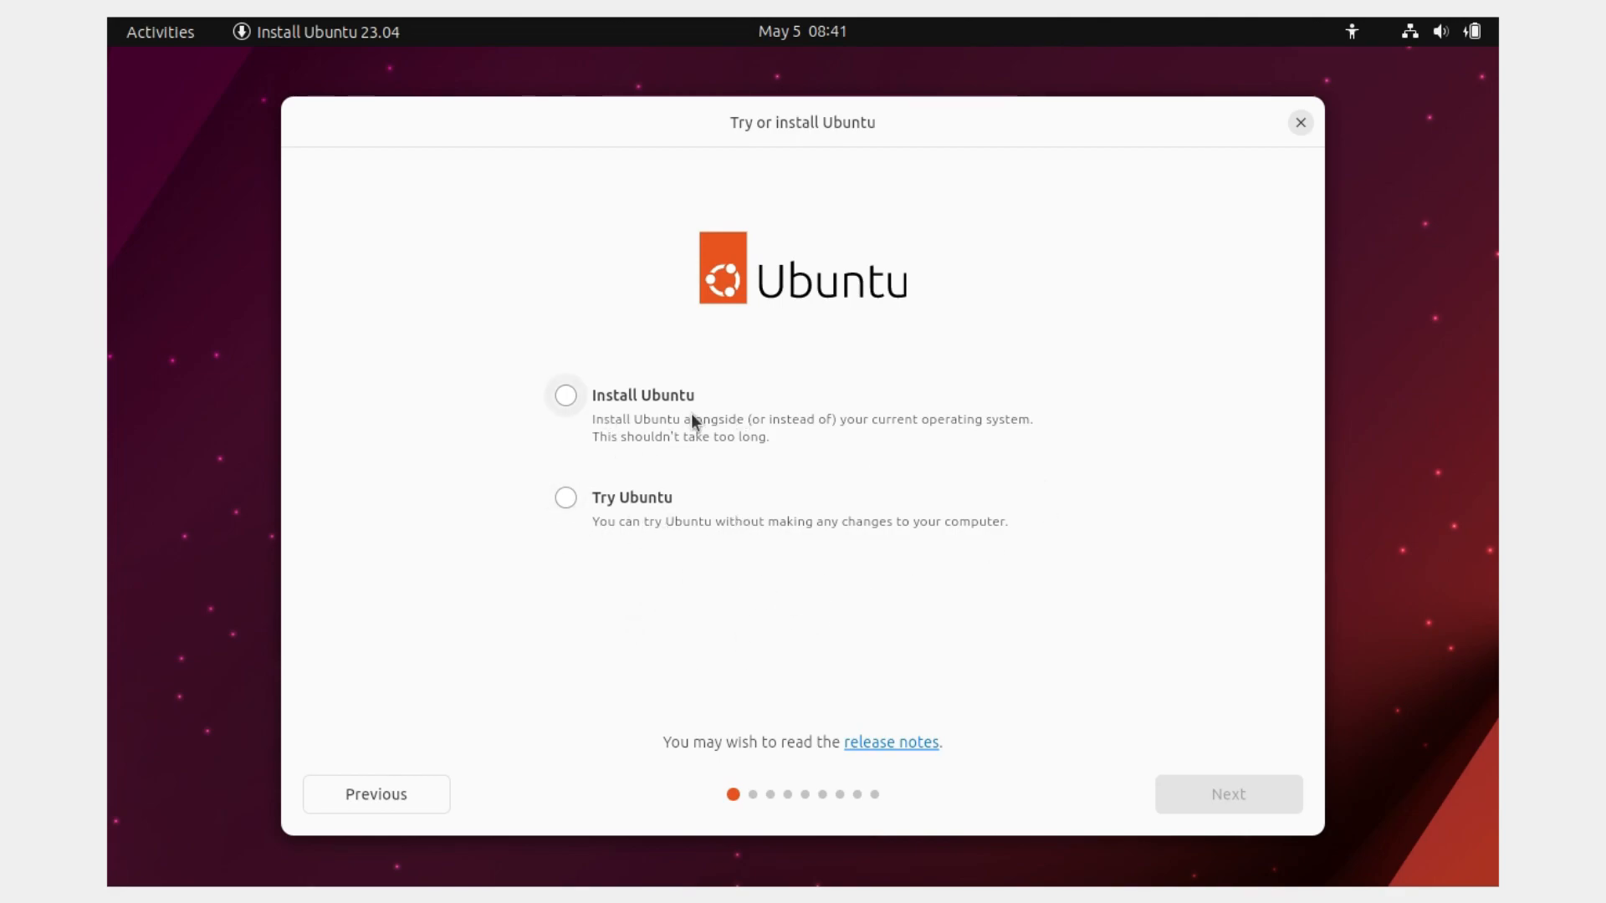
click(562, 403)
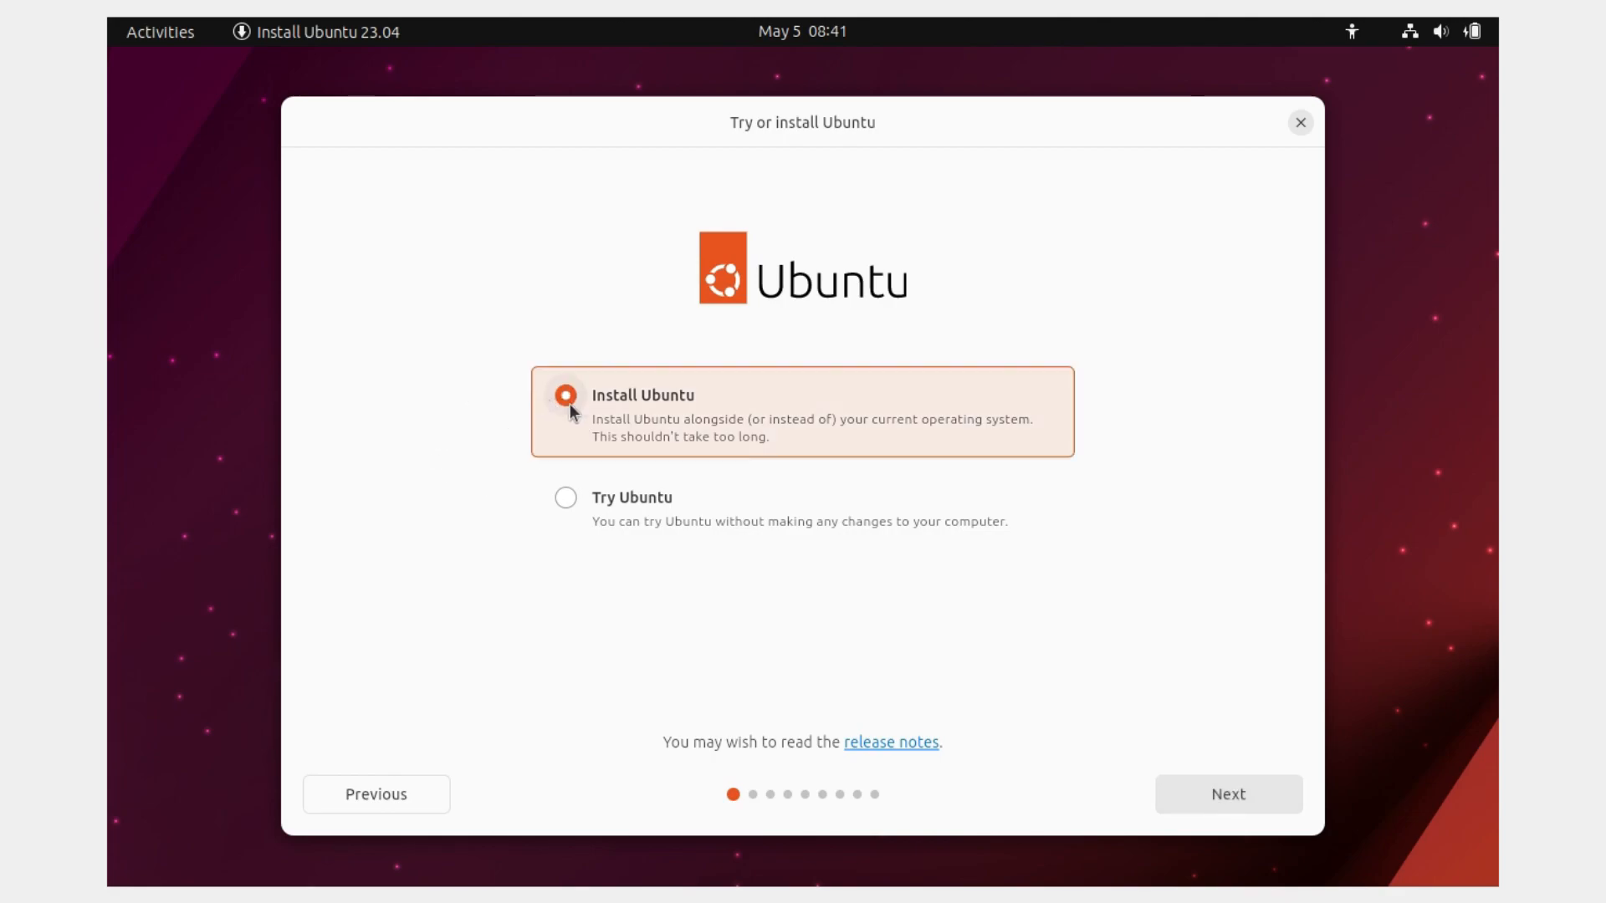
click(1219, 796)
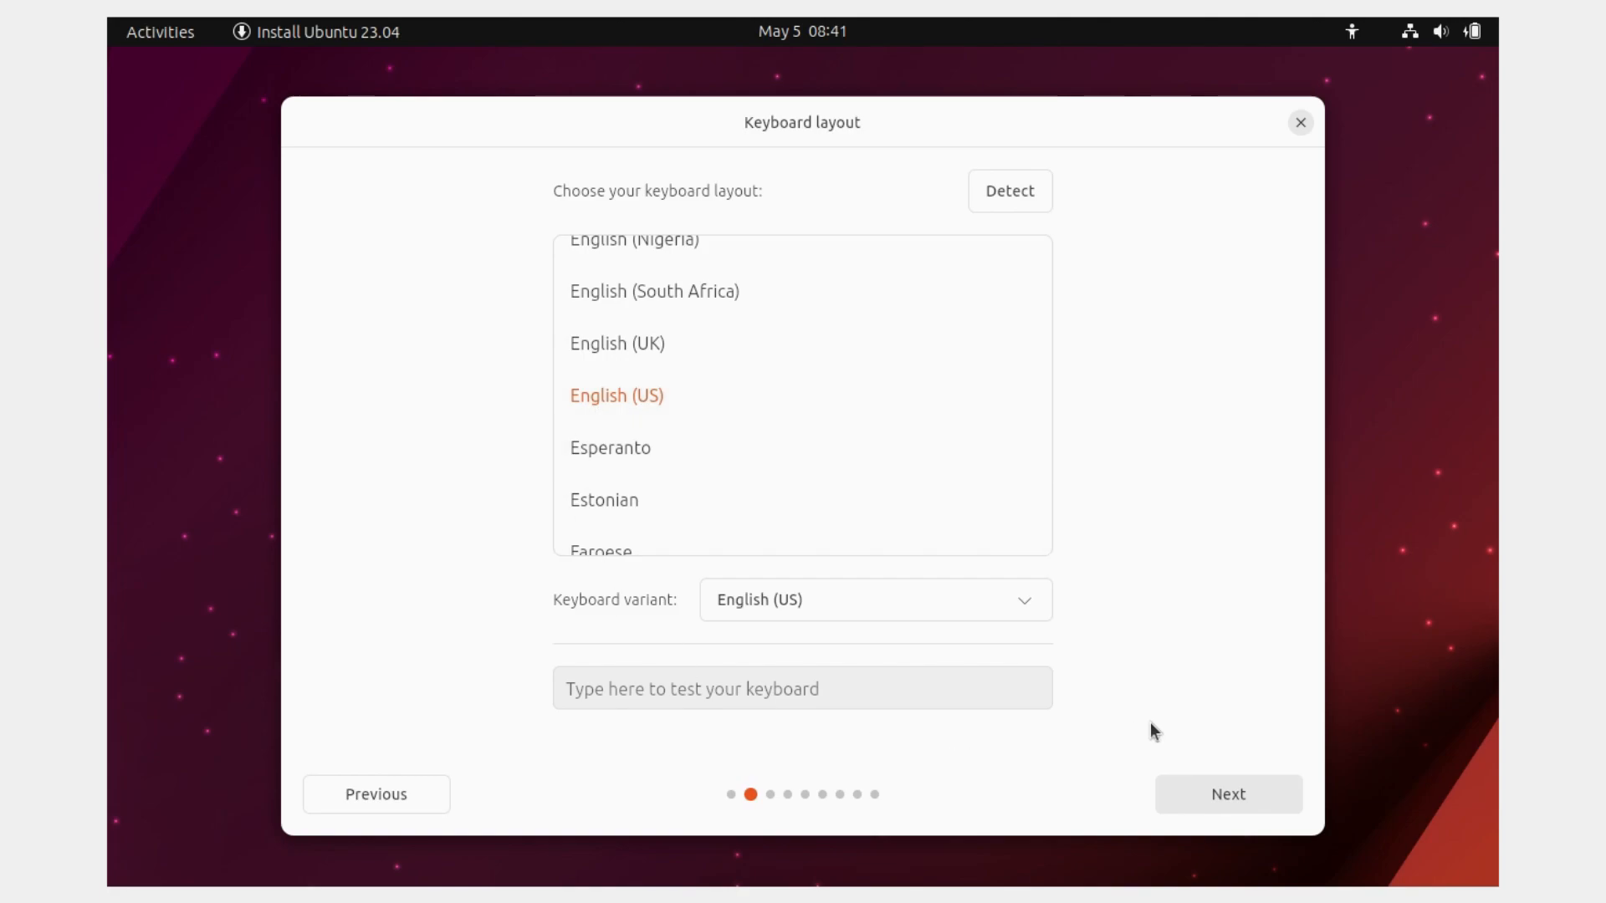
Accept the English (US) keyboard layout and the wired network connection.
click(1237, 794)
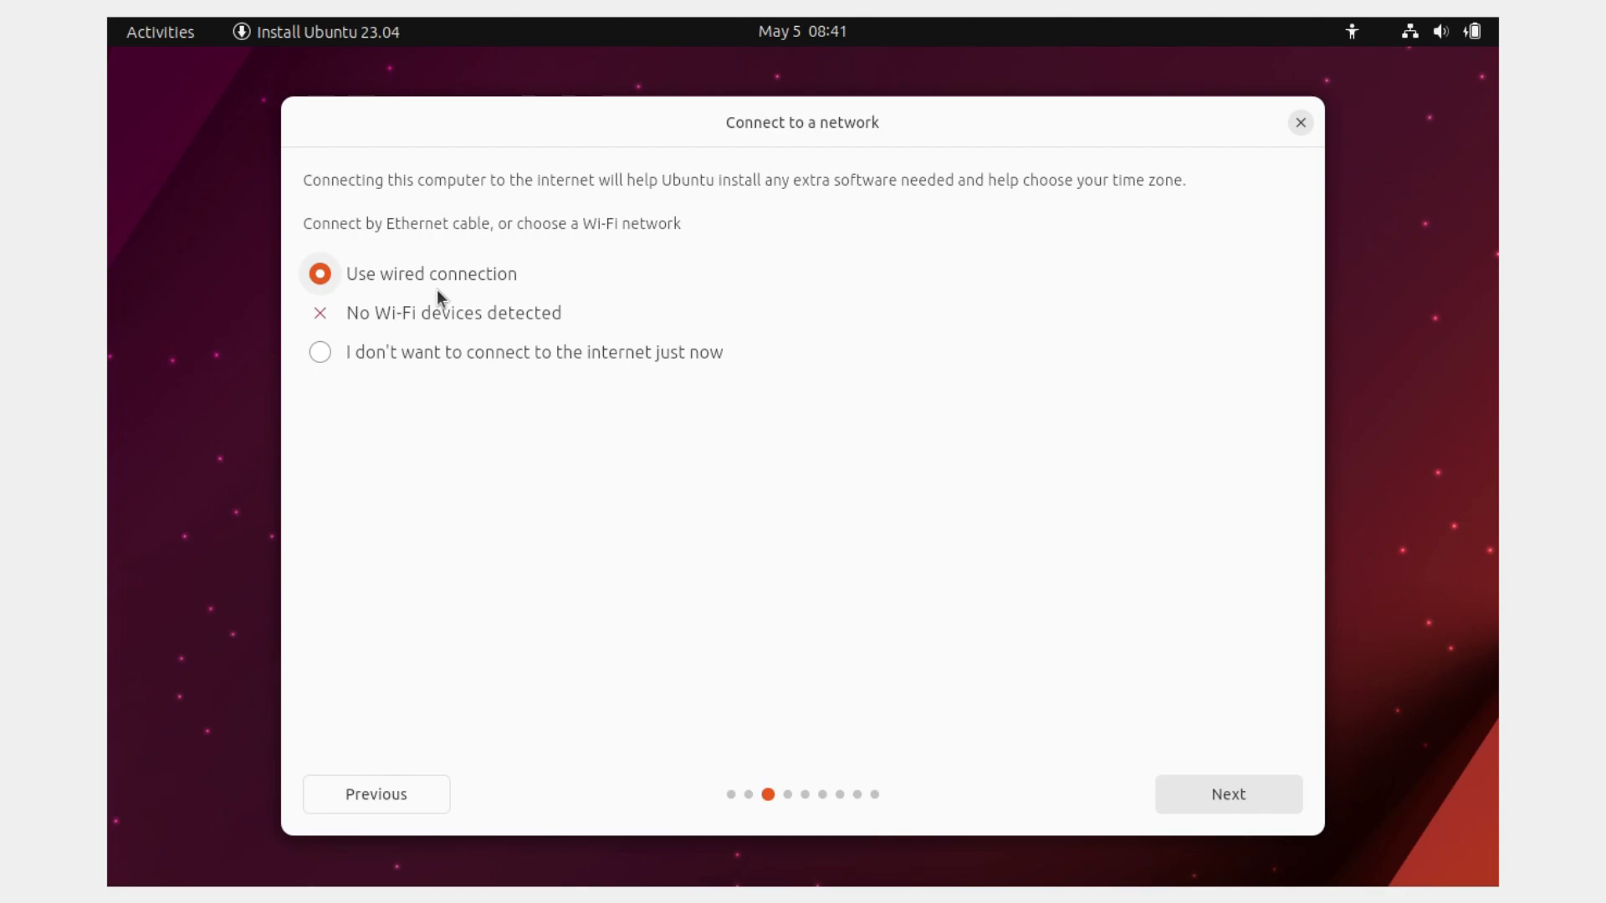
click(1228, 801)
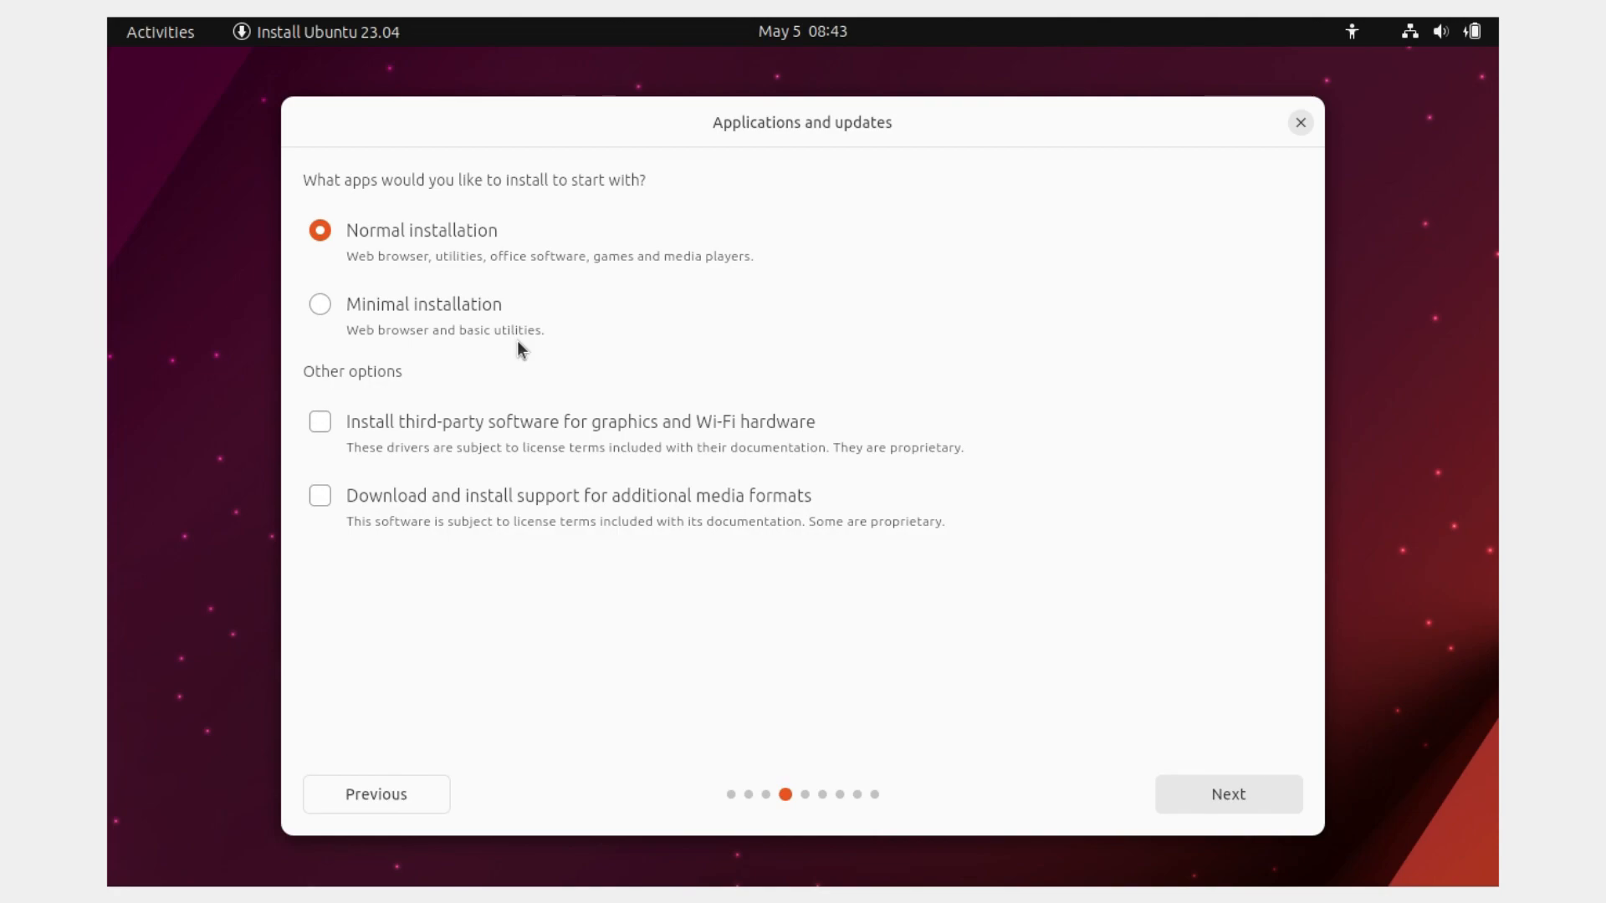
Choose Normal installation with third-party graphics and Wi-Fi software and support for additional media formats, and continue.
click(373, 316)
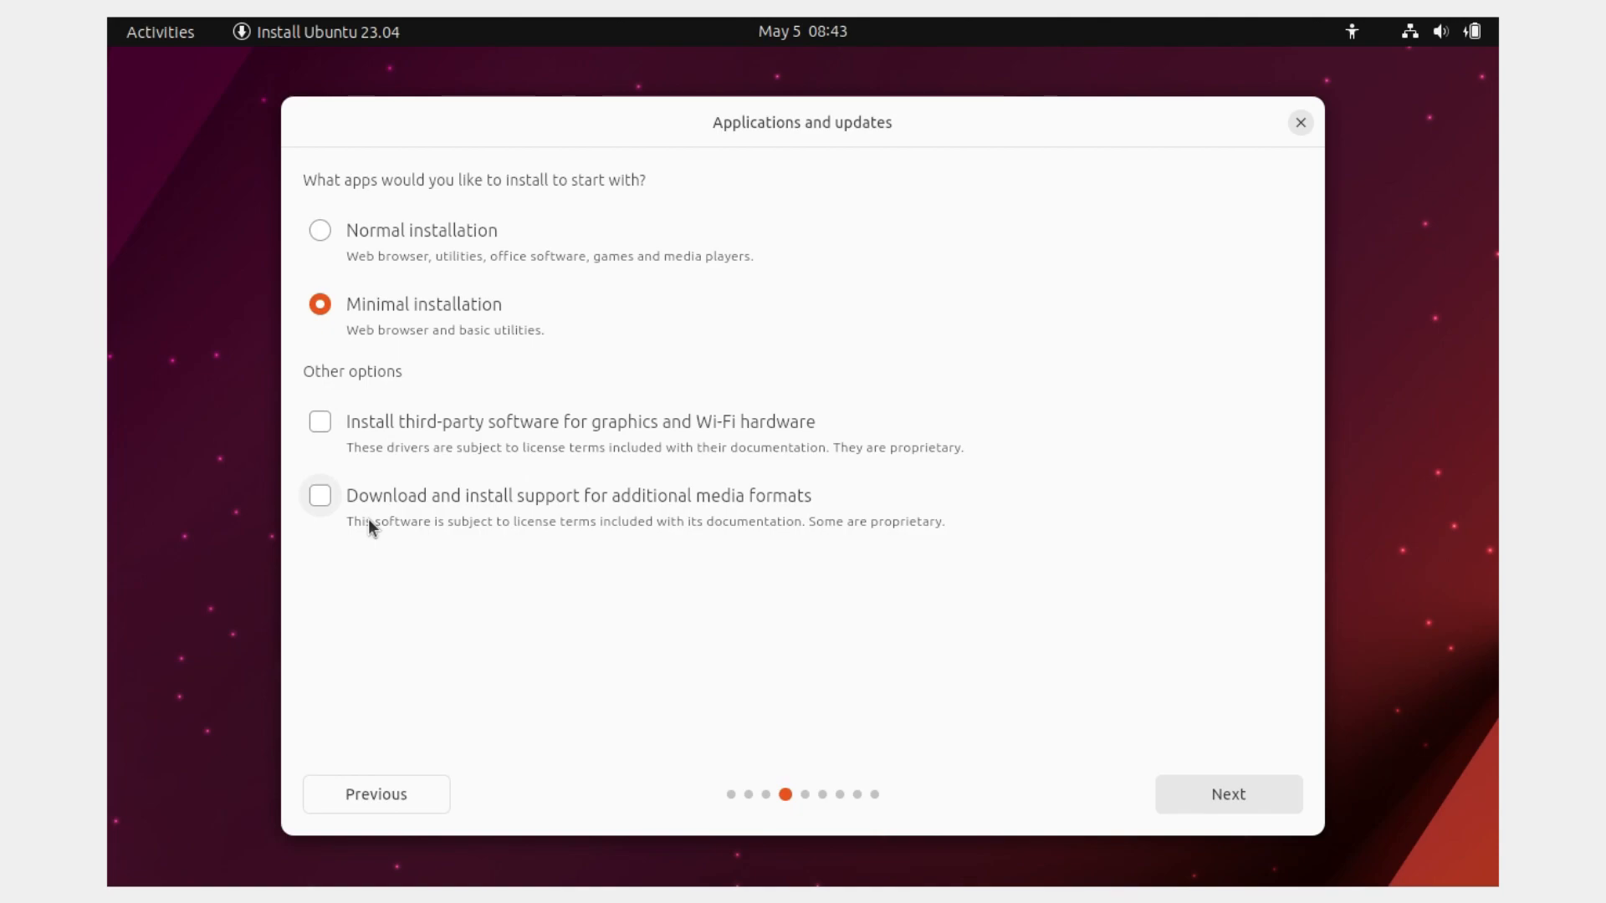
click(399, 238)
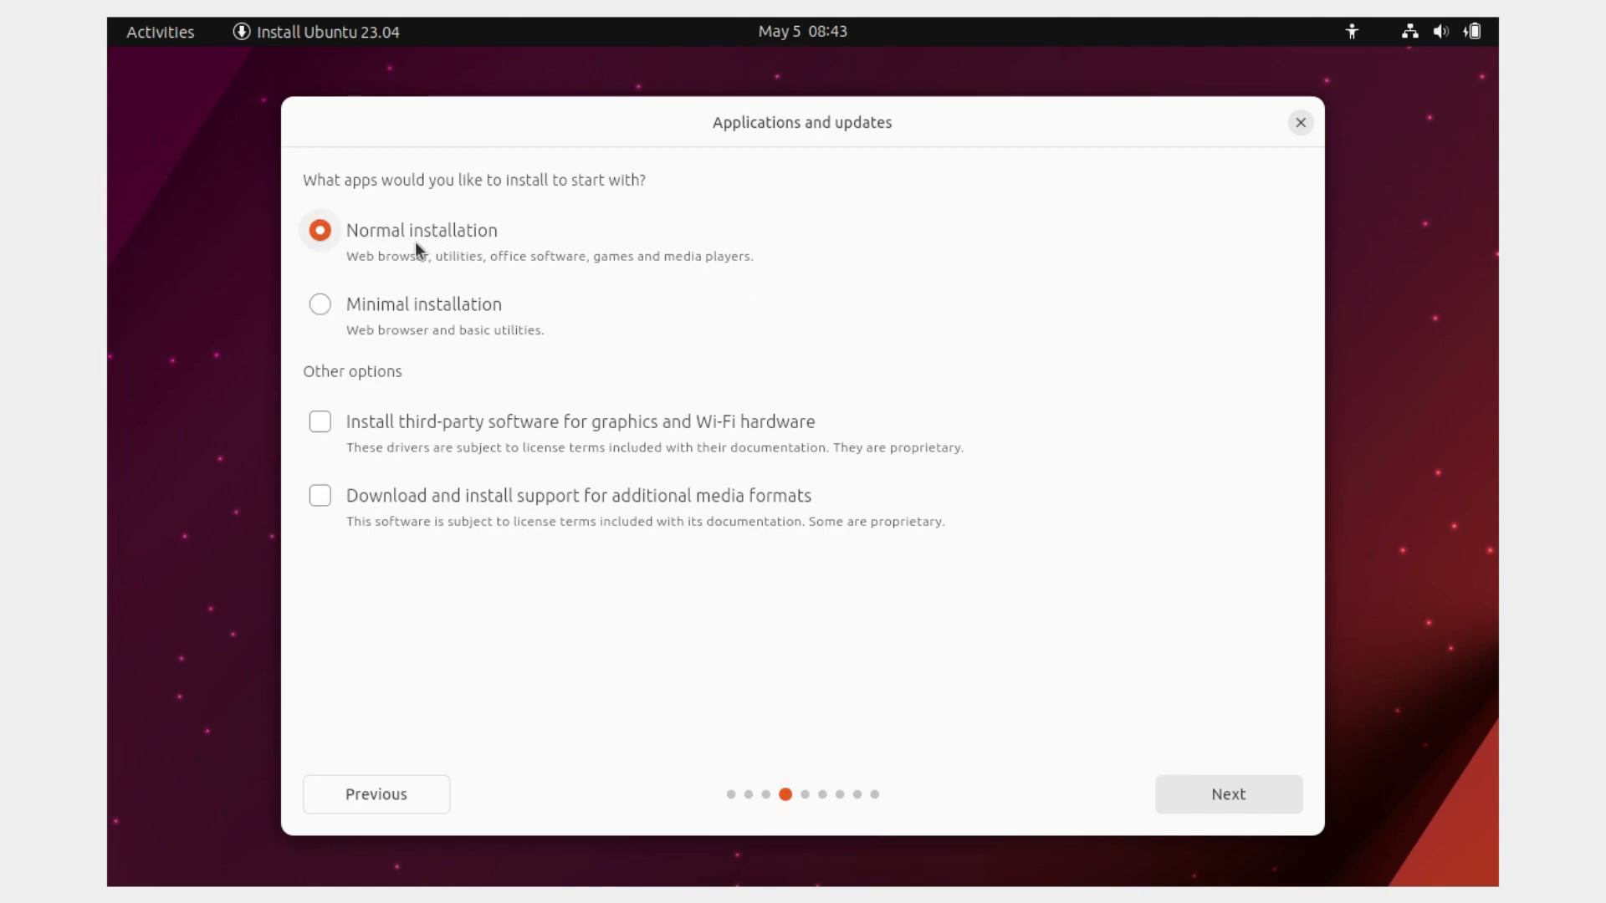
click(326, 429)
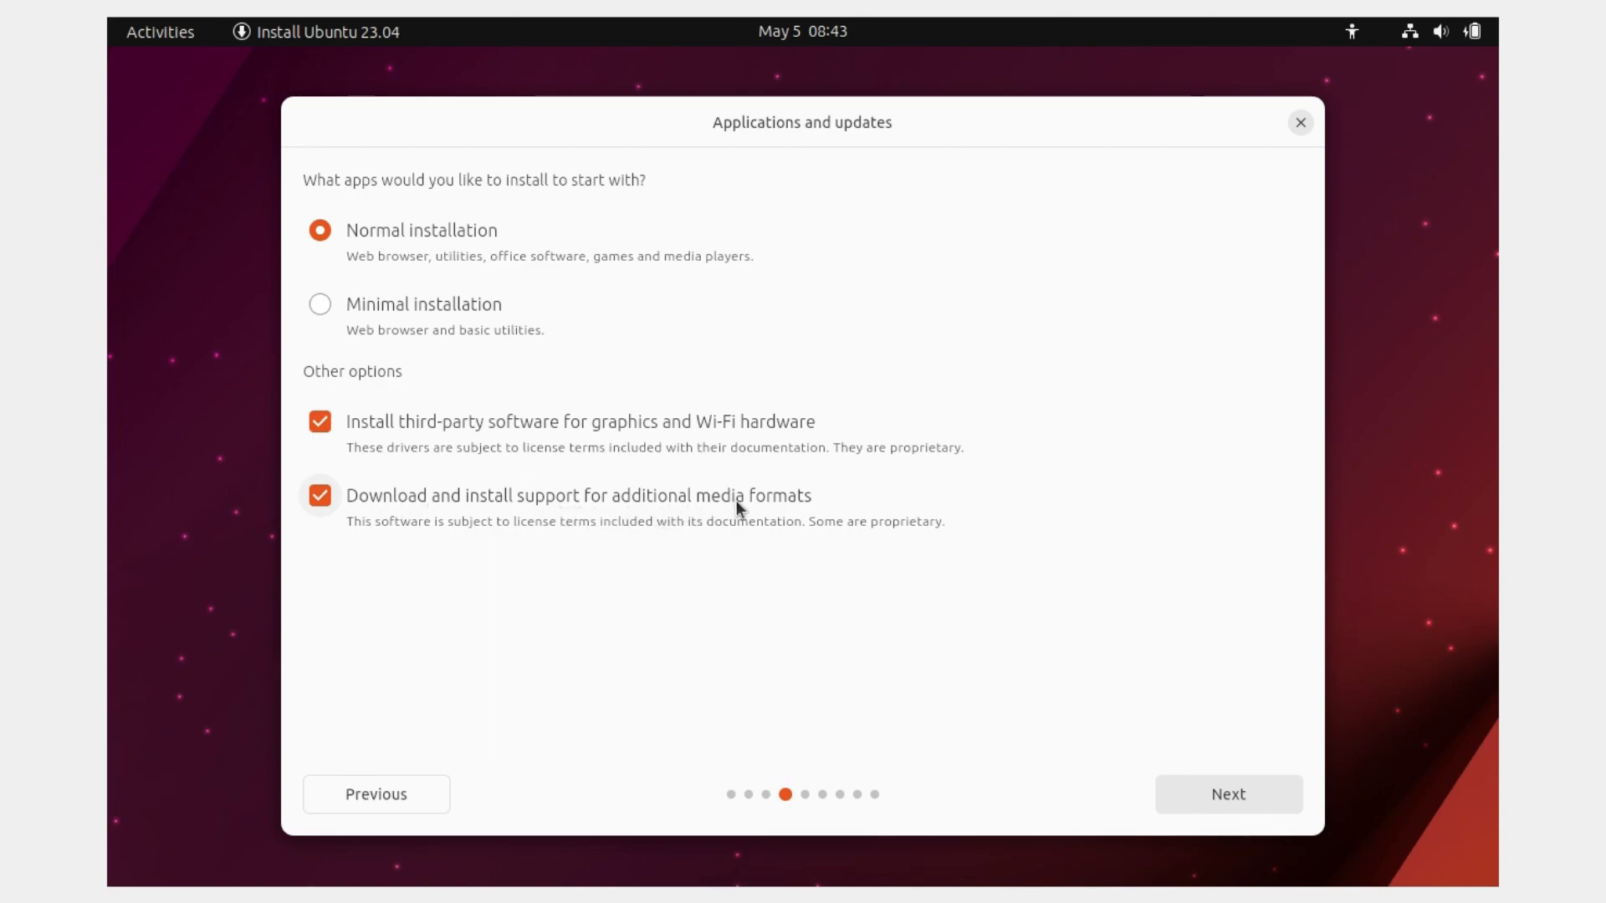
click(1225, 810)
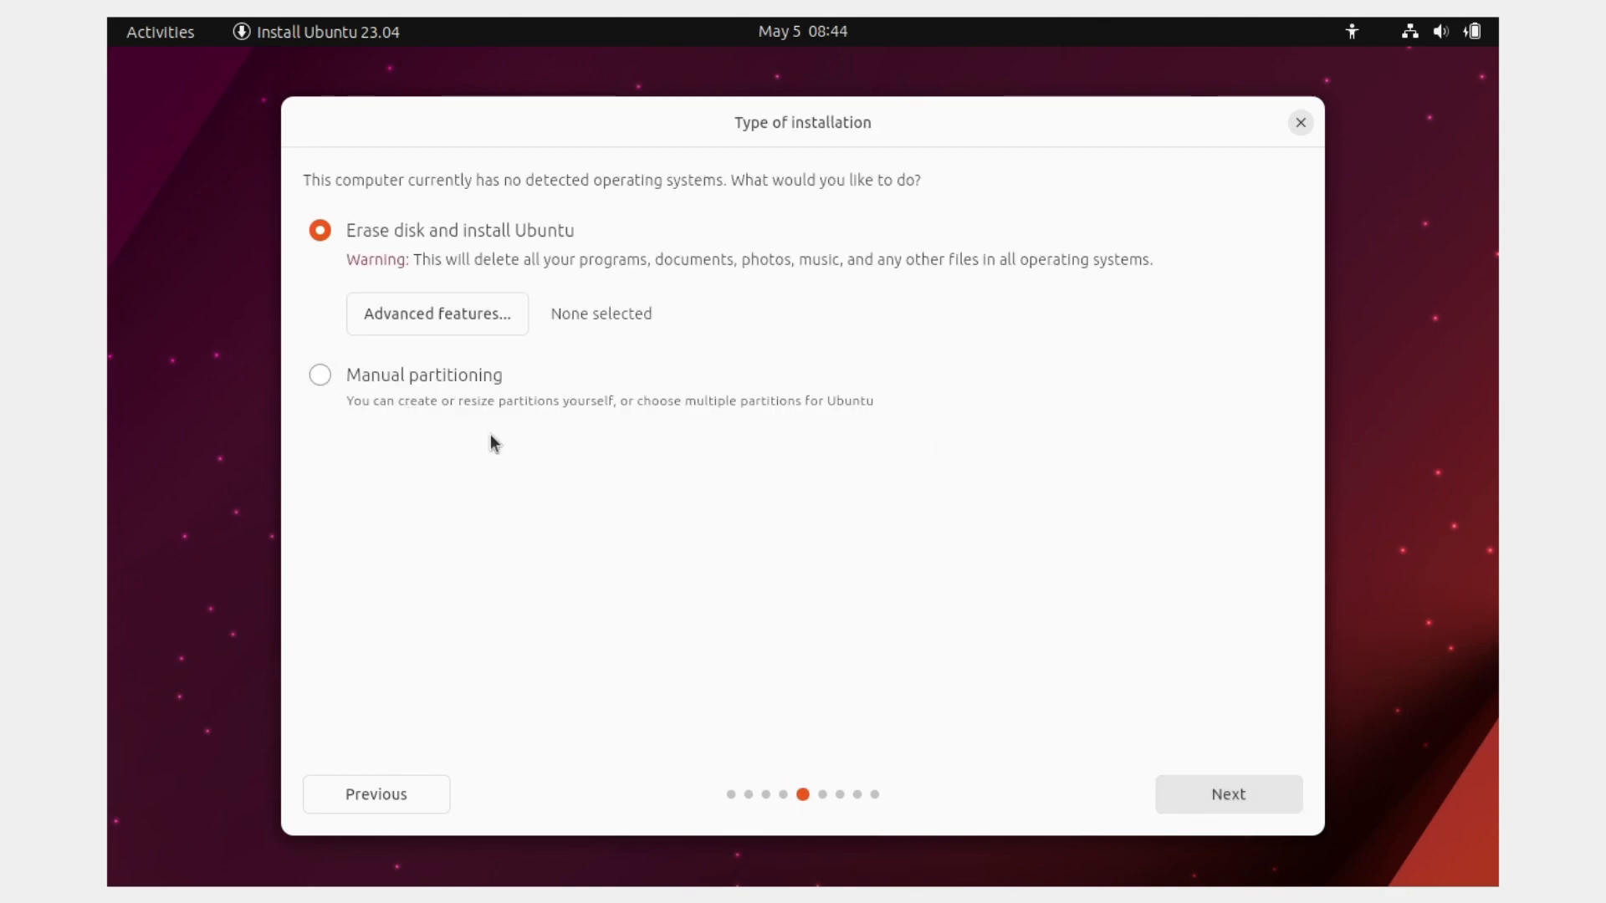
click(416, 376)
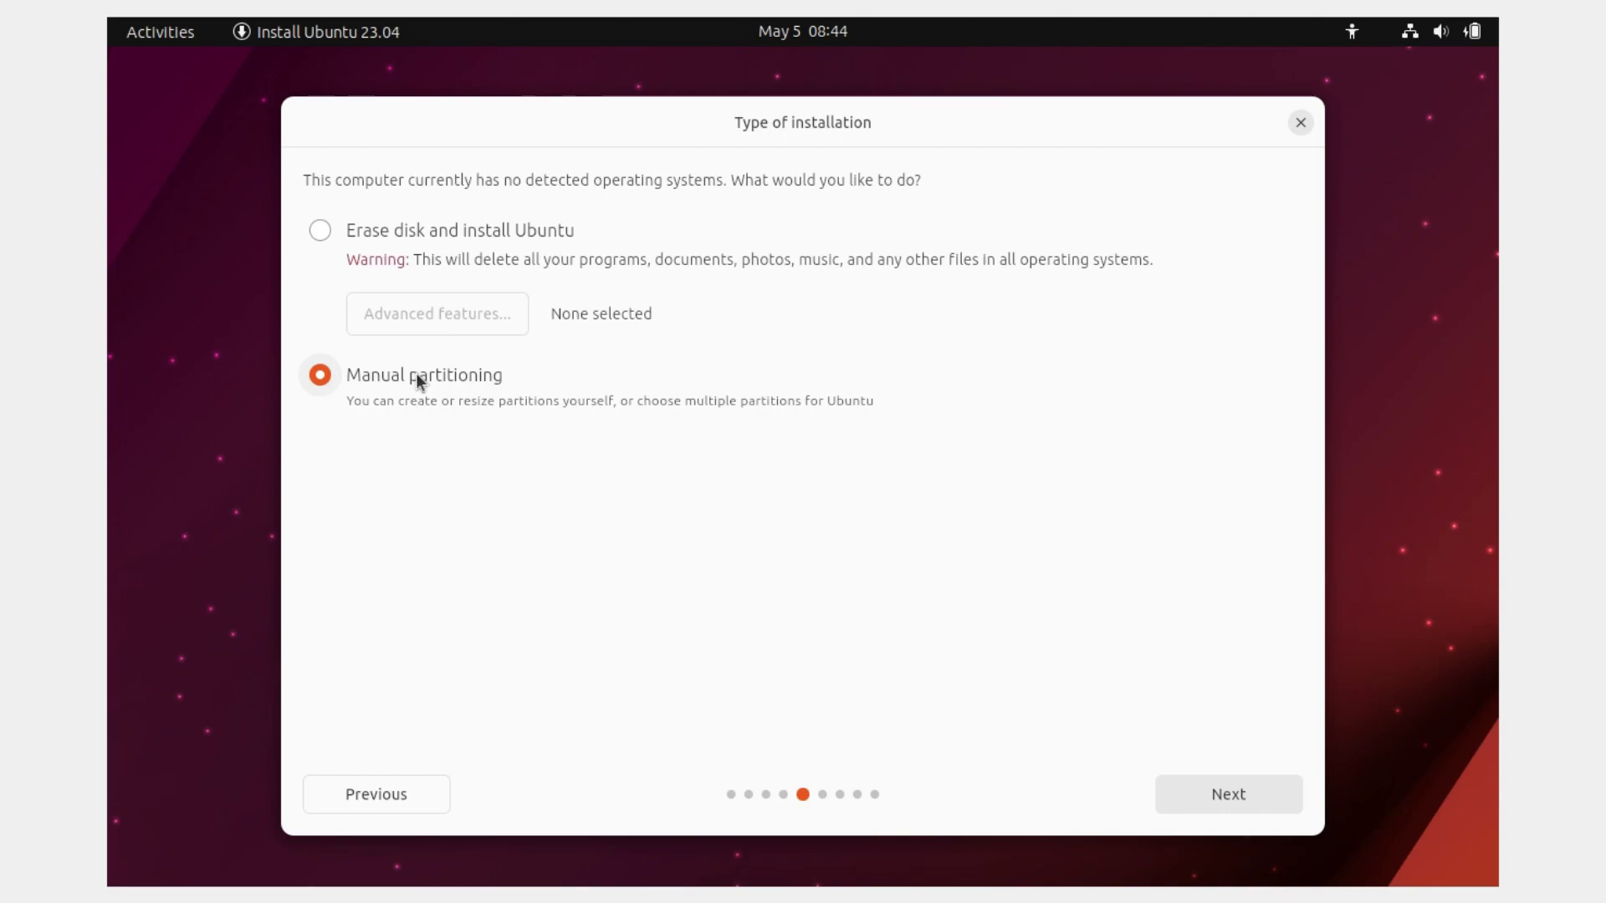
click(1212, 798)
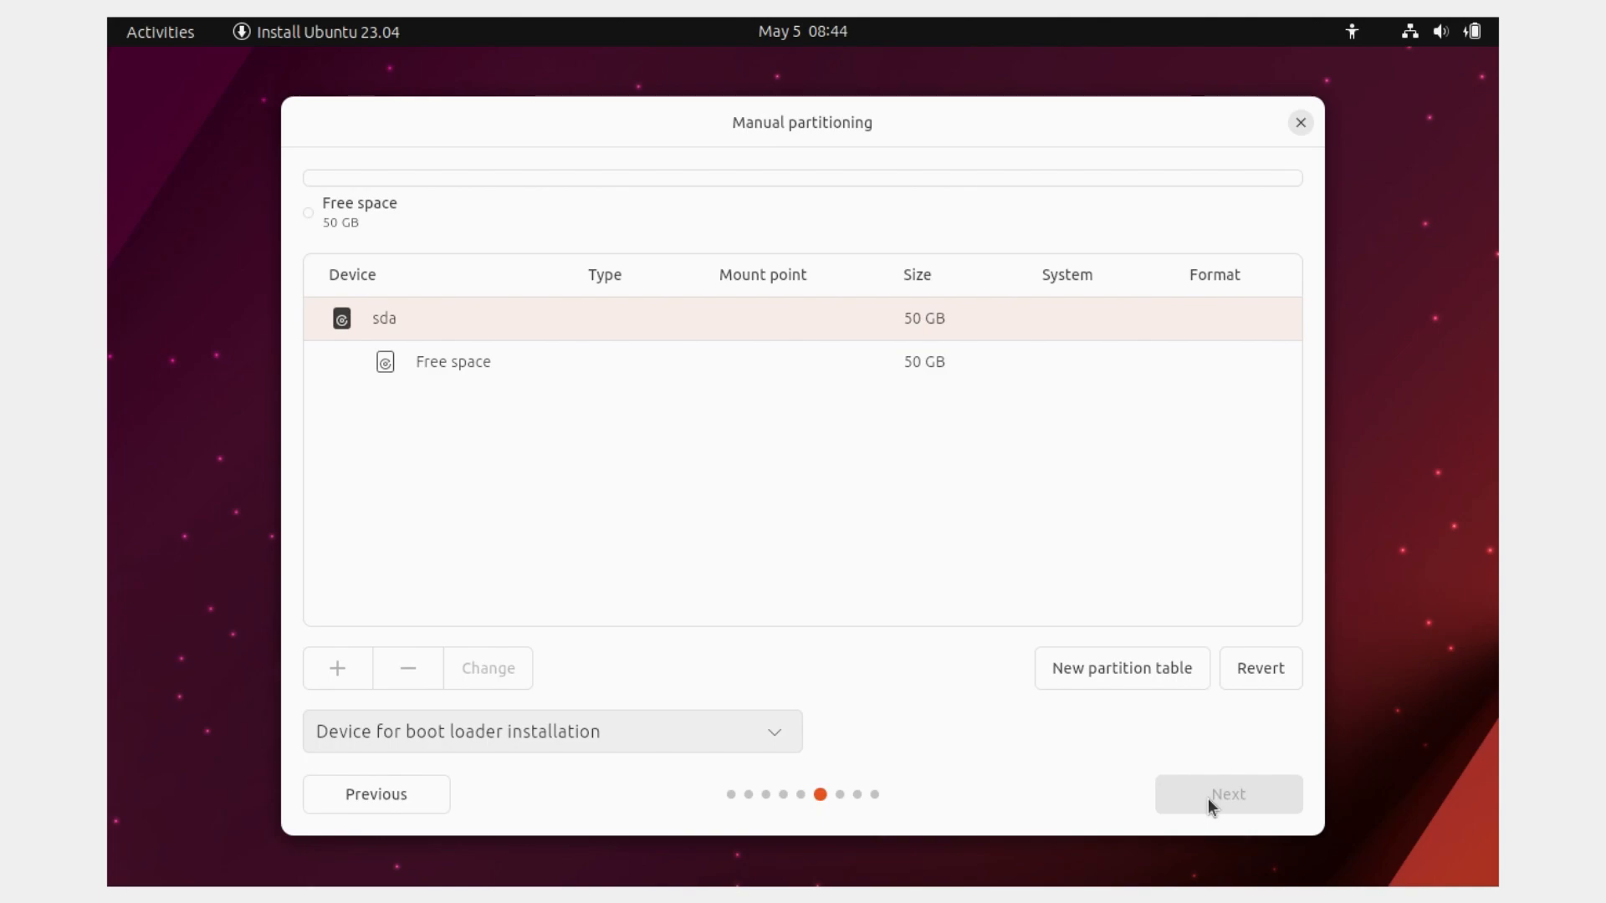
click(402, 808)
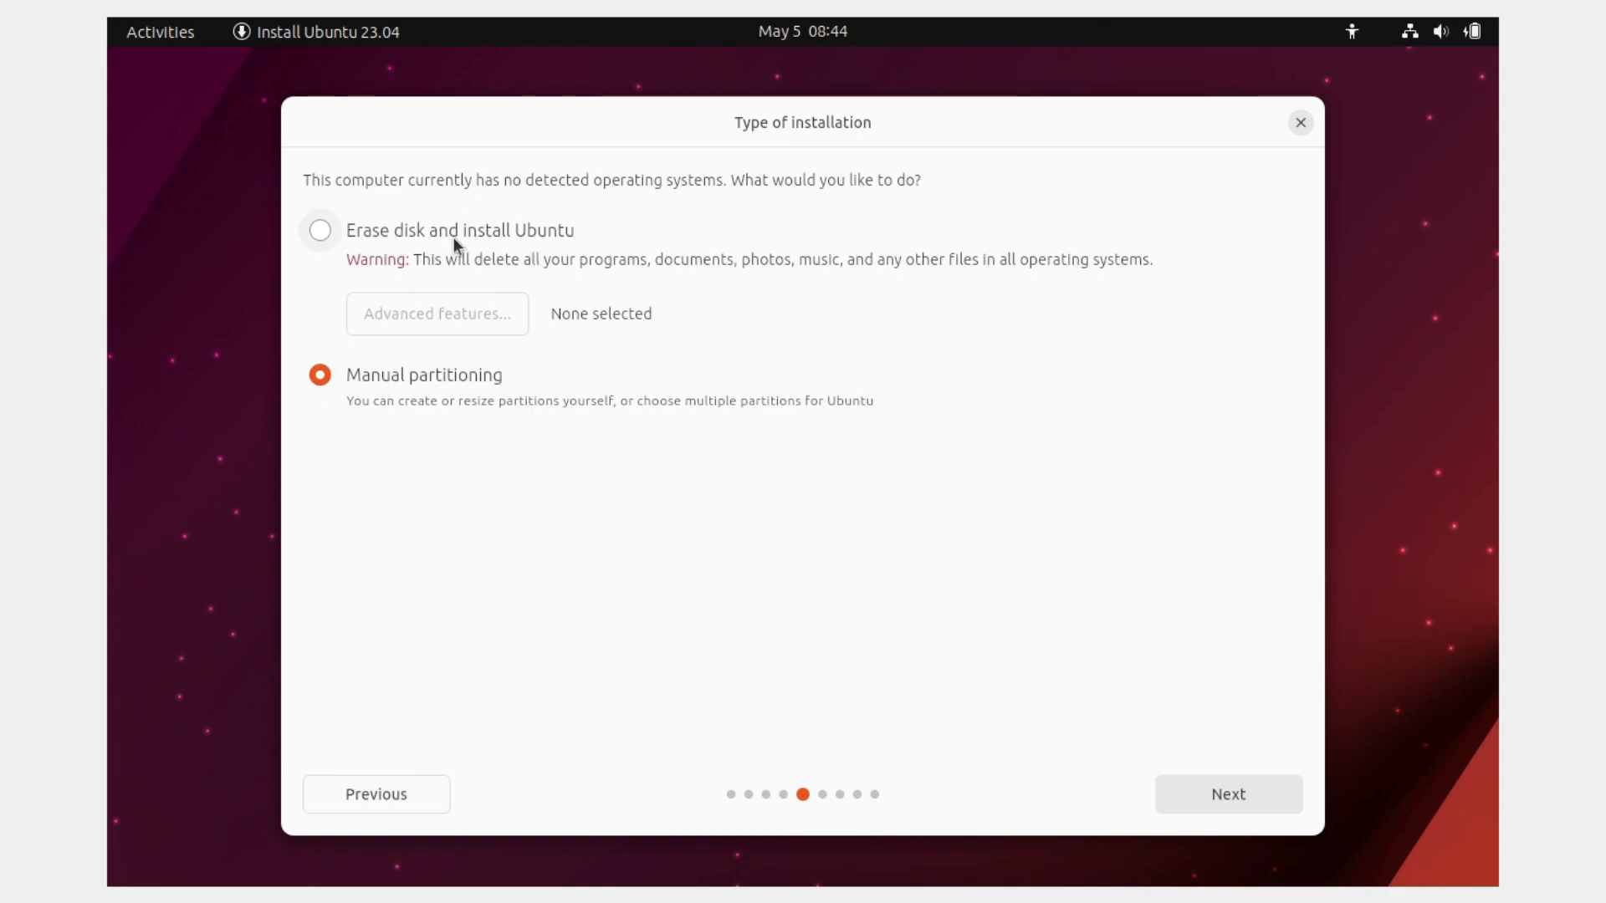
Select Erase disk and install Ubuntu as the installation type and start the installation.
click(406, 230)
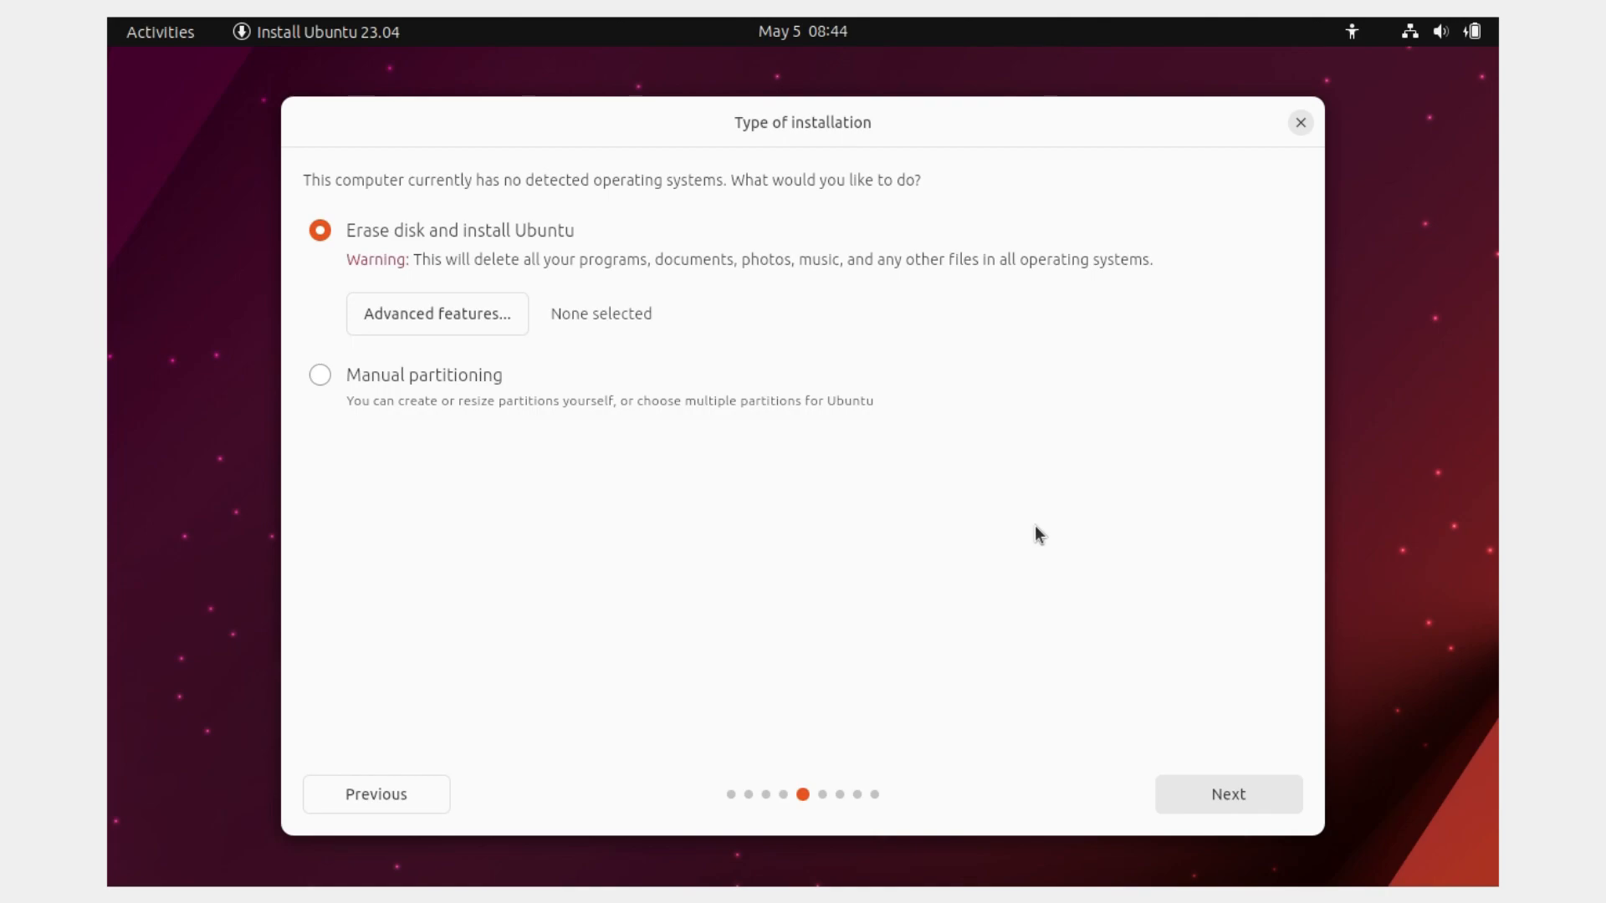
click(1227, 801)
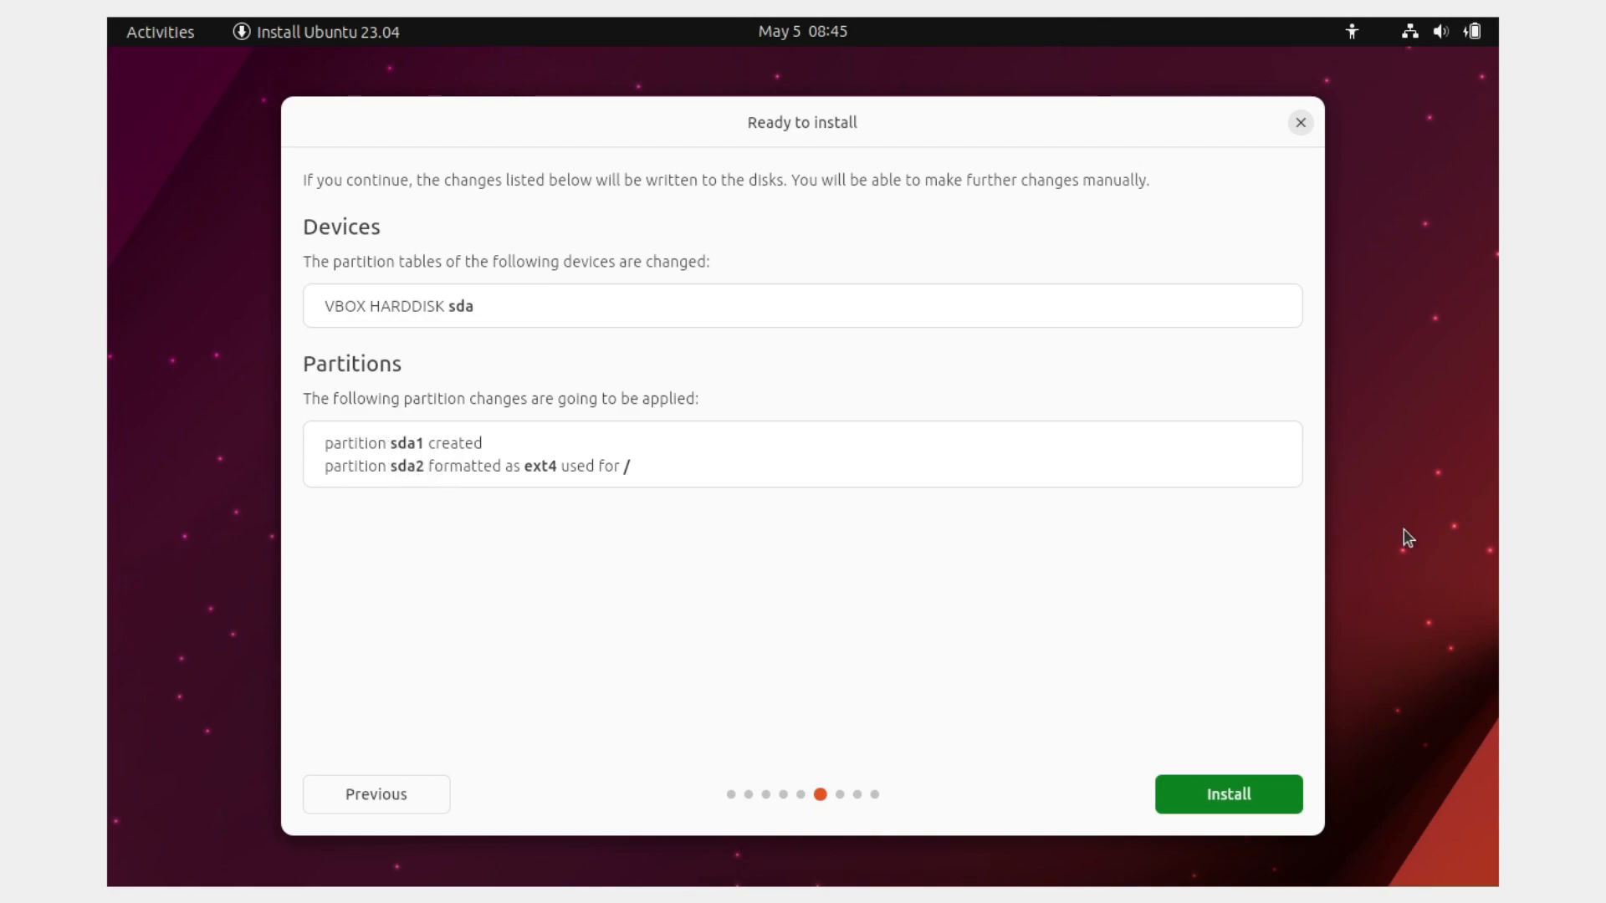
click(1254, 809)
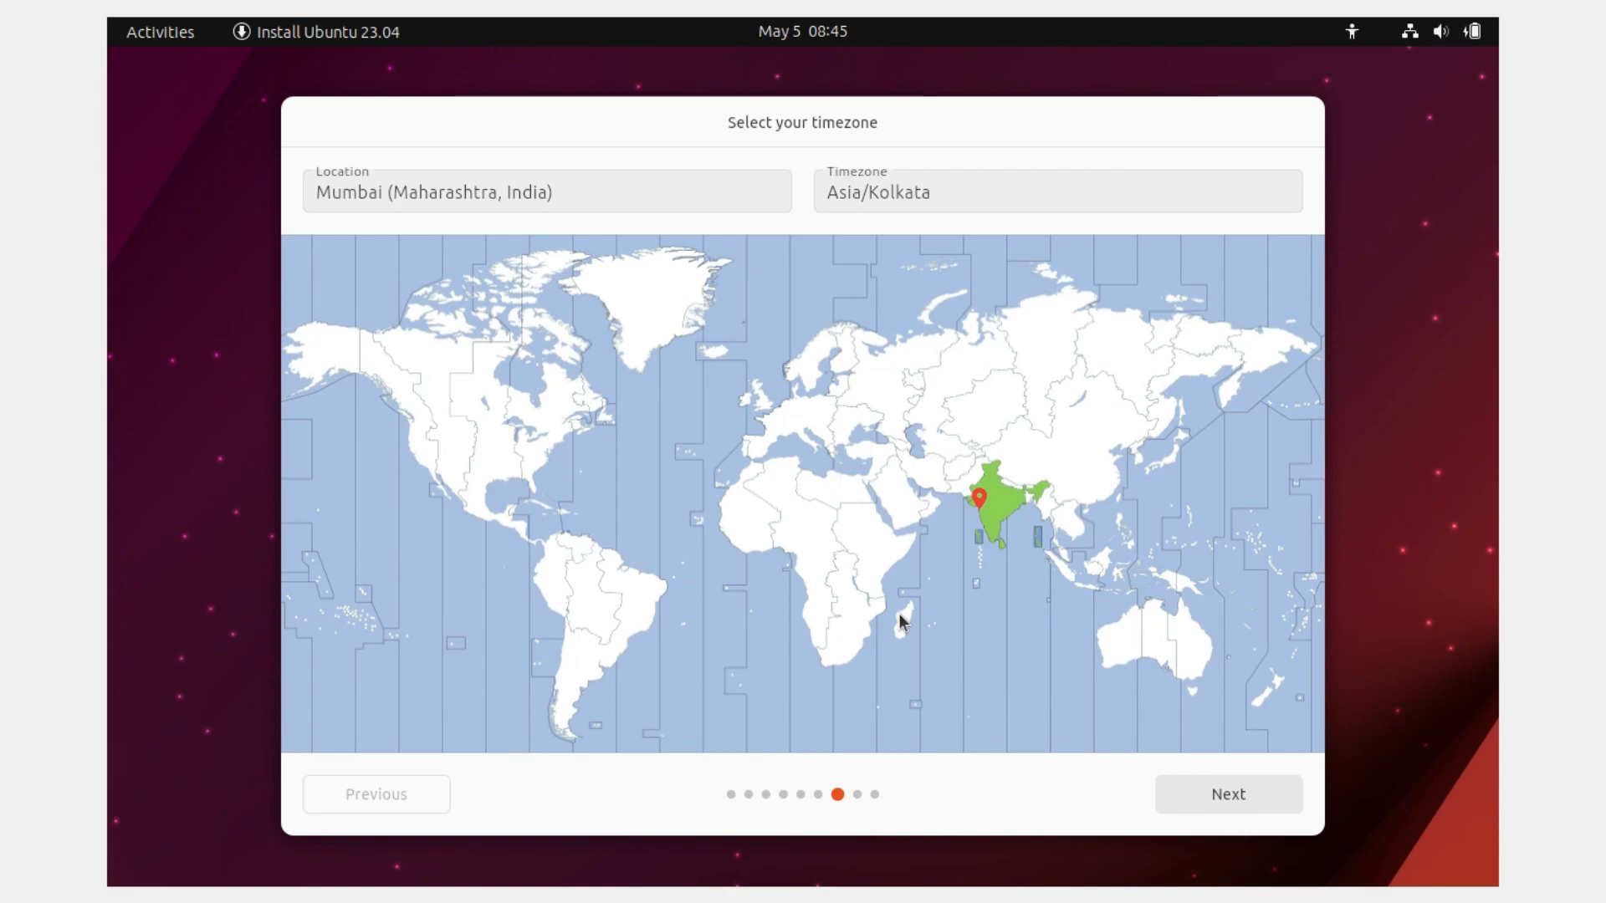
Pick India on the timezone map, giving Mumbai and Asia/Kolkata, and continue to the account setup.
click(1003, 496)
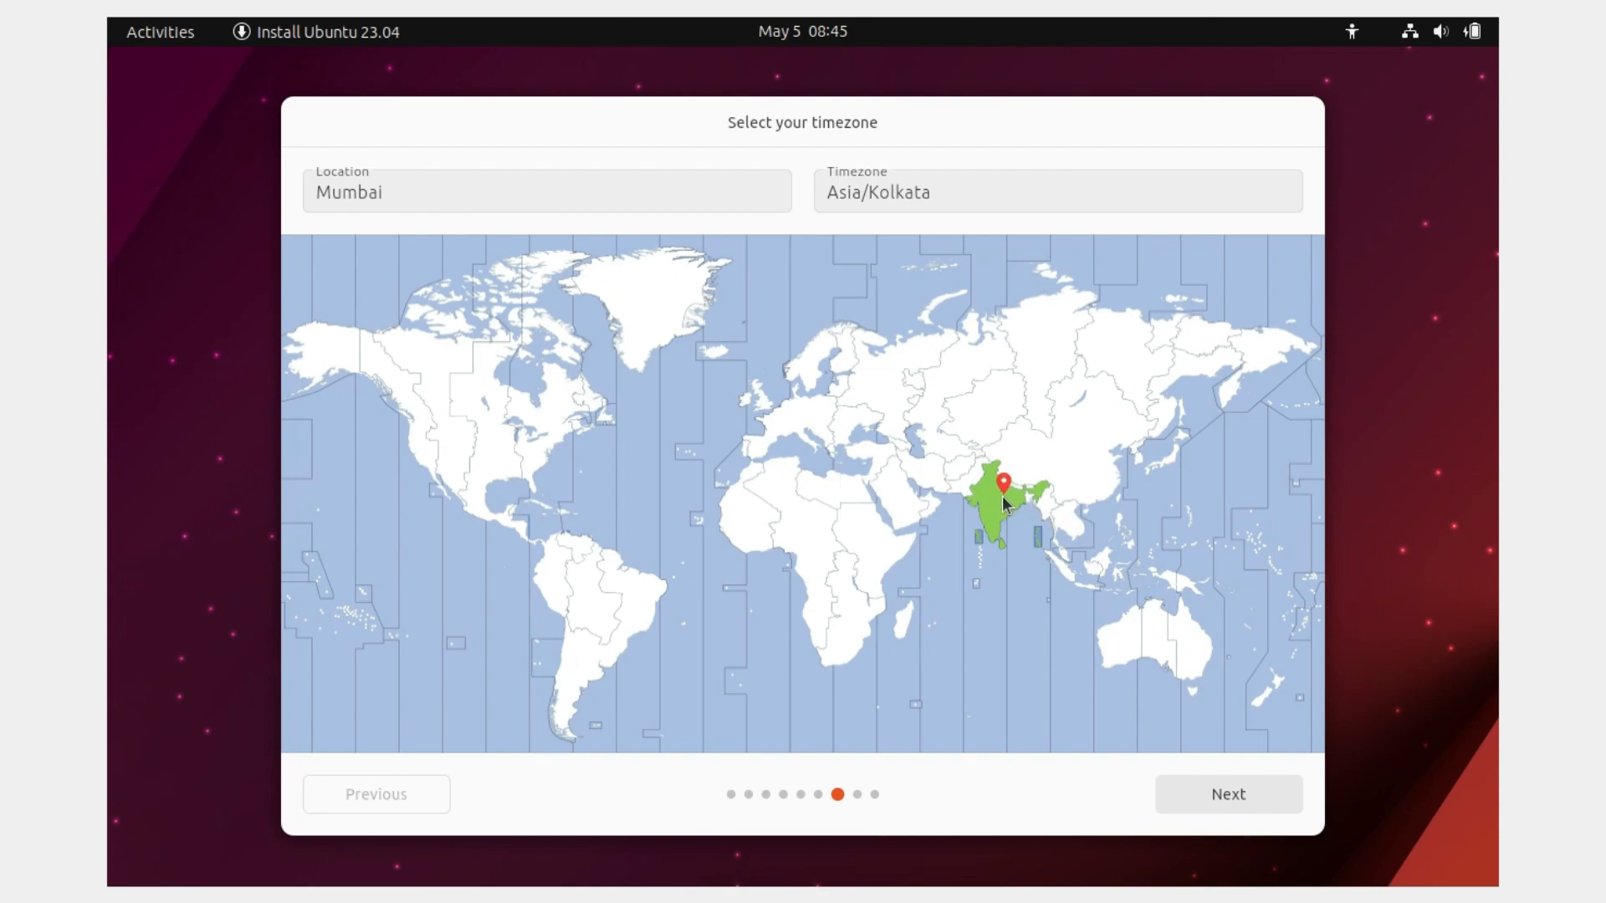
click(991, 508)
click(977, 485)
click(1007, 505)
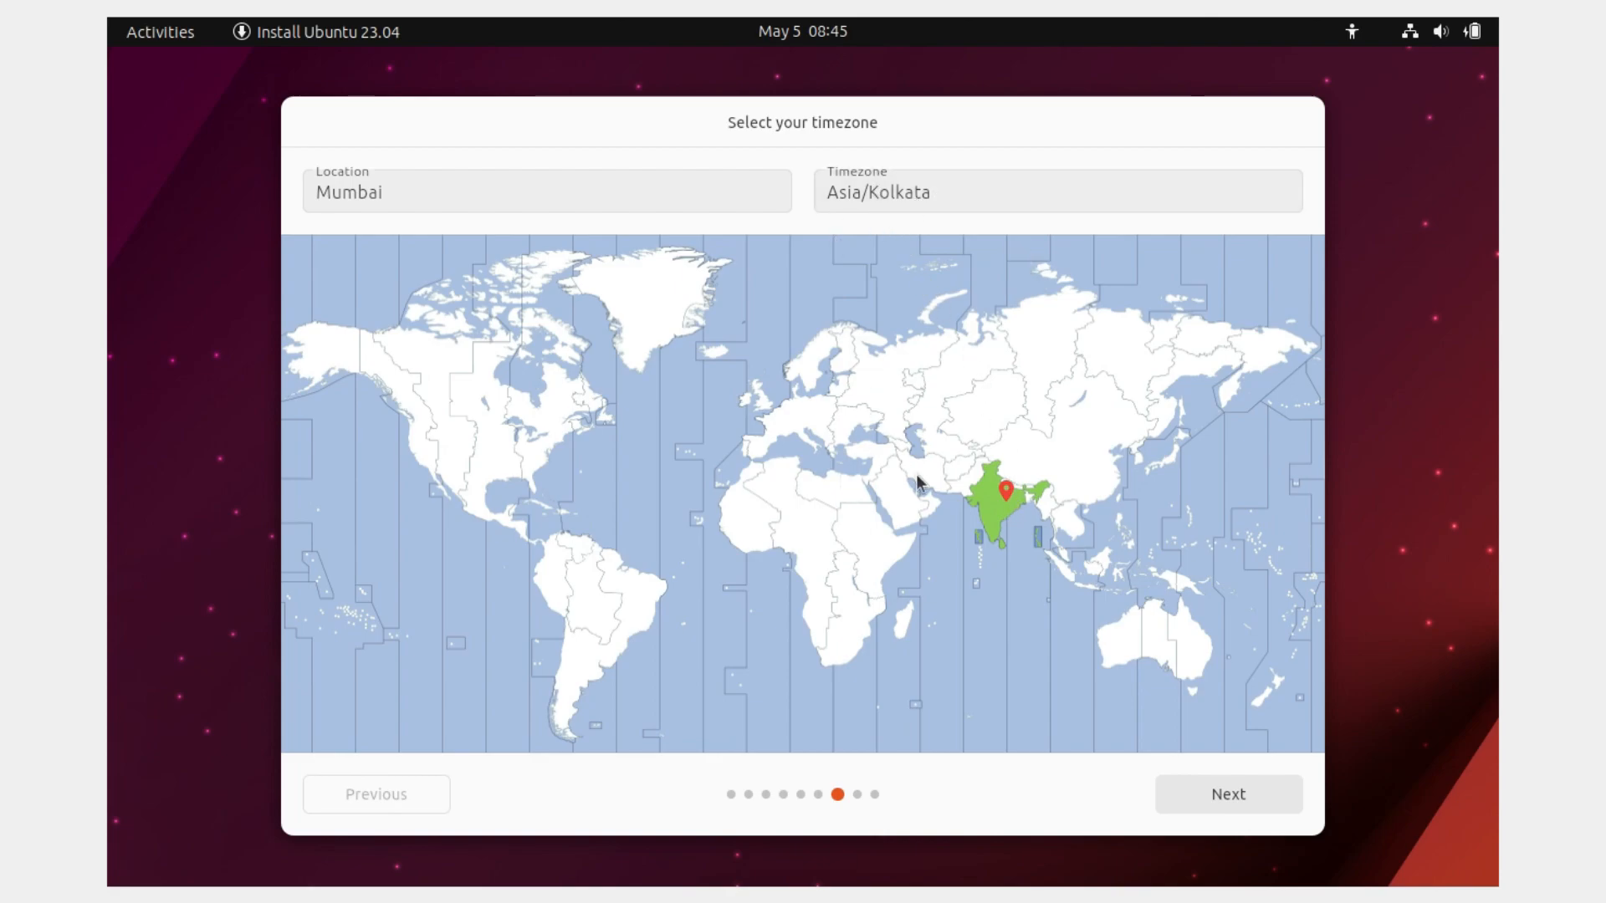
click(1217, 798)
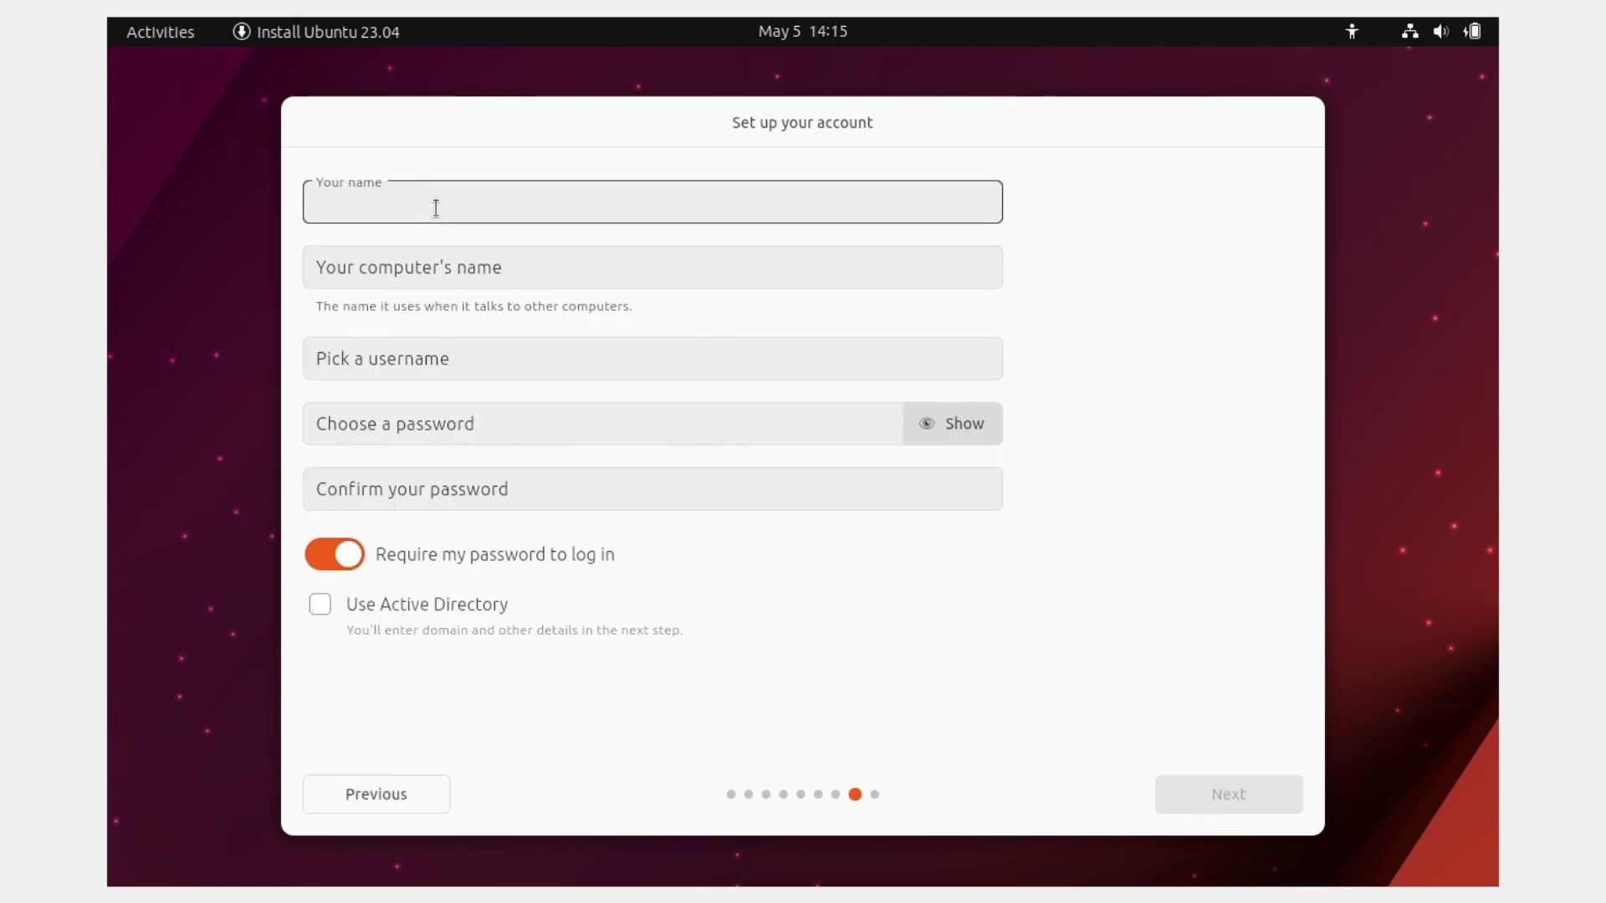
Enter the account owner's full name and set the computer's name to t3.
text(Tanzeel Osama)
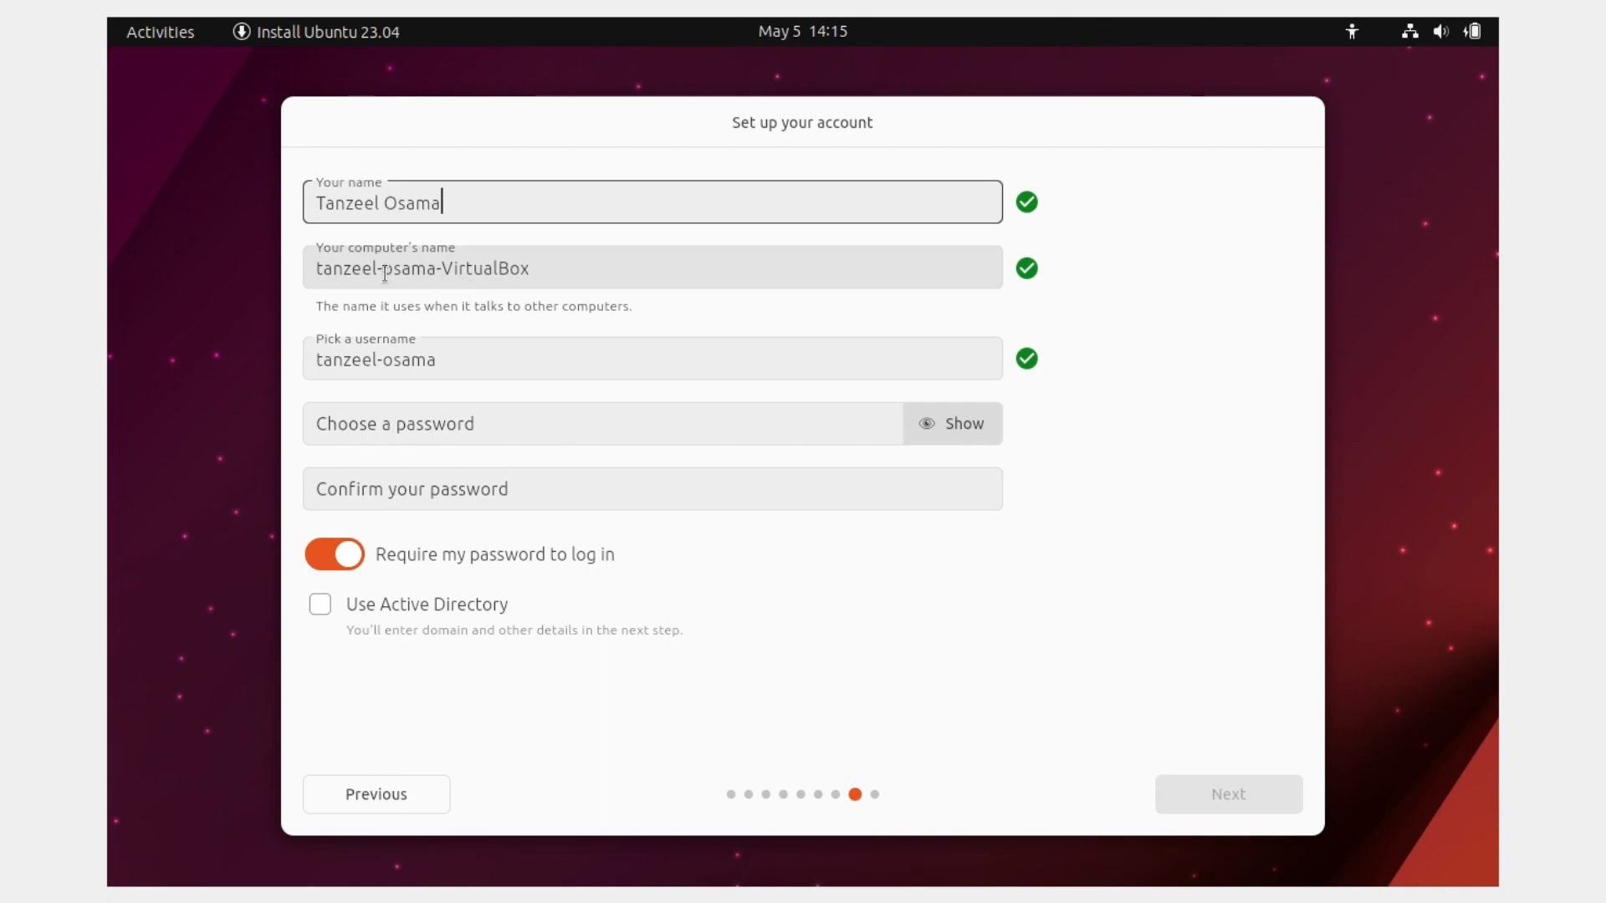
key(Tab)
click(436, 269)
drag(575, 263, 324, 276)
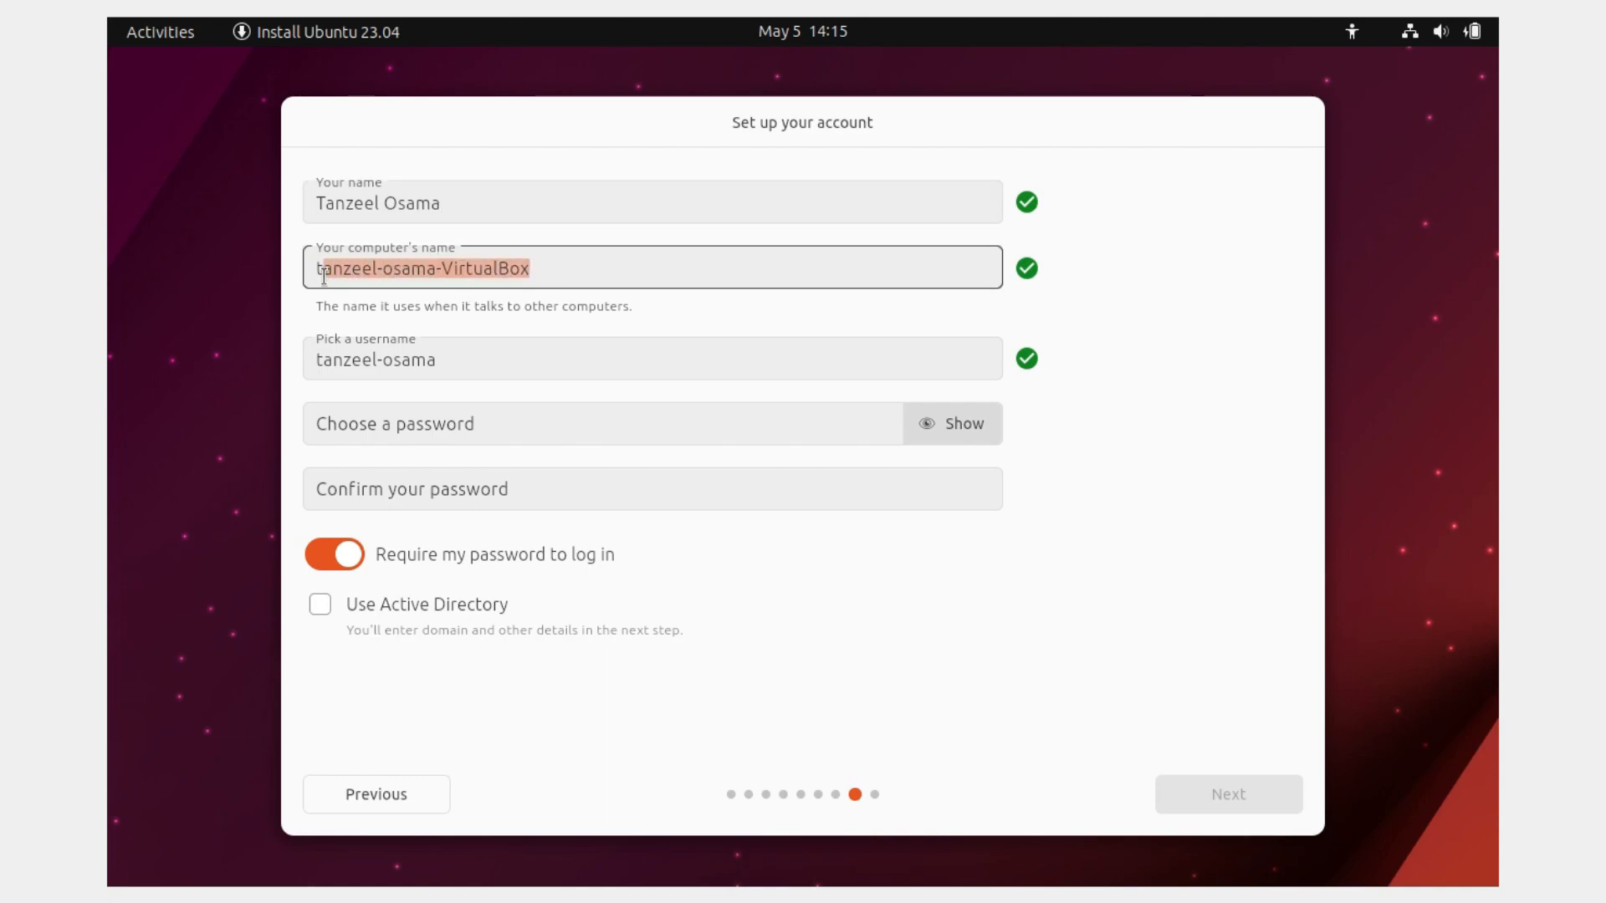
text(3)
Shorten the suggested username to the first name by removing the hyphen and surname.
key(Tab)
key(End)
key(shift+Left)
key(shift+Left)
key(shift+Left)
key(shift+Left)
key(shift+Left)
key(shift+Left)
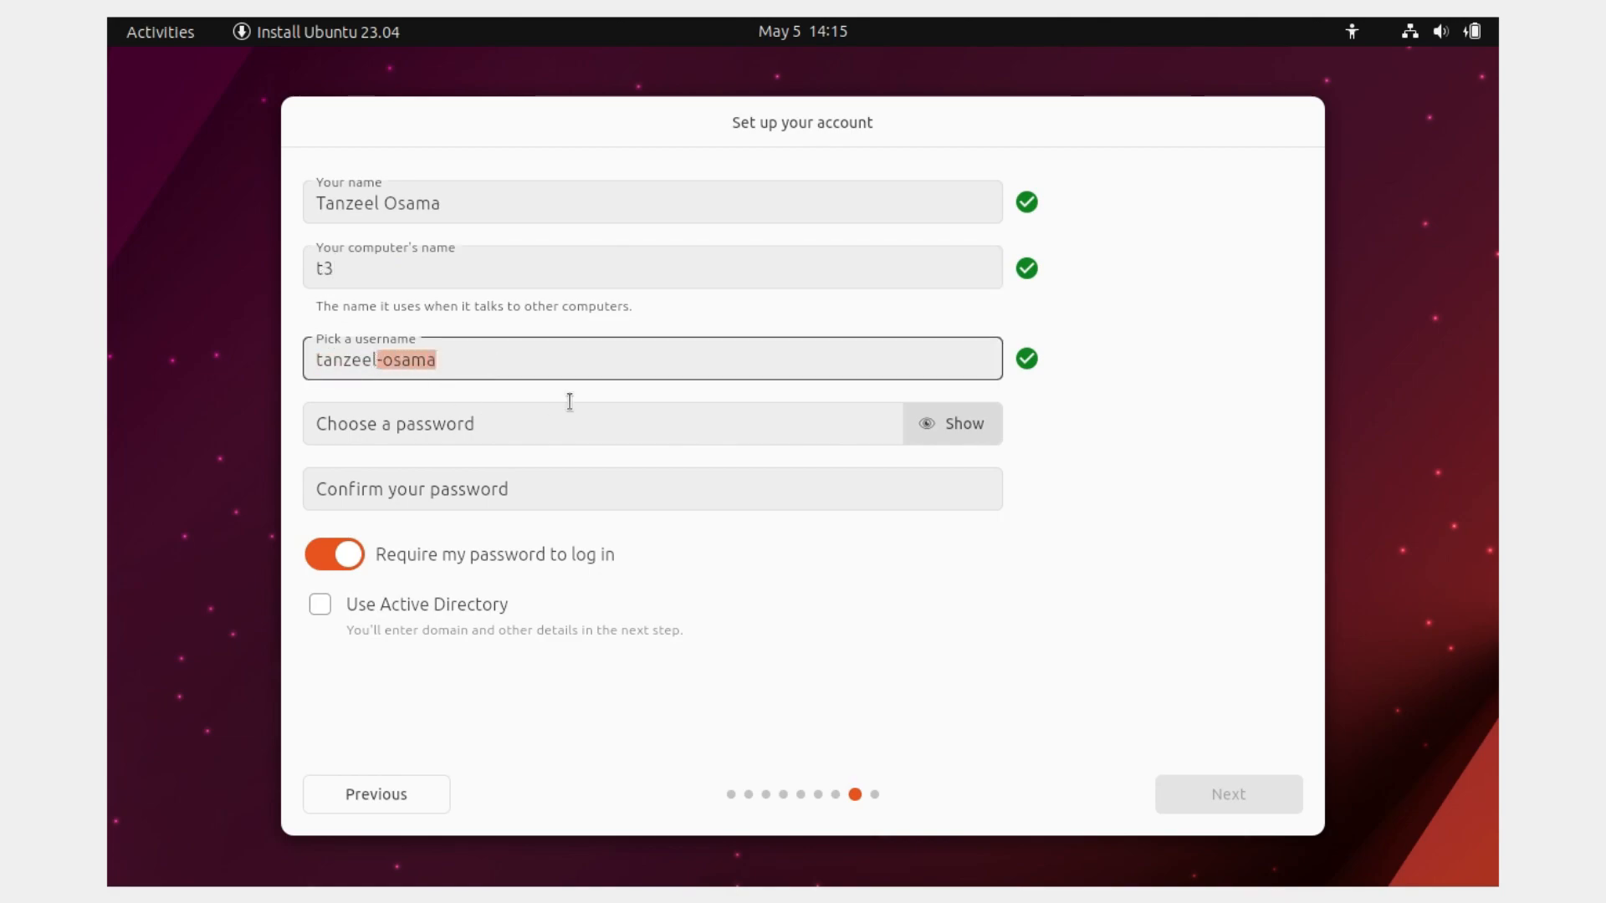
key(BackSpace)
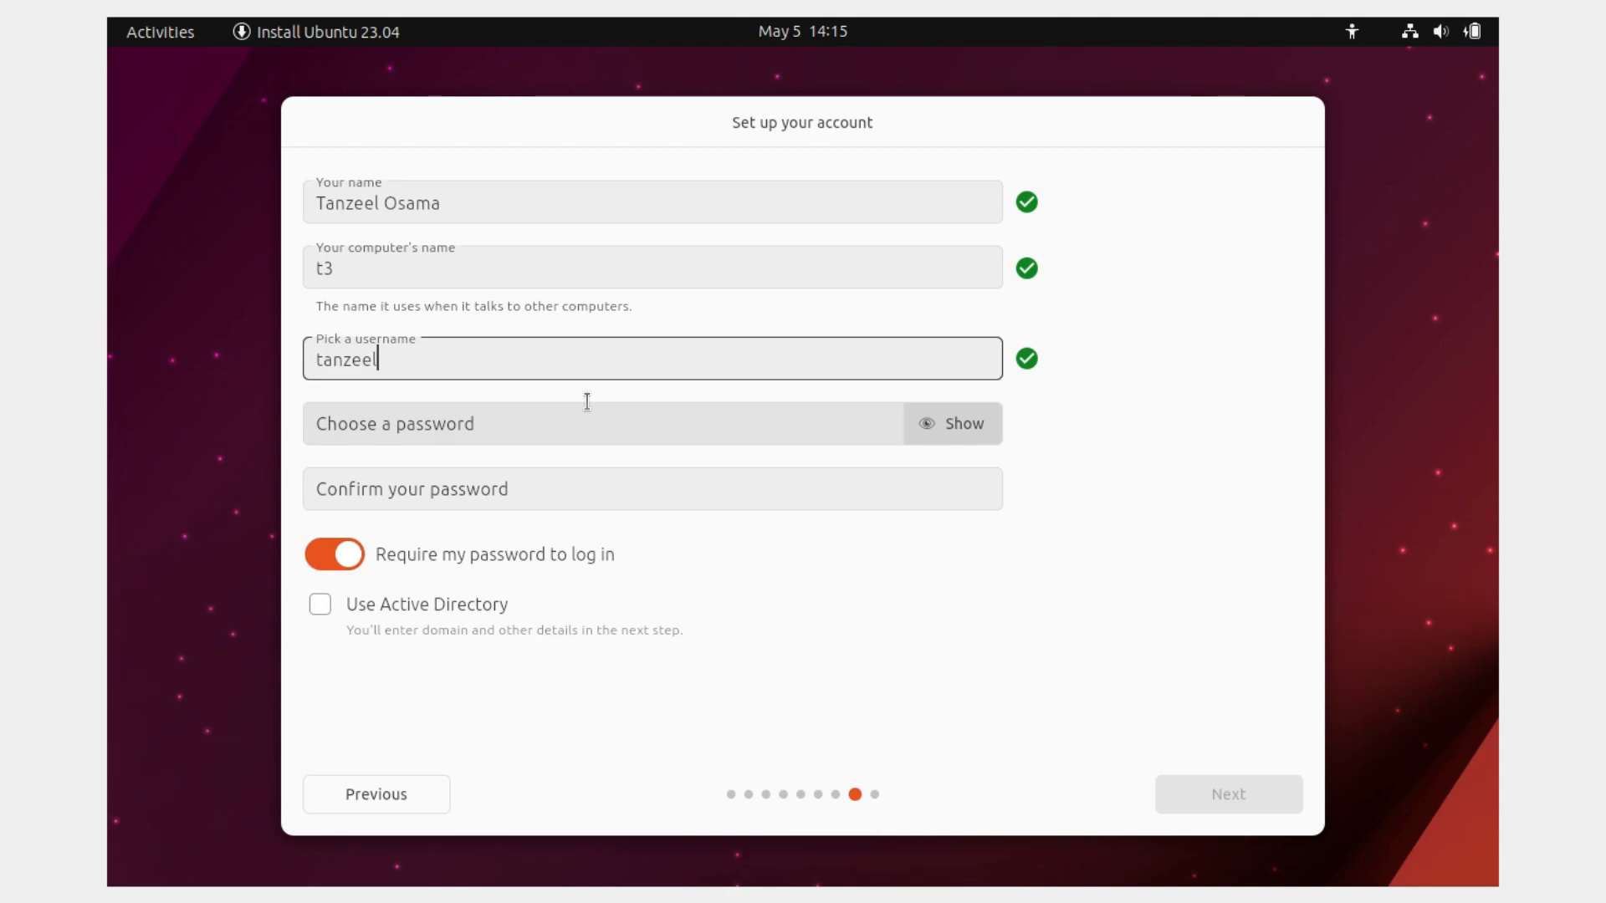
Enter and confirm the account password, keeping the password required at login, and continue to the theme choice.
click(613, 436)
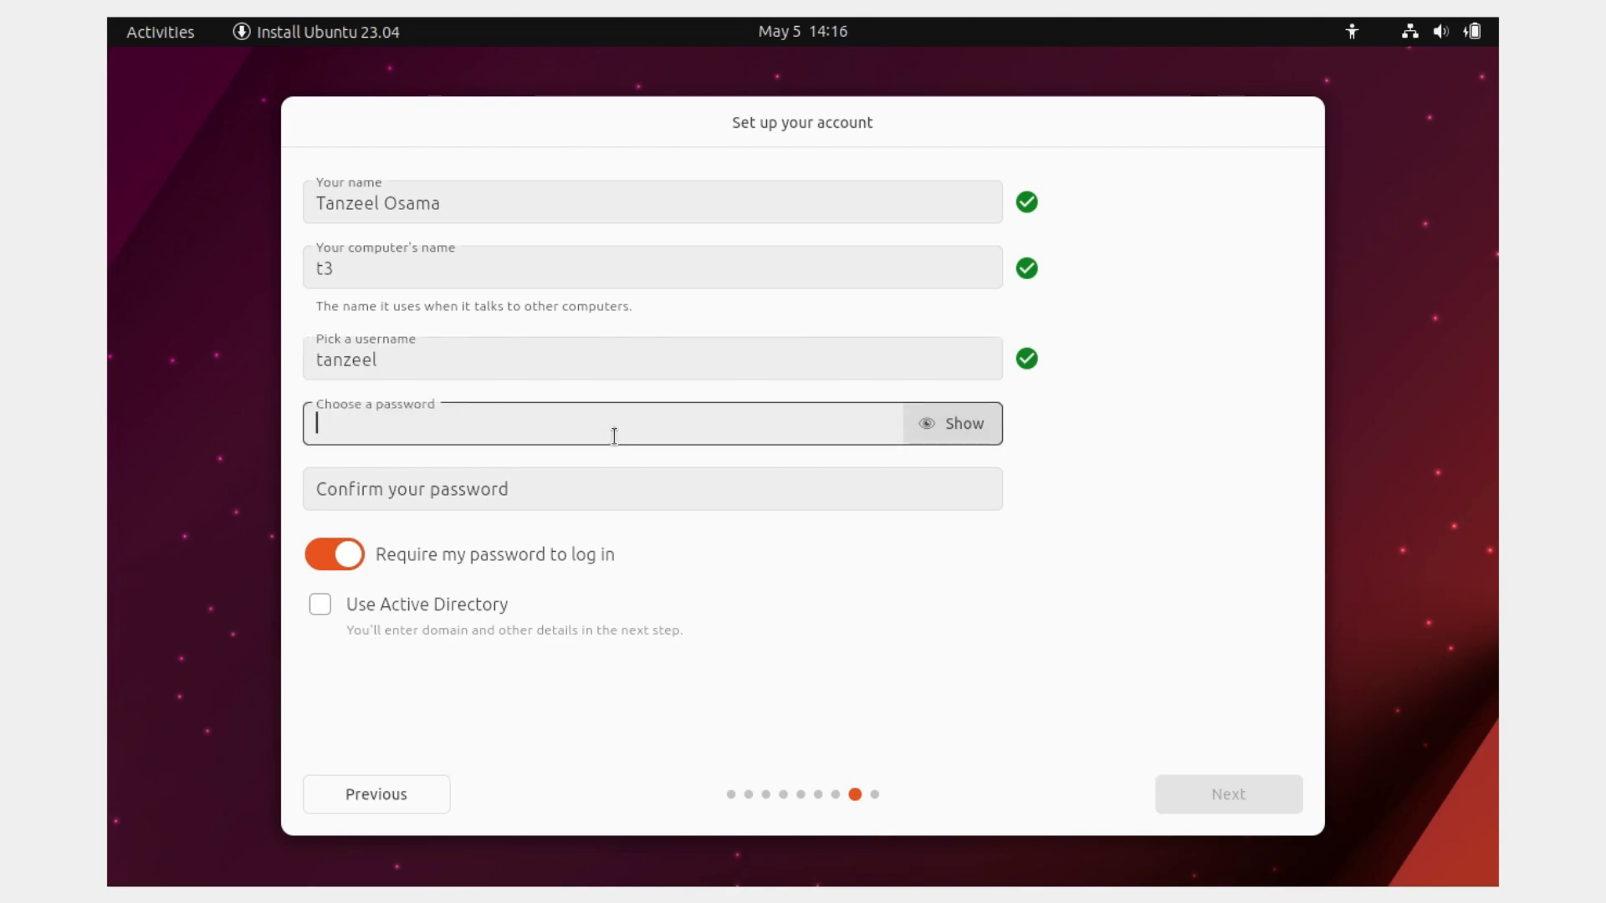
text(••••••)
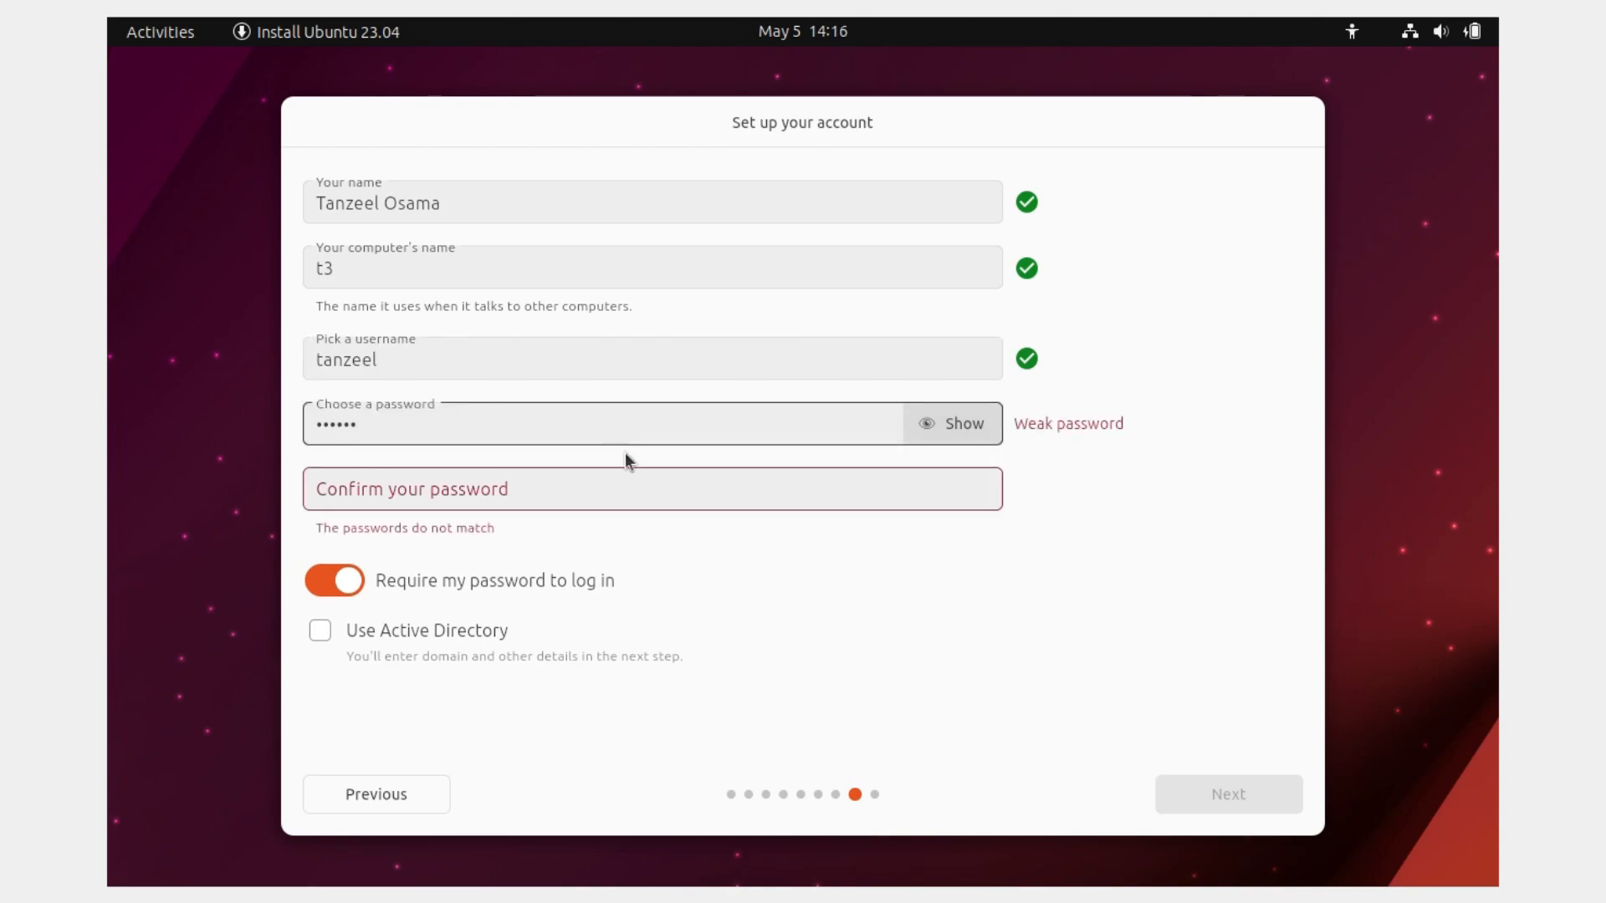
click(642, 498)
text(••••)
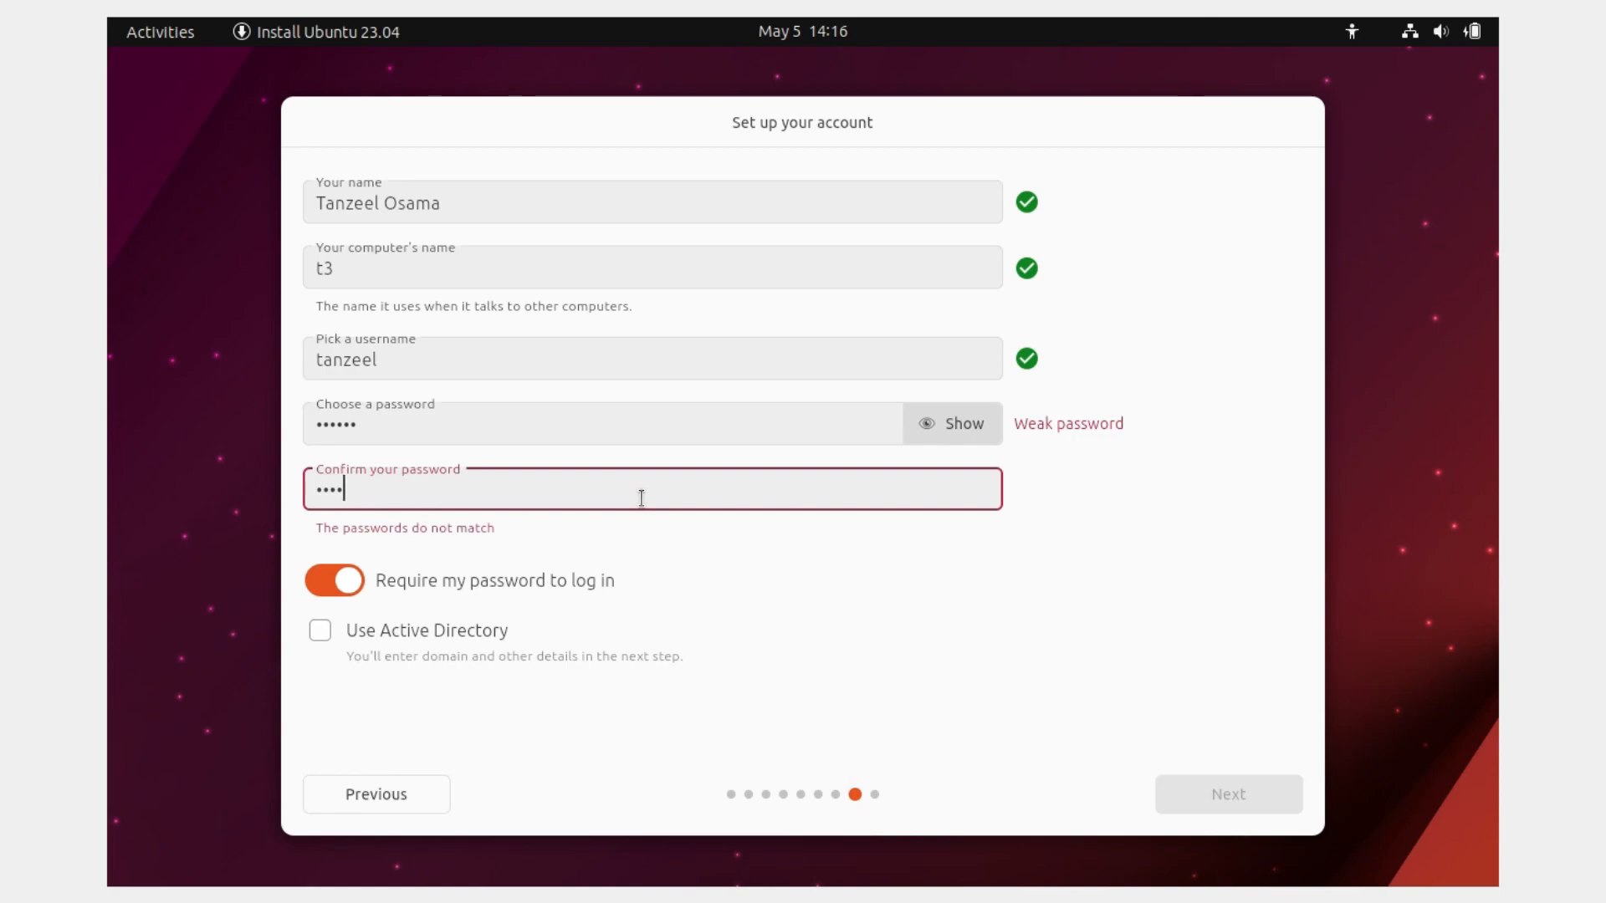
text(••)
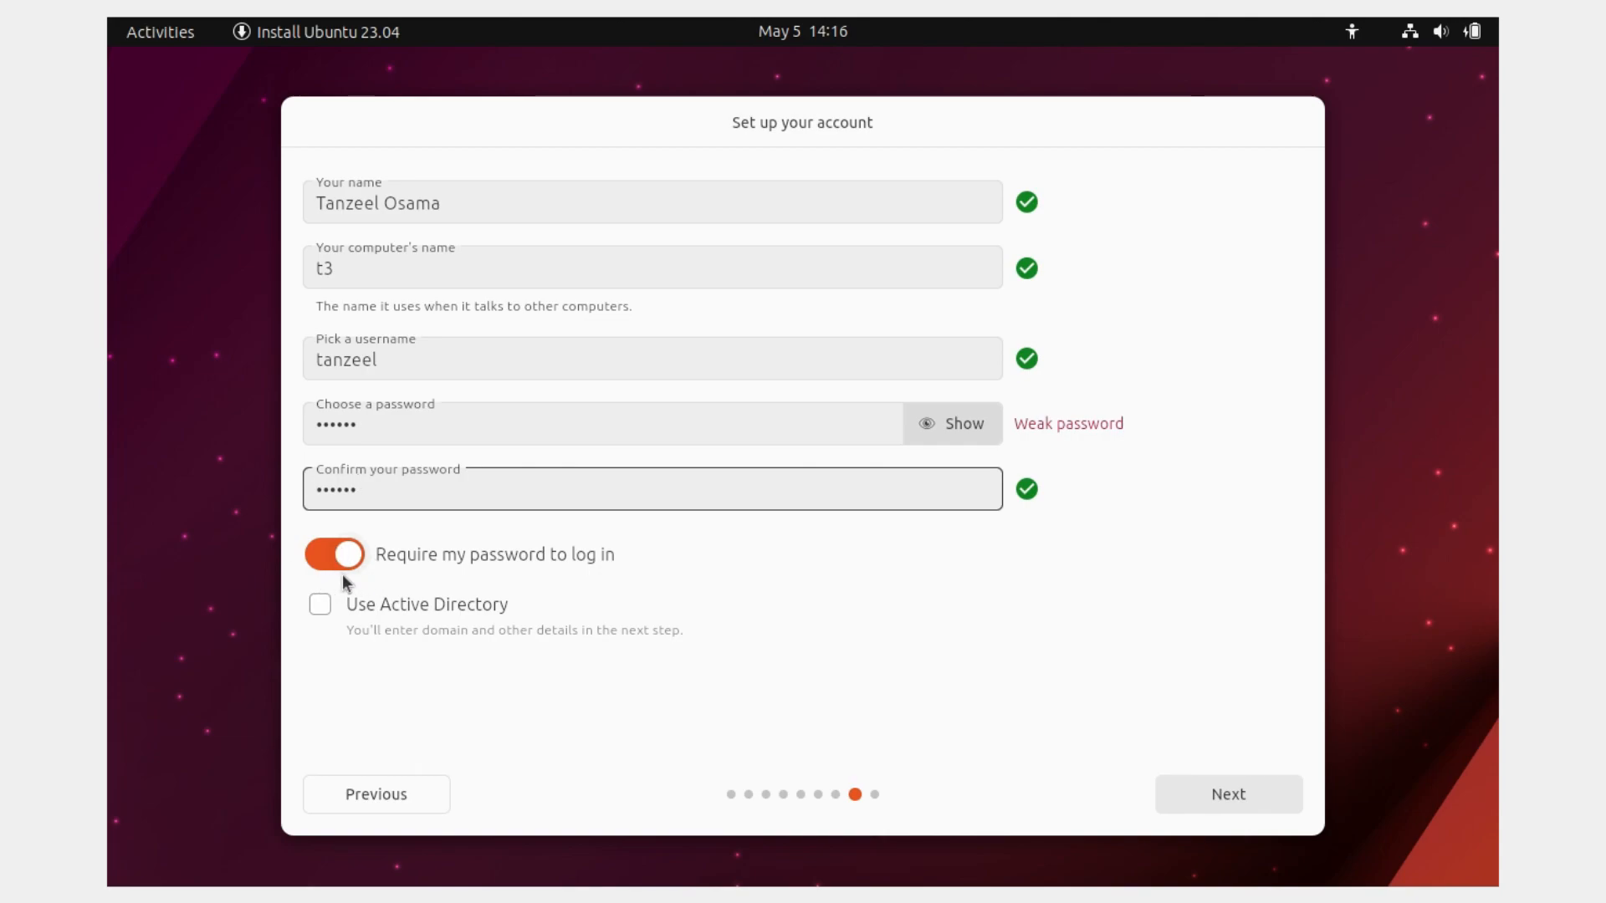
click(1222, 803)
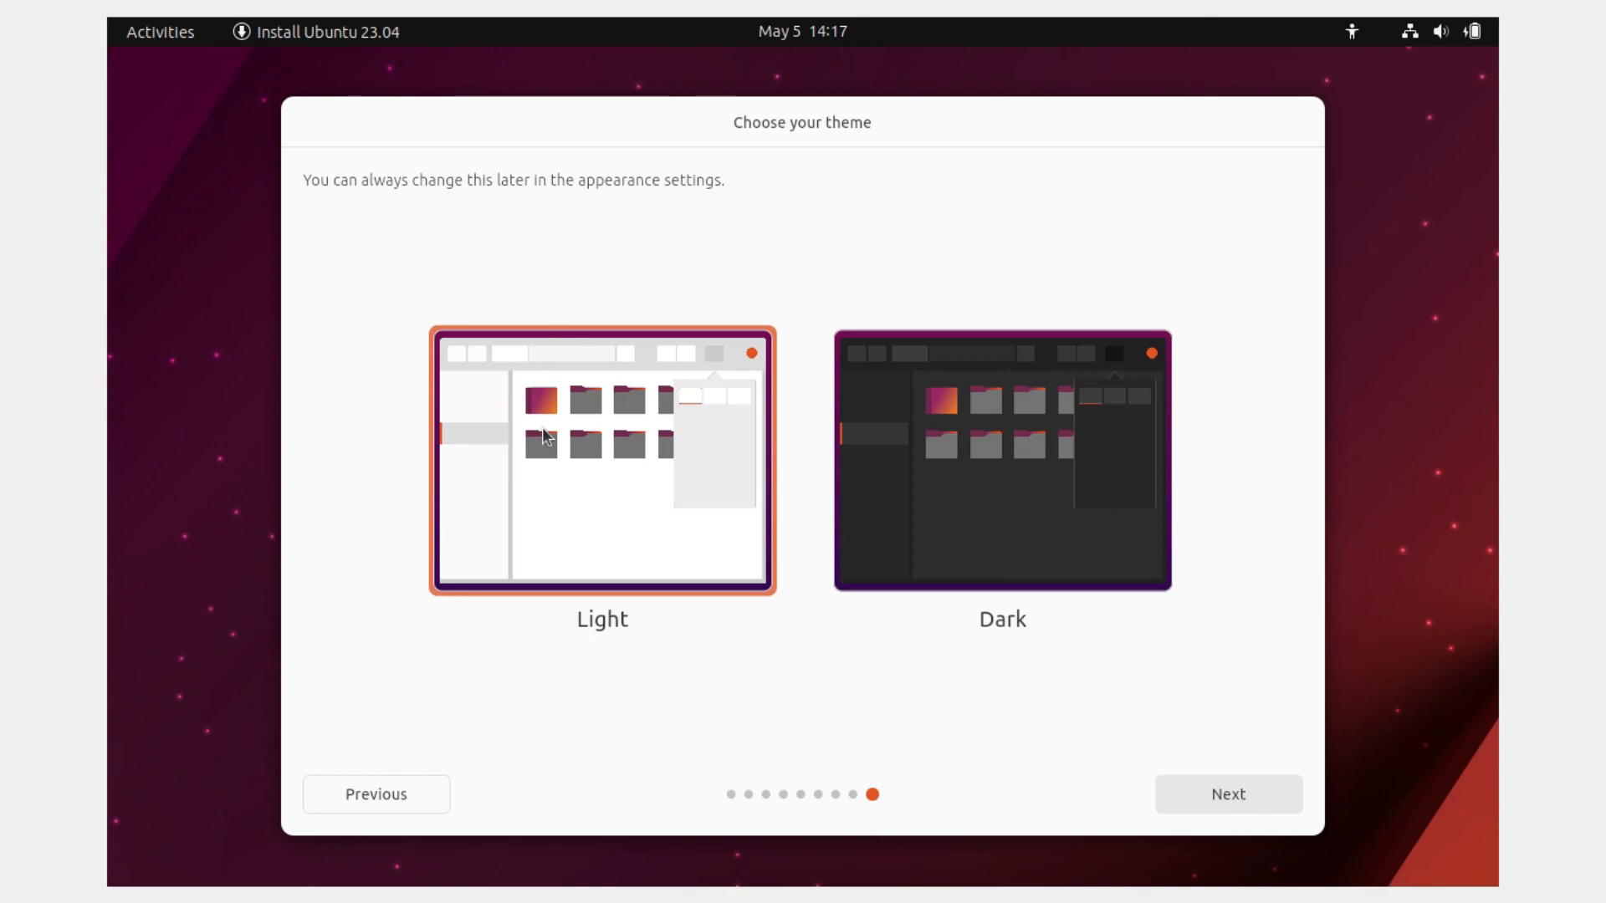
Choose the Dark theme, let the installation complete, and restart into the installed system.
click(1000, 481)
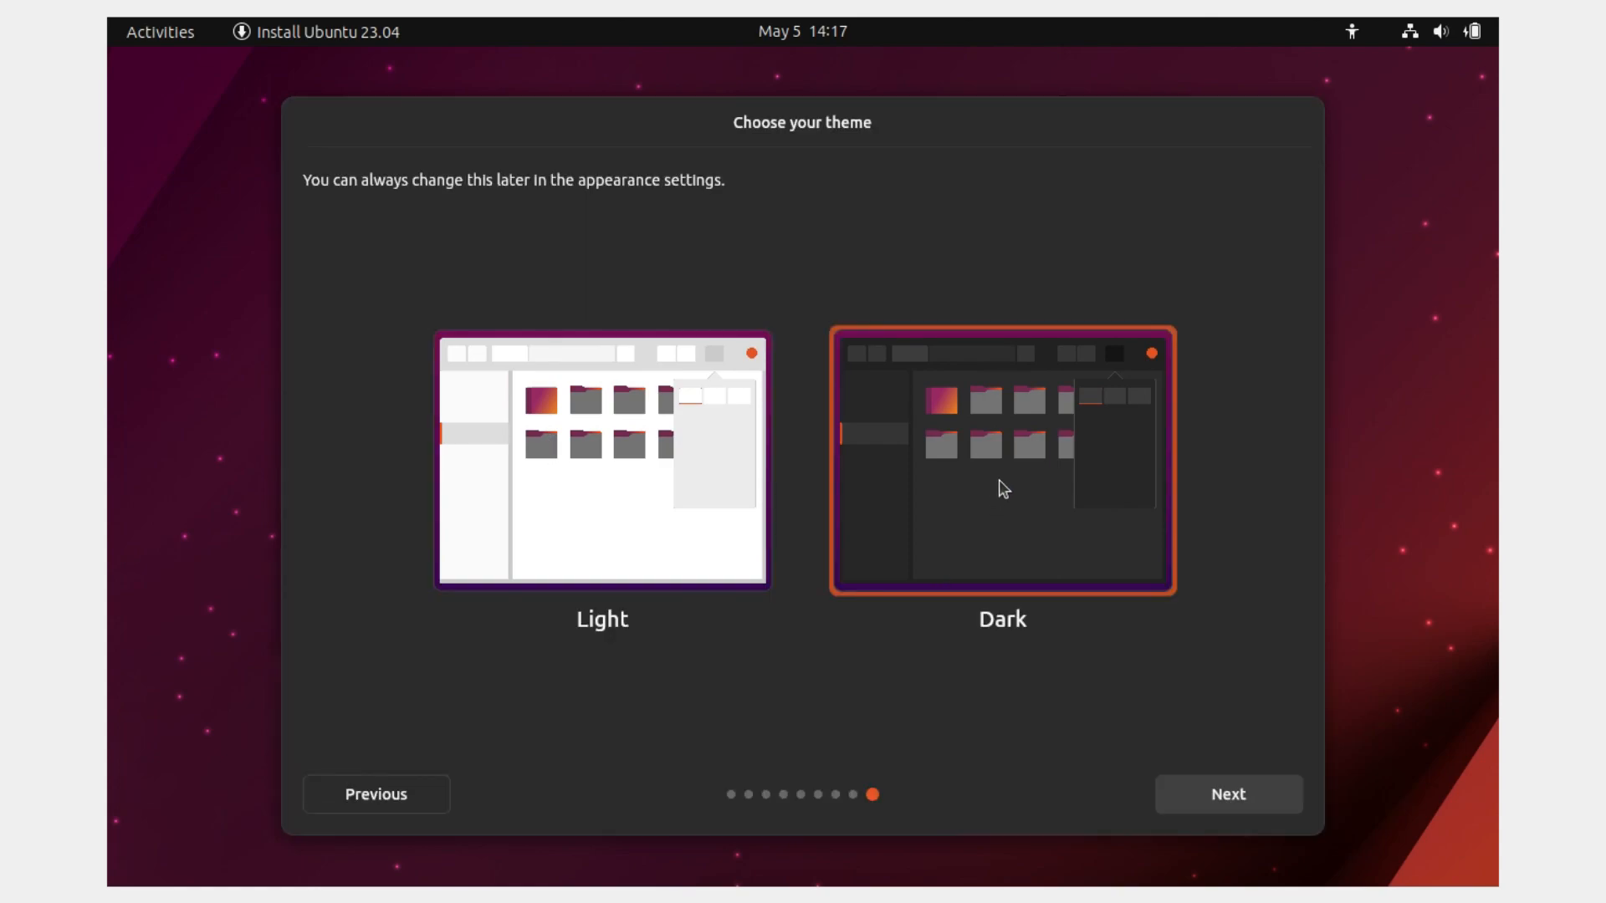
click(1218, 796)
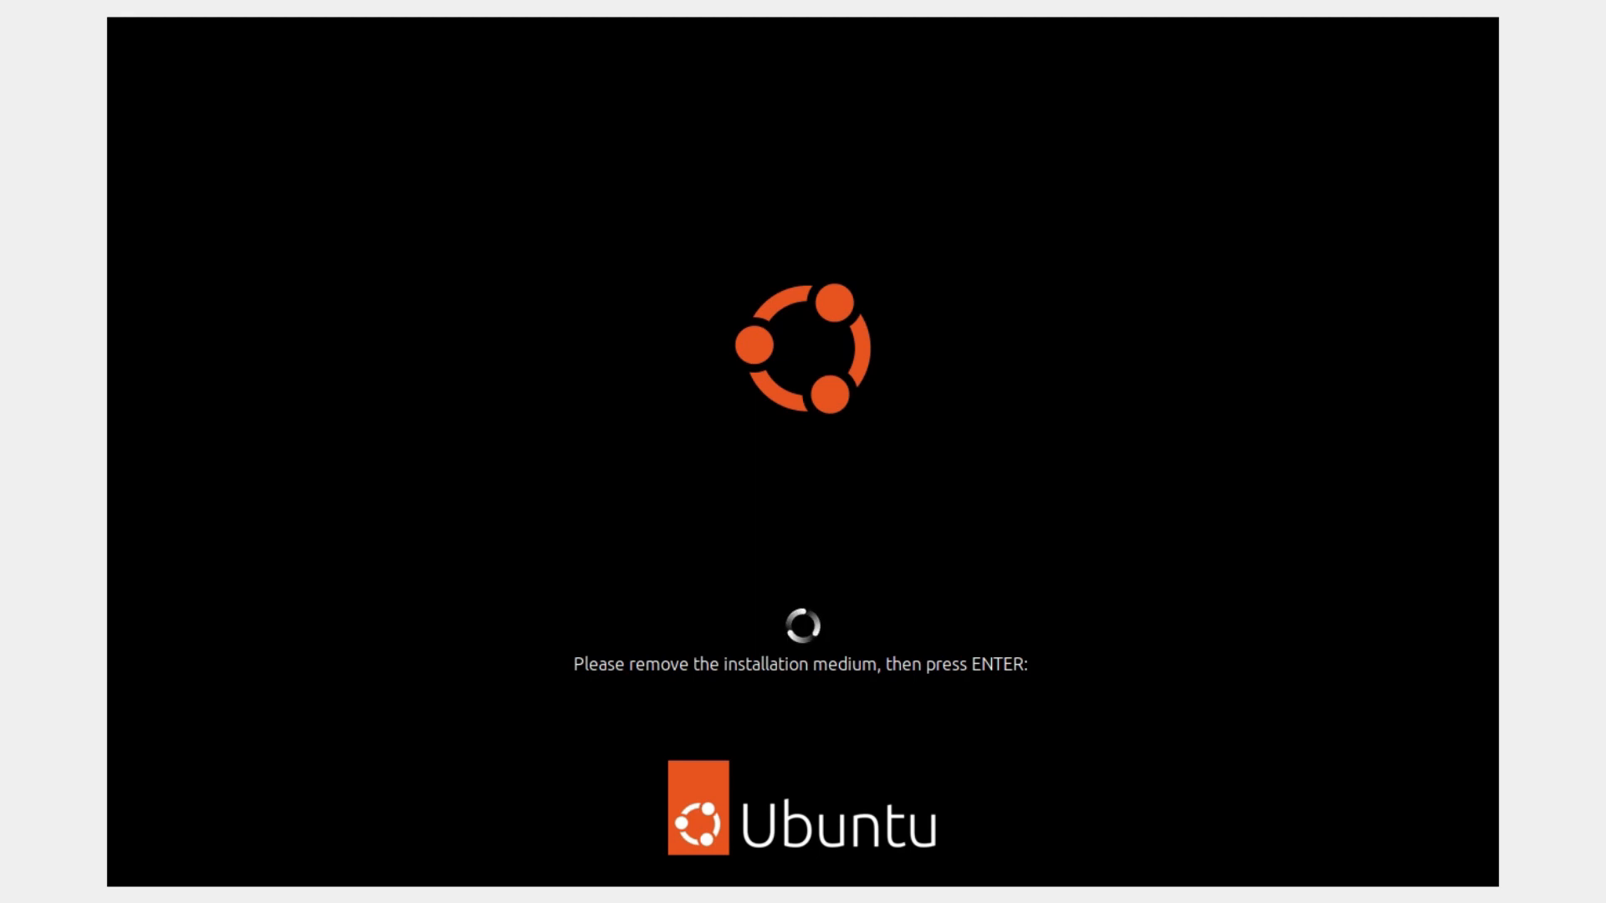
key(Return)
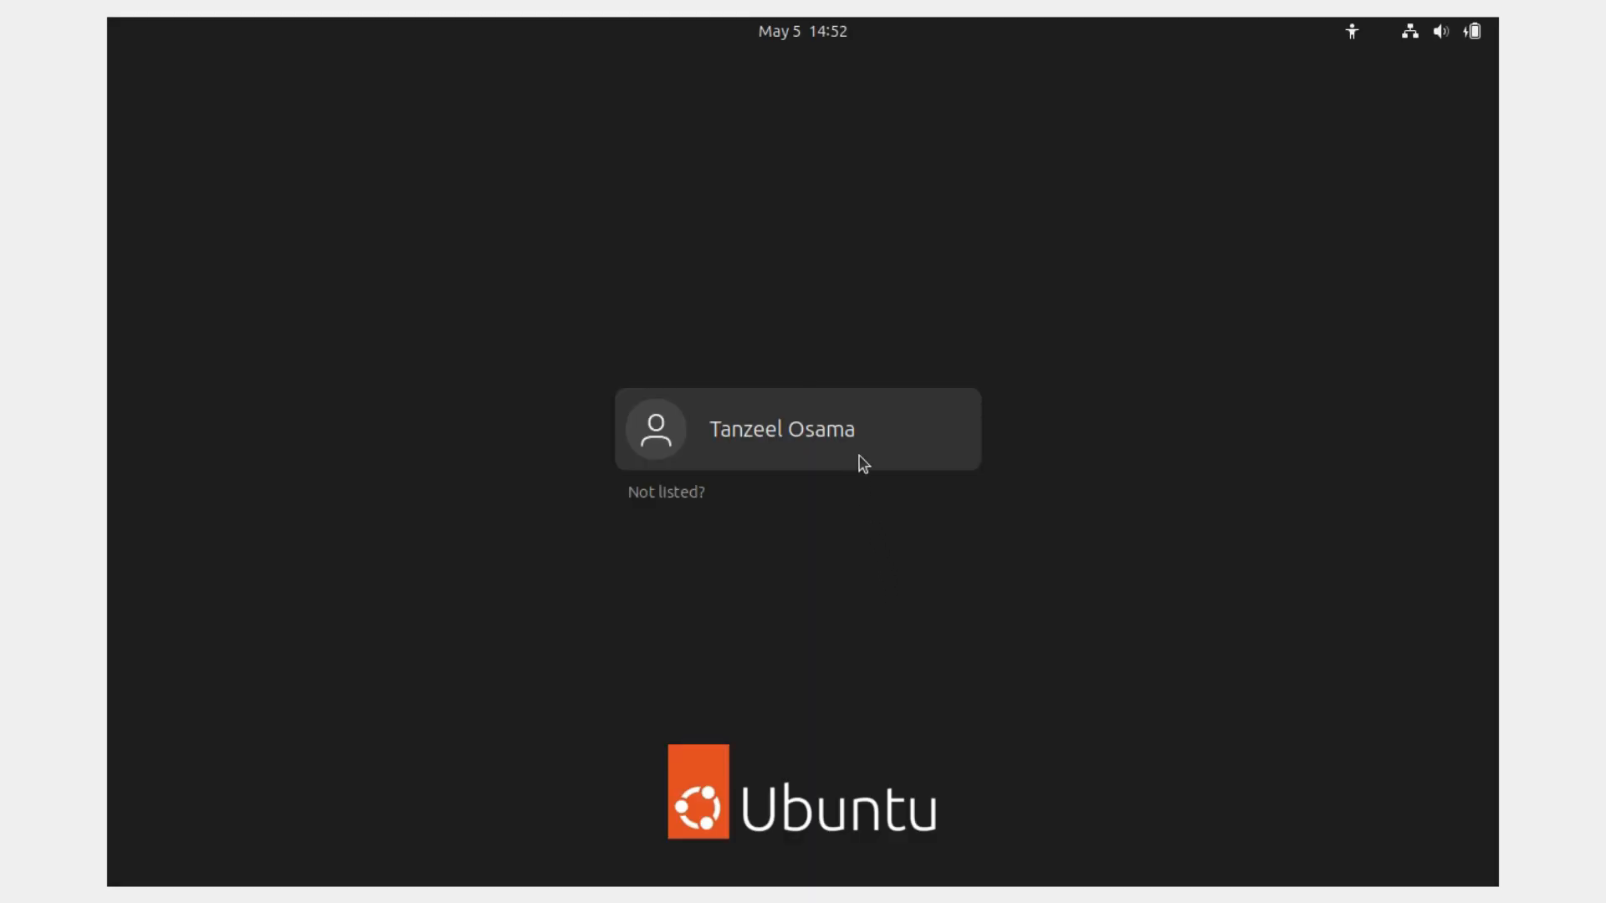
Log in to the newly created user account with the account password.
click(861, 459)
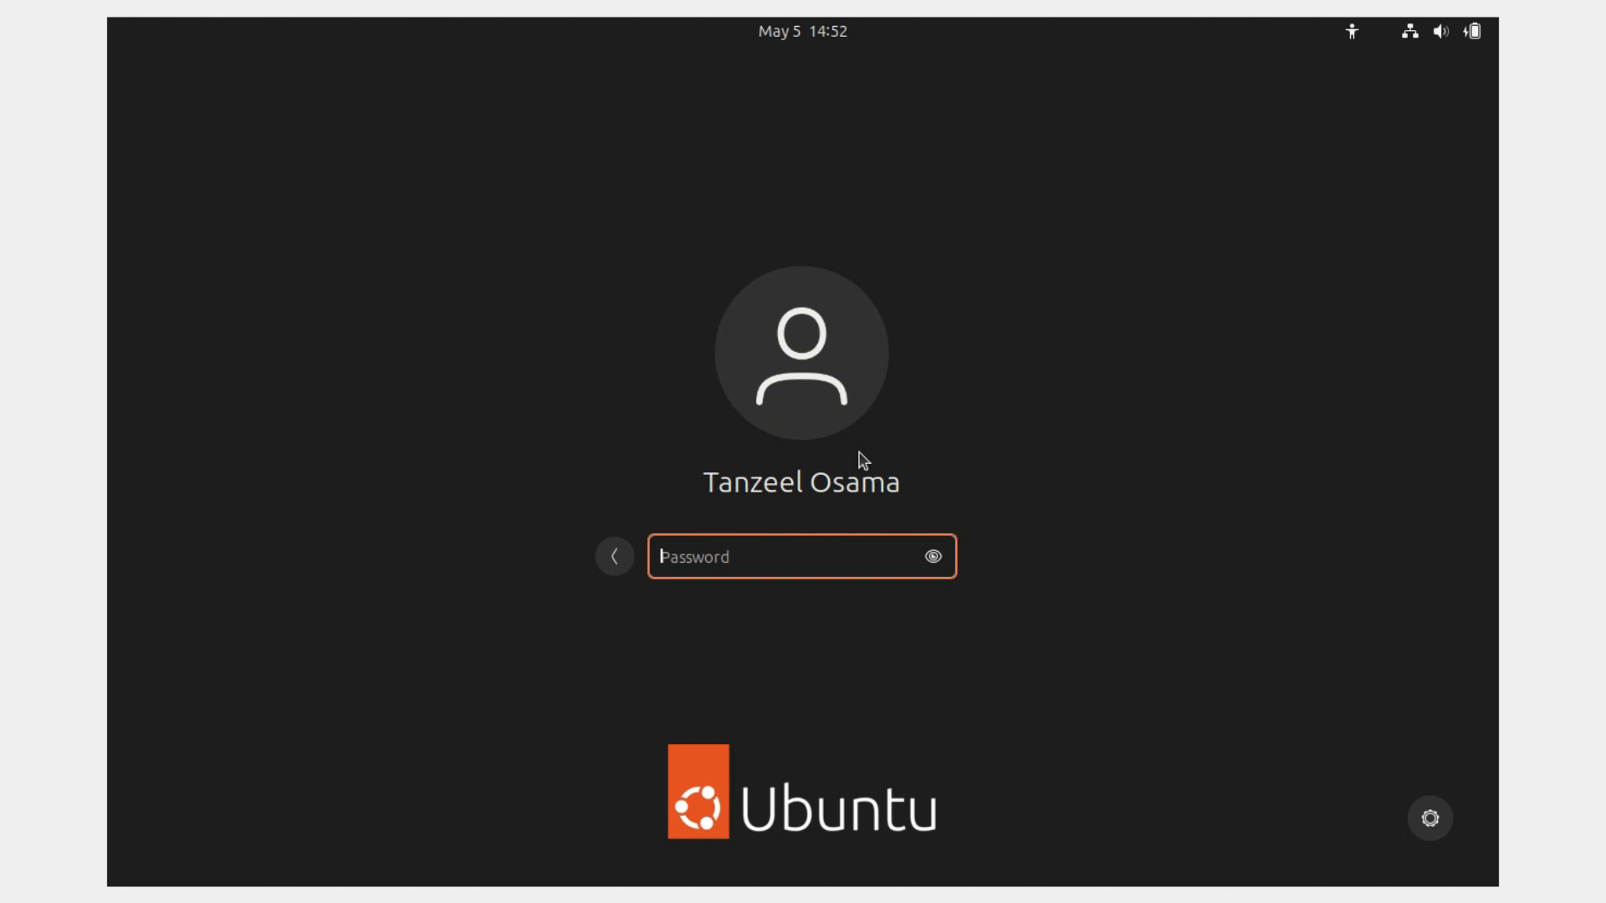
text(••••••)
key(Return)
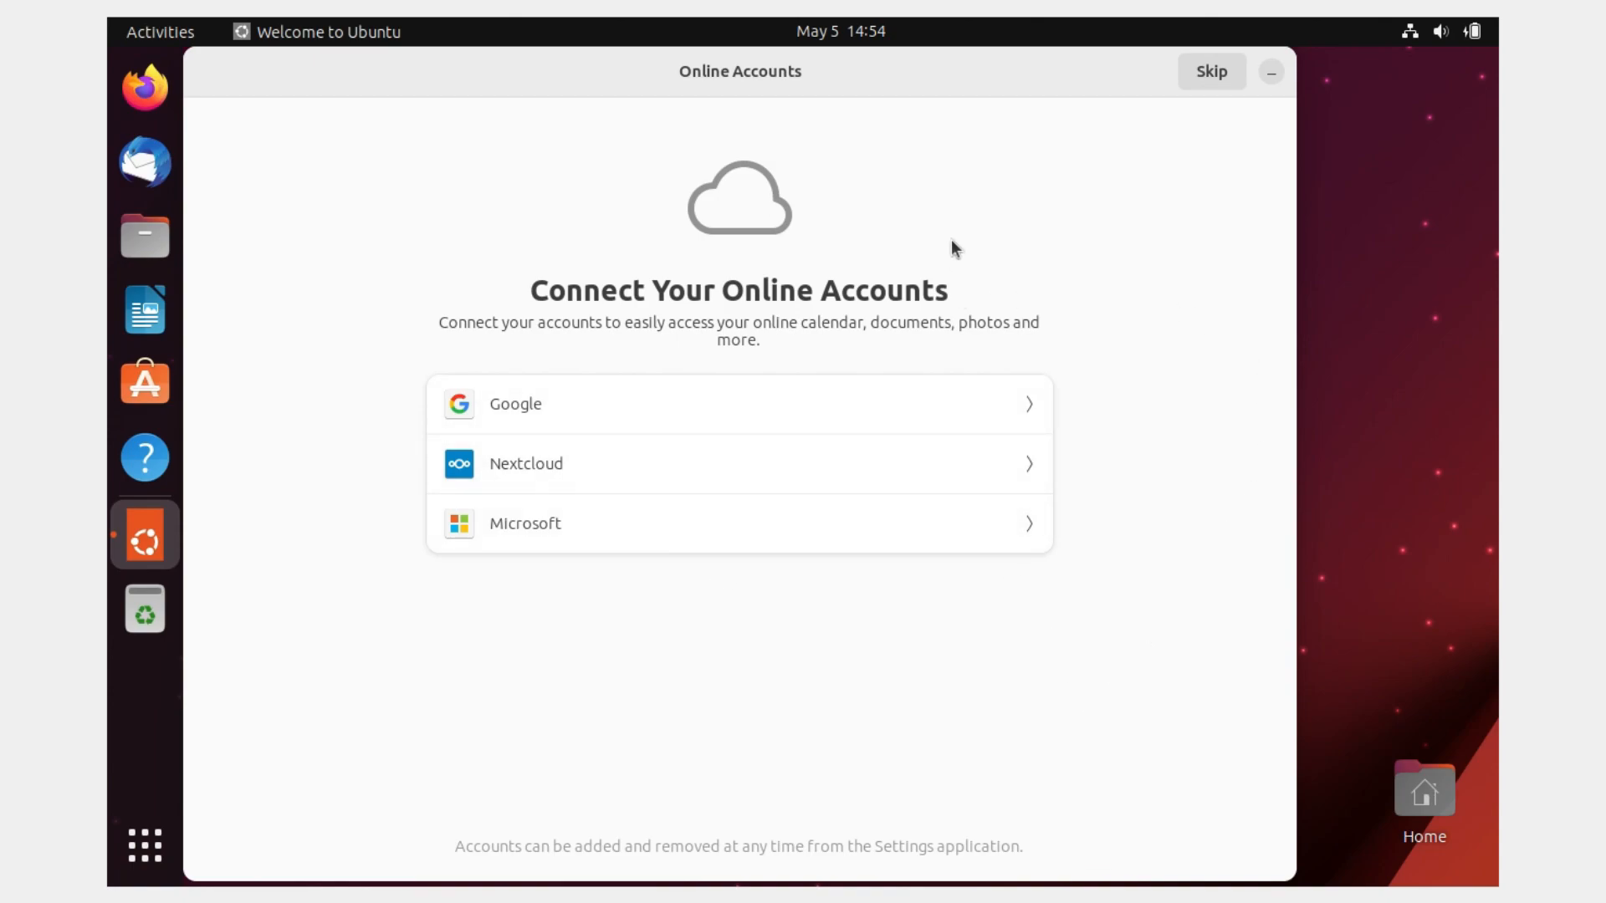
Skip connecting online accounts, choose not to send system info, and continue with Location Services left off.
click(1214, 77)
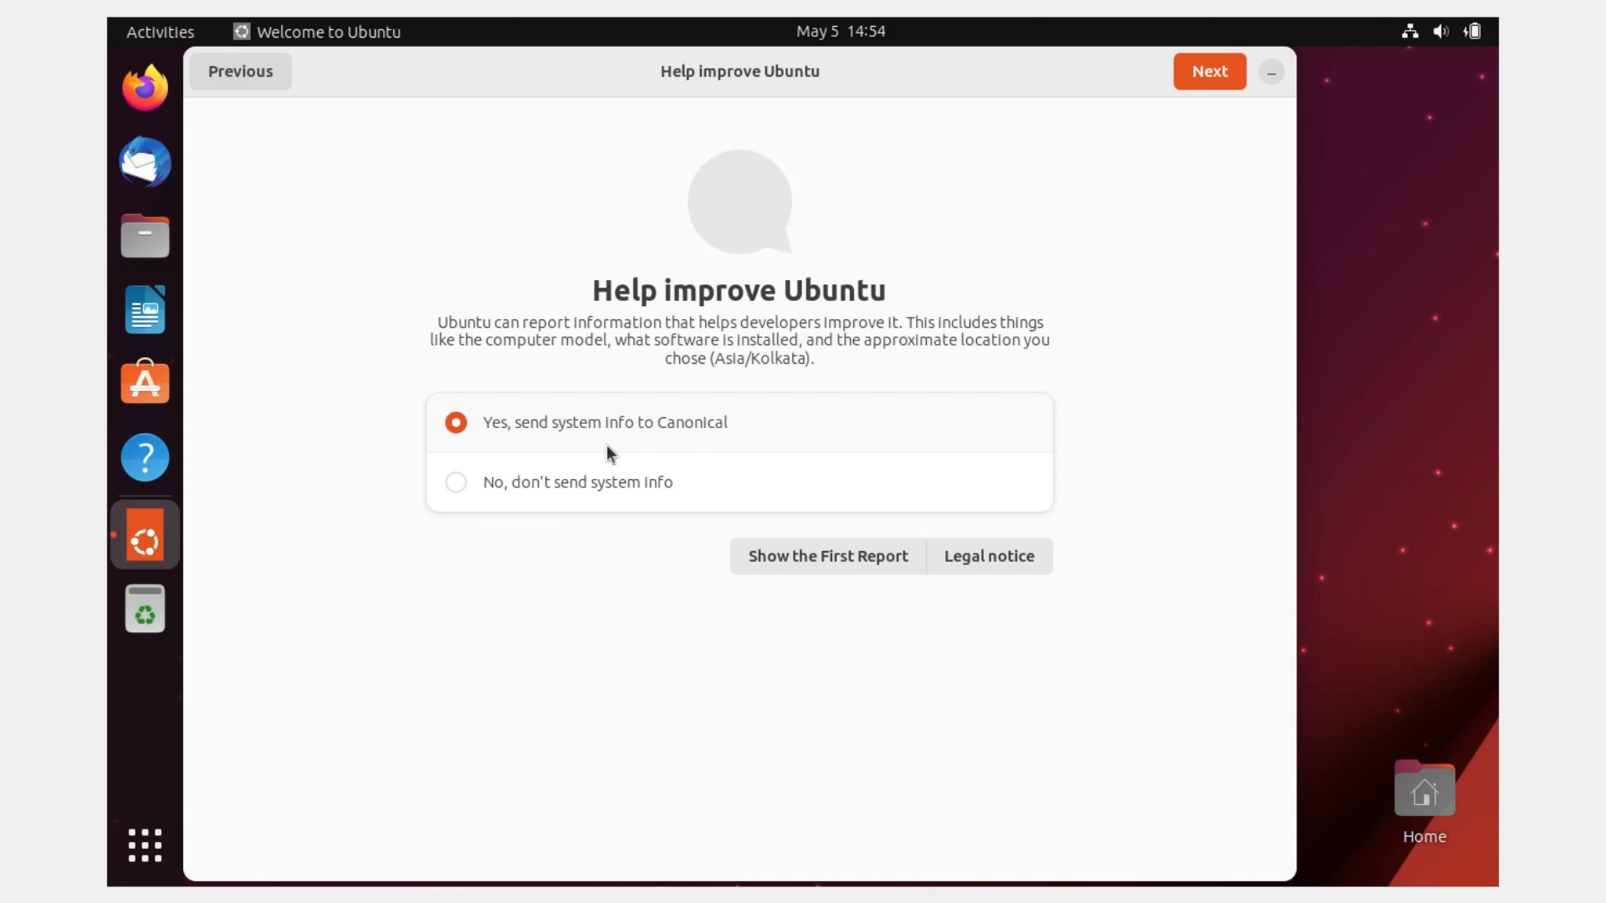
click(520, 500)
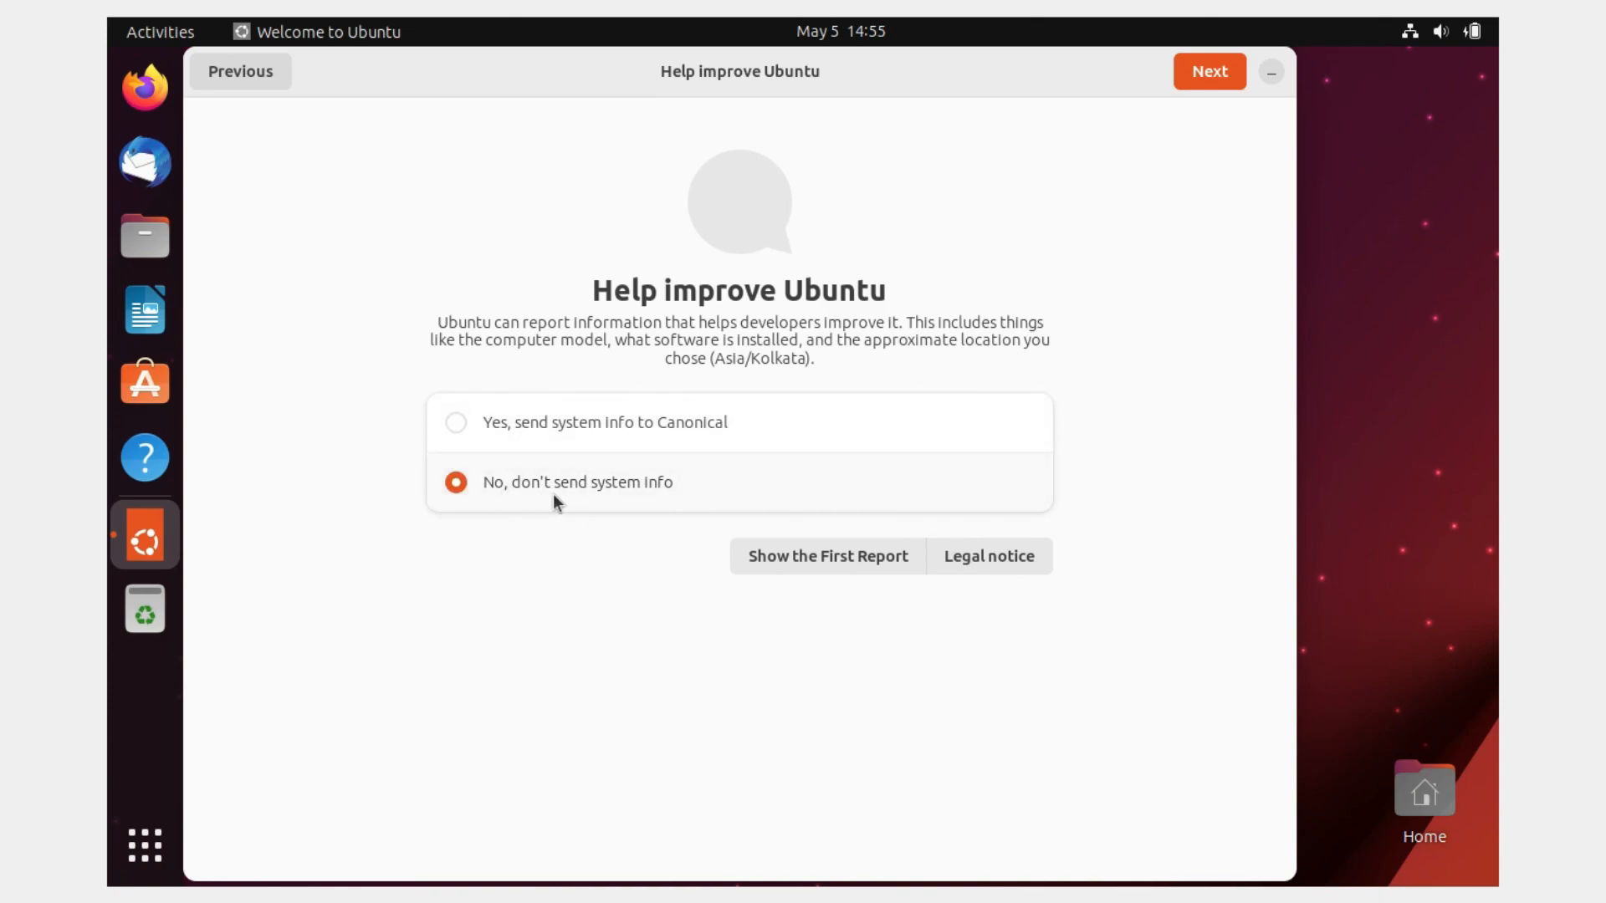
click(1204, 80)
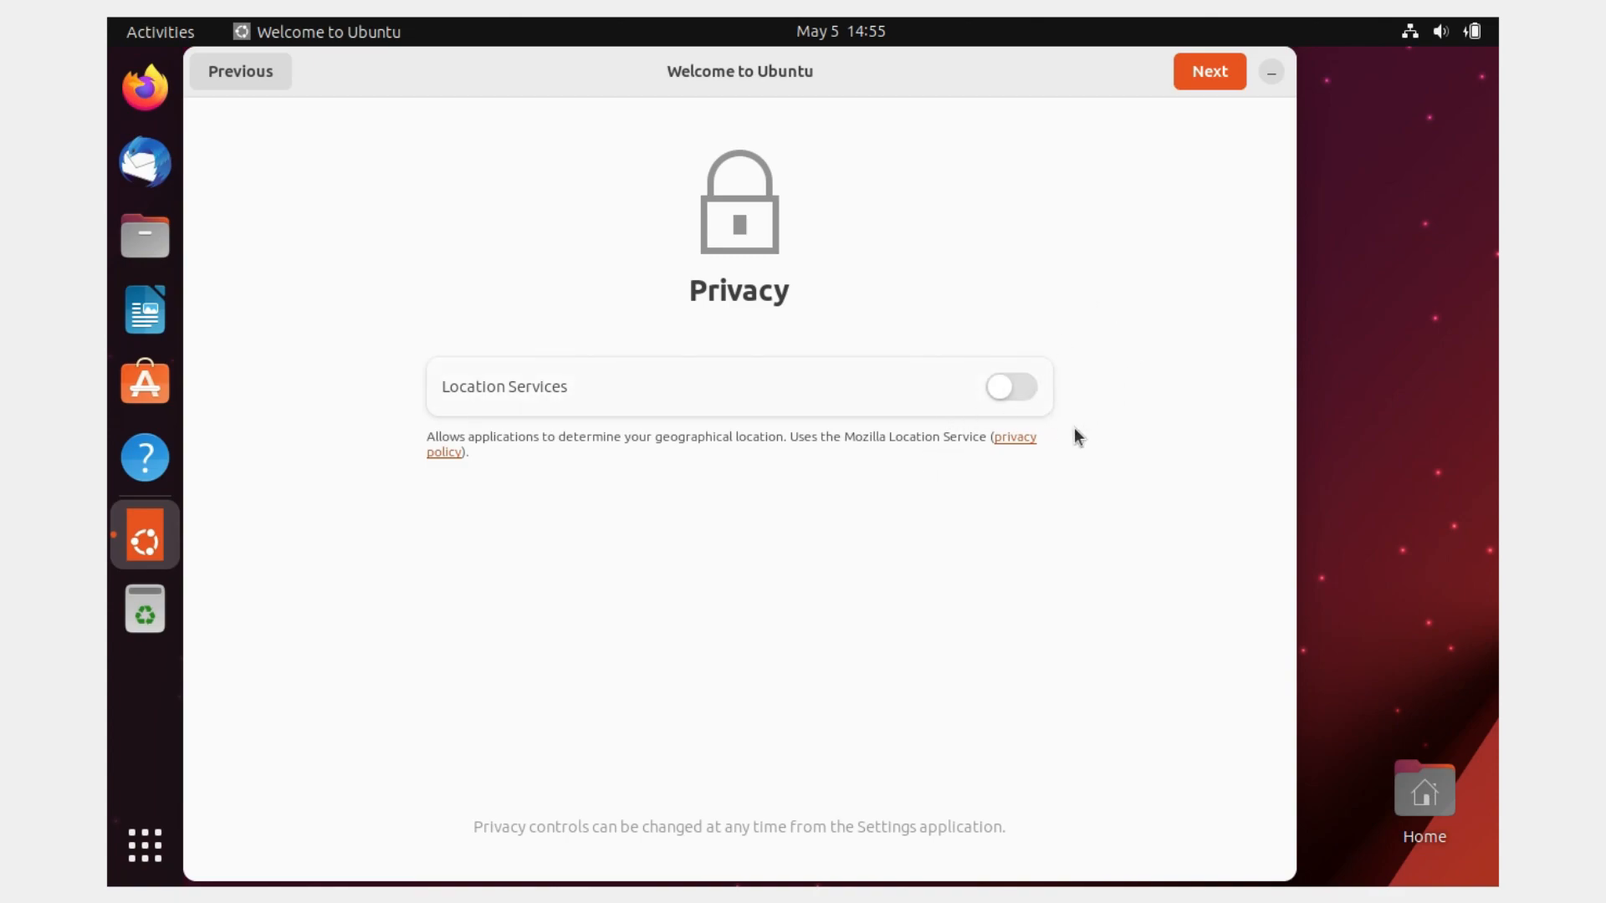
click(1217, 76)
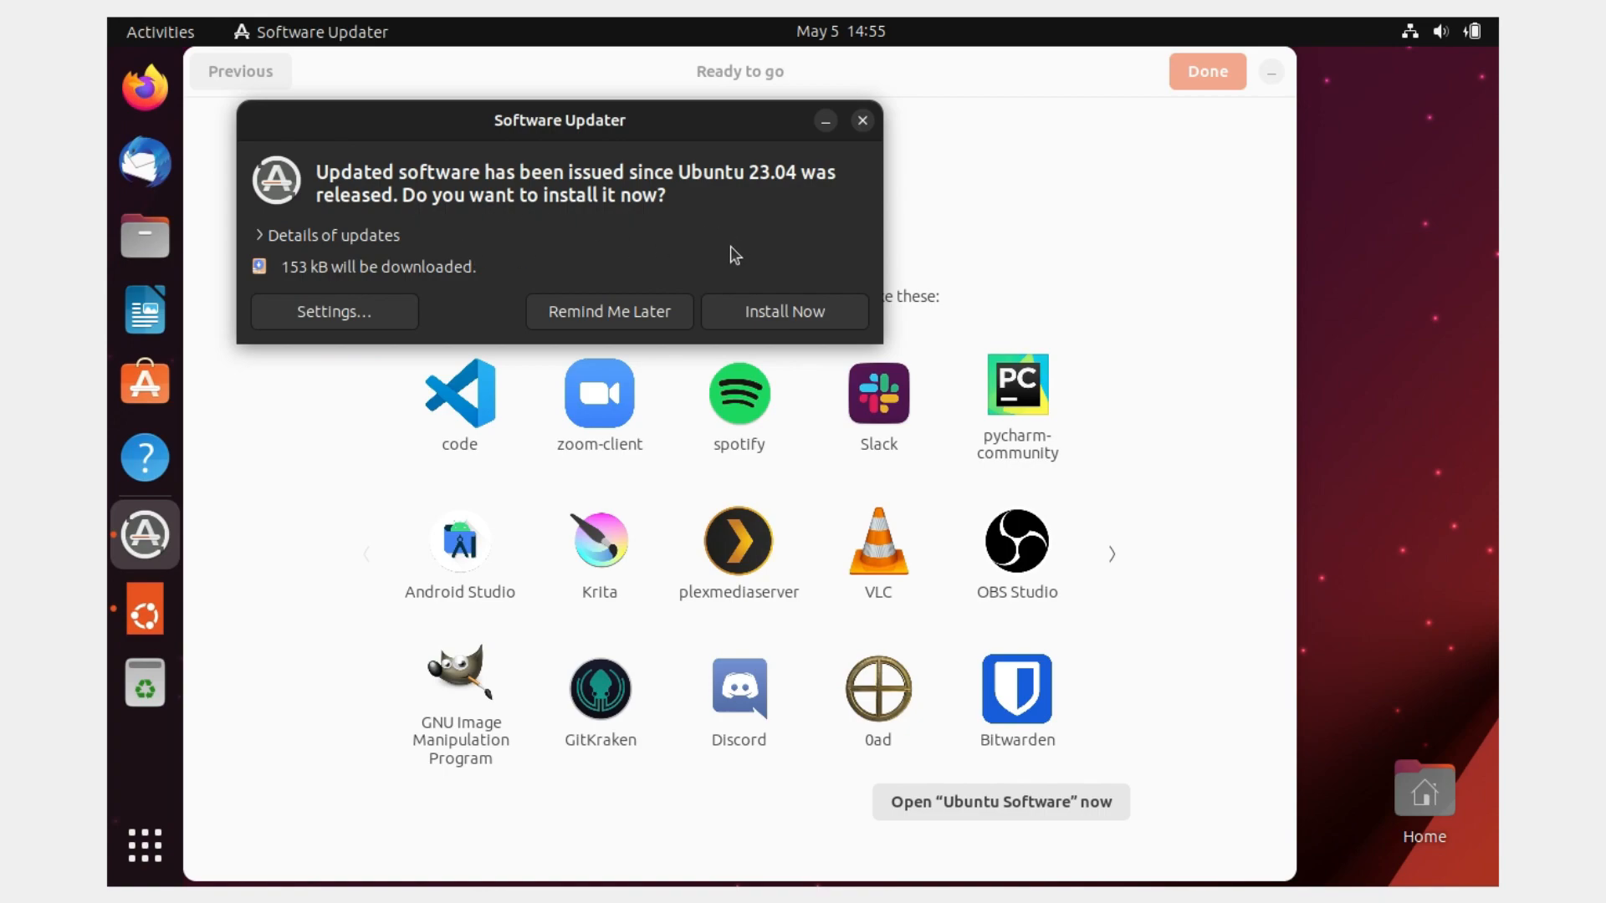
Start installing the offered software updates, minimize the updater, and finish the Welcome to Ubuntu setup.
click(776, 329)
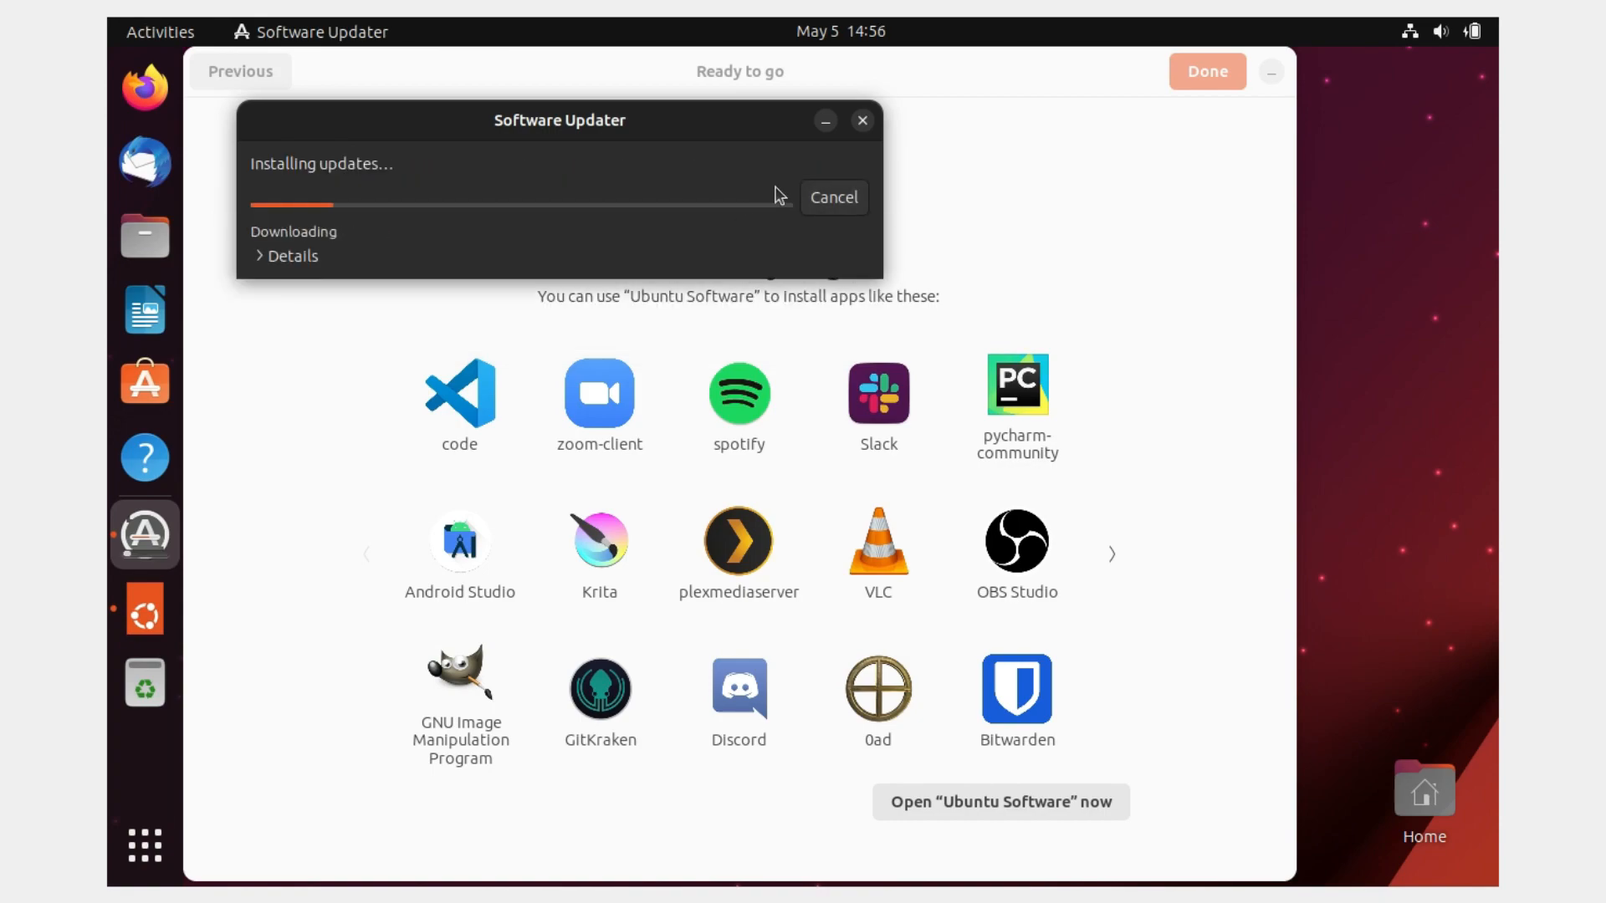
click(825, 121)
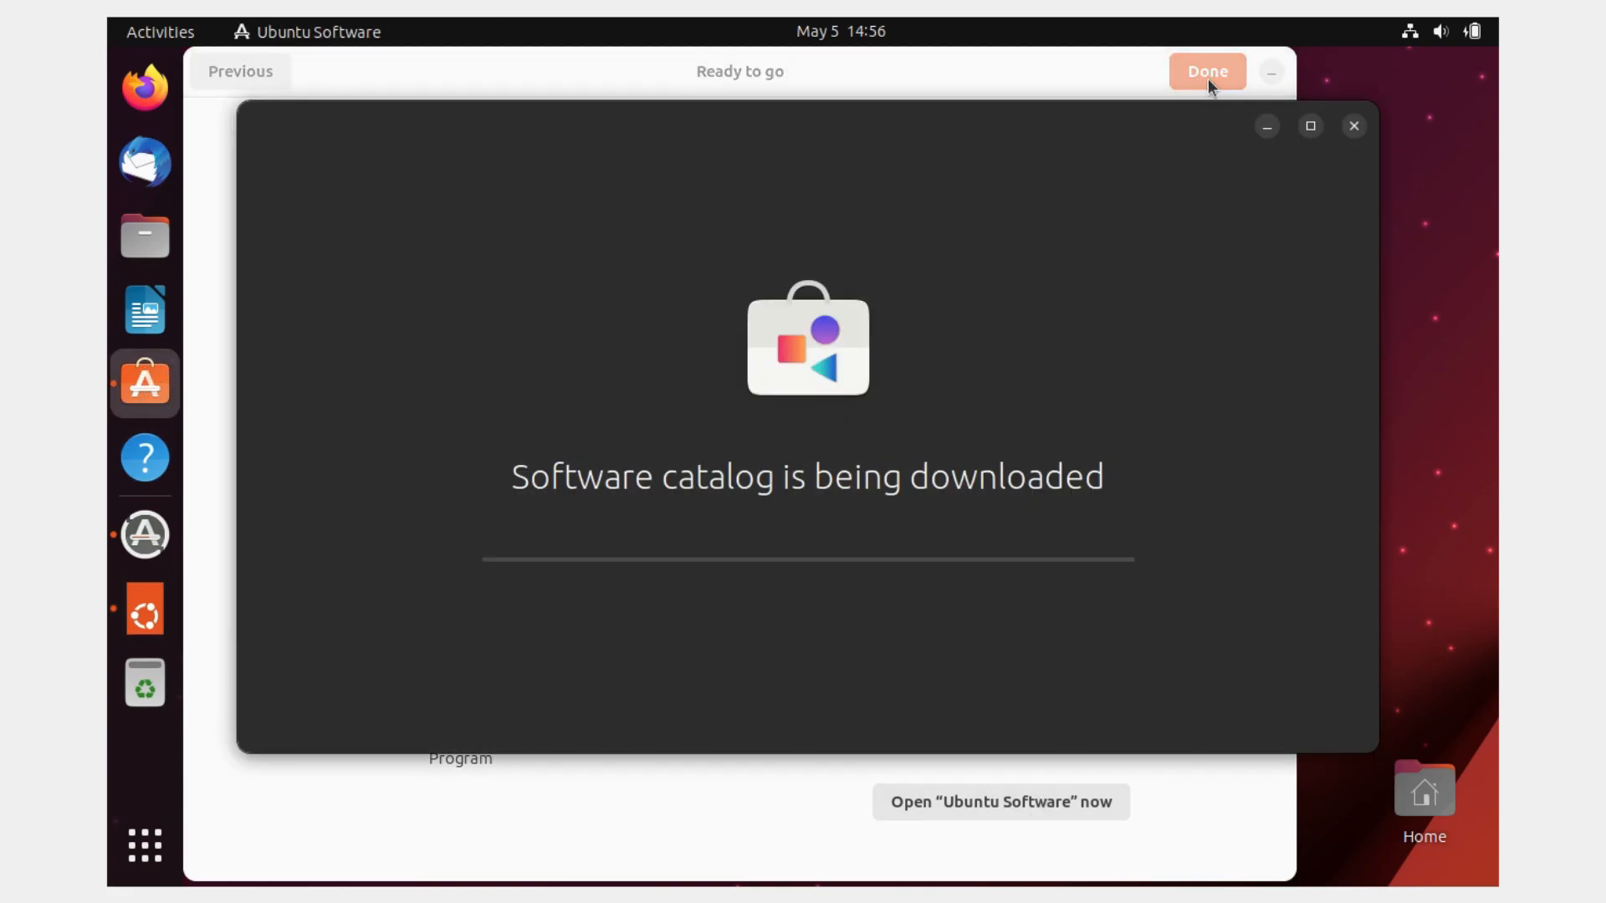
click(1208, 72)
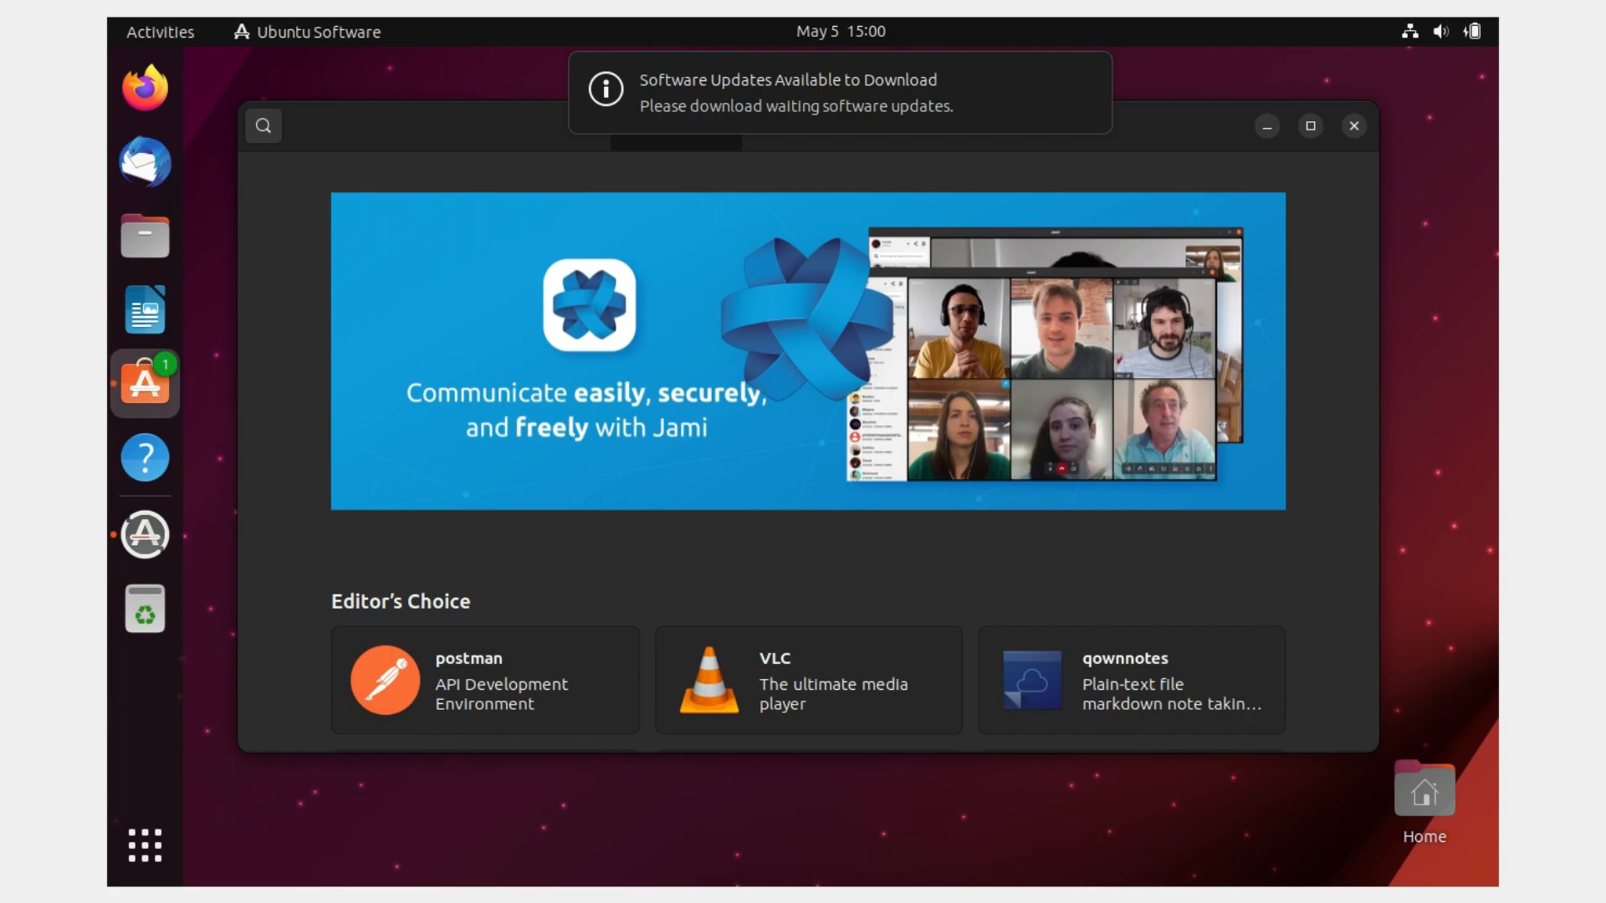
Look through the featured apps, categories, installed apps and available updates in Ubuntu Software, closing it at the end.
scroll(550, 368, down, 5)
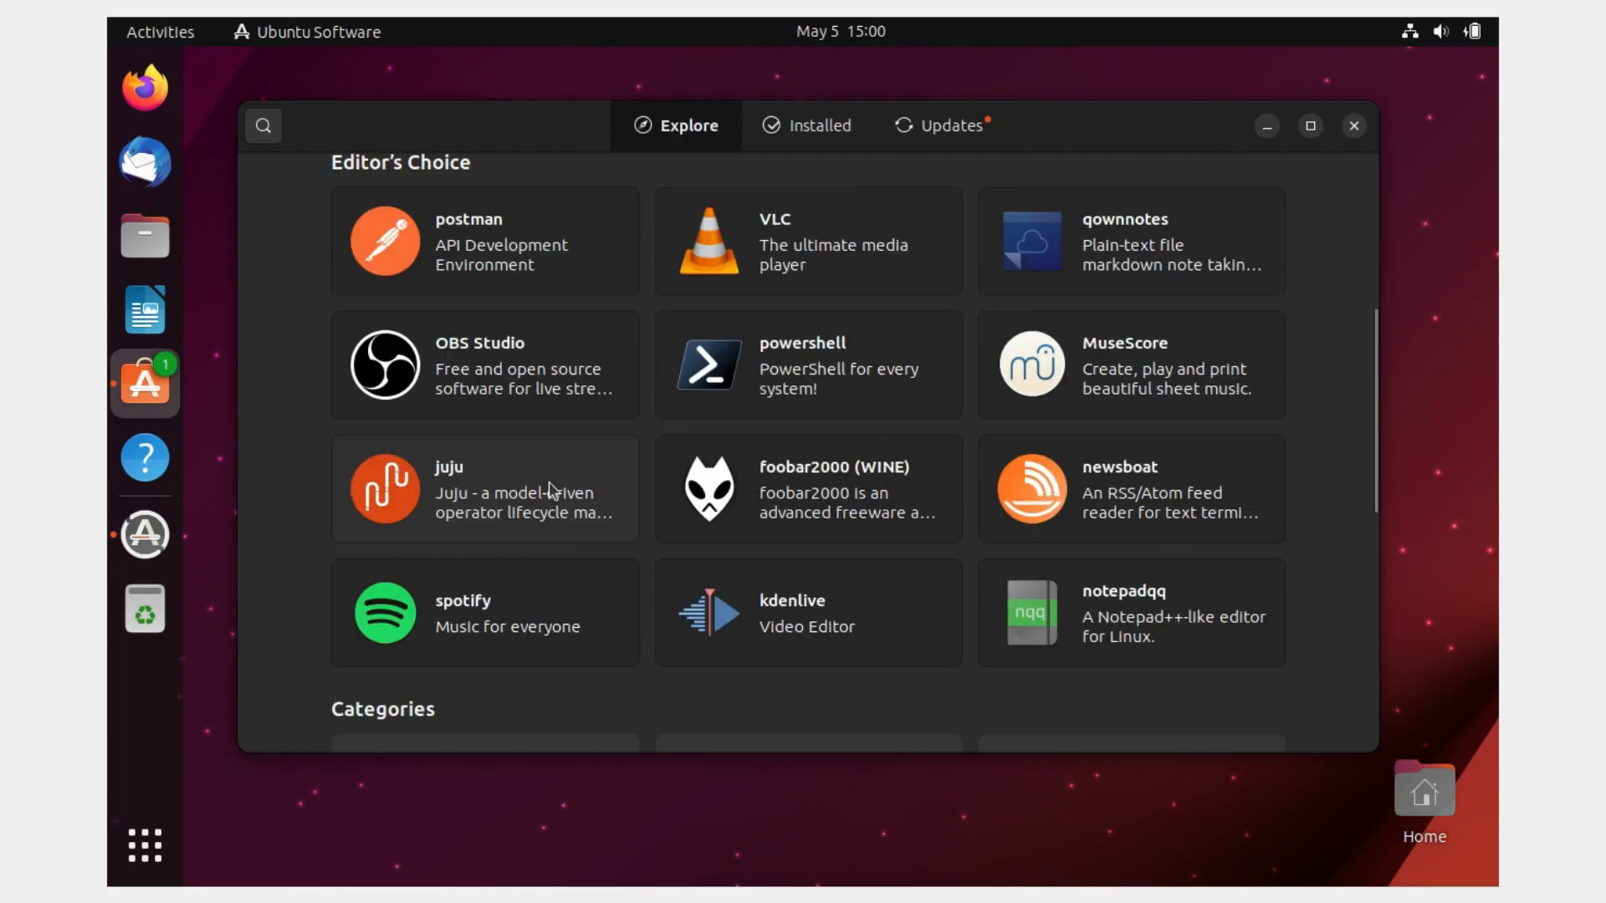
scroll(549, 482, down, 5)
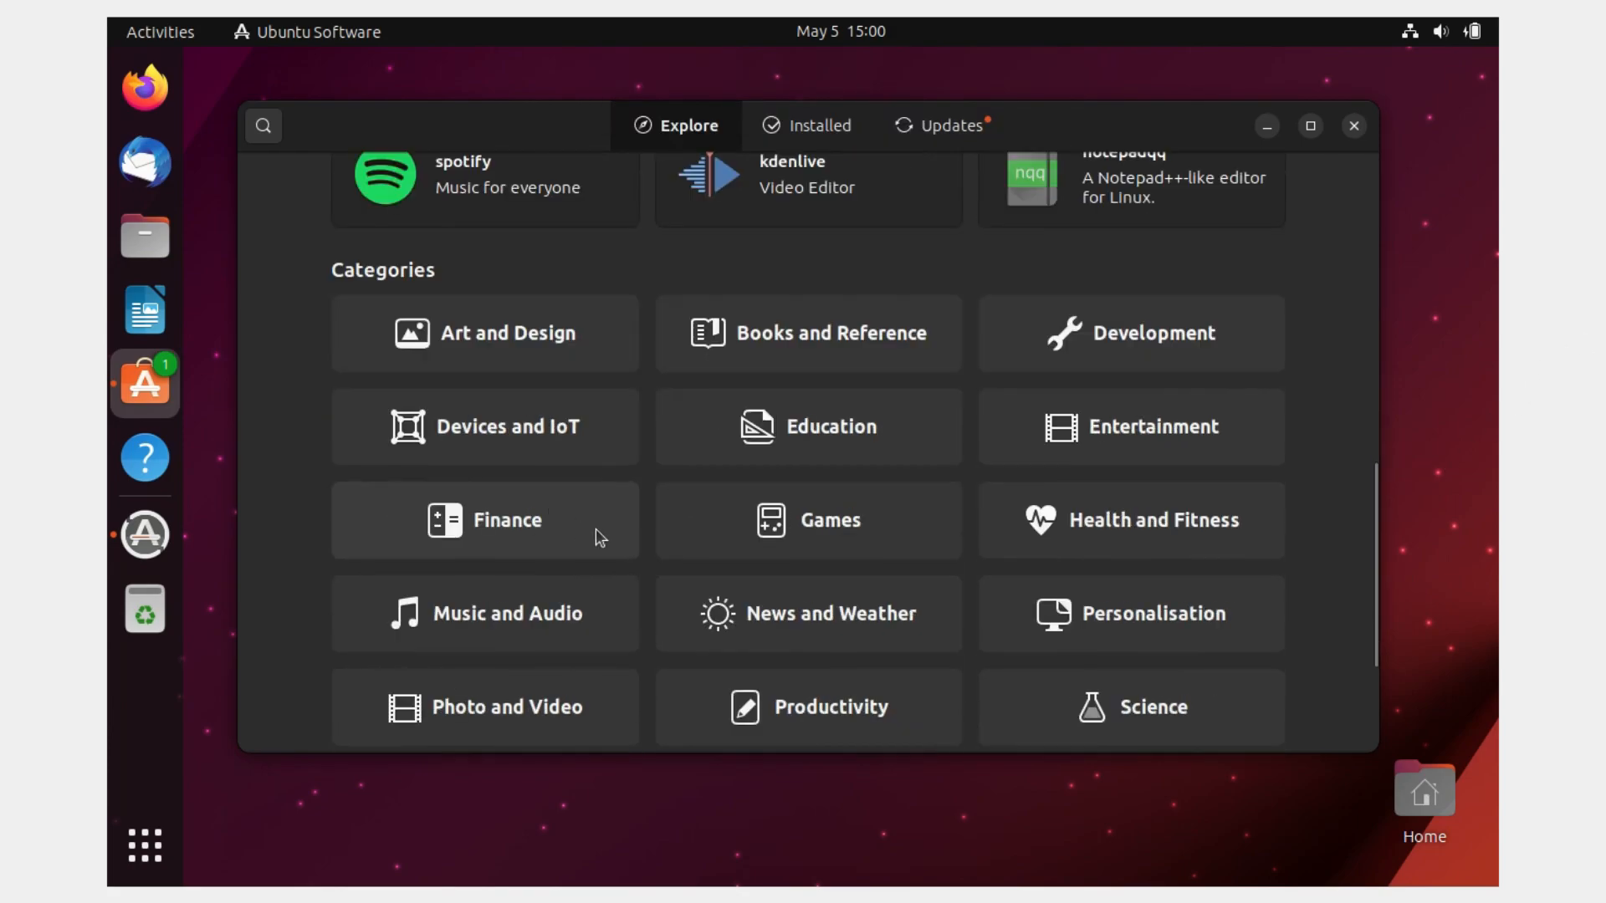
scroll(545, 456, down, 3)
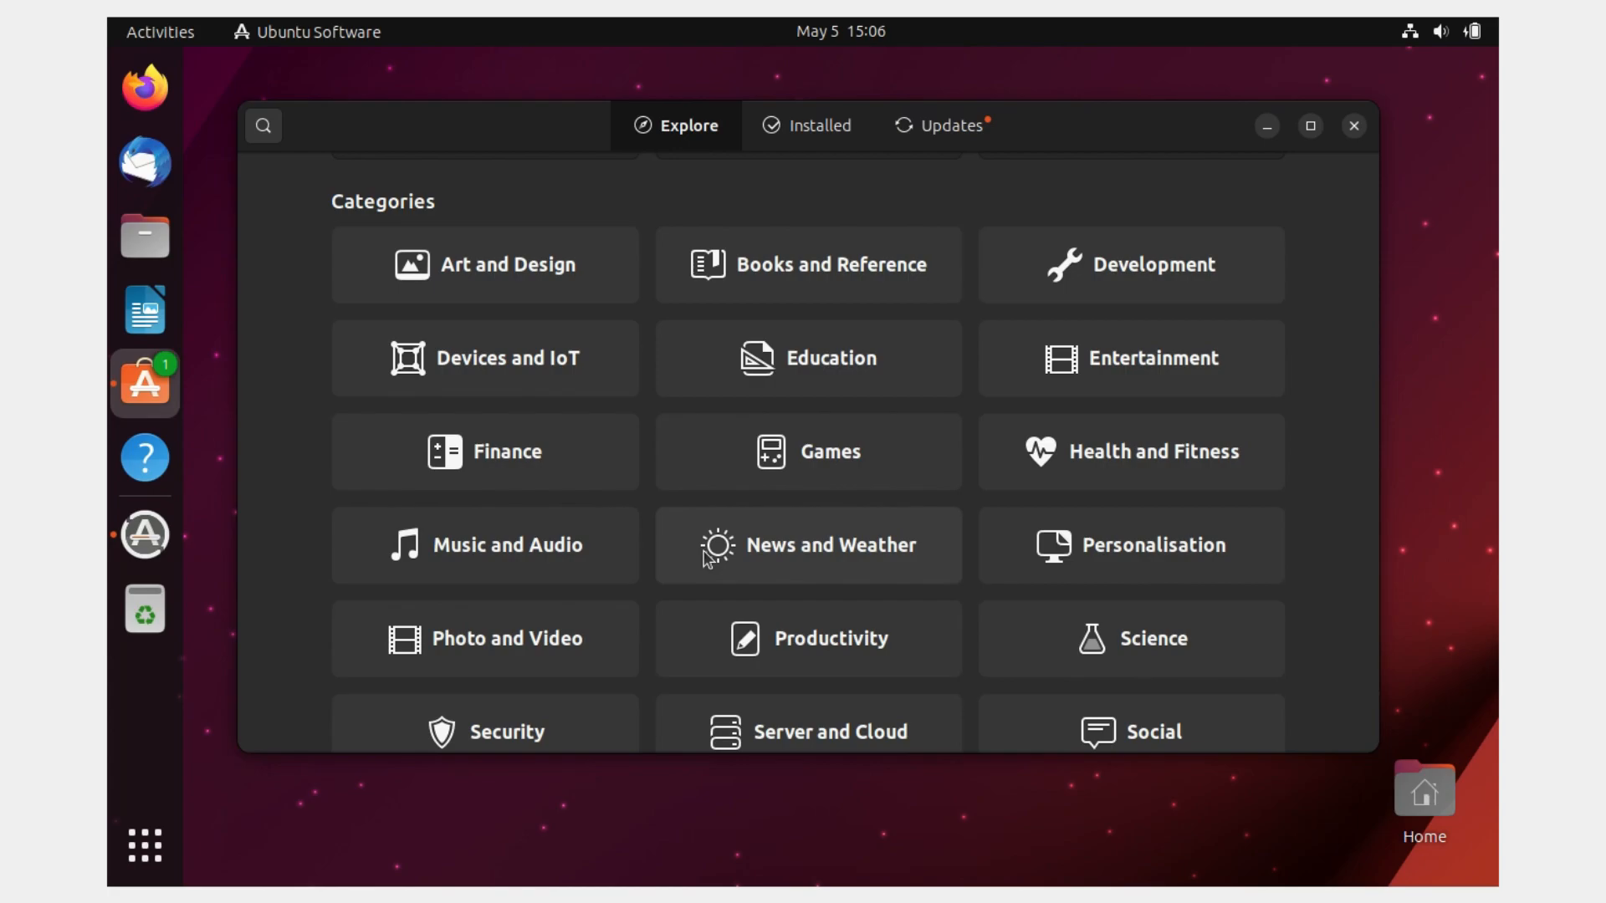
scroll(706, 559, down, 3)
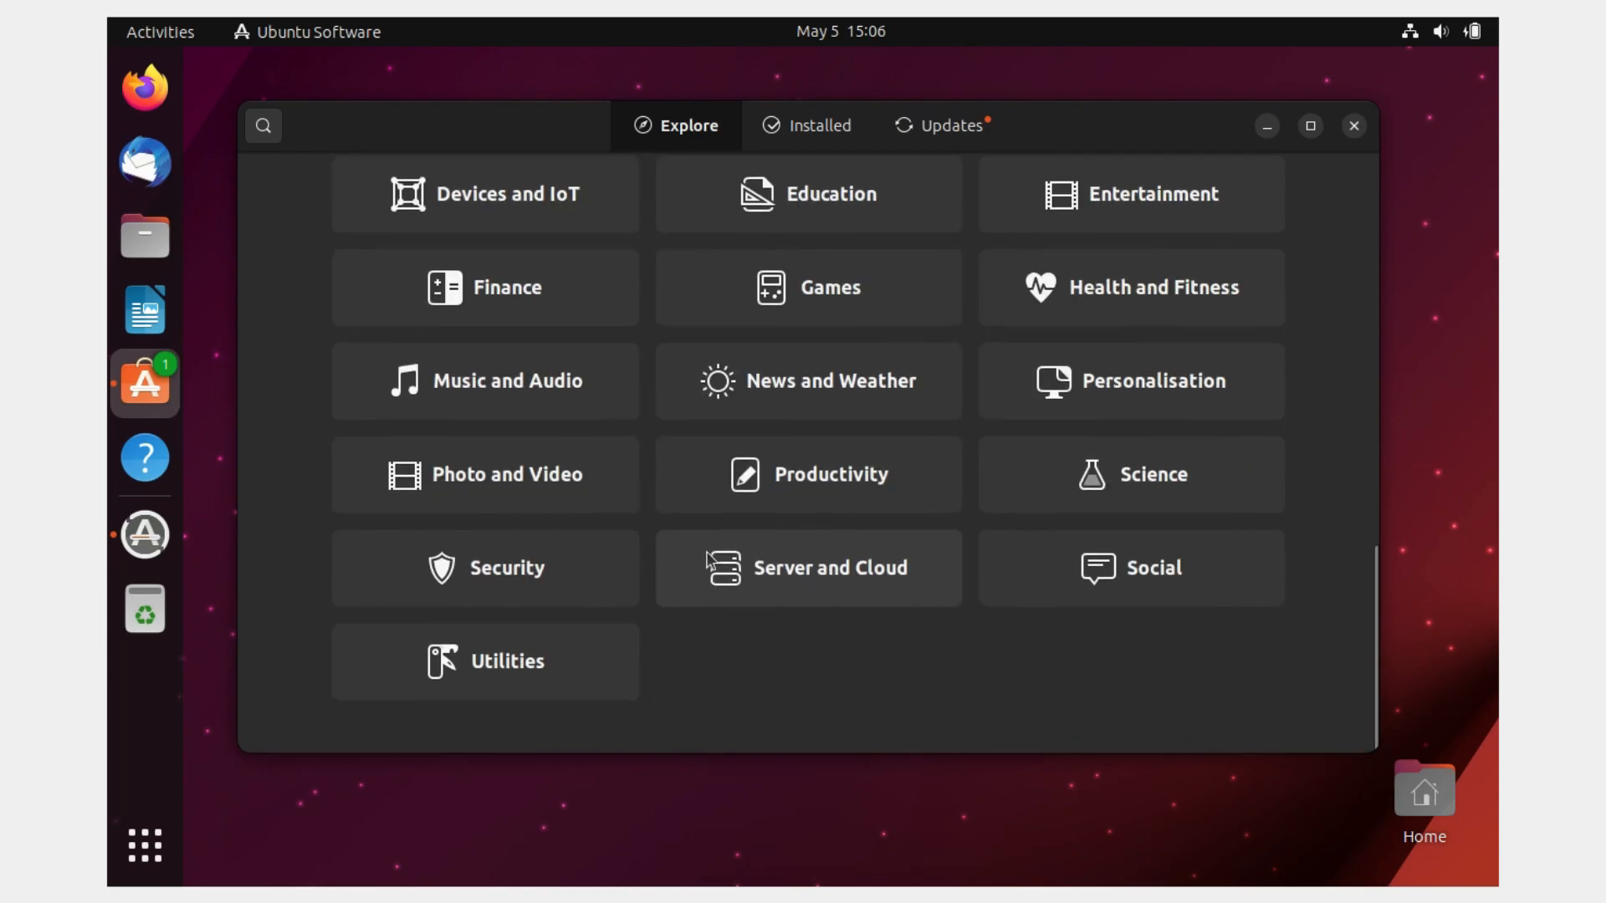
scroll(831, 644, up, 15)
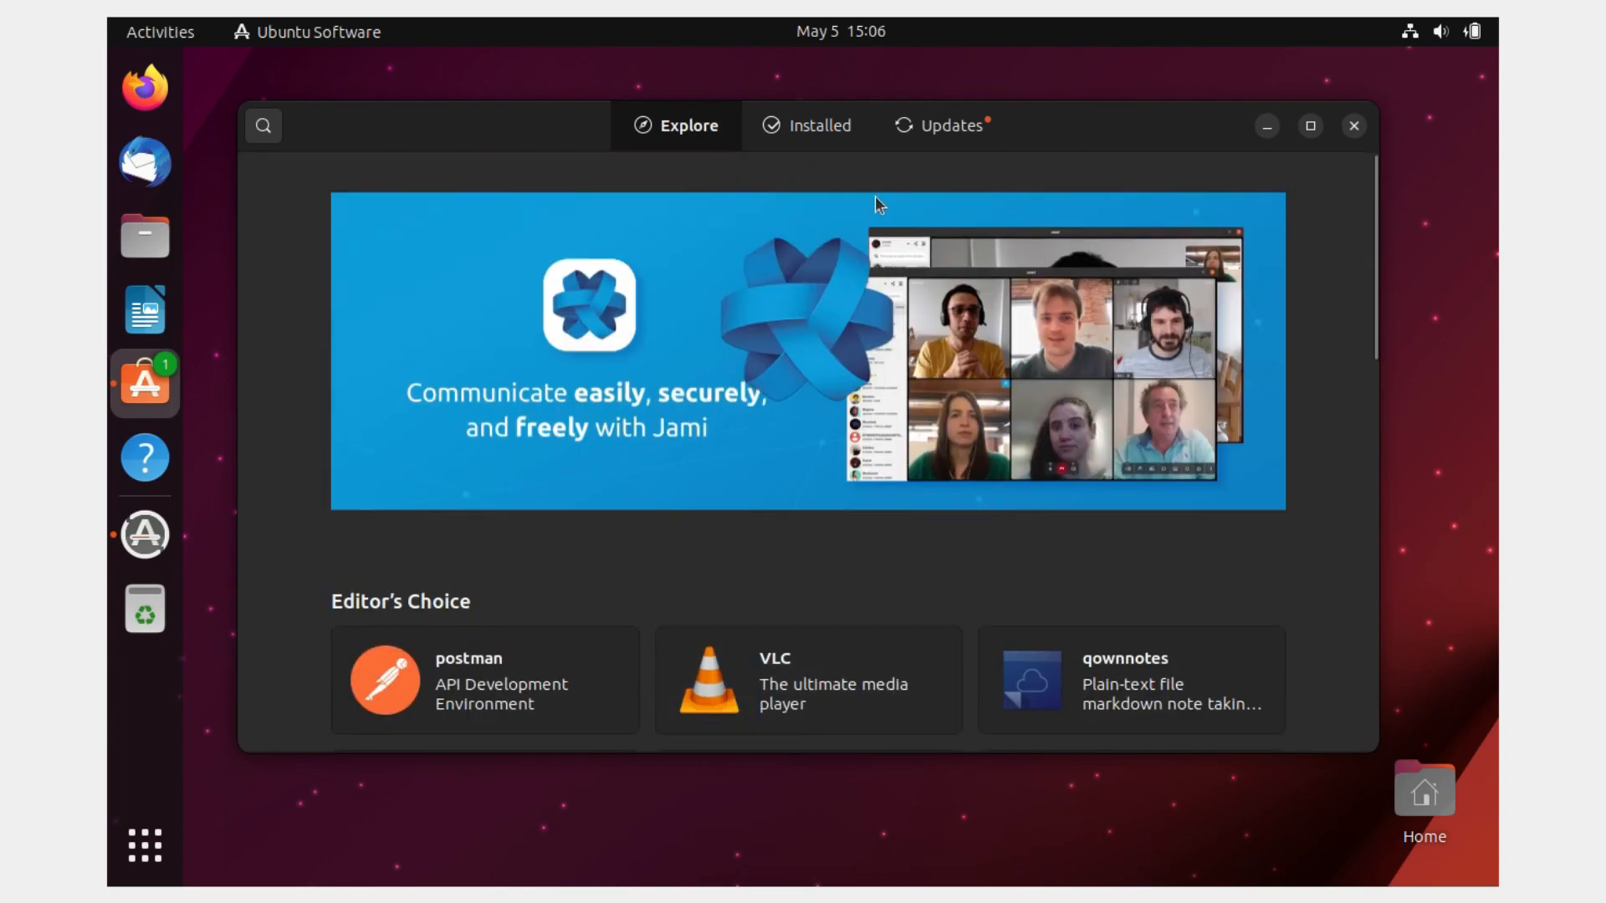
click(826, 133)
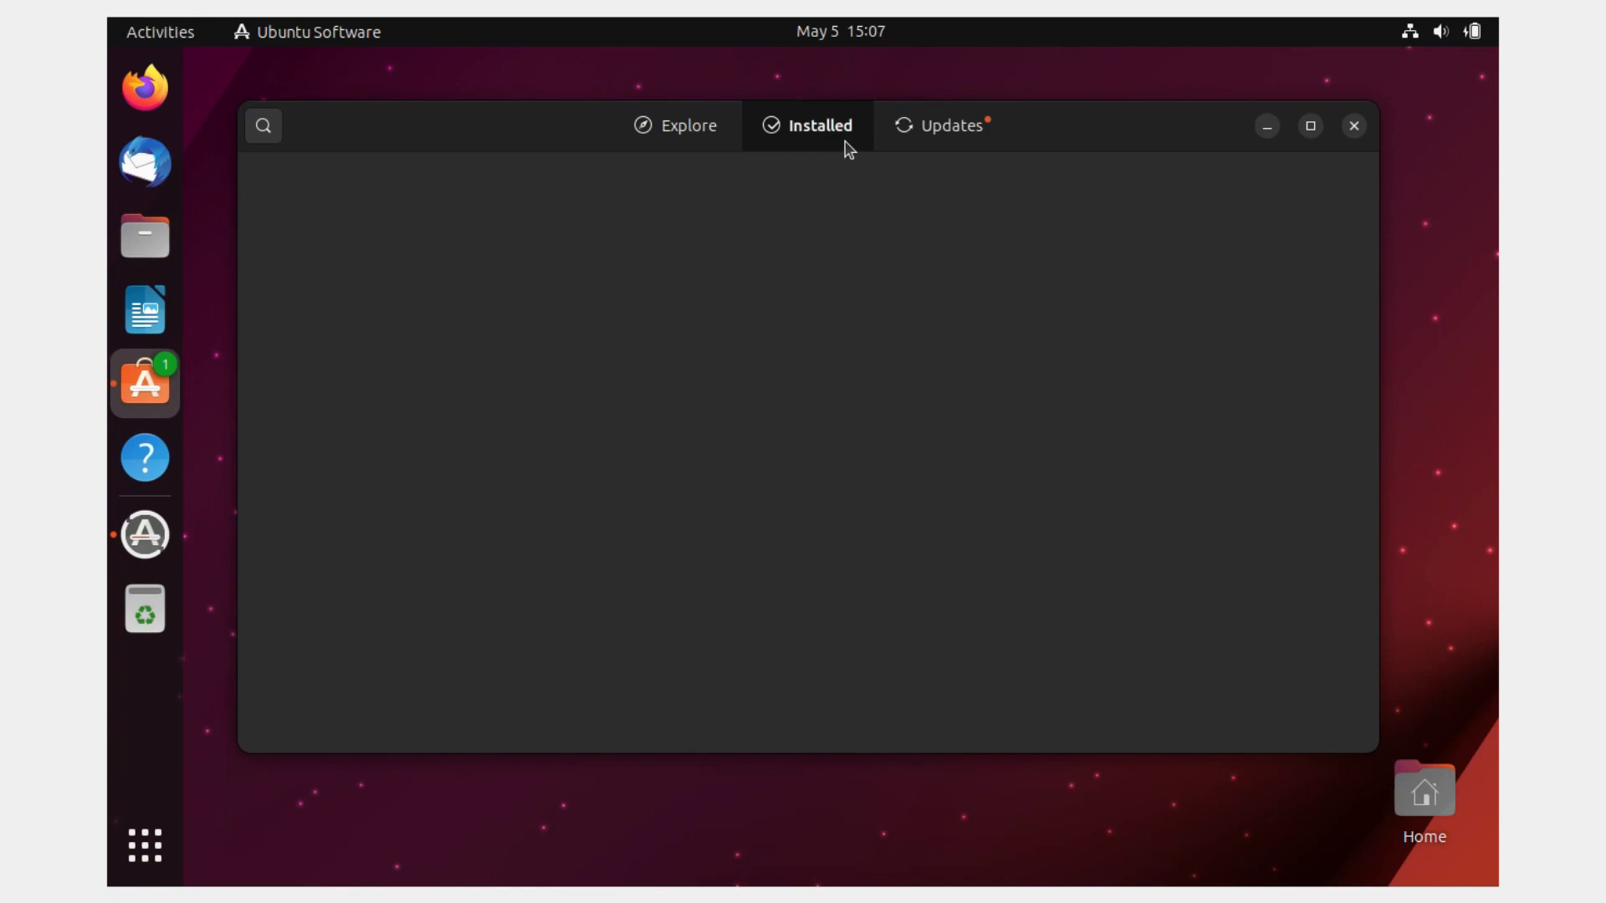
click(937, 149)
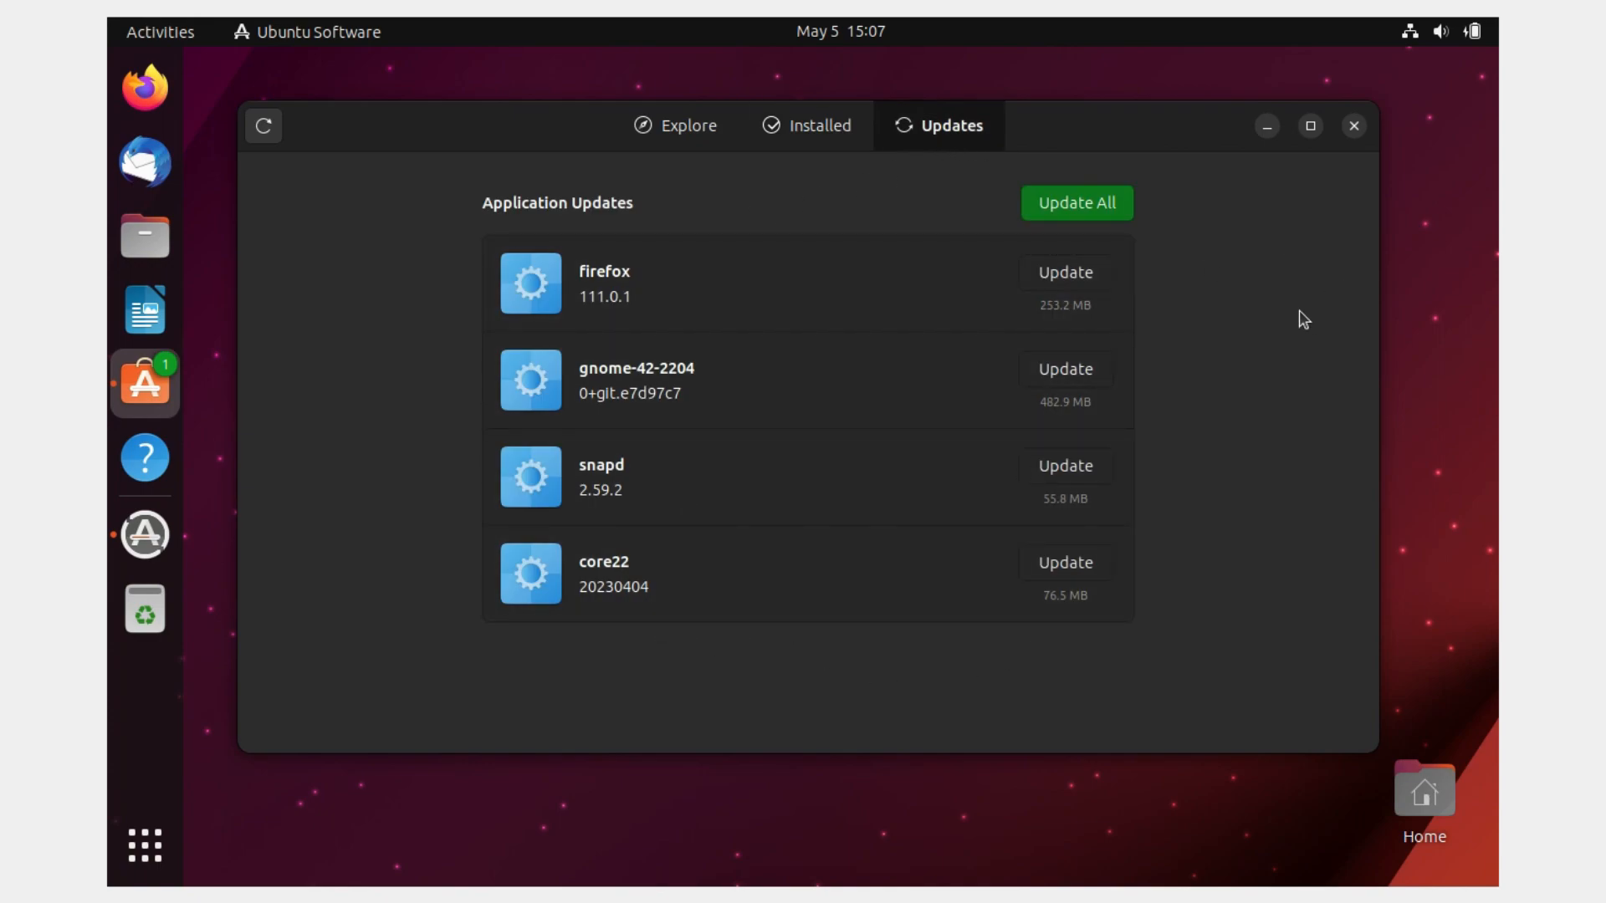
click(1353, 133)
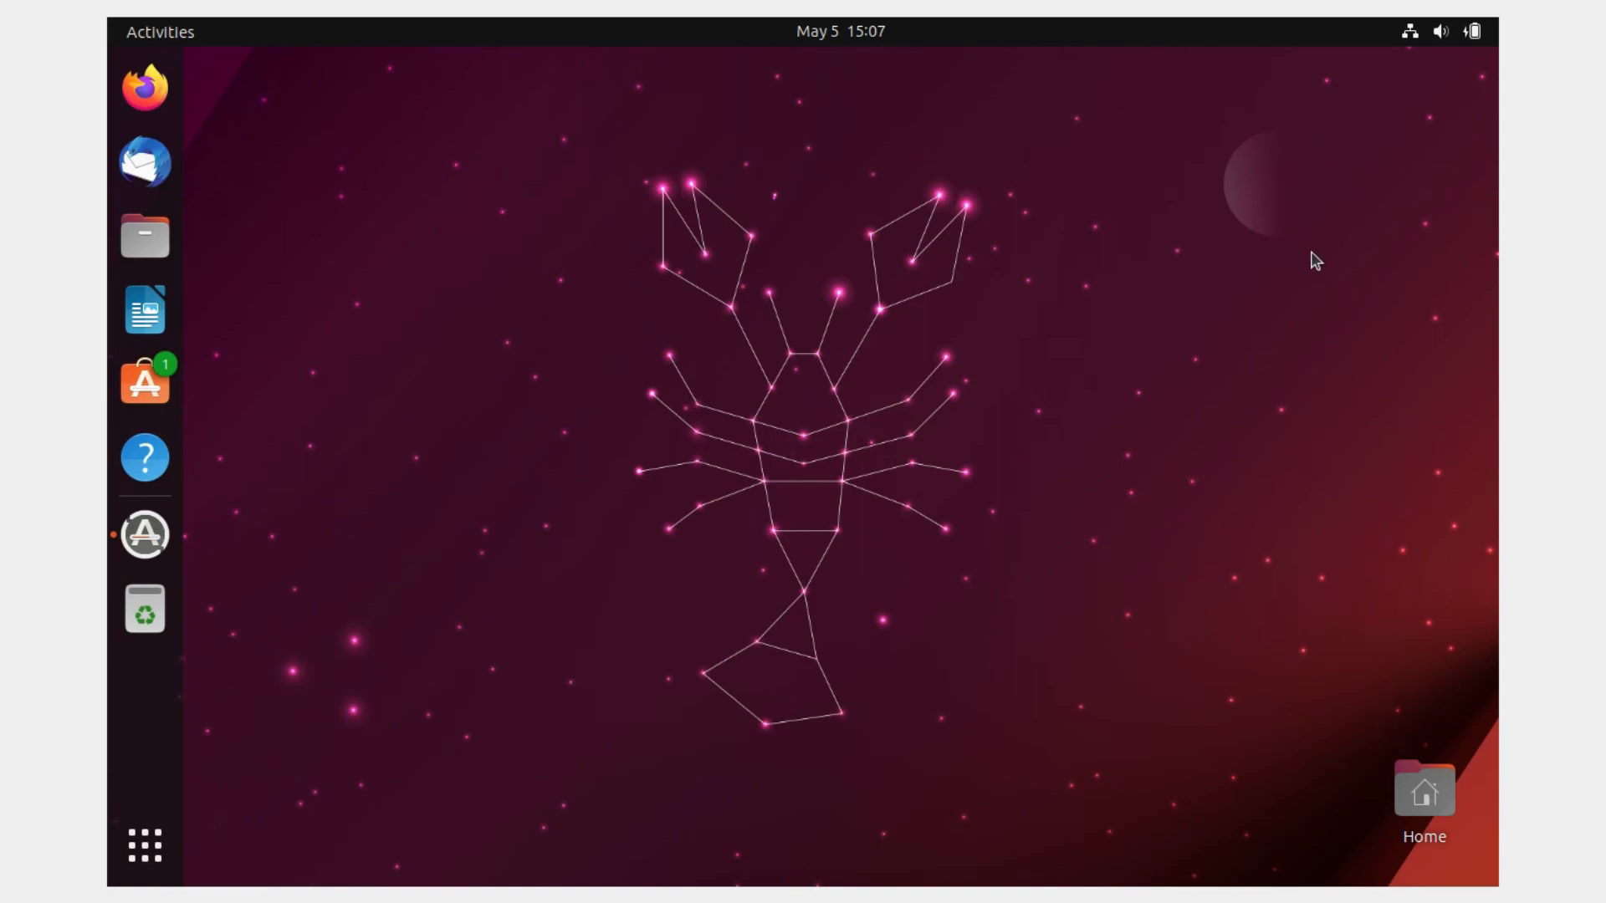
Check the quick settings in the system menu, including the wired connection options.
click(1441, 50)
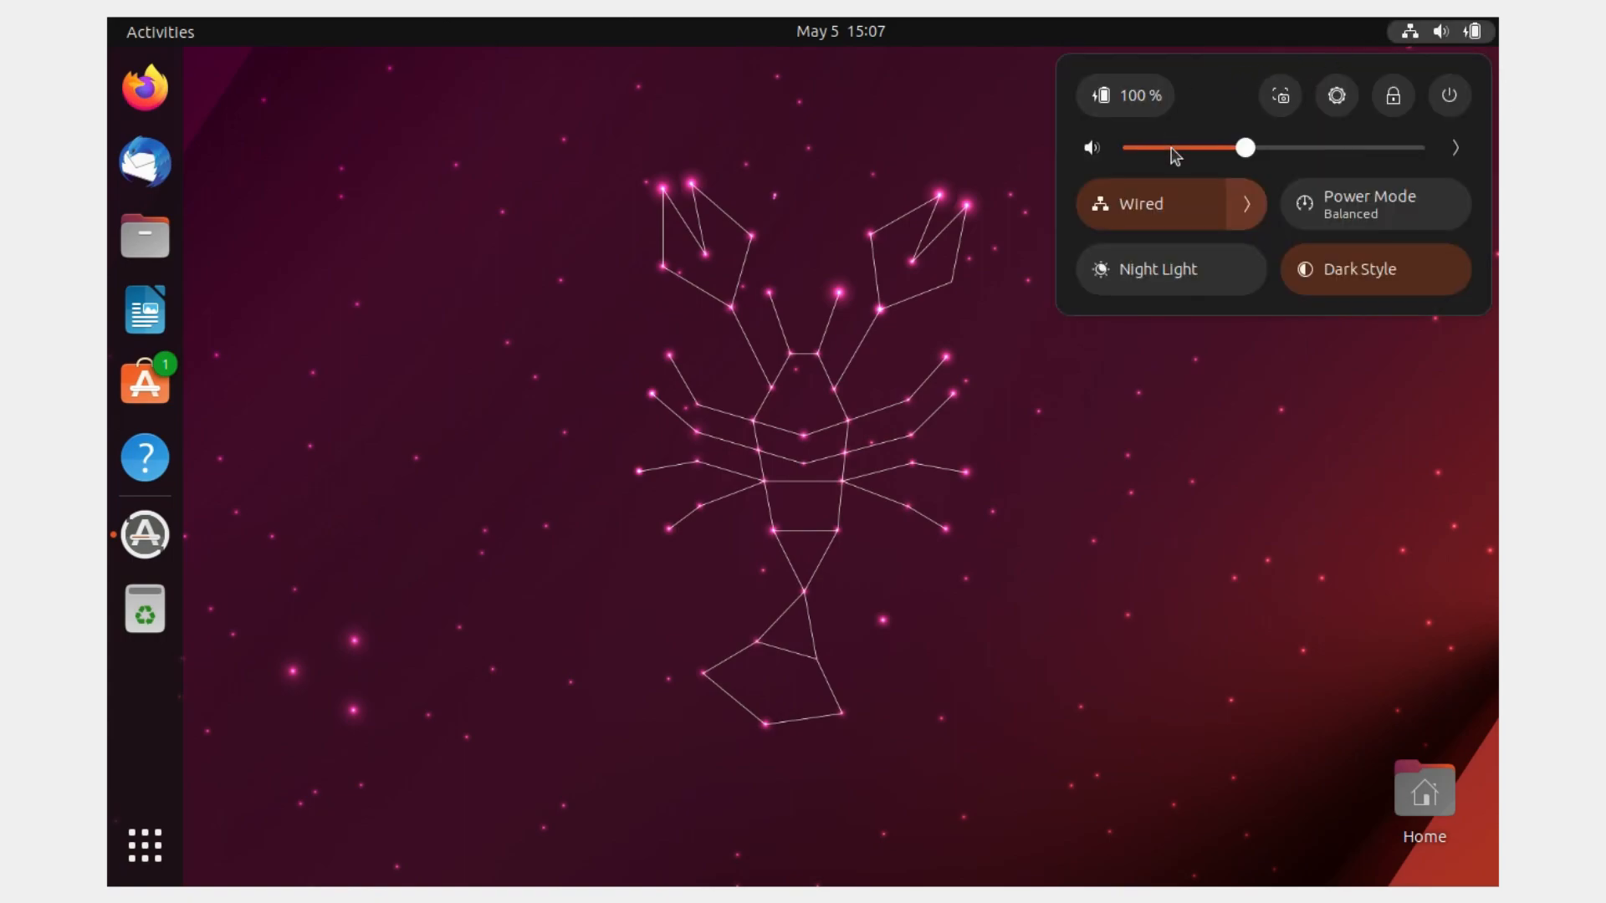
click(1245, 206)
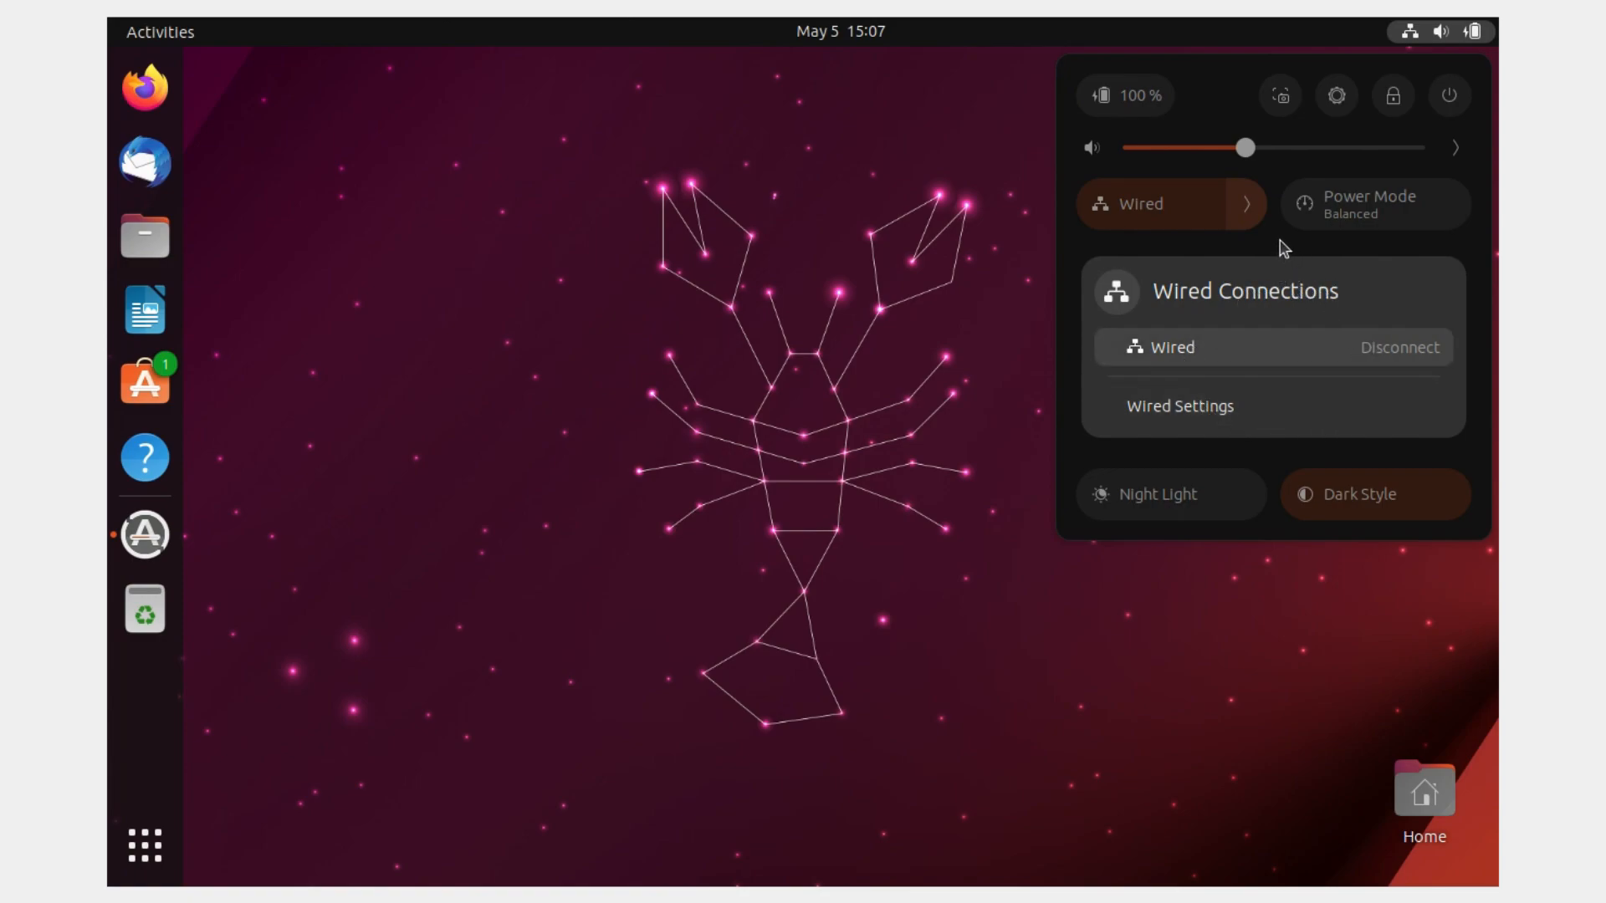
click(1260, 176)
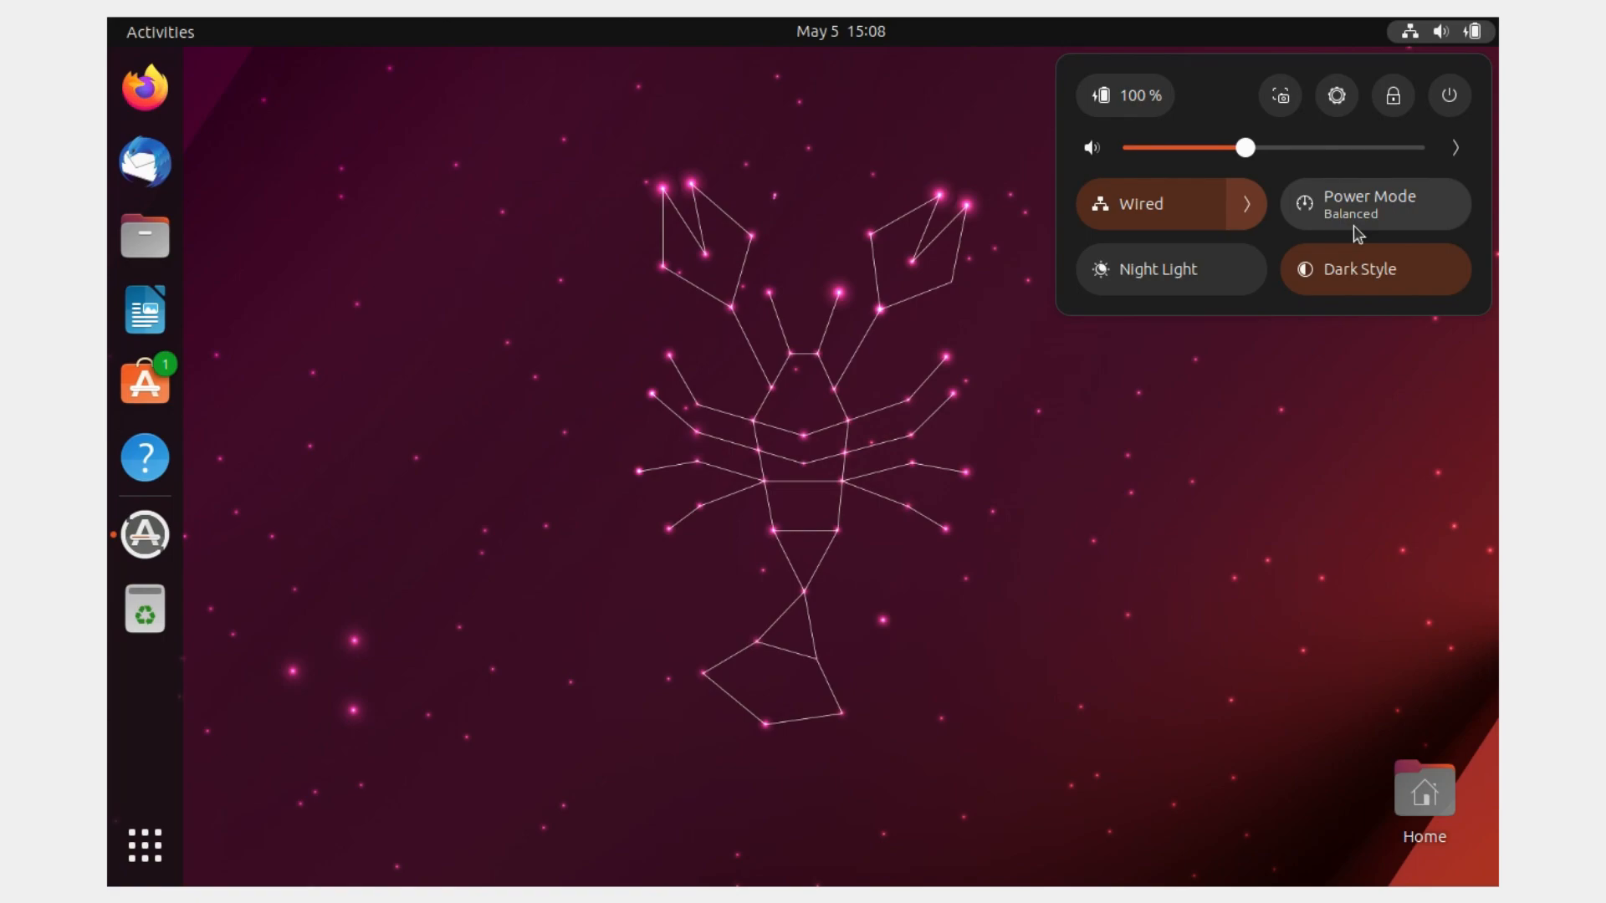
Open the system Settings and examine the OS name and GNOME version in the About details.
click(1341, 108)
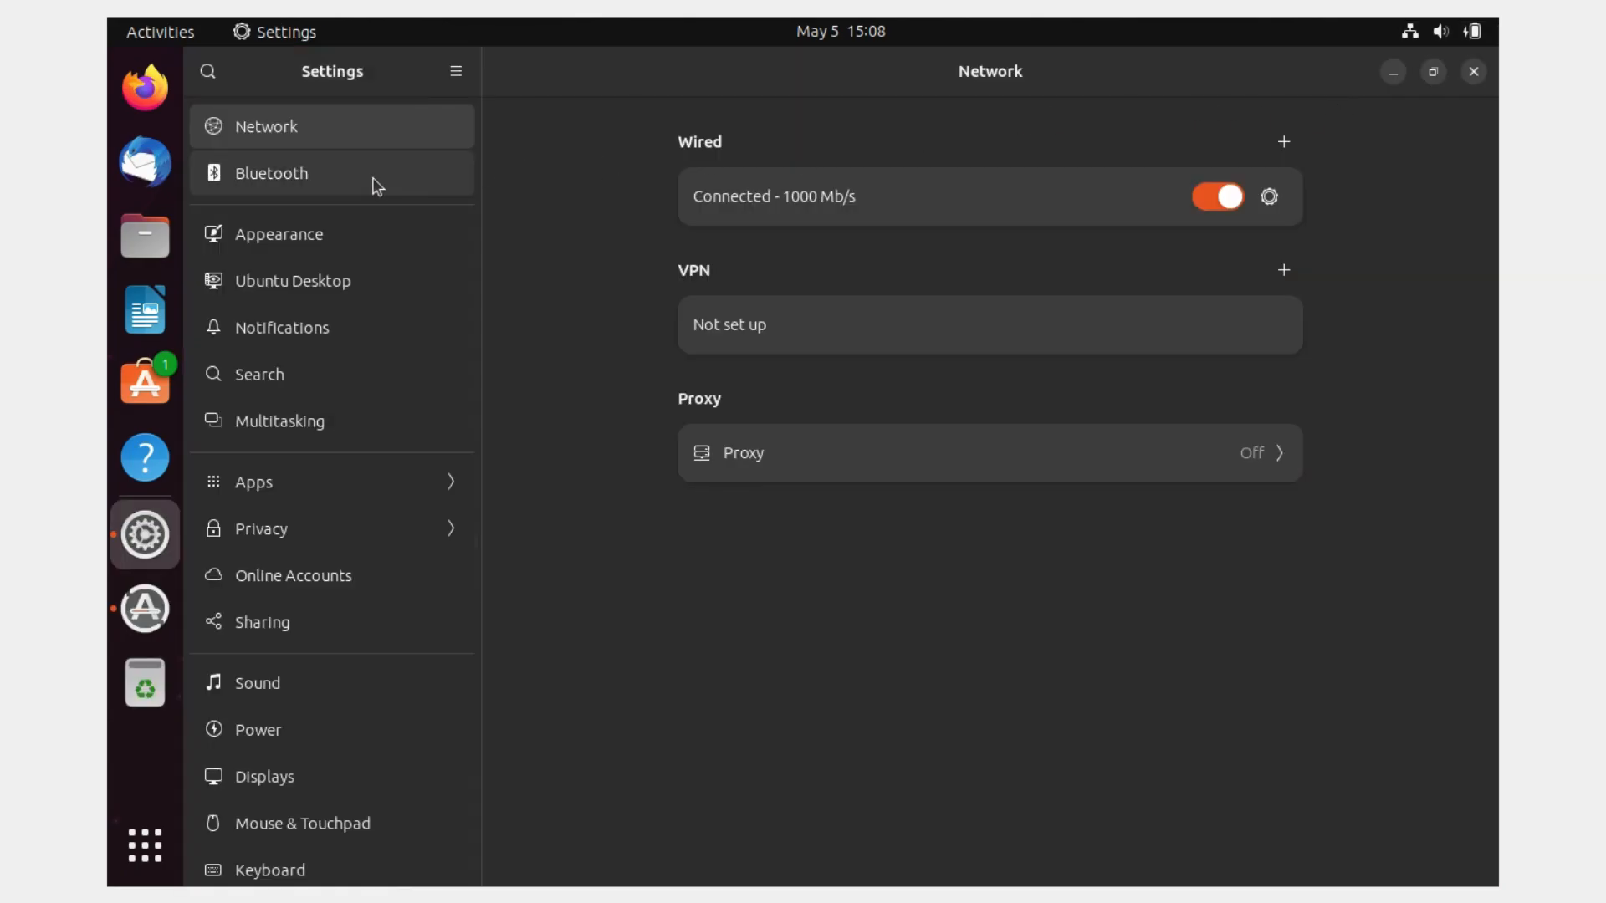
scroll(318, 502, down, 10)
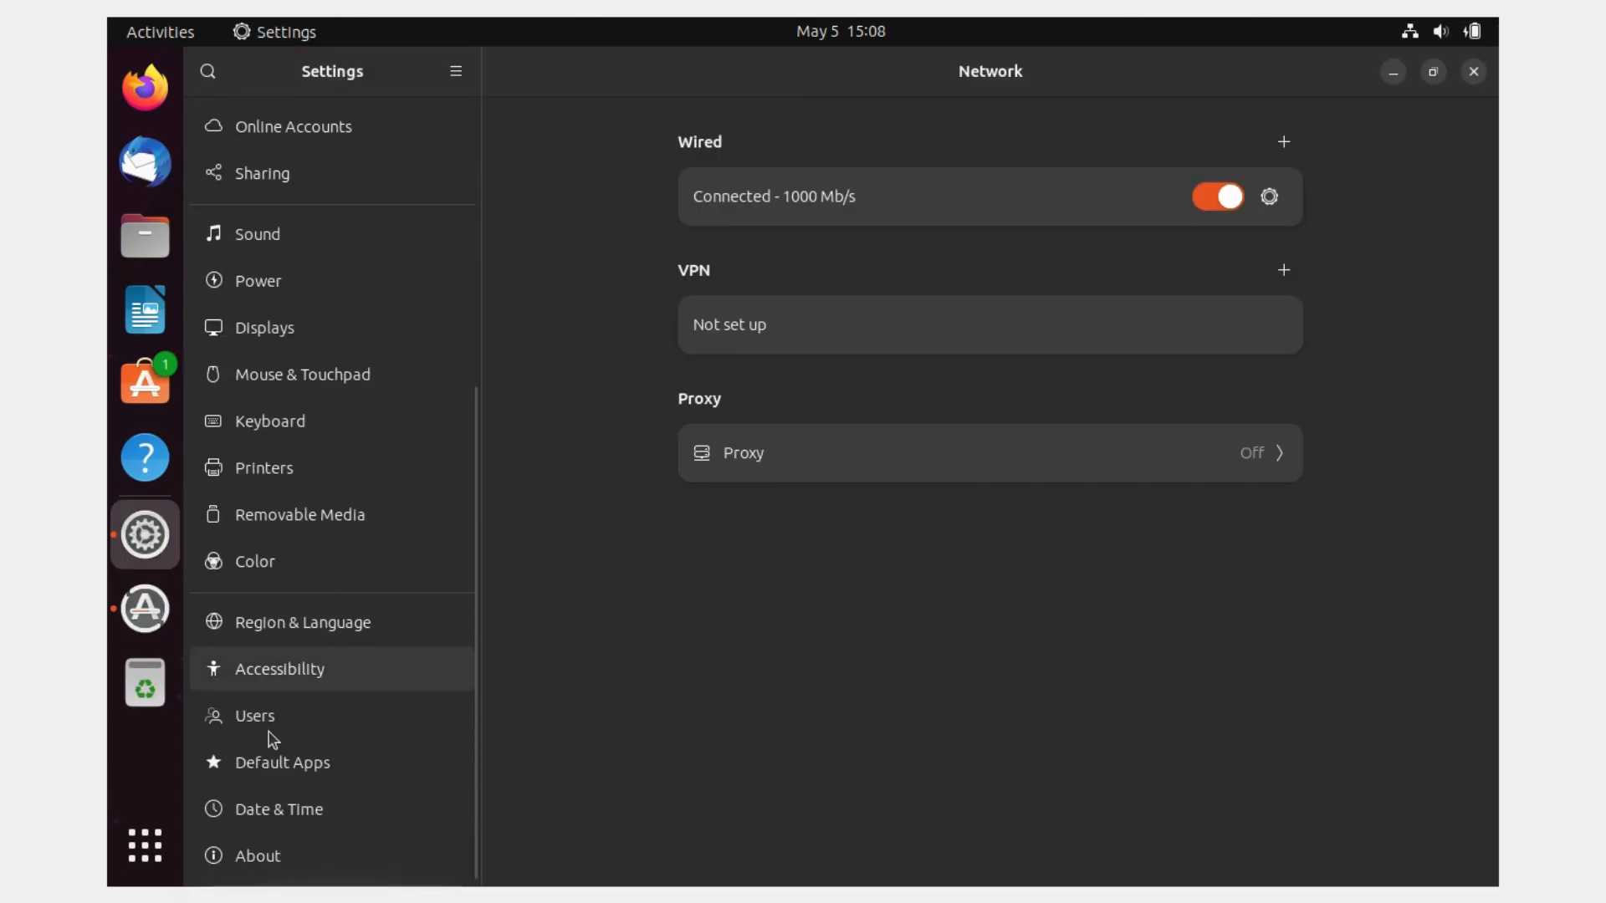
click(278, 868)
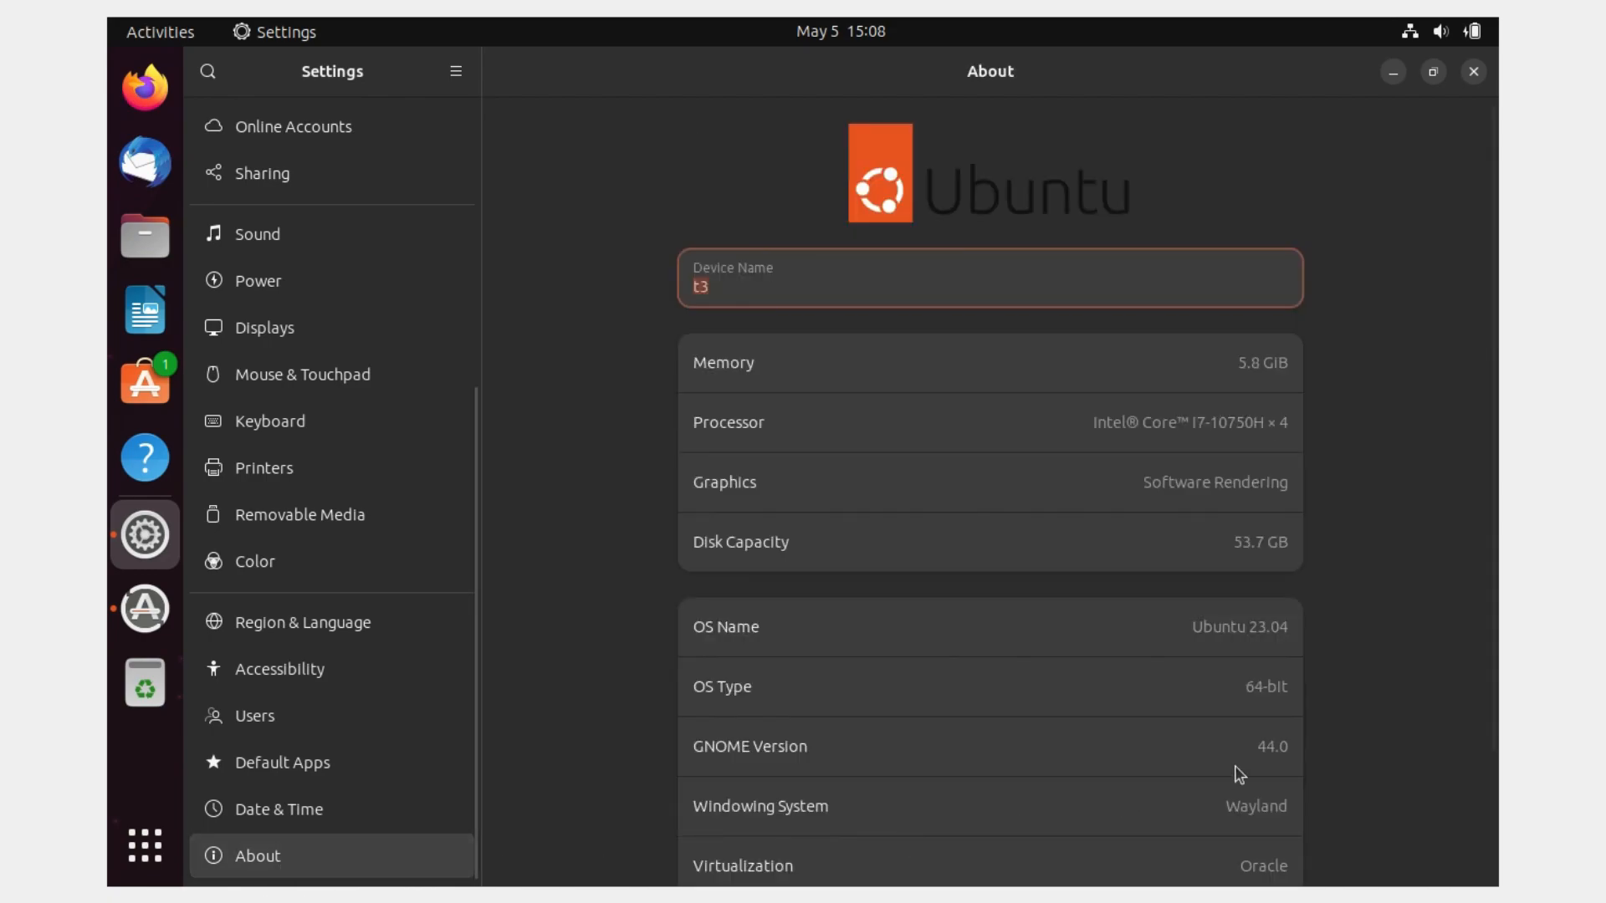
scroll(1243, 693, down, 3)
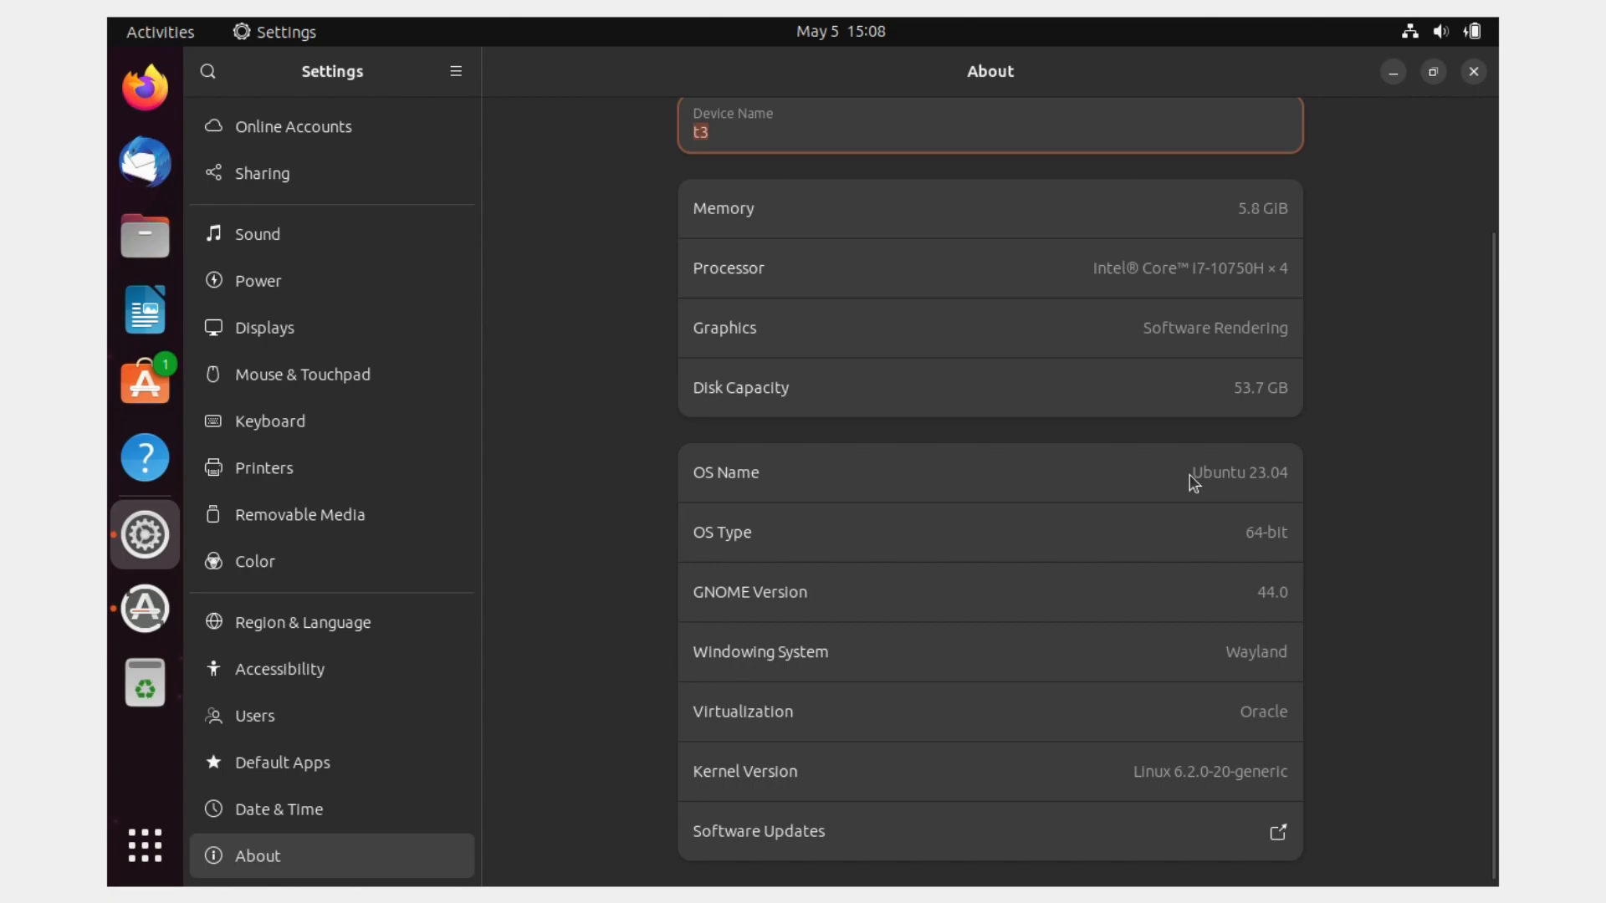
drag(1202, 472, 1294, 477)
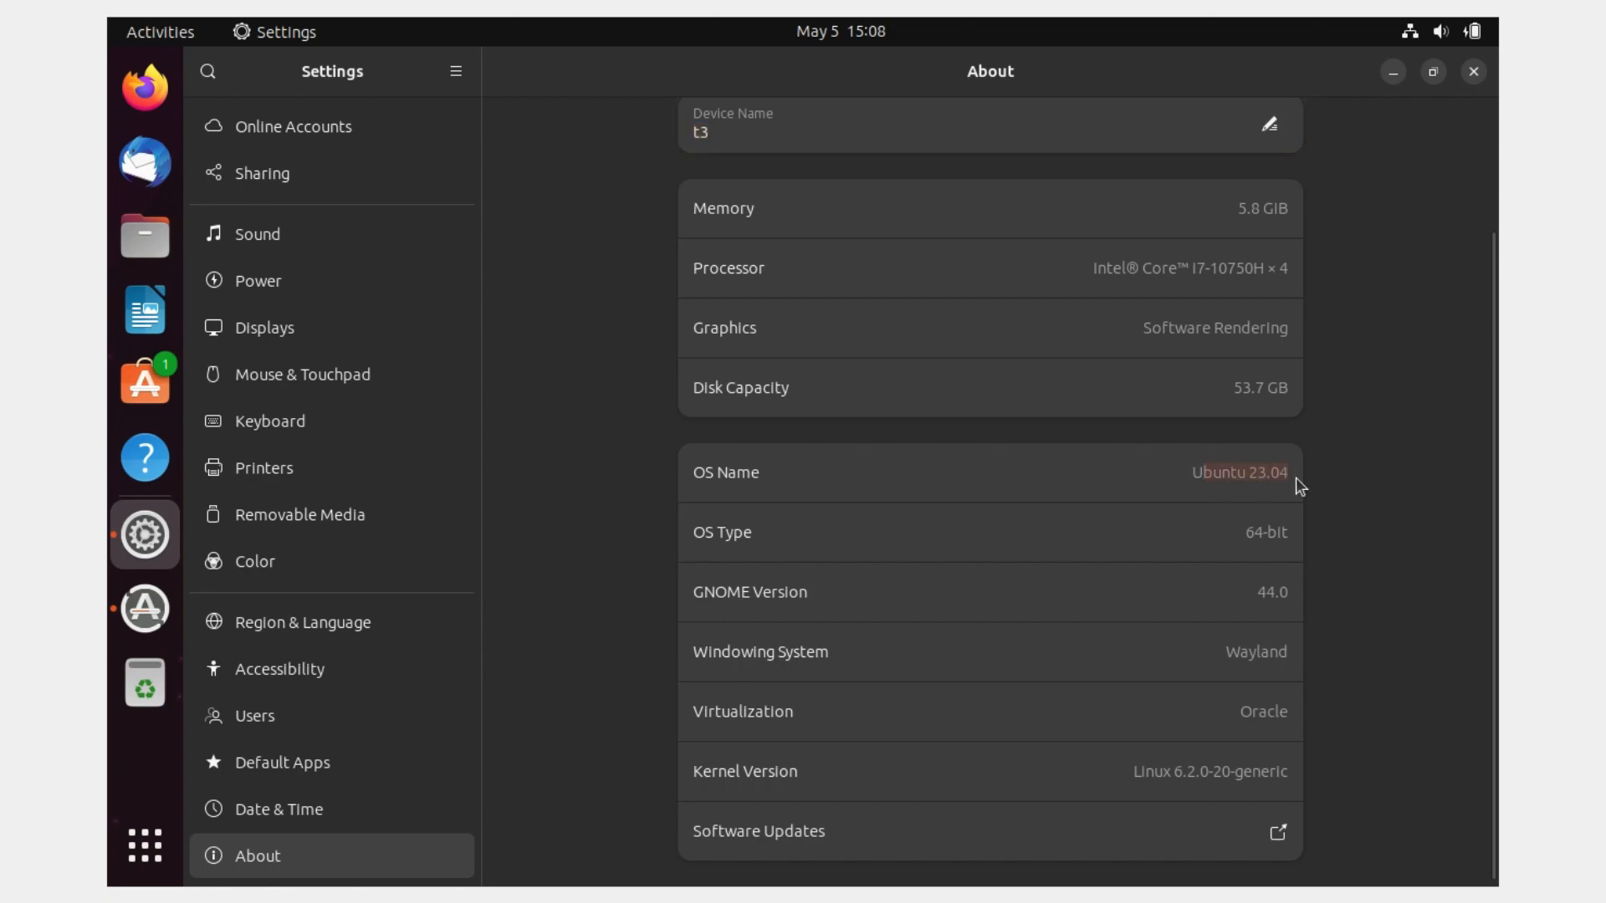
click(1260, 592)
drag(1260, 596, 1293, 595)
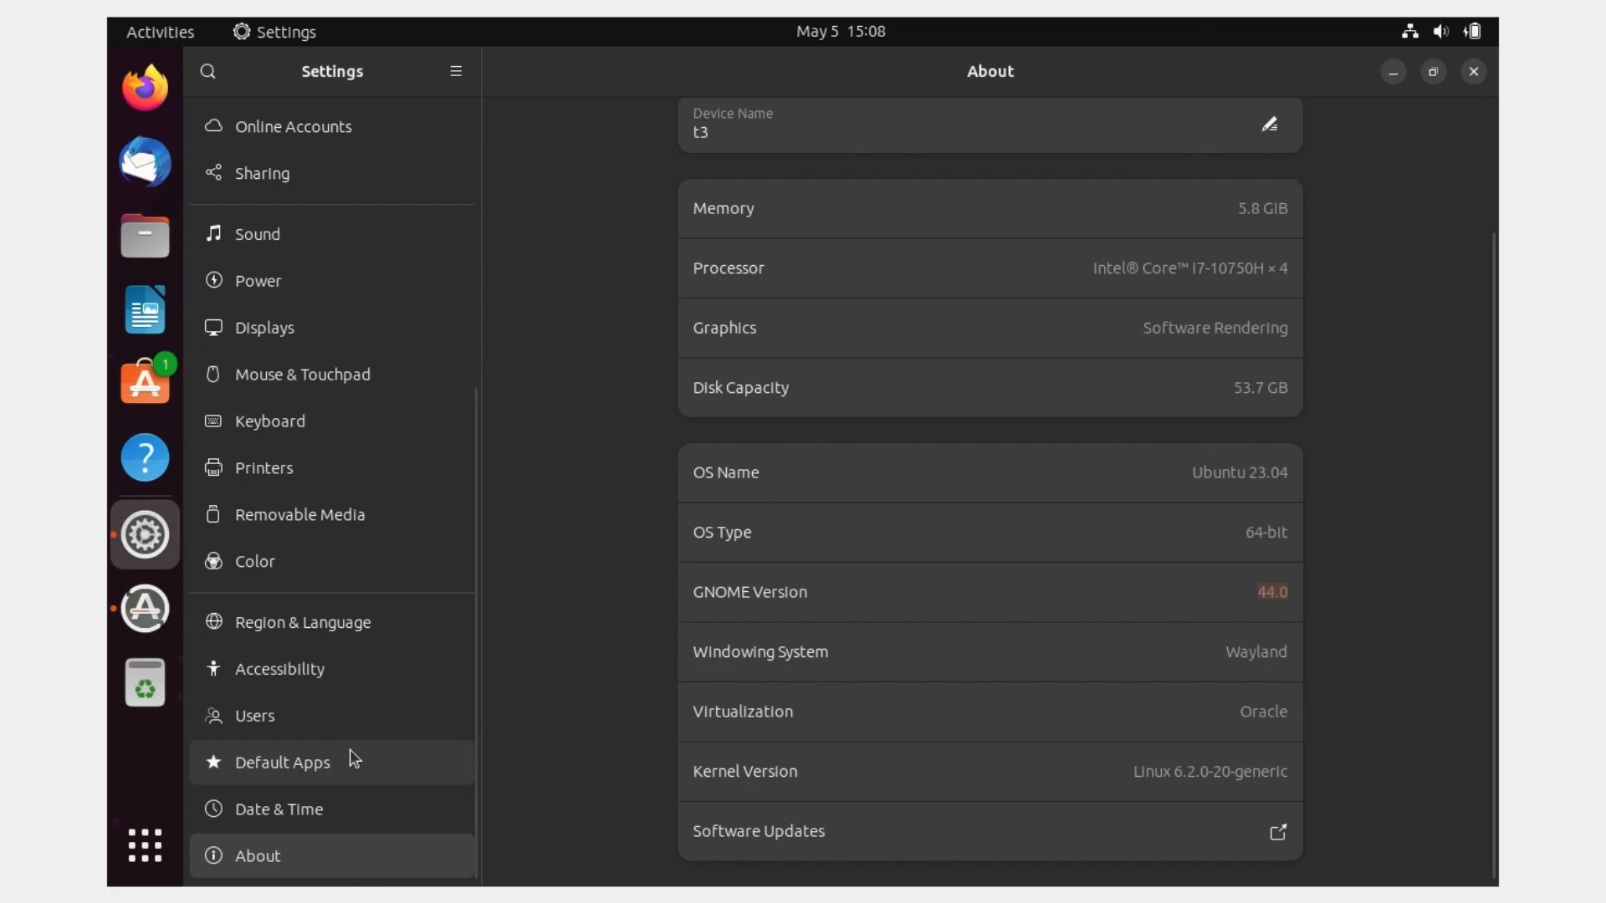
scroll(349, 749, up, 10)
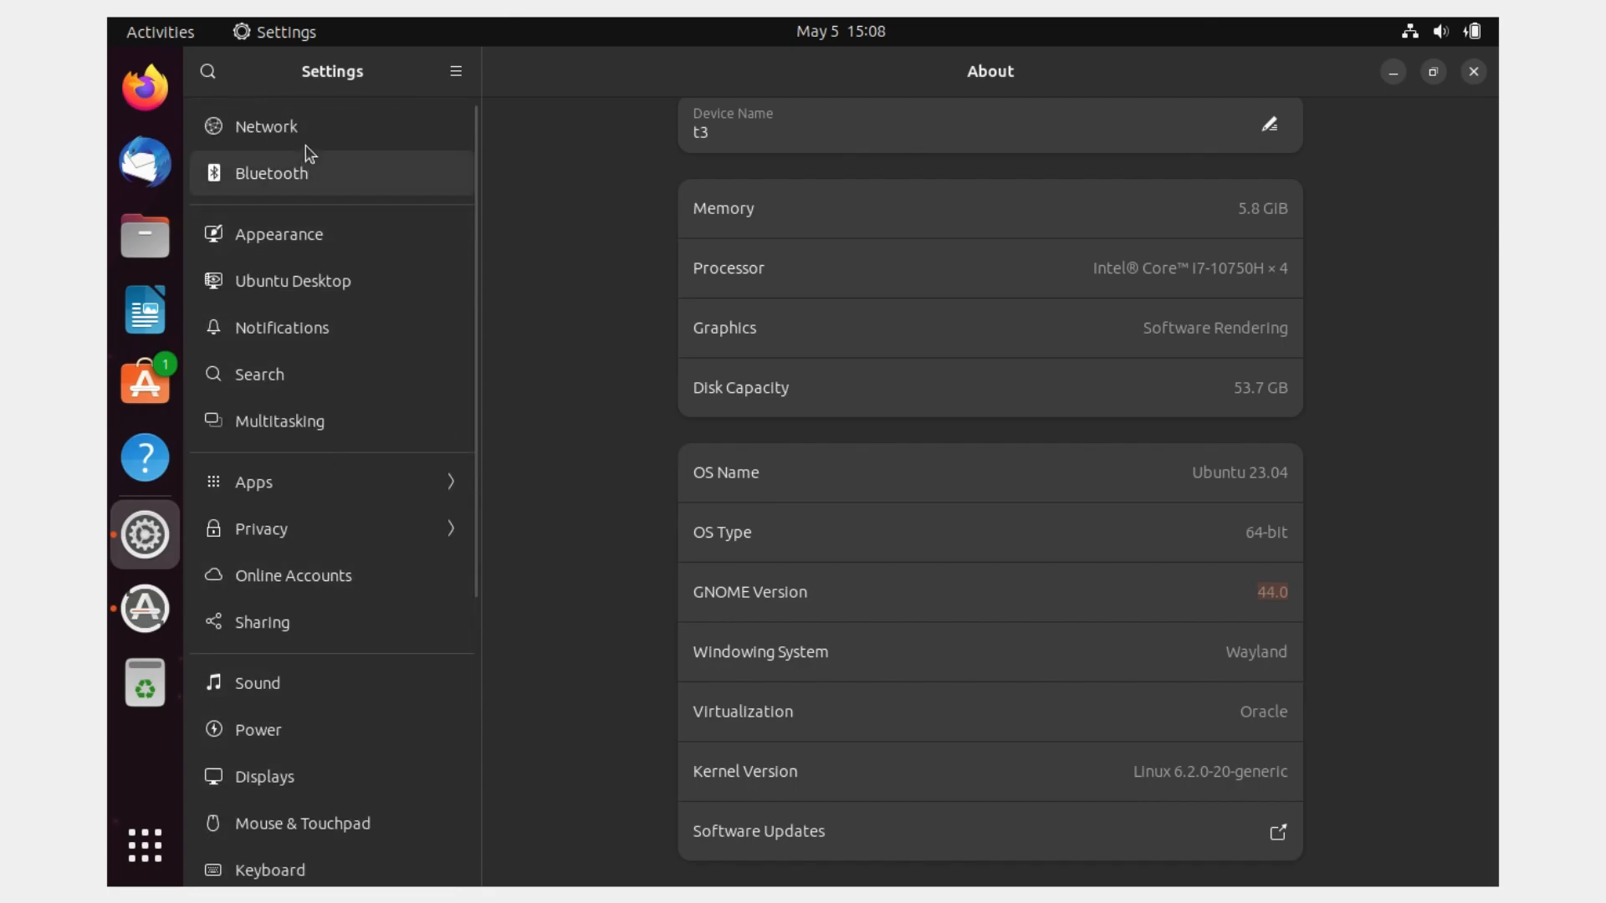
Check the Bluetooth settings, and in Appearance set the desktop background to the orange and purple swirl picture.
click(297, 186)
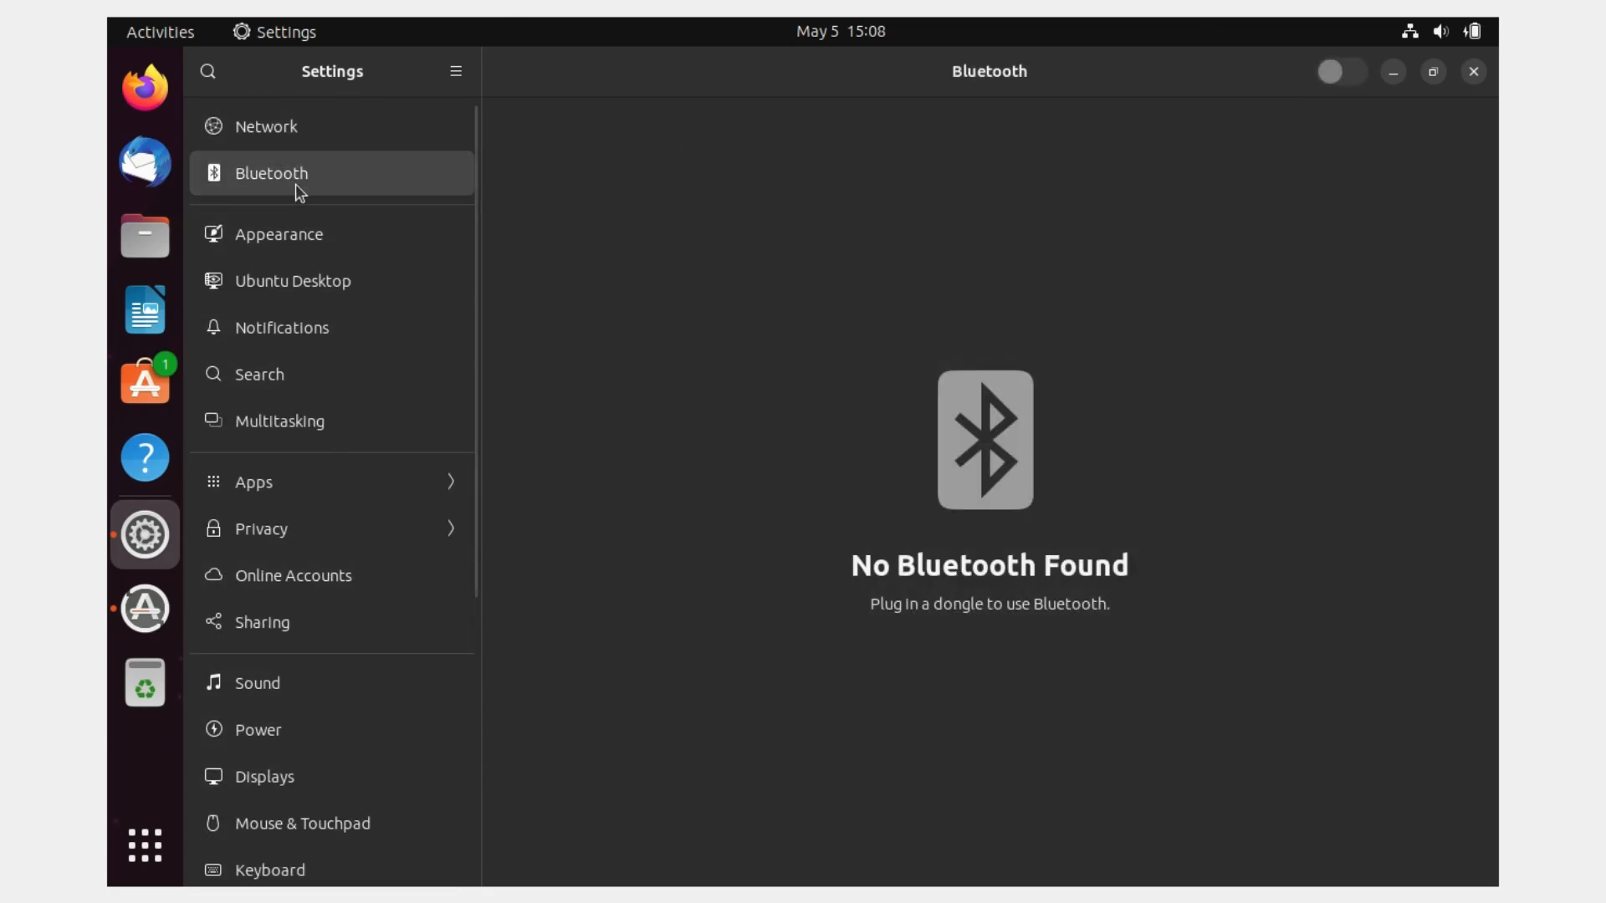
click(262, 245)
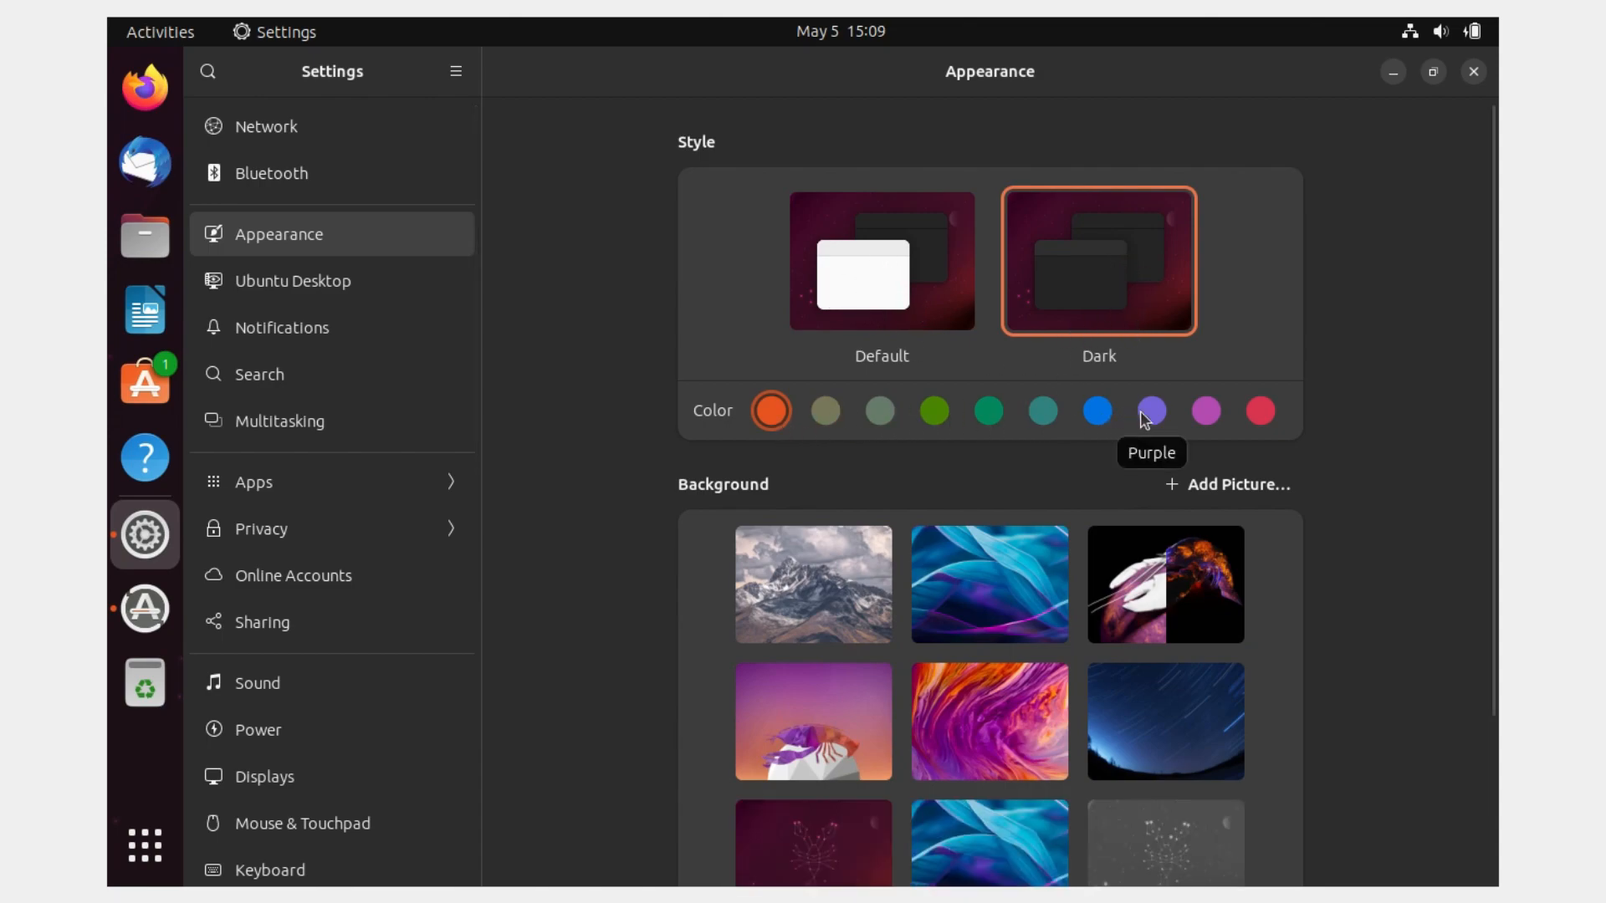
scroll(897, 649, down, 5)
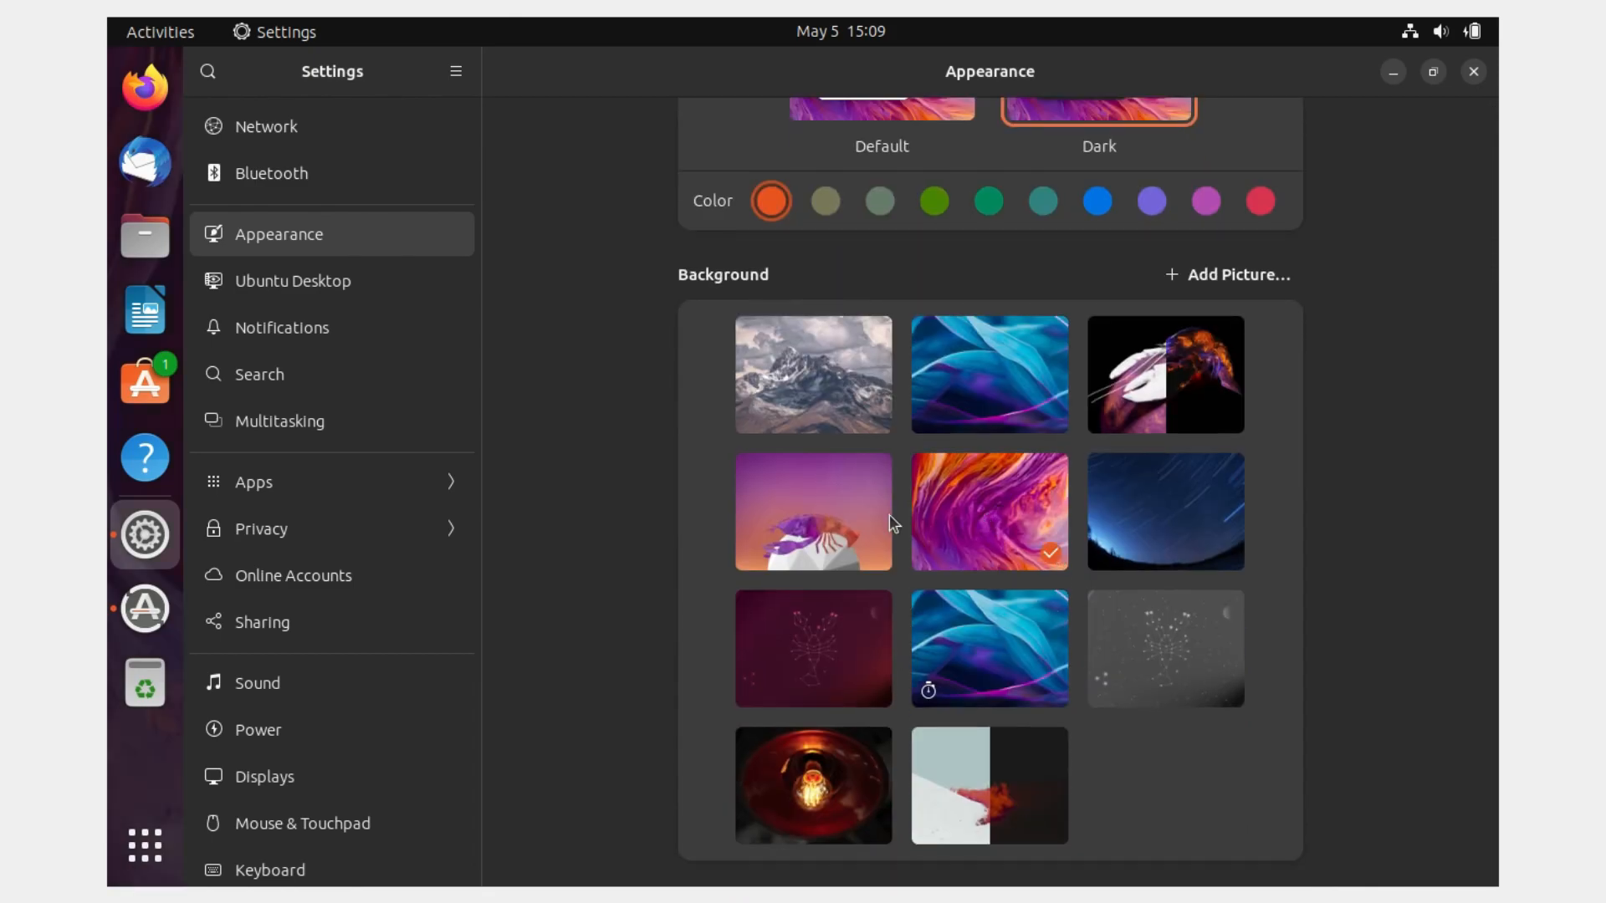
Look through the Ubuntu Desktop, Notifications and Multitasking settings, closing Settings at the end.
click(334, 289)
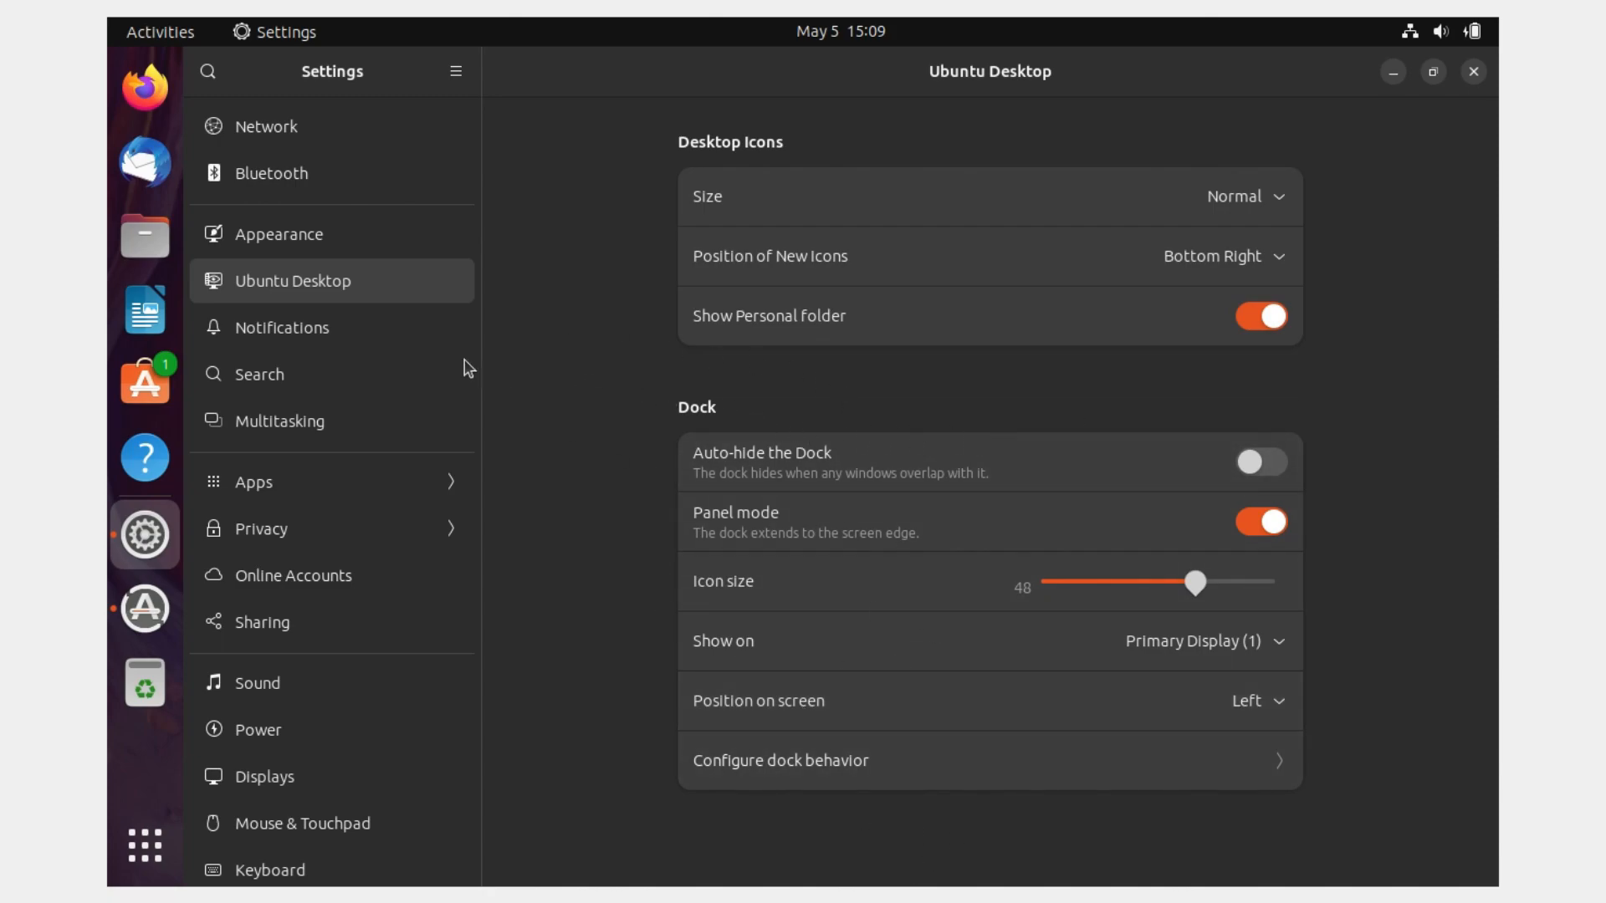
click(405, 338)
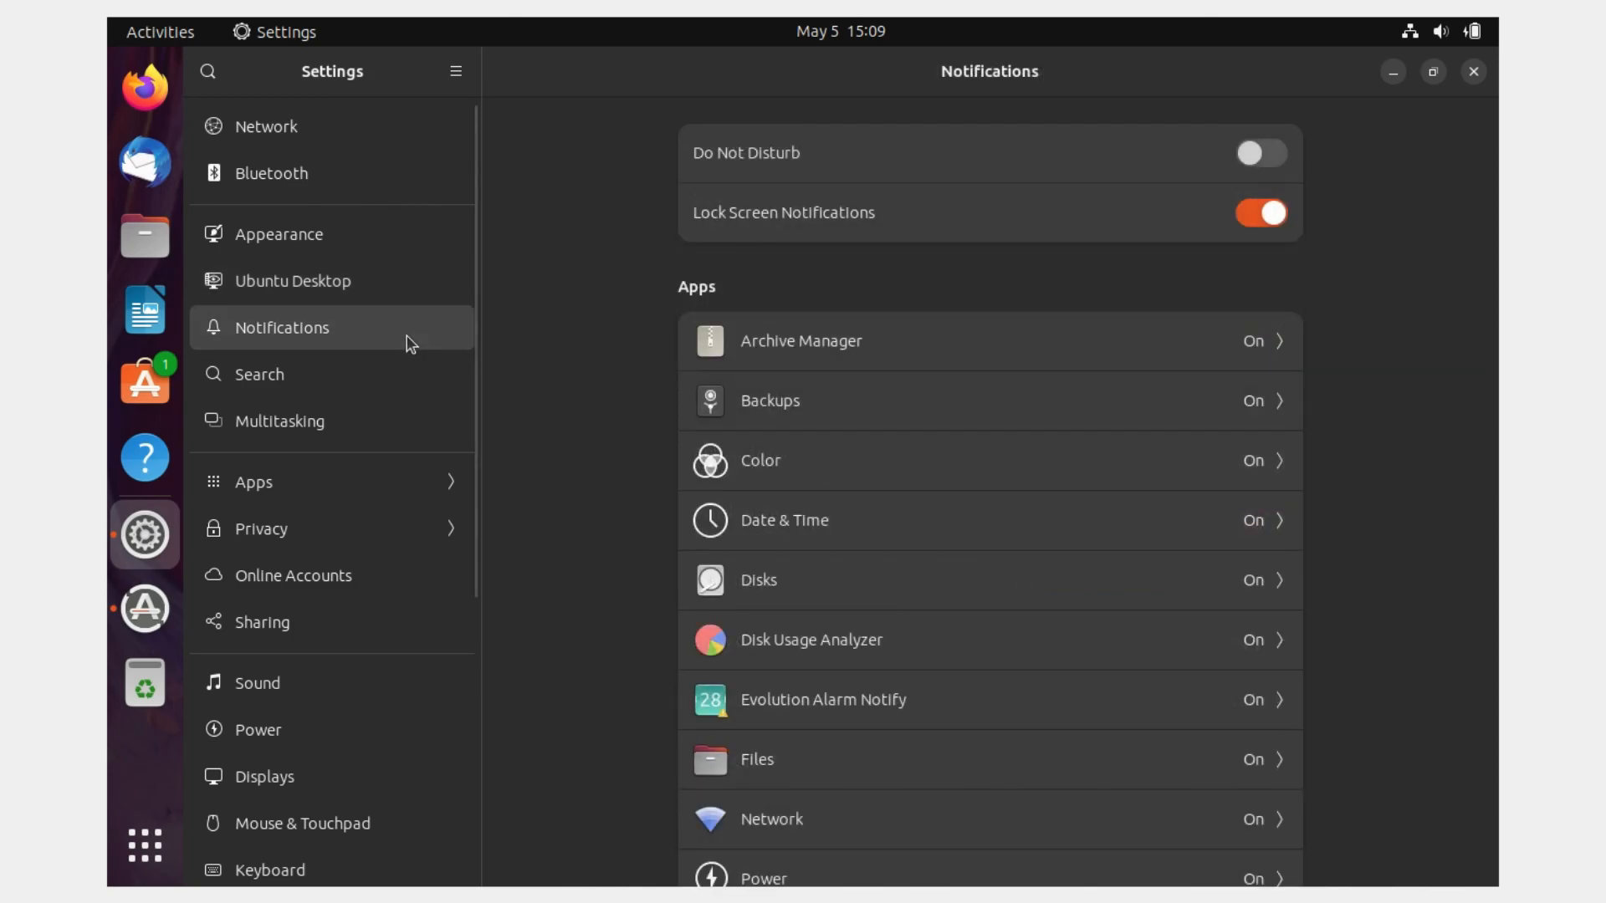
scroll(694, 460, down, 2)
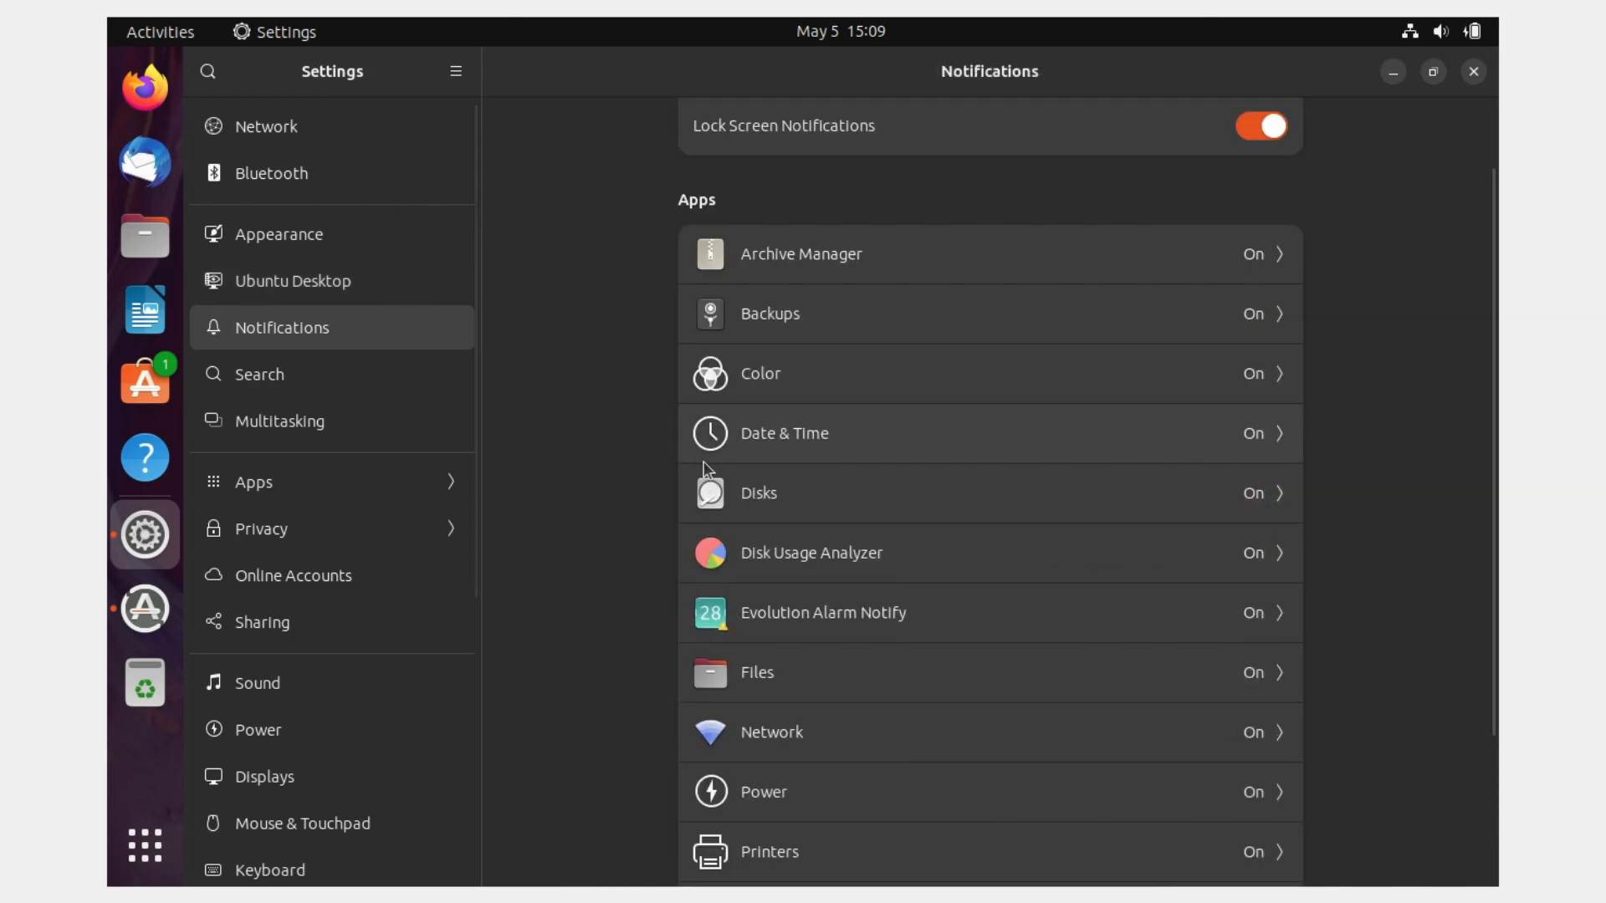
scroll(707, 469, up, 2)
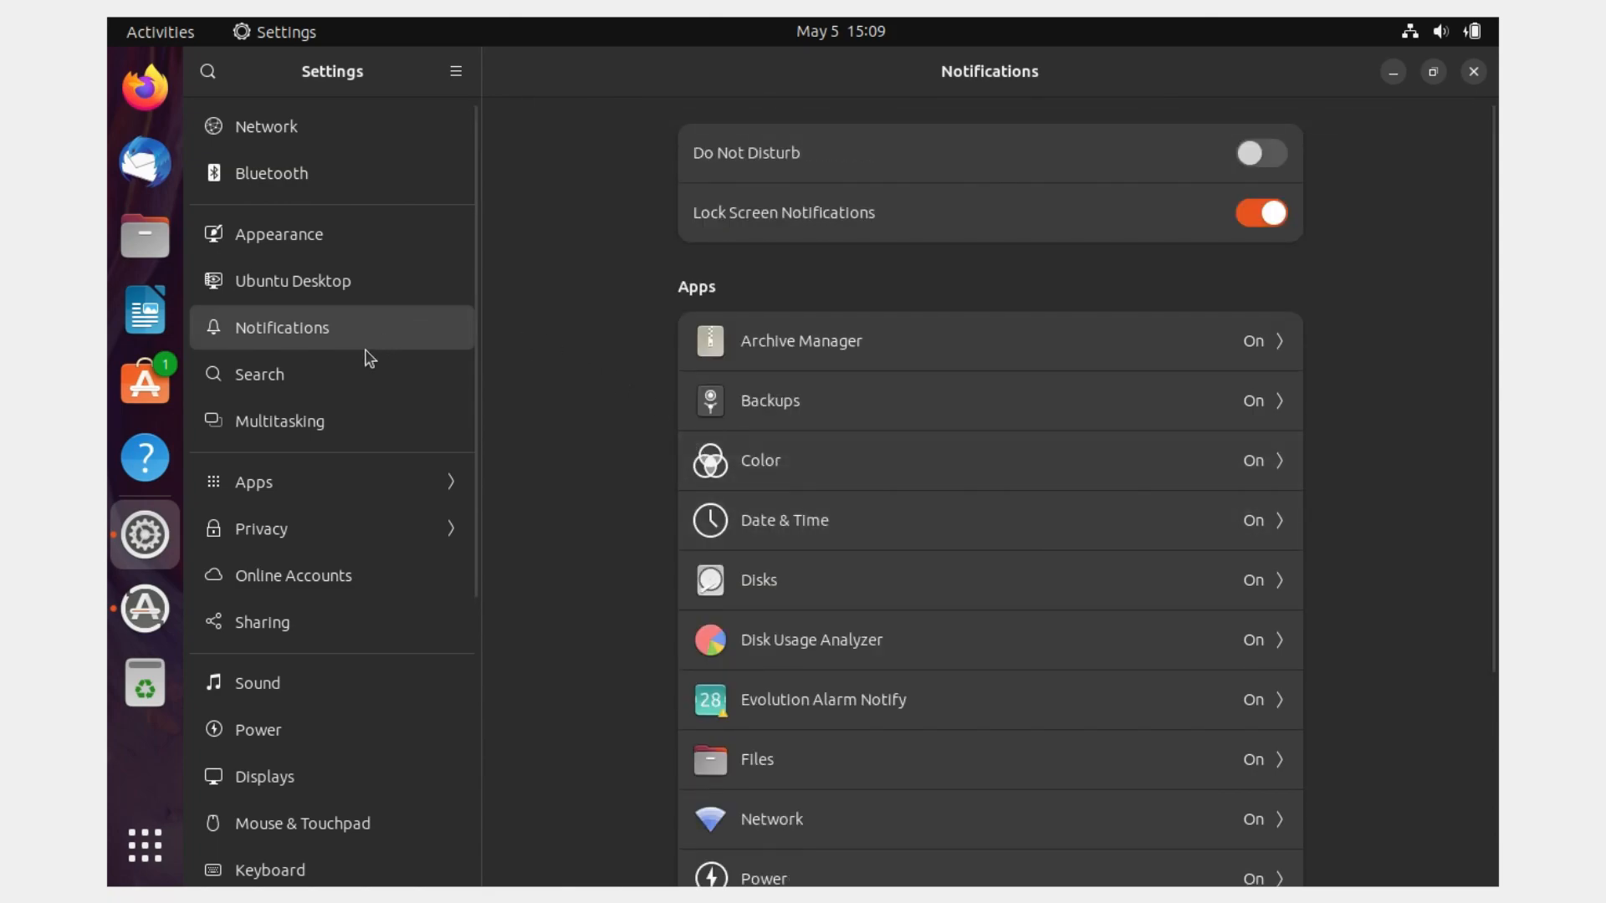
click(351, 424)
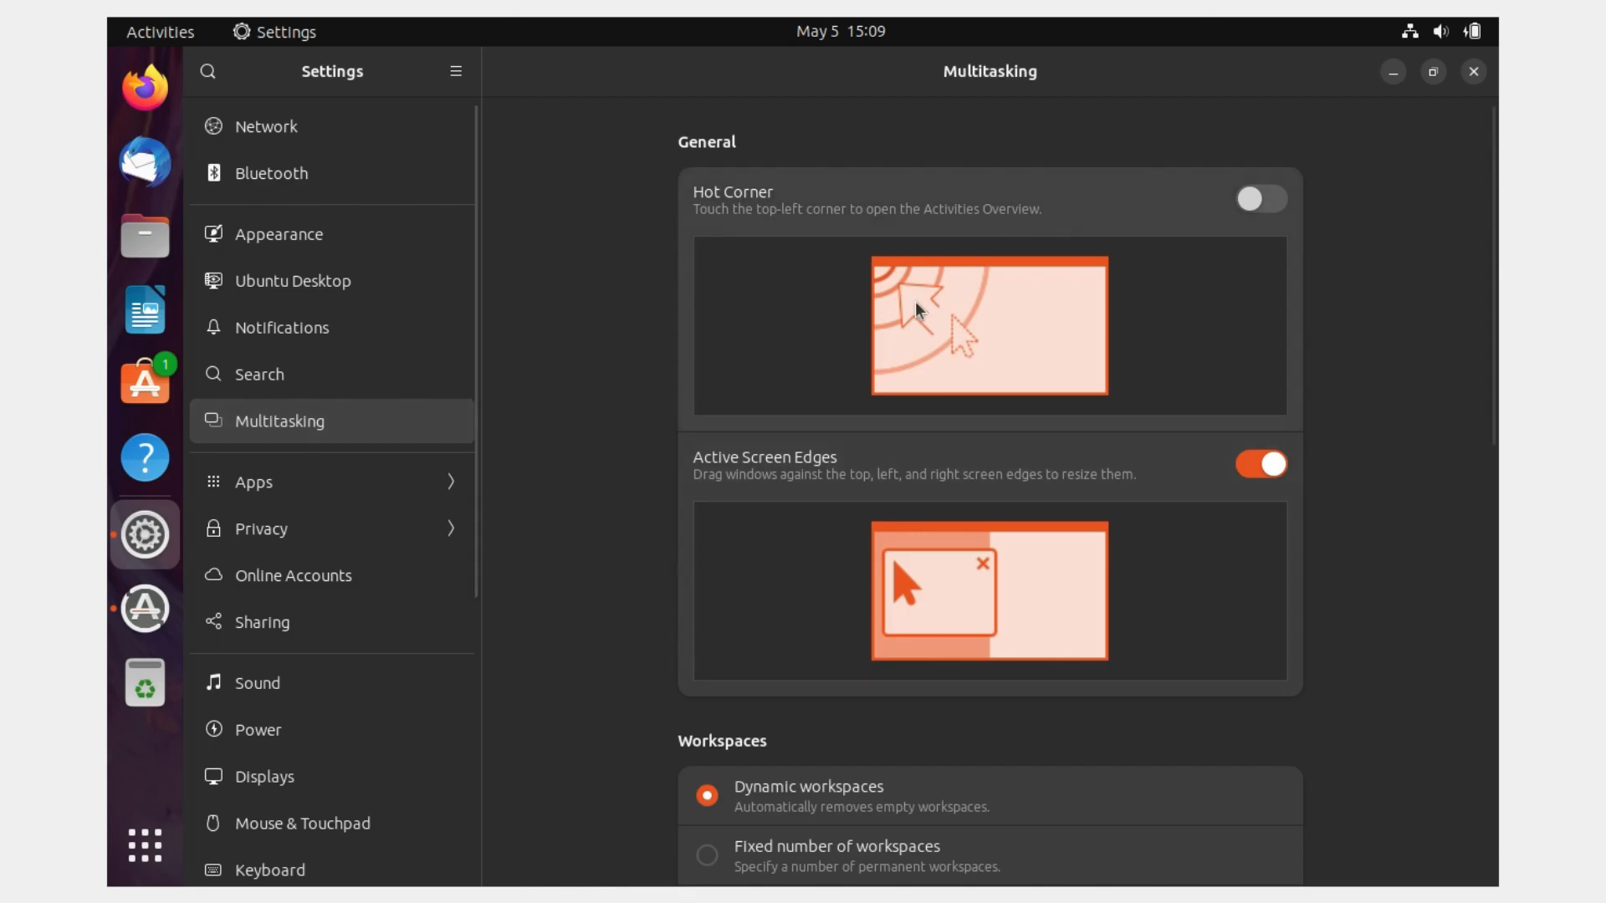
scroll(865, 224, down, 2)
scroll(866, 224, down, 10)
scroll(866, 224, up, 11)
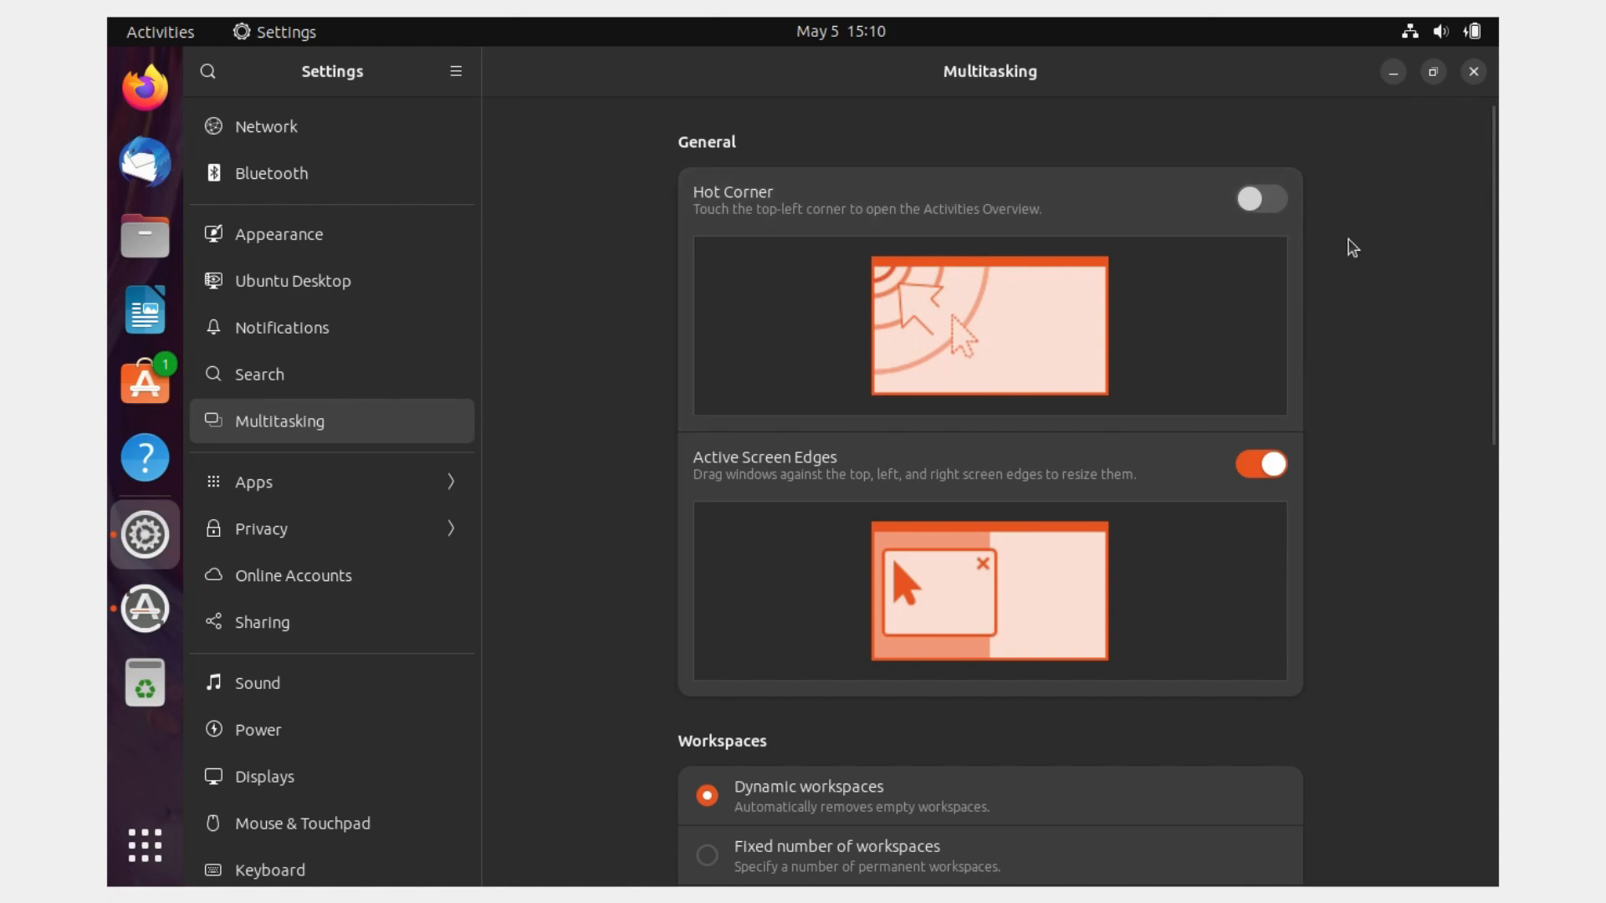
click(1473, 72)
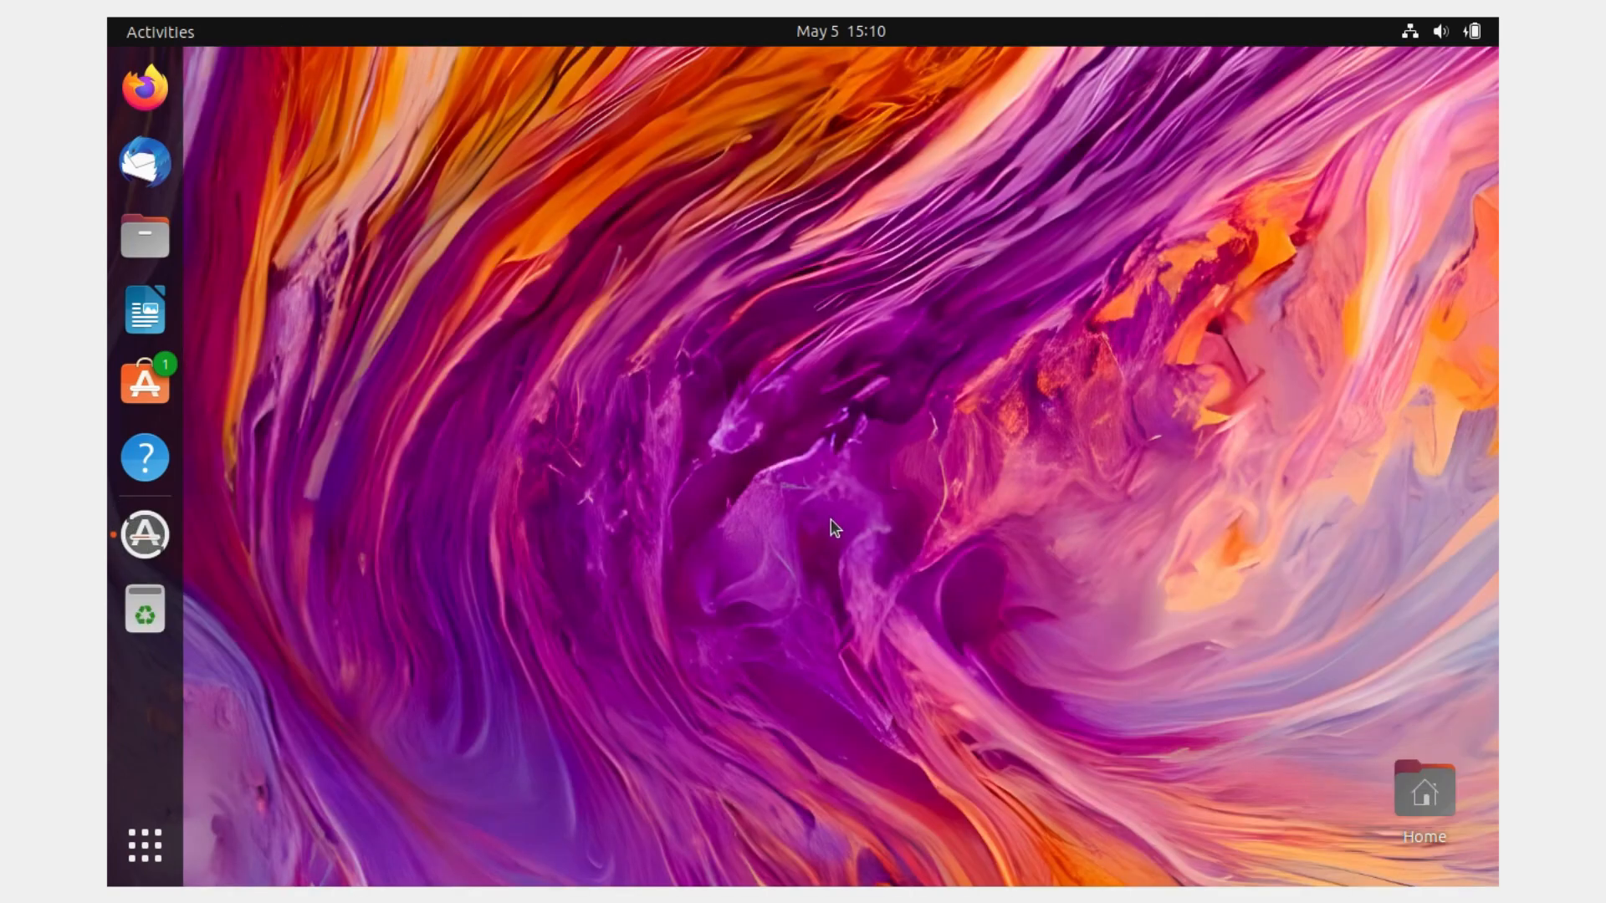